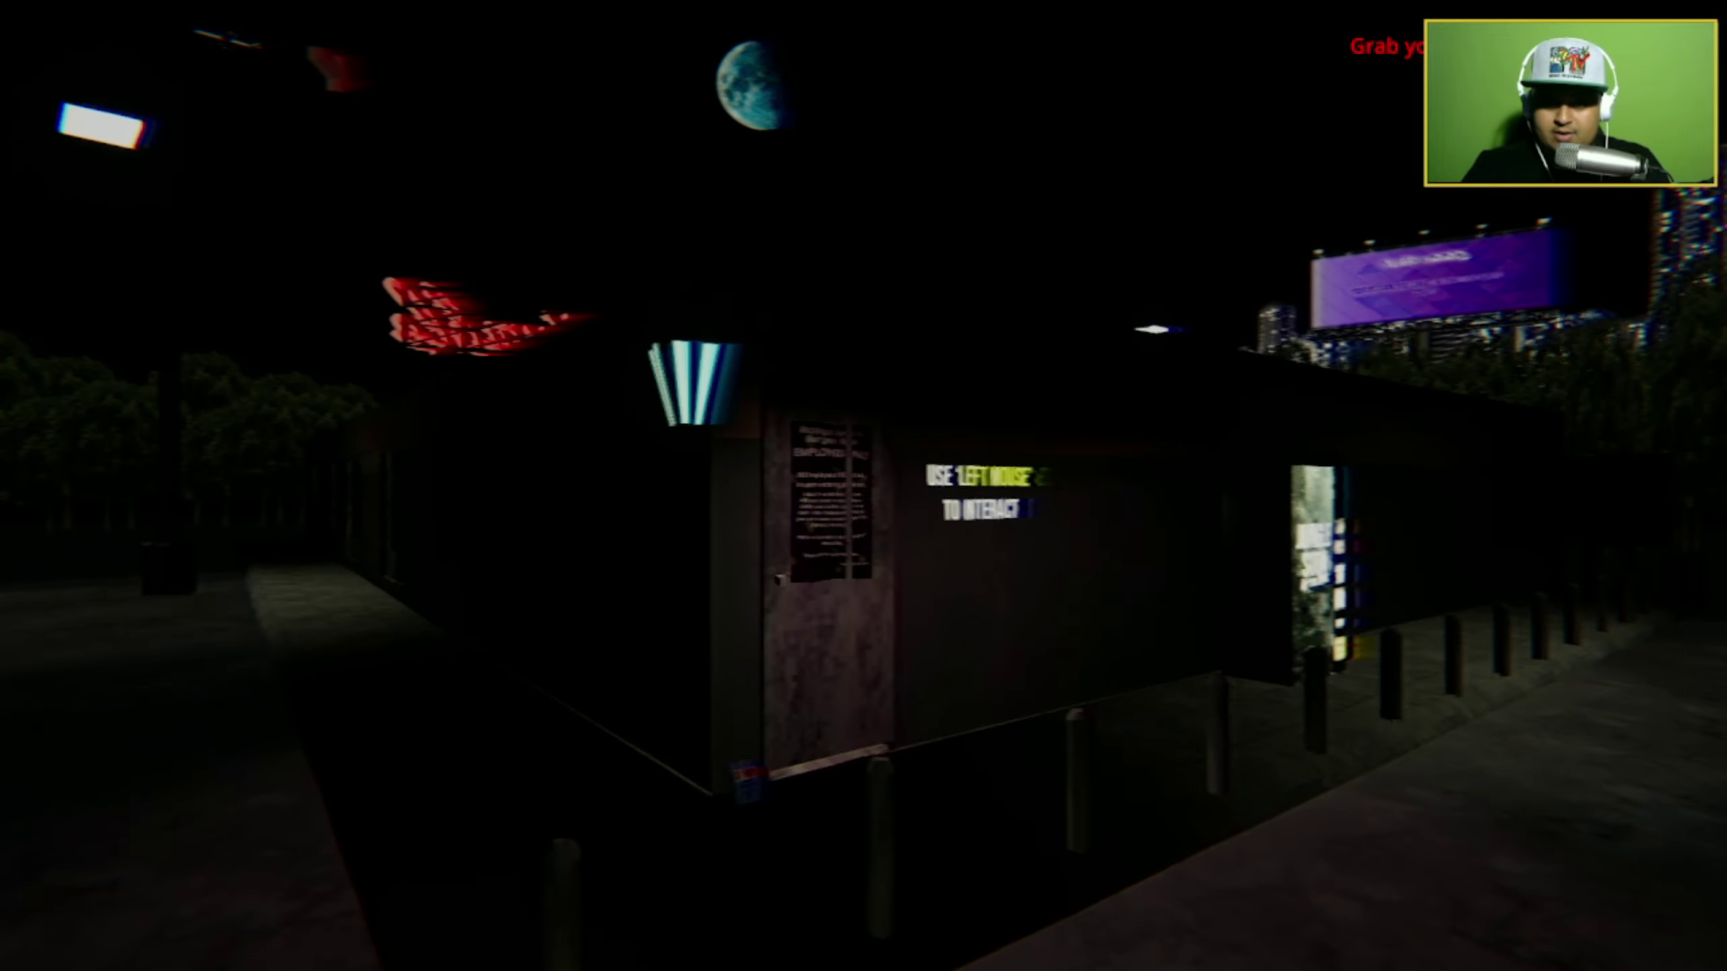
Walk to the vending machine, get a soda can, then drop it on the ground.
{"action": "key", "text": "w"}
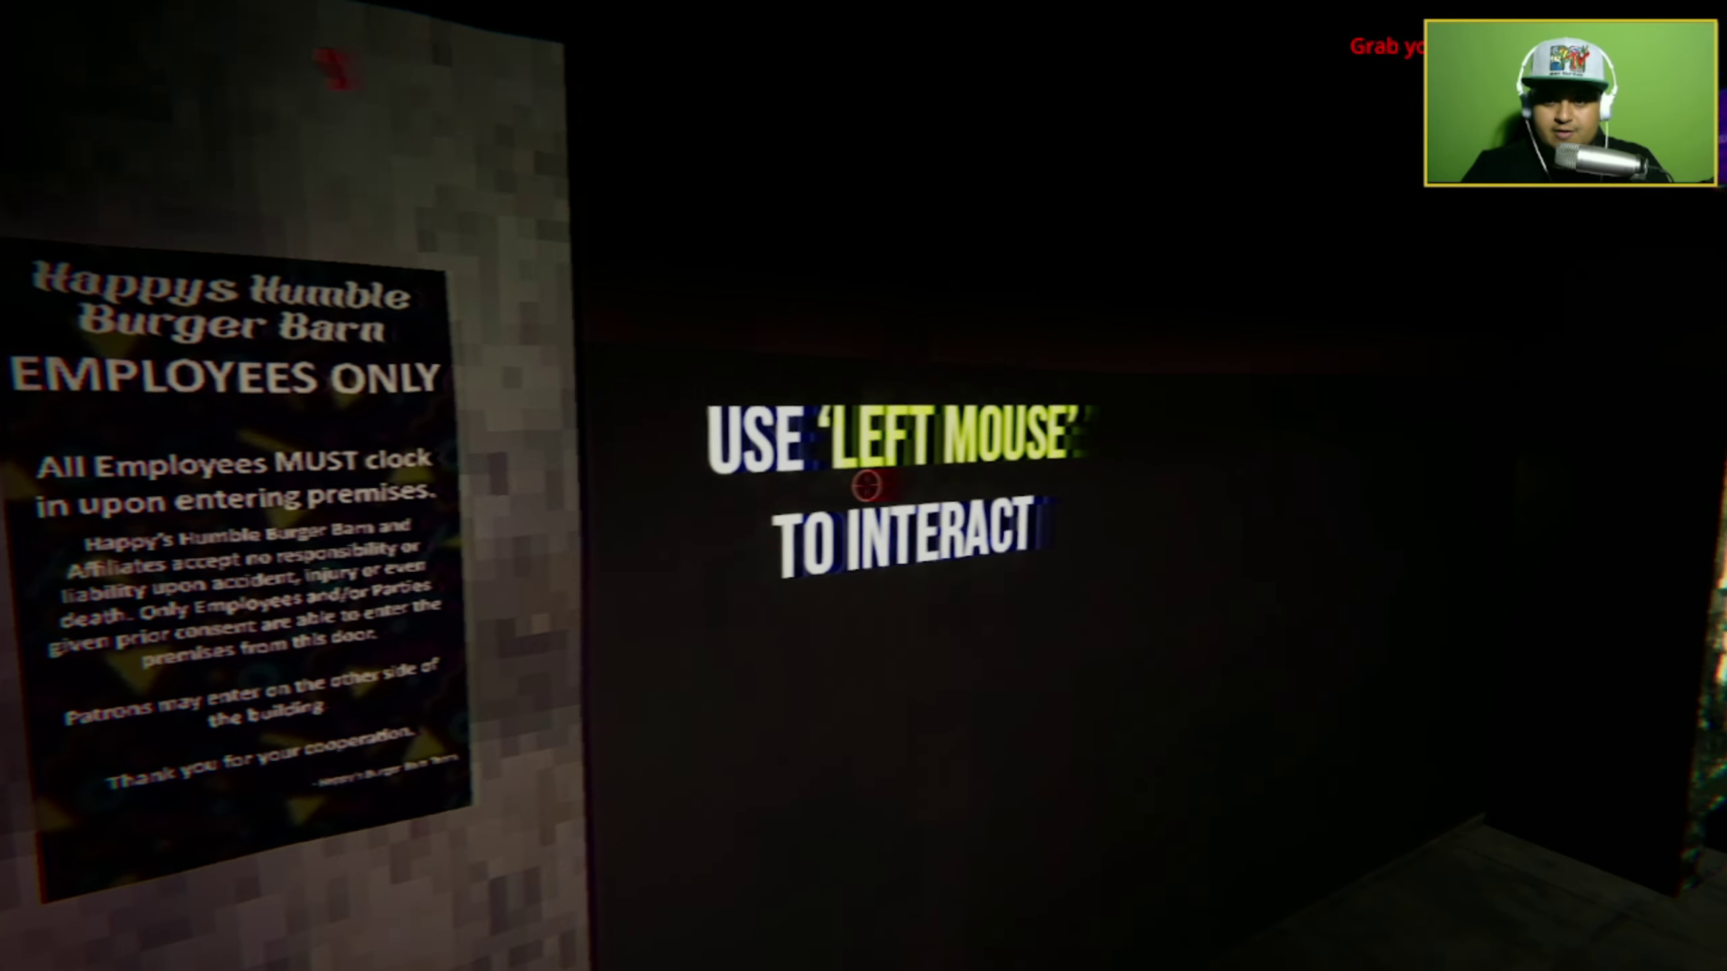
{"action": "key", "text": "w"}
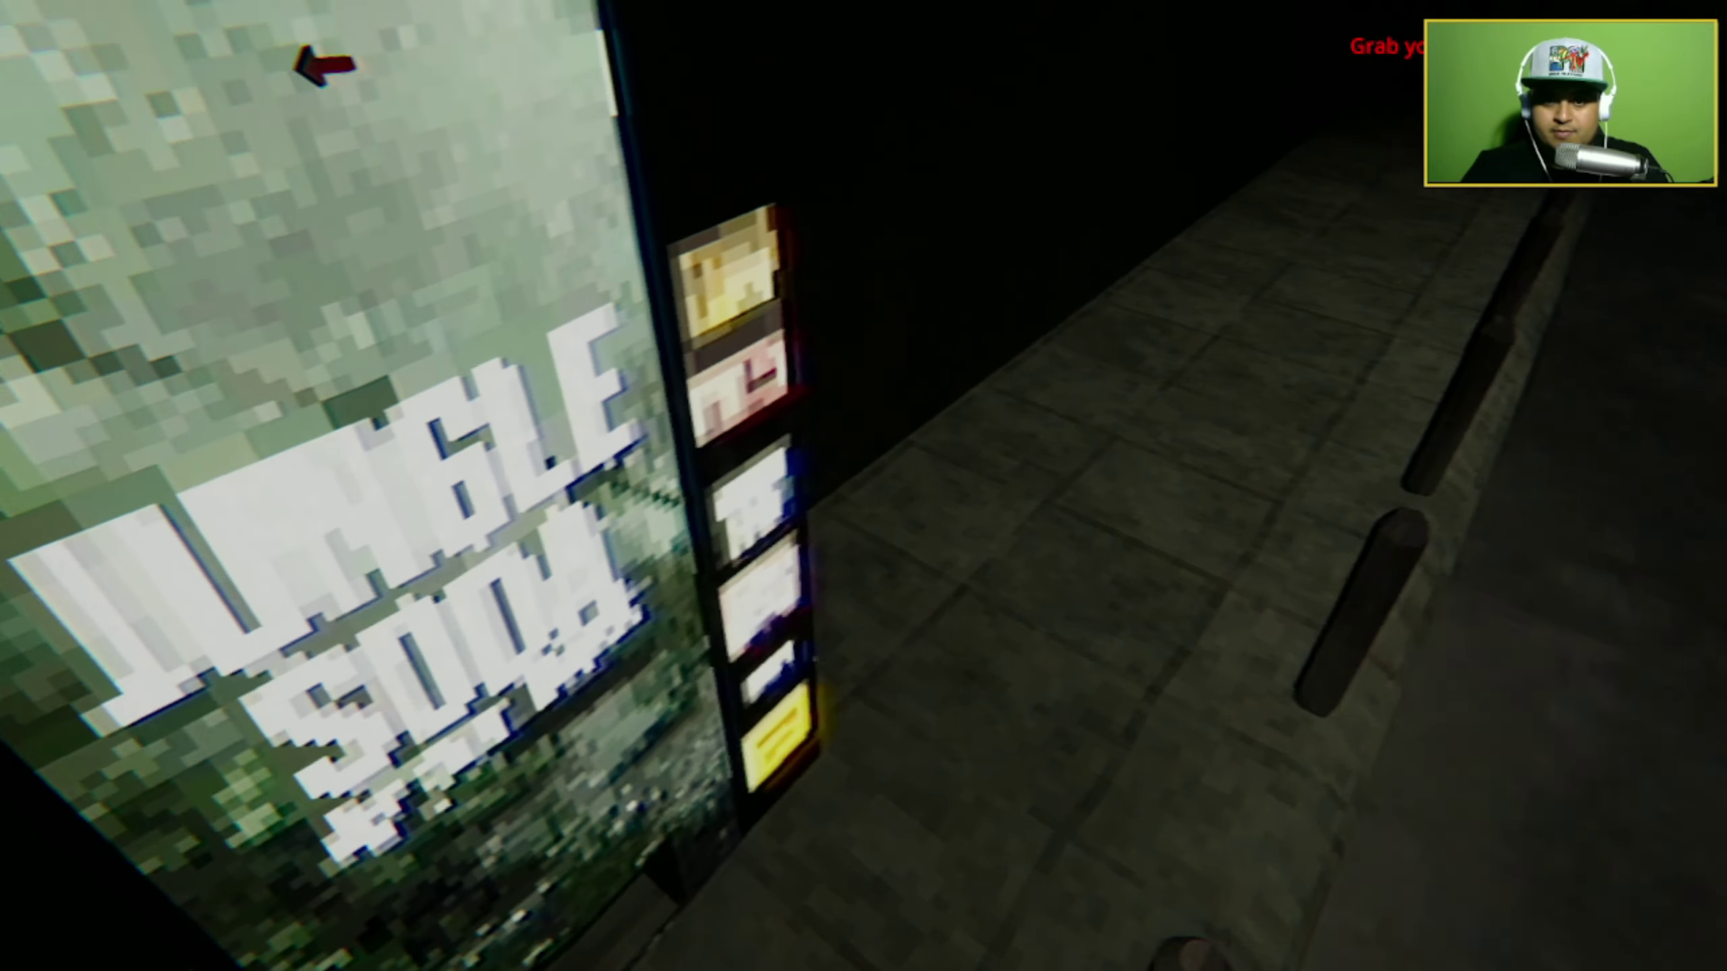
{"action": "left_click", "coordinate": [864, 486]}
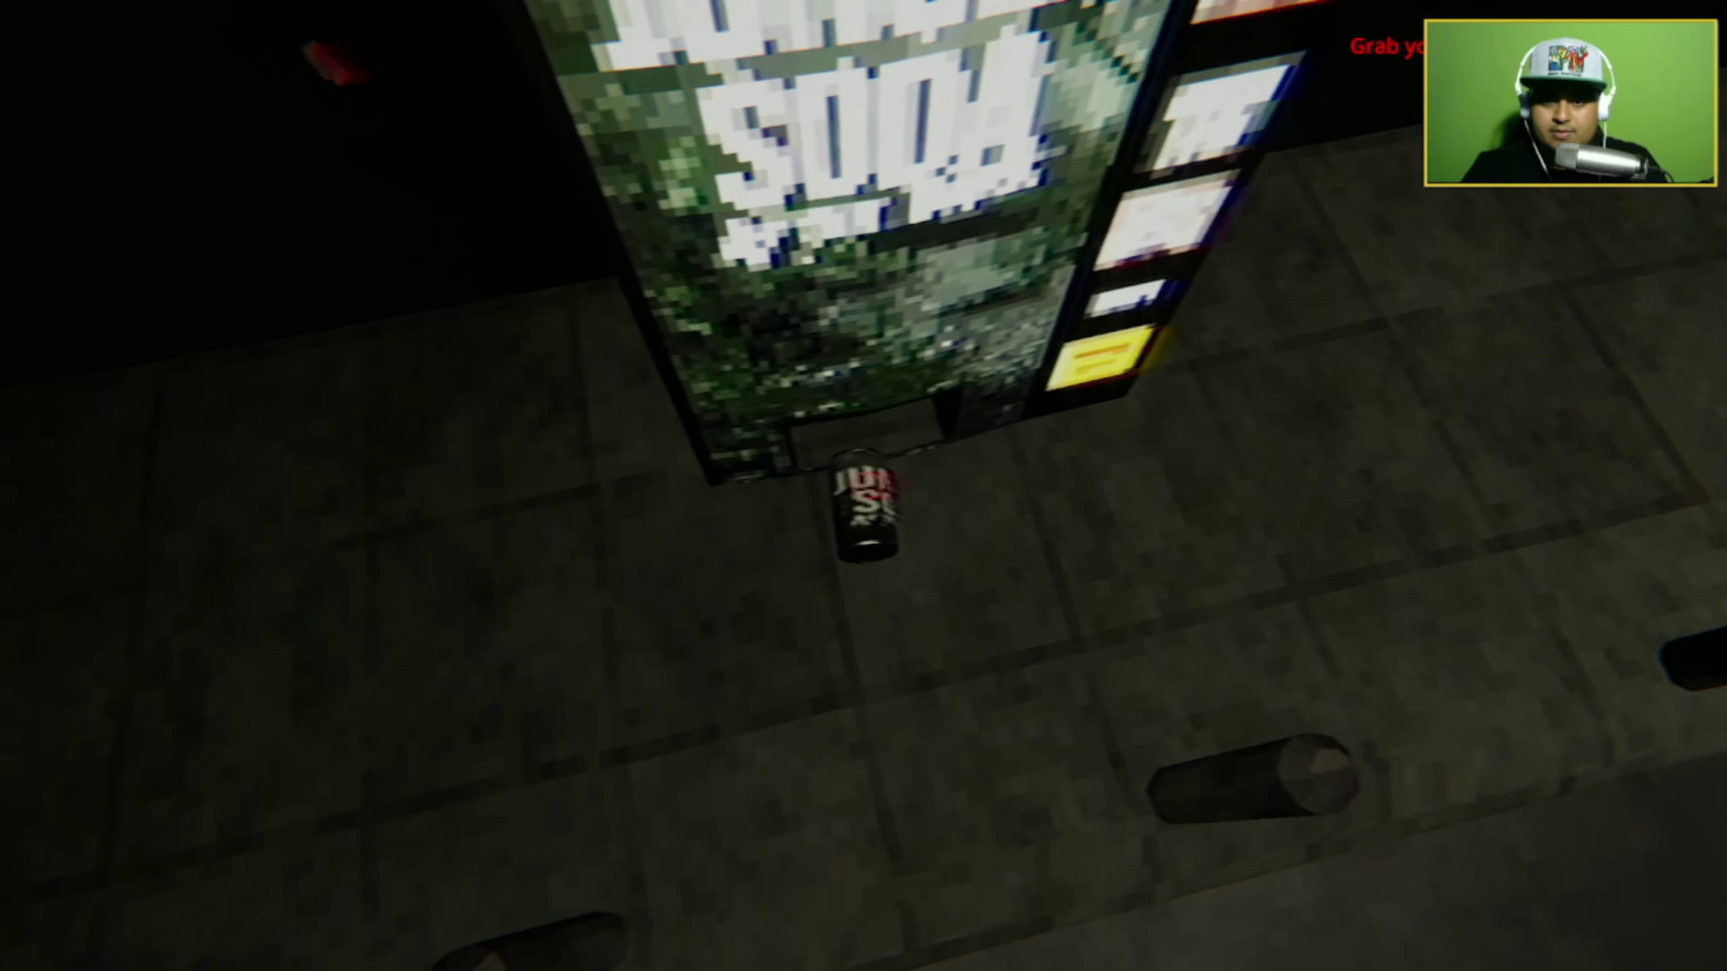
{"action": "left_click", "coordinate": [863, 486]}
{"action": "key", "text": "w"}
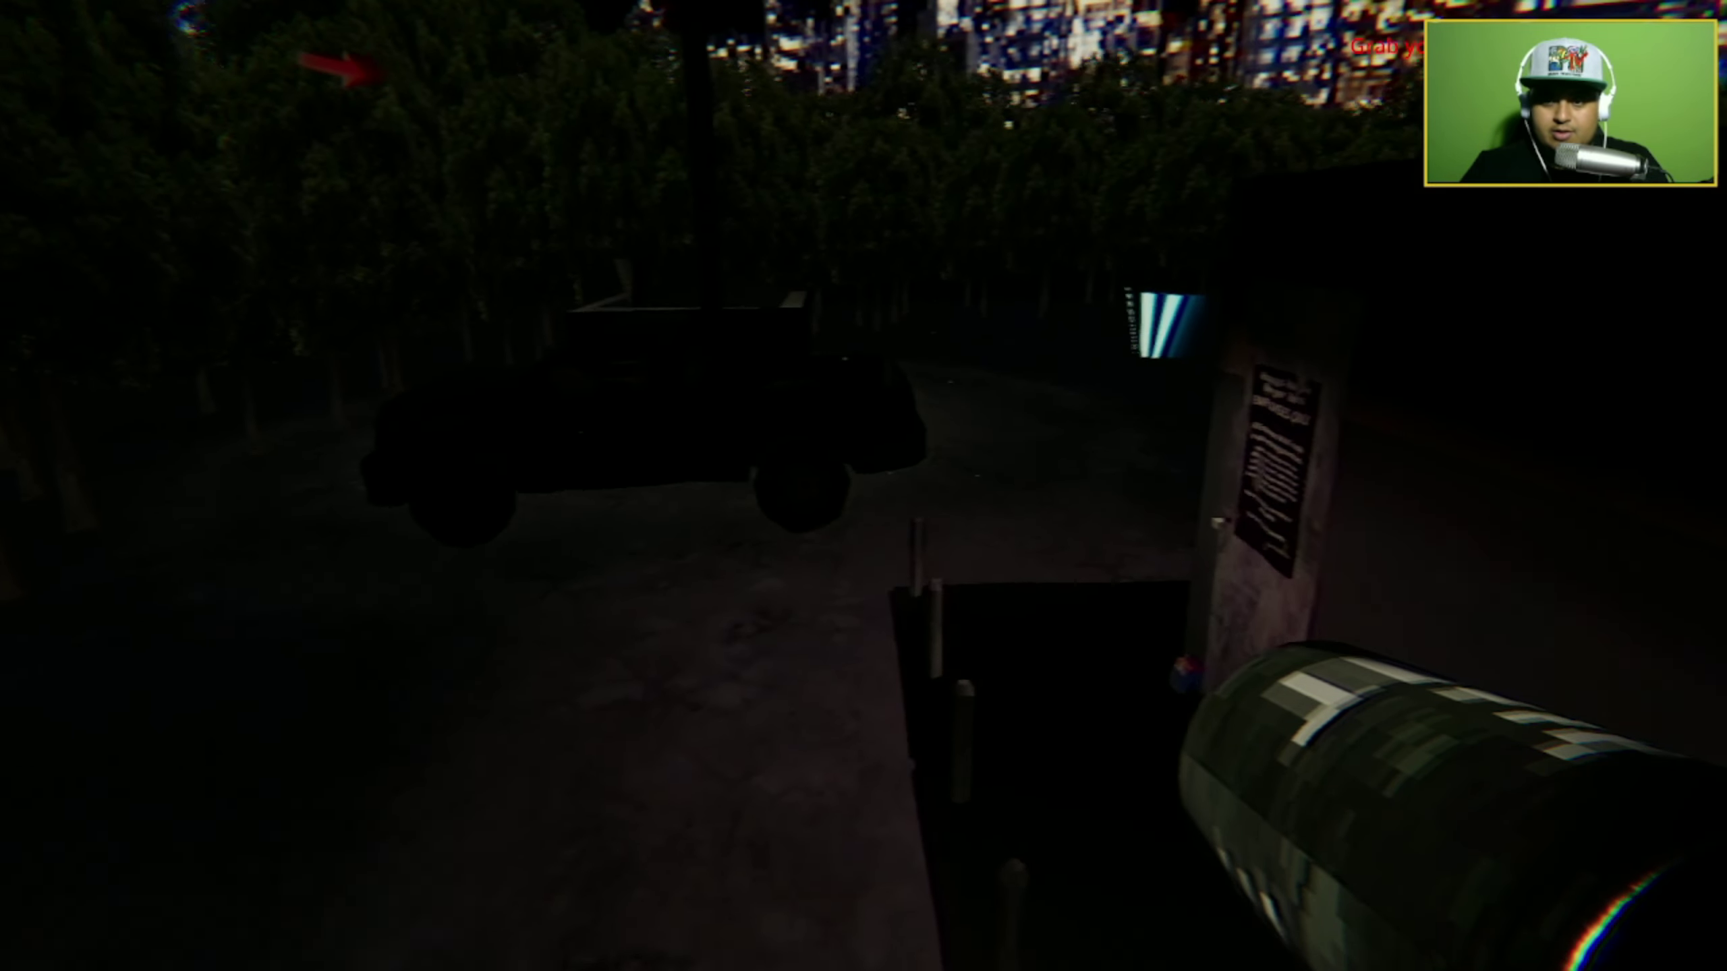
{"action": "left_click", "coordinate": [864, 486]}
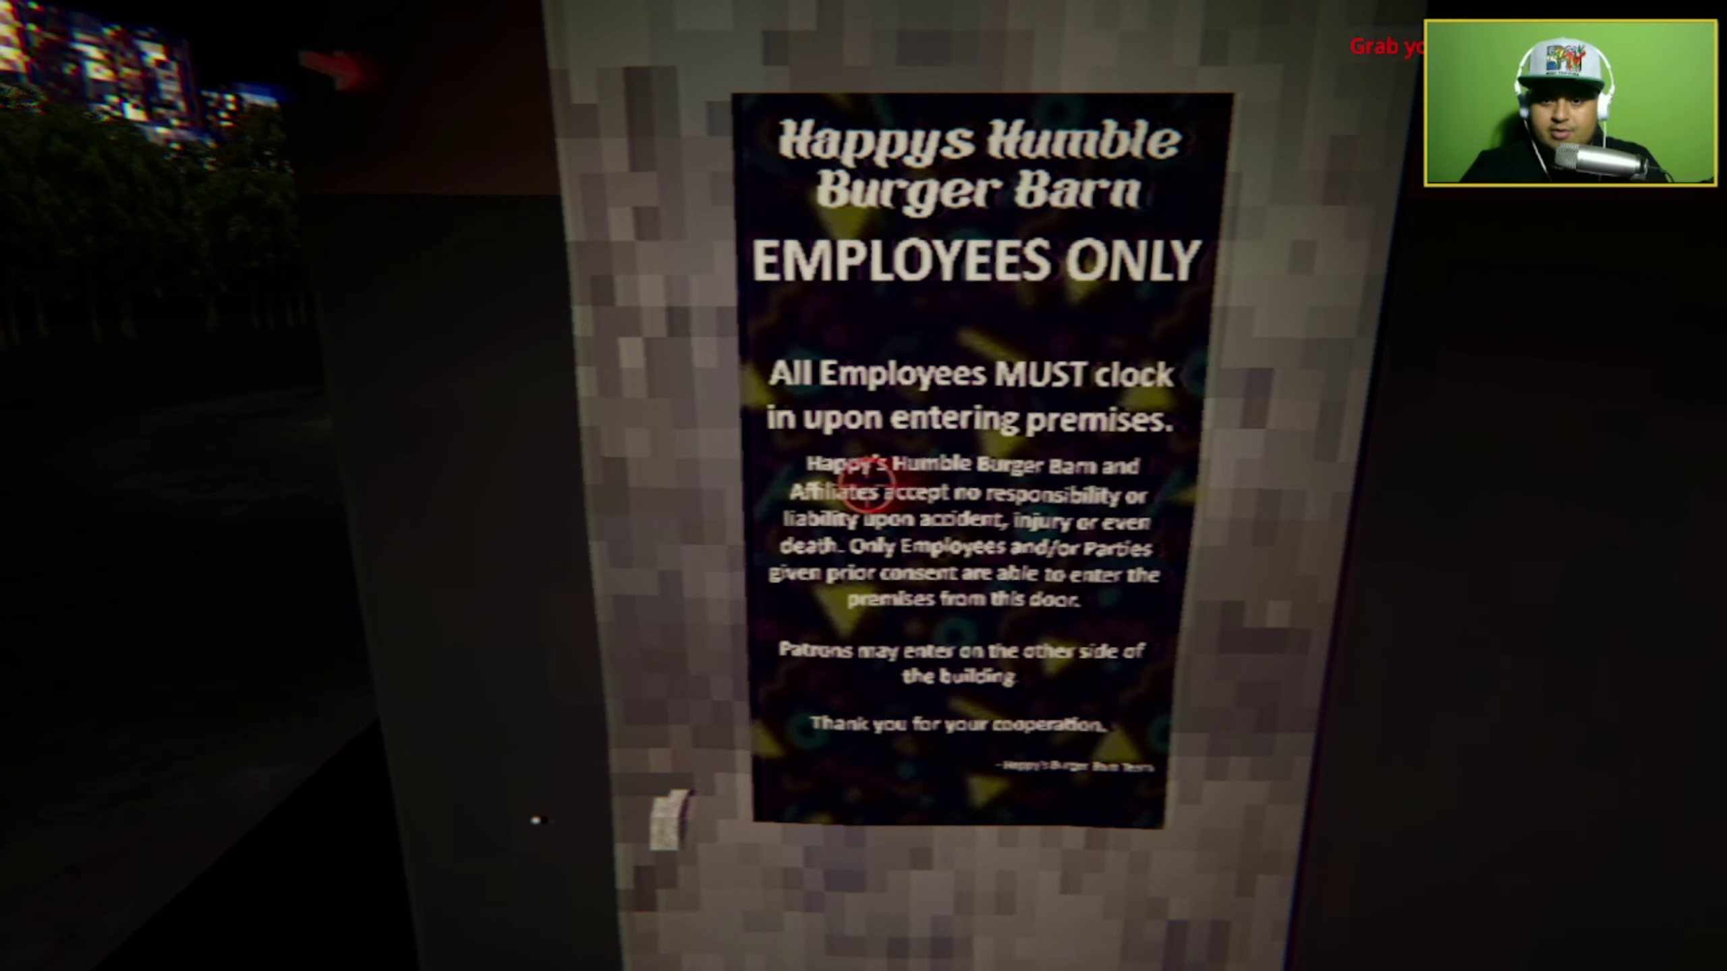
Take the punch card from the employee room shelf and clock in at the wall time clock.
{"action": "key", "text": "w"}
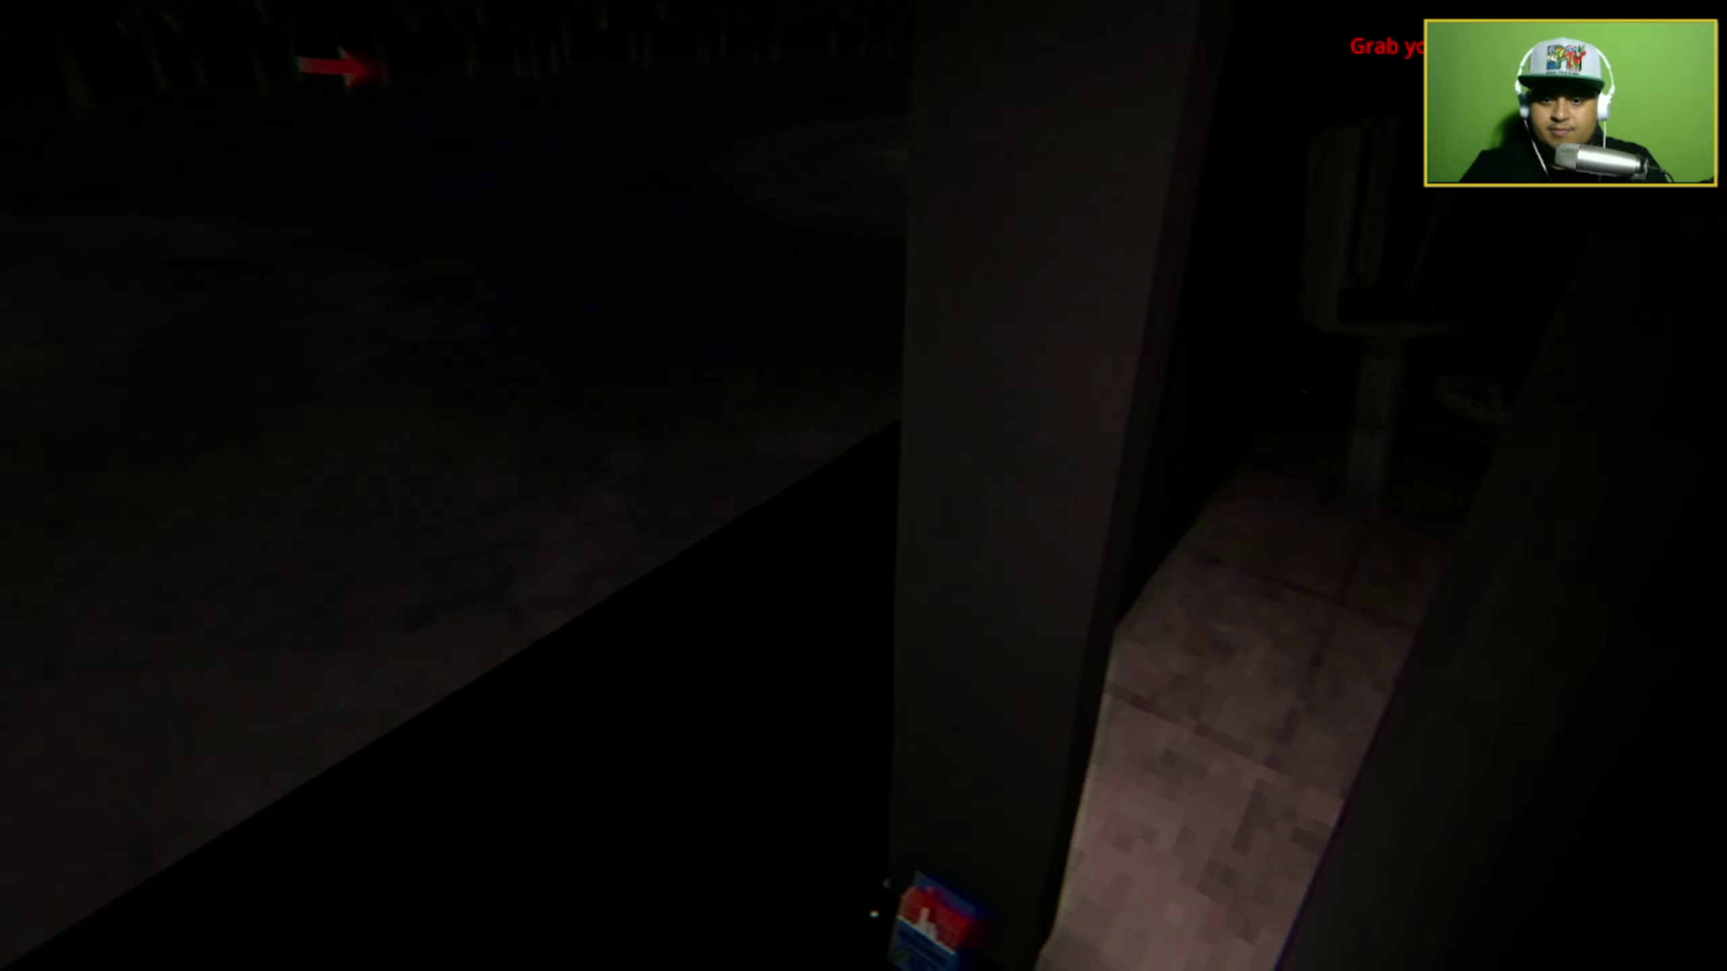
{"action": "key", "text": "w"}
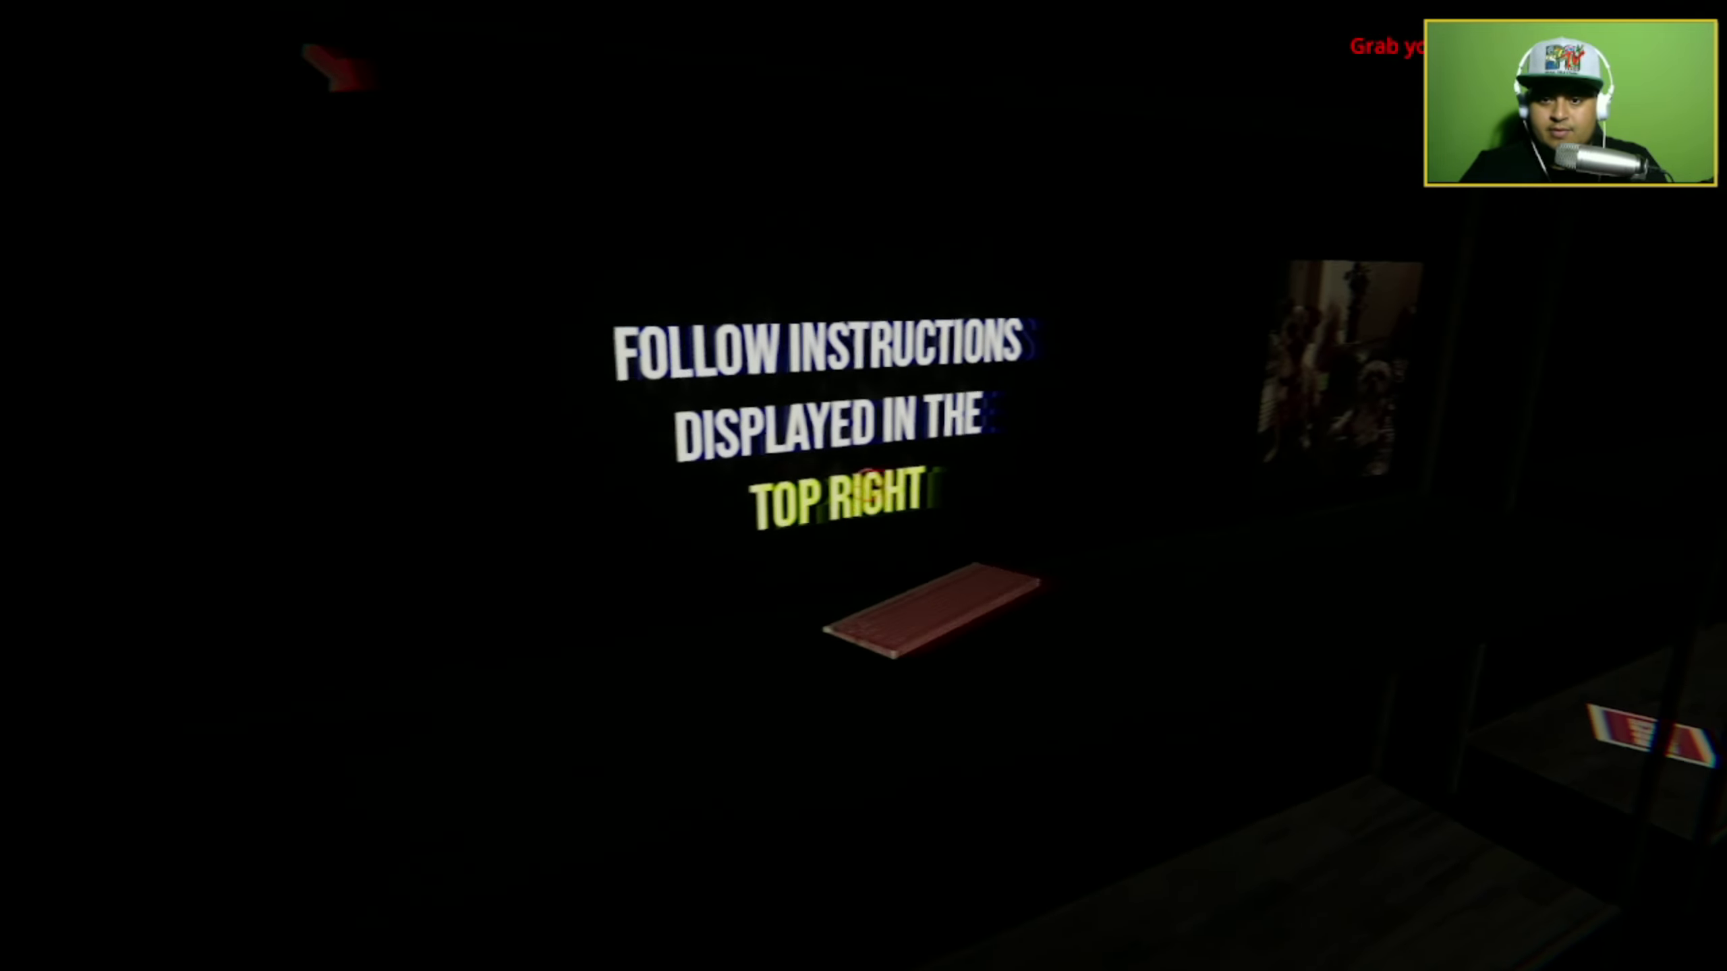
{"action": "left_click", "coordinate": [866, 486]}
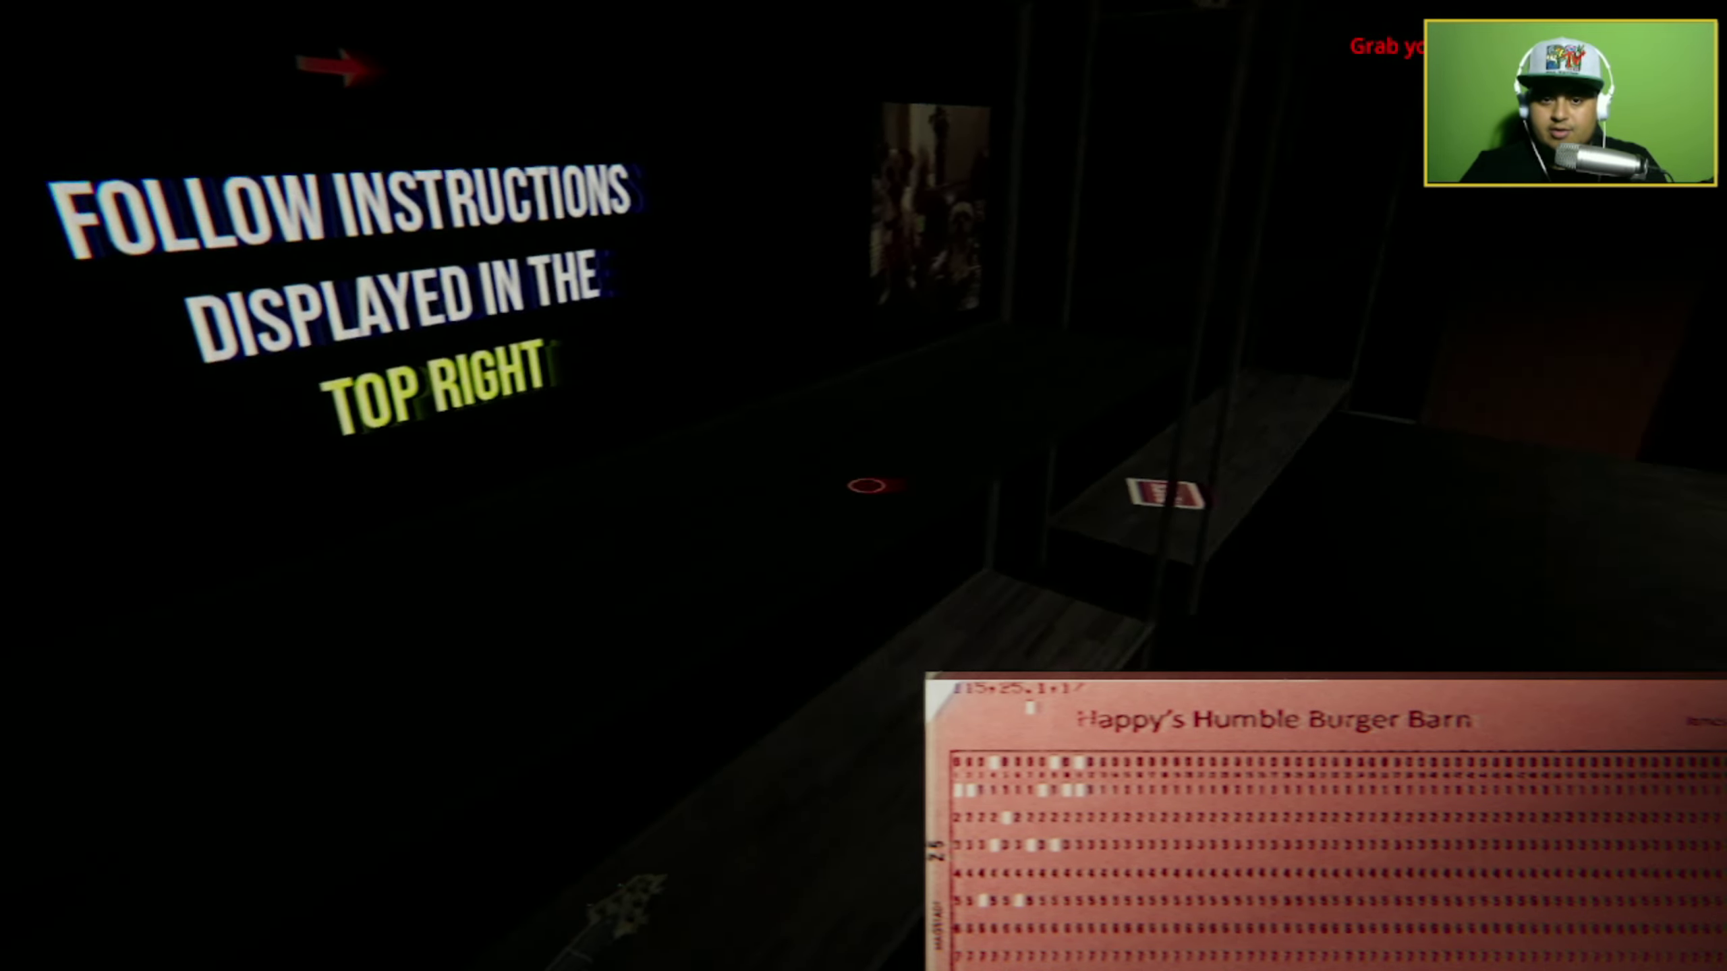
{"action": "key", "text": "w"}
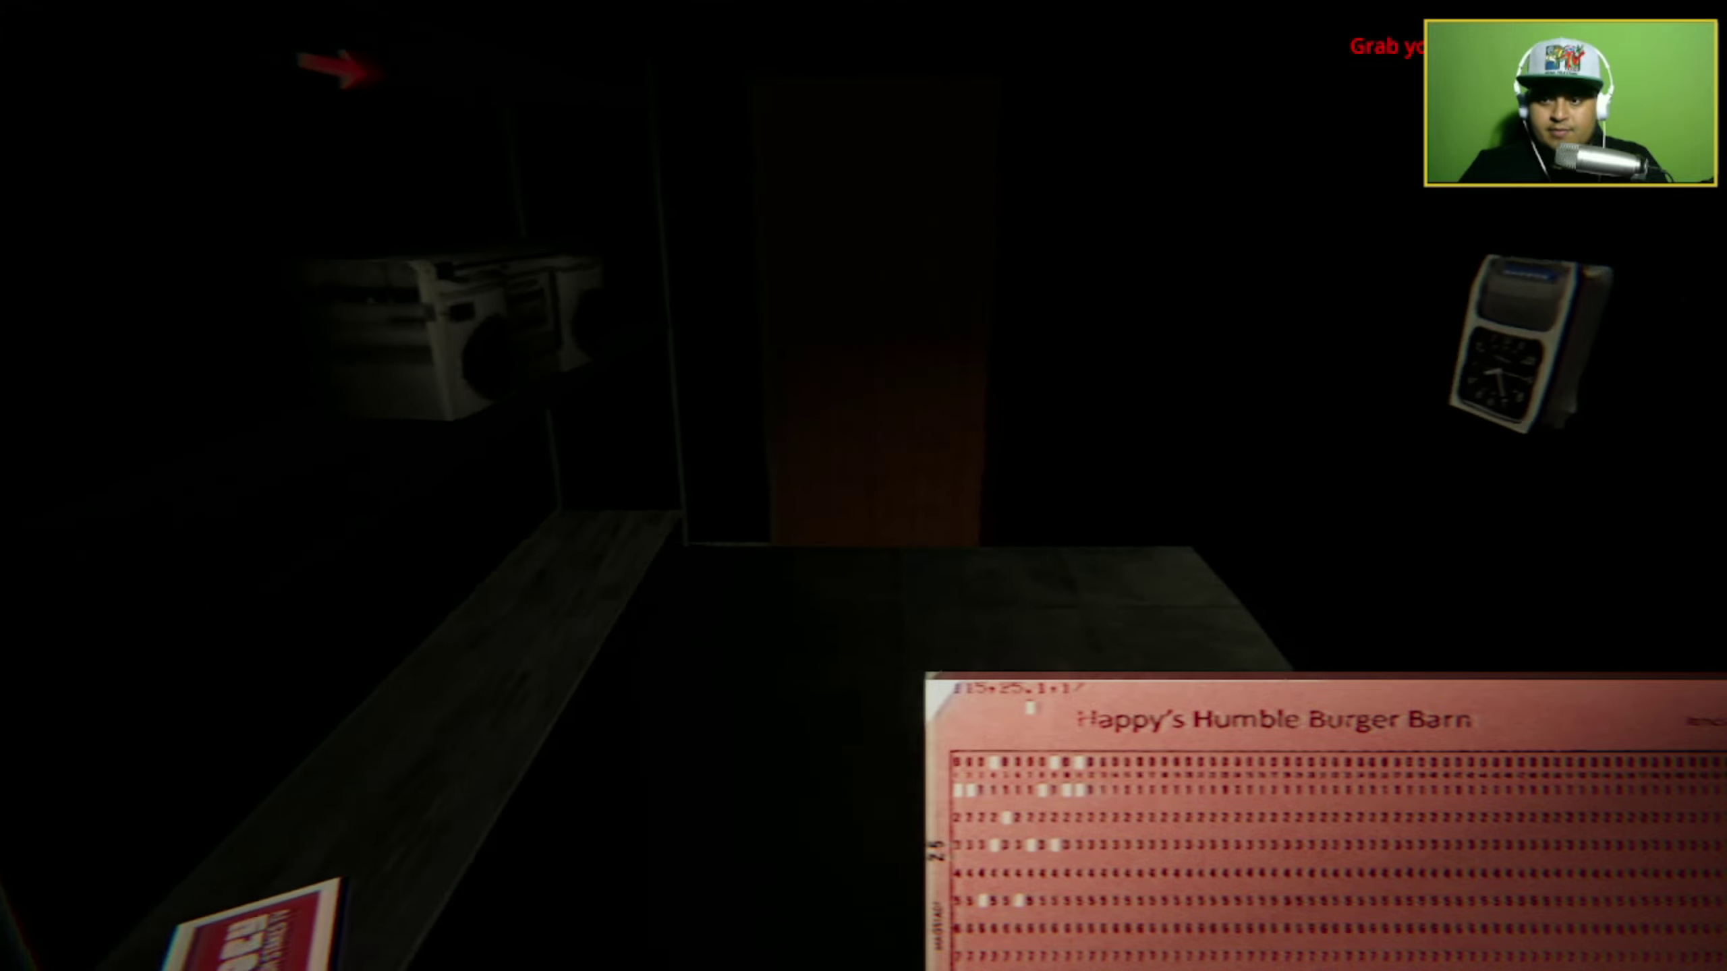
{"action": "left_click", "coordinate": [864, 487]}
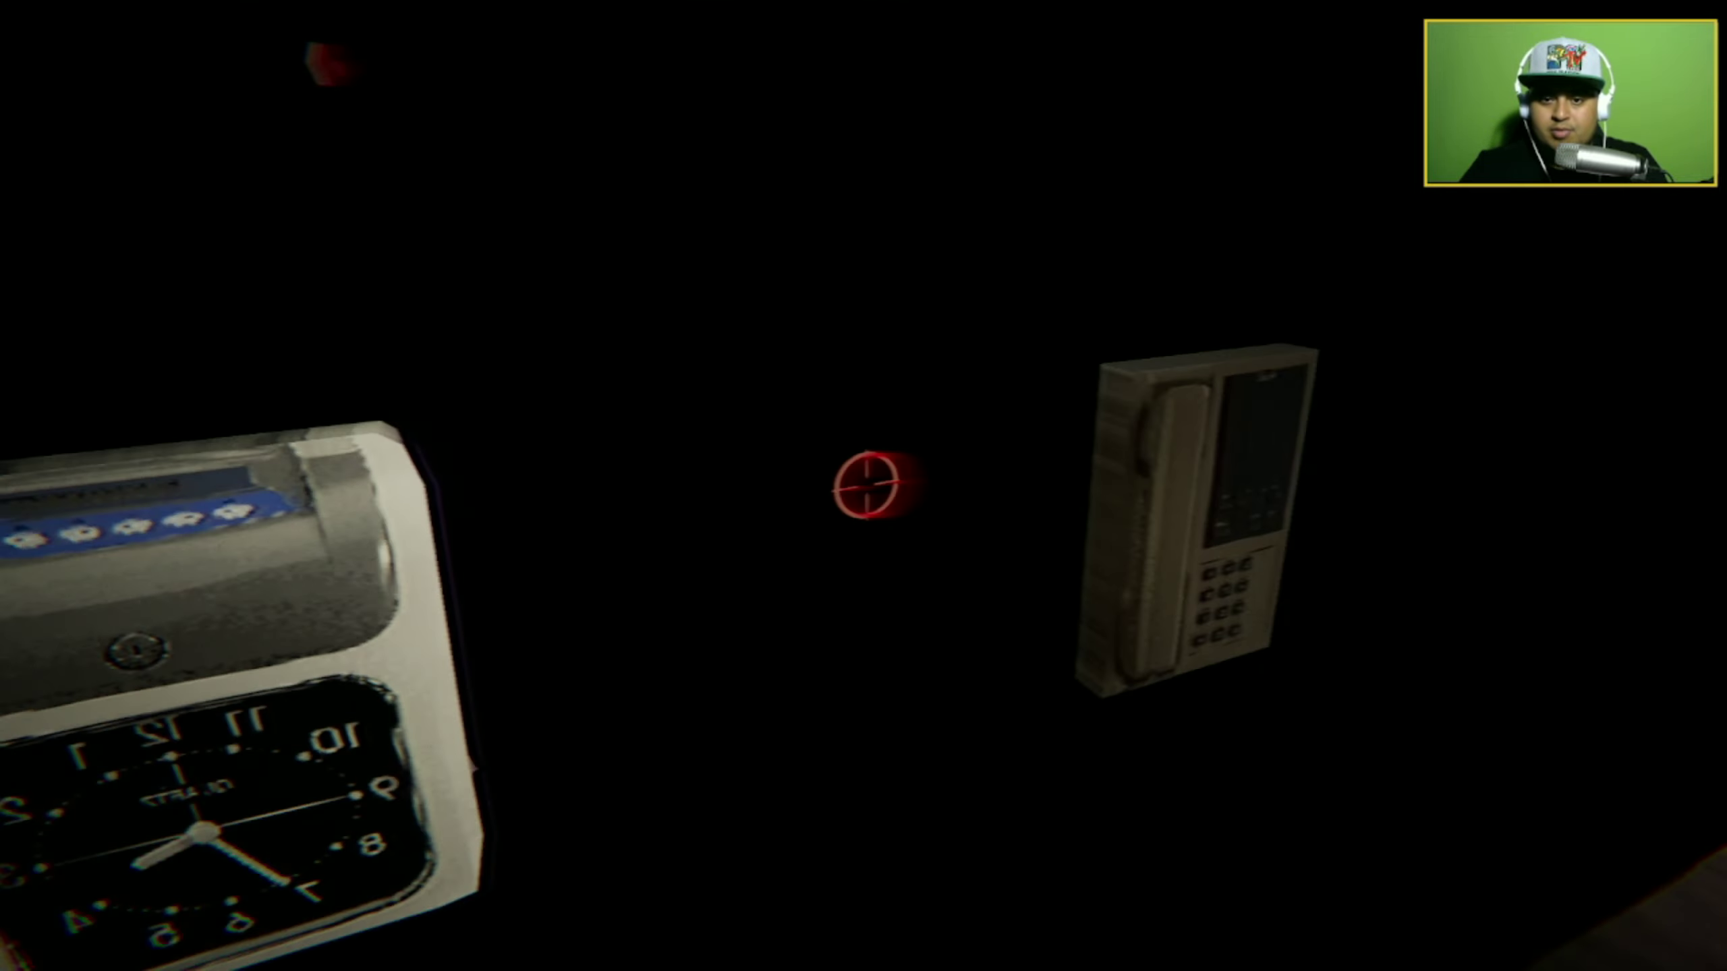
{"action": "key", "text": "w"}
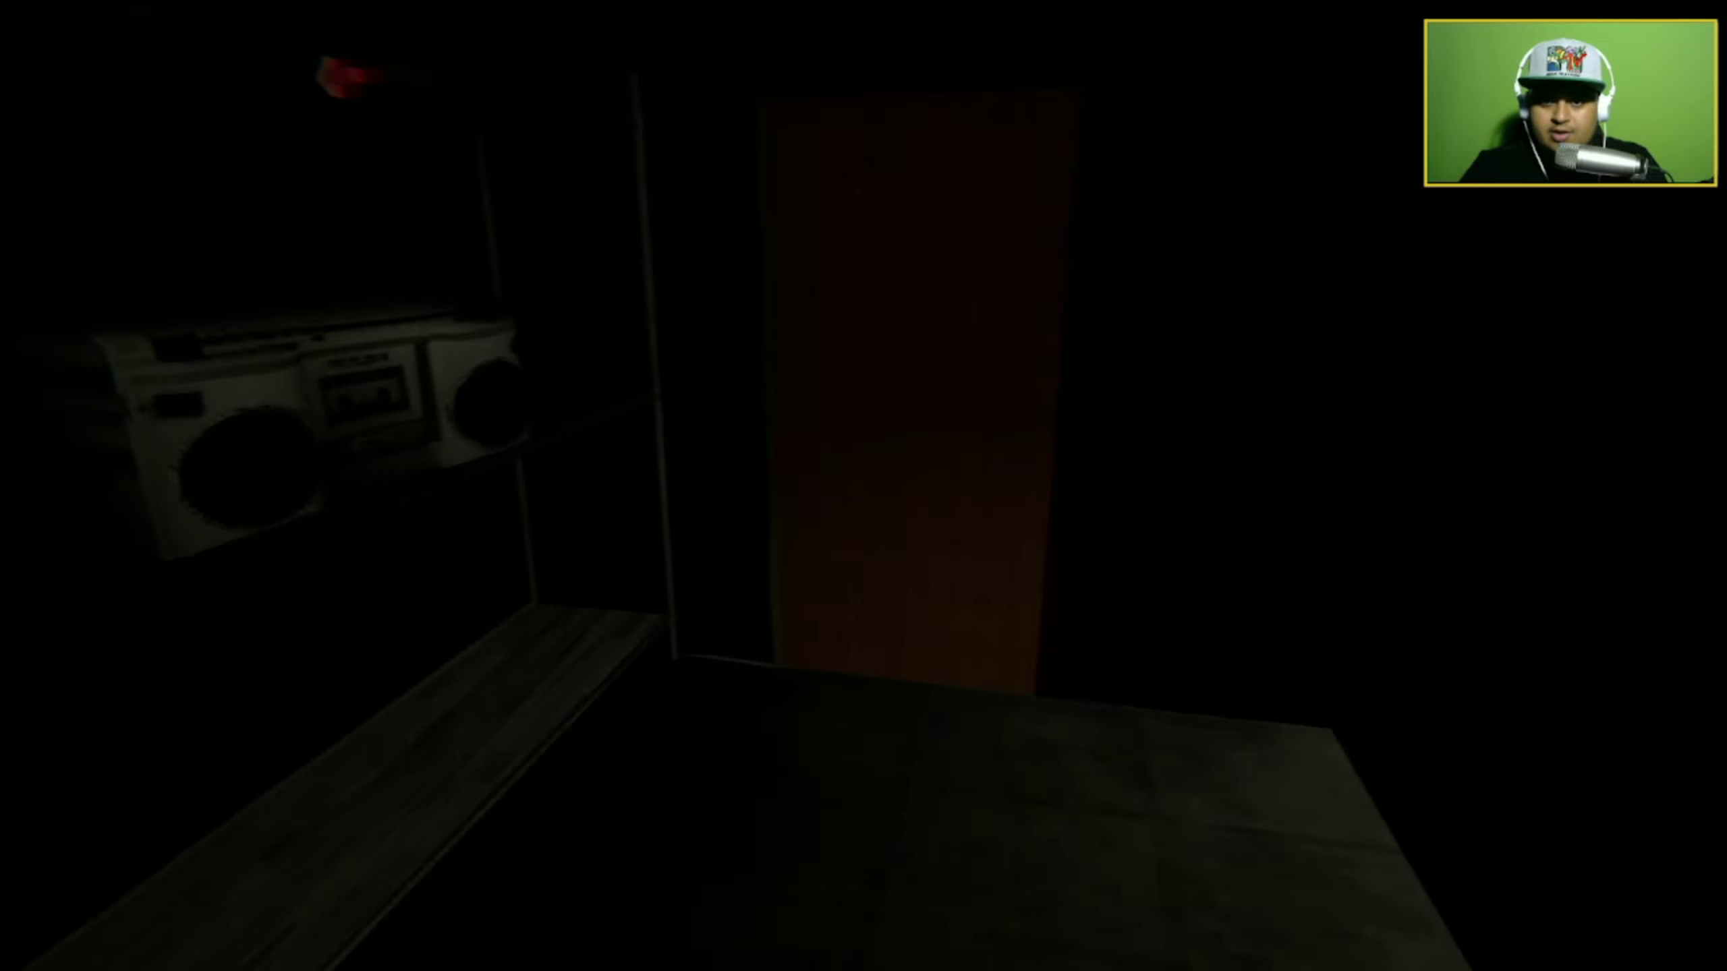
Open the door and walk through the lit kitchen into the dim storage corridor.
{"action": "key", "text": "e"}
{"action": "key", "text": "w"}
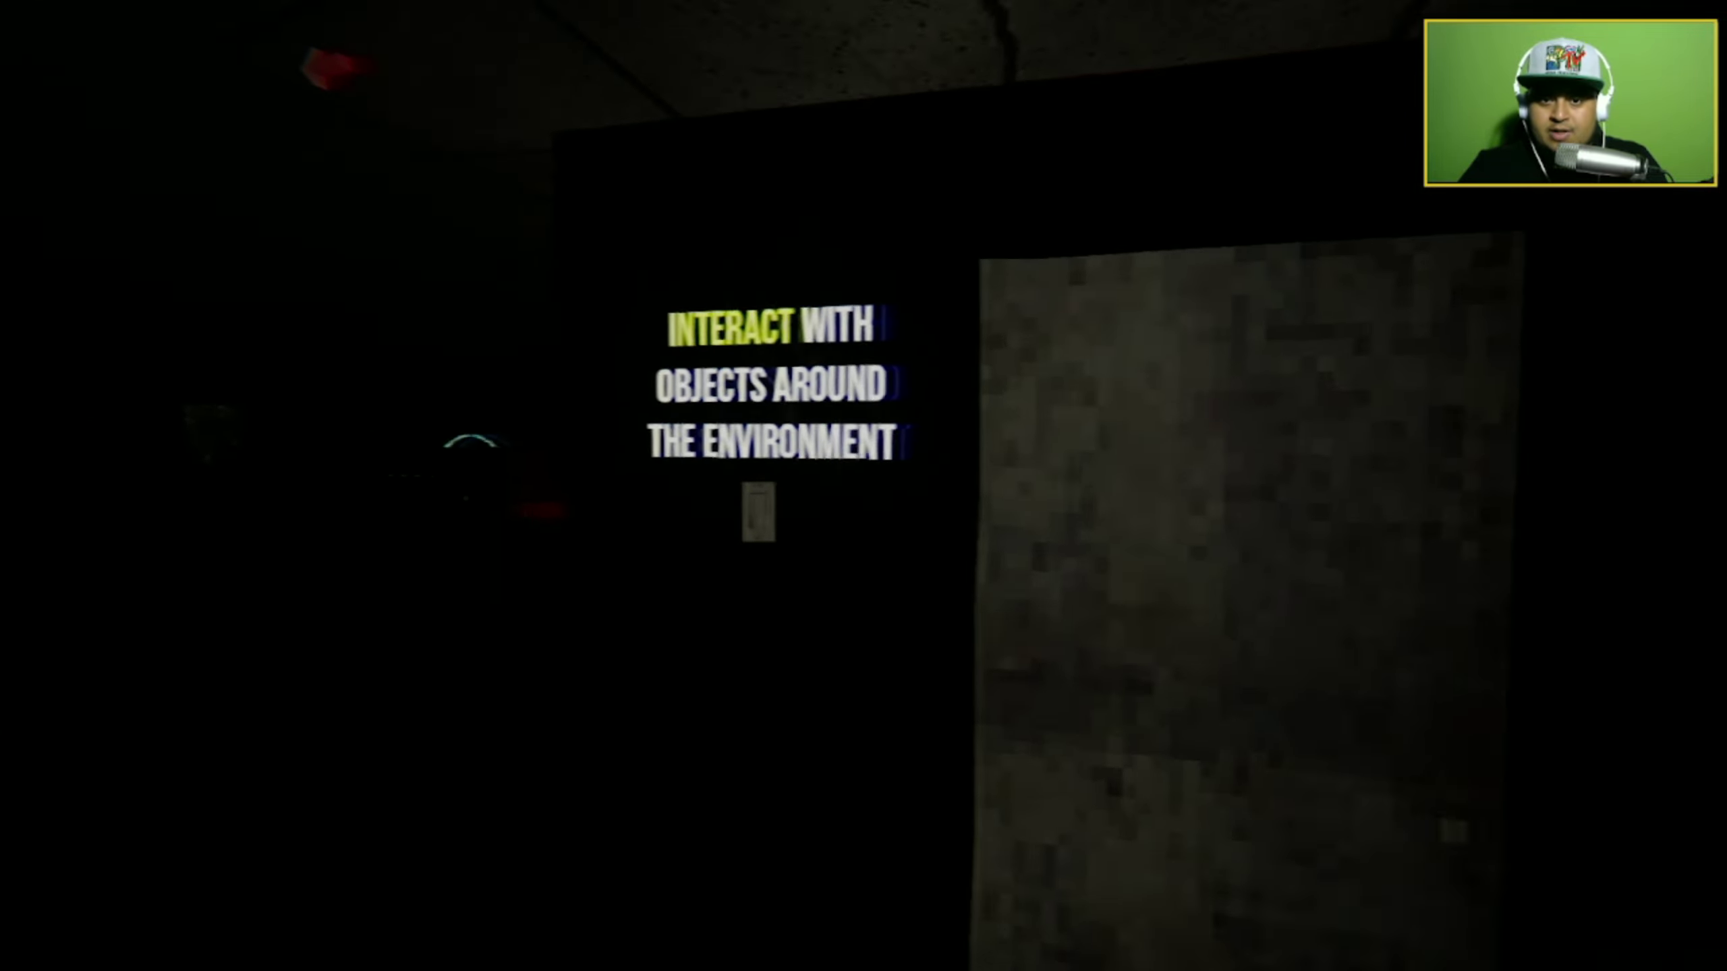
{"action": "key", "text": "w"}
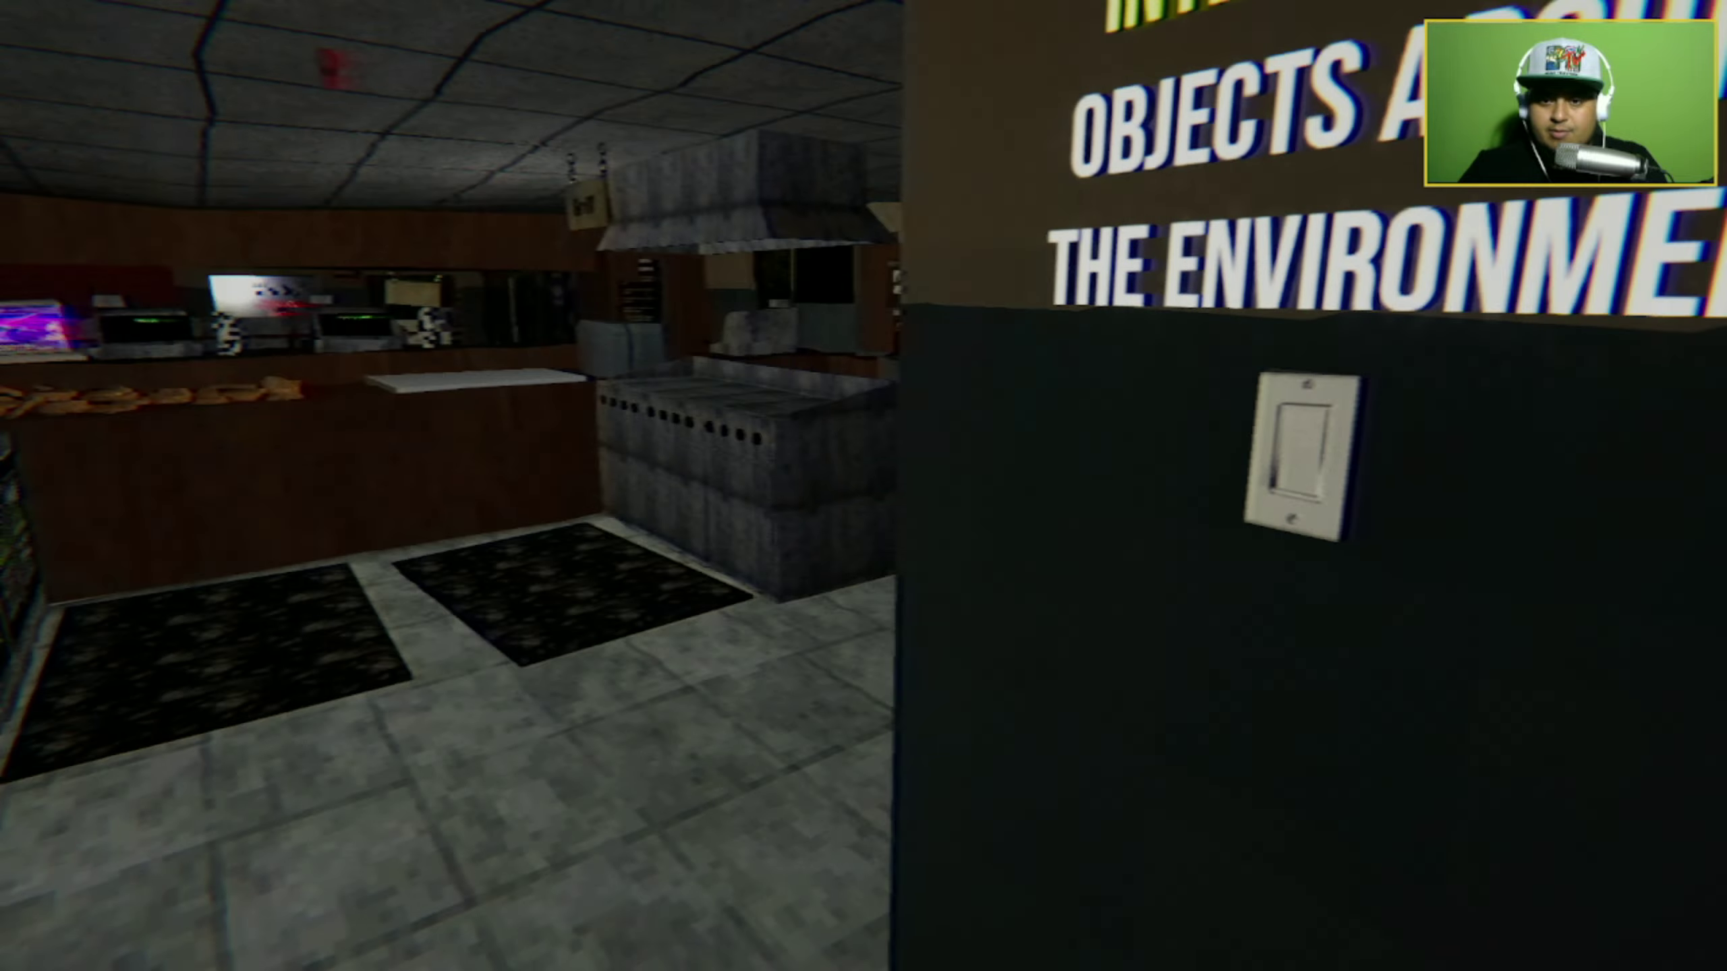
{"action": "key", "text": "w"}
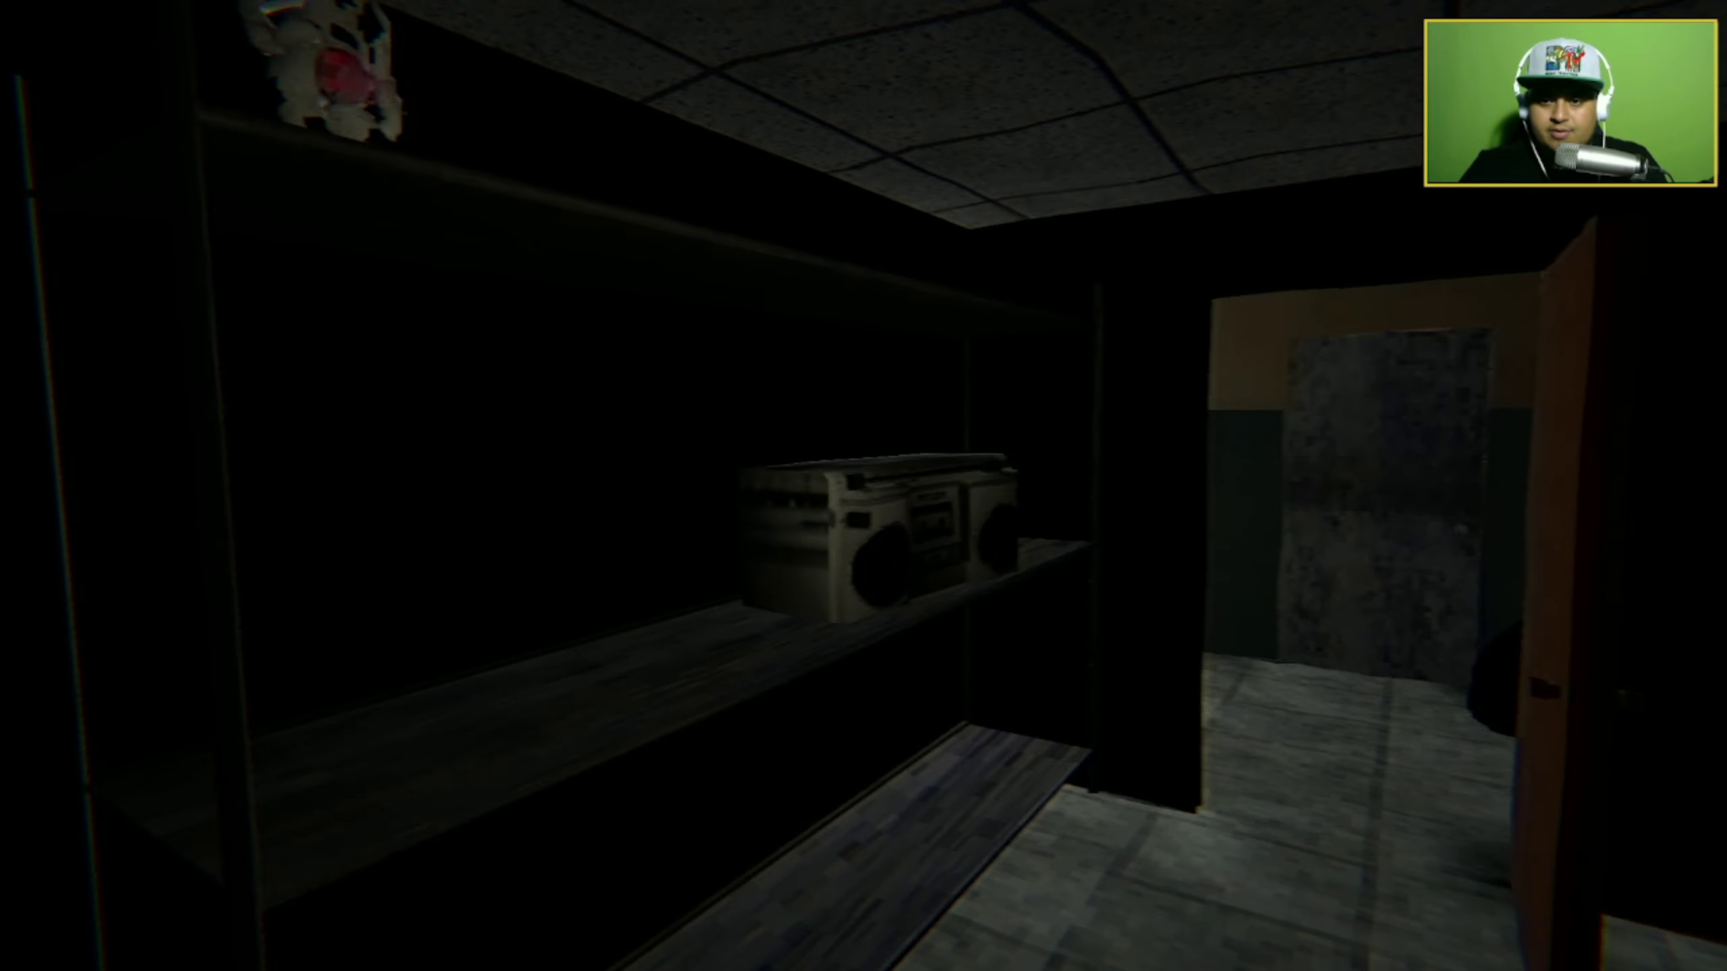
{"action": "key", "text": "w"}
{"action": "key", "text": "w"}
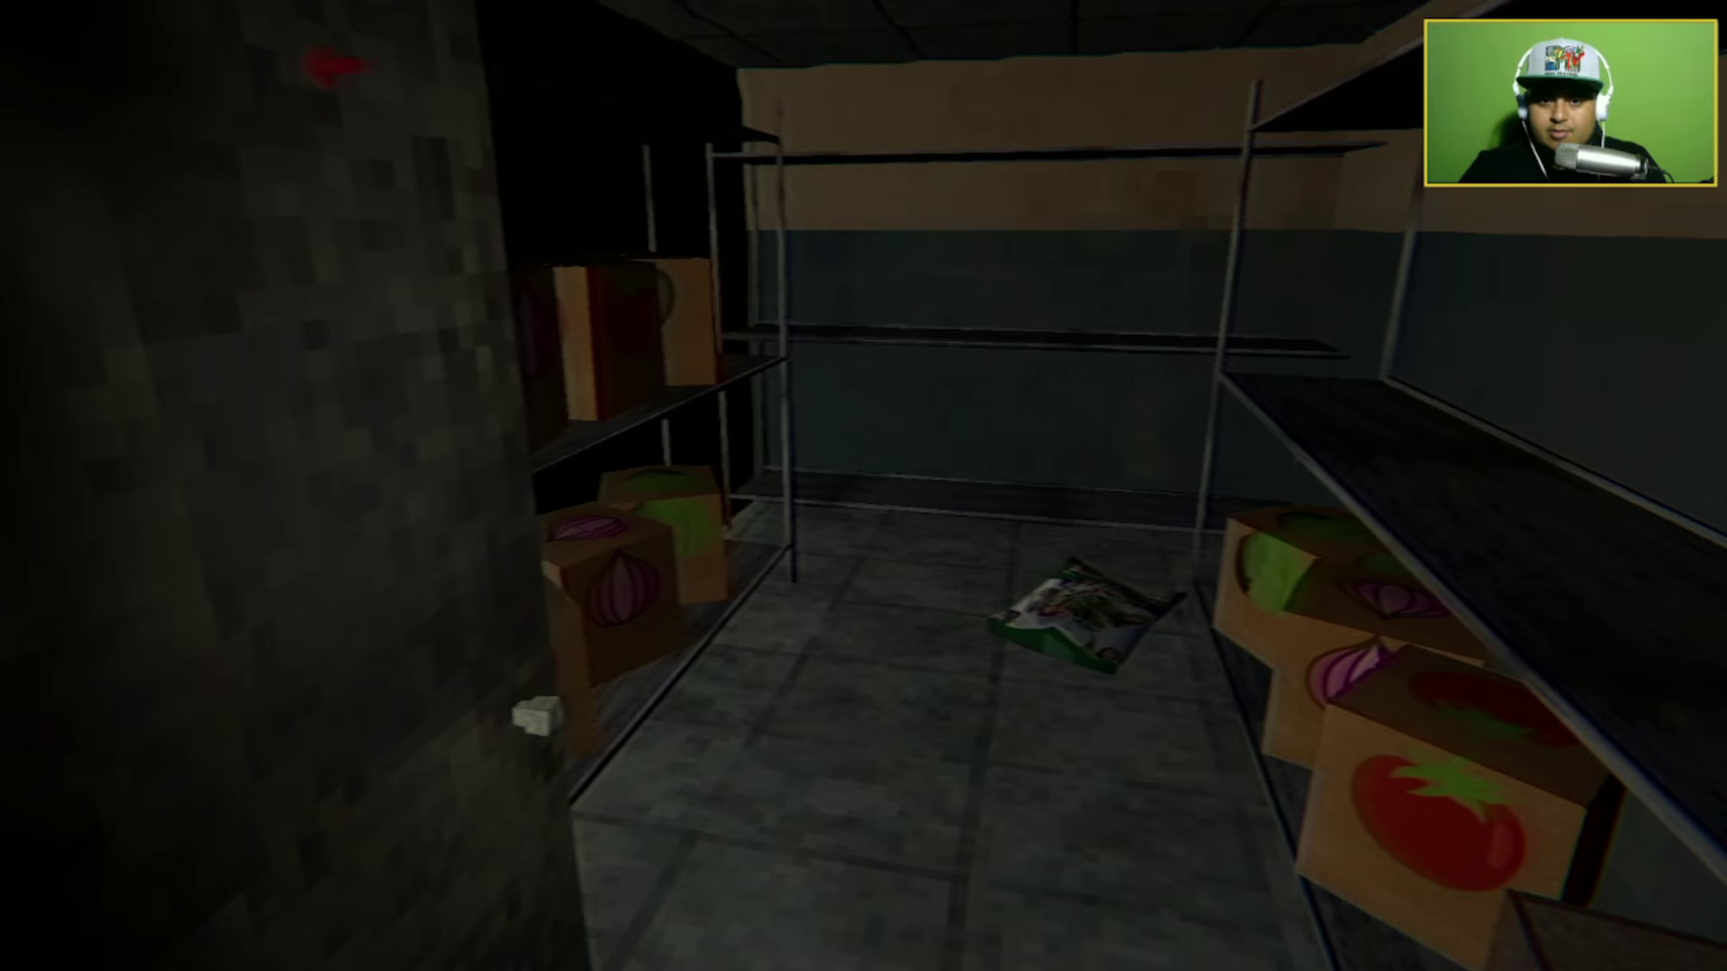
Return past the burger prep counter and read the How to make a Happys Deluxe poster.
{"action": "key", "text": "w"}
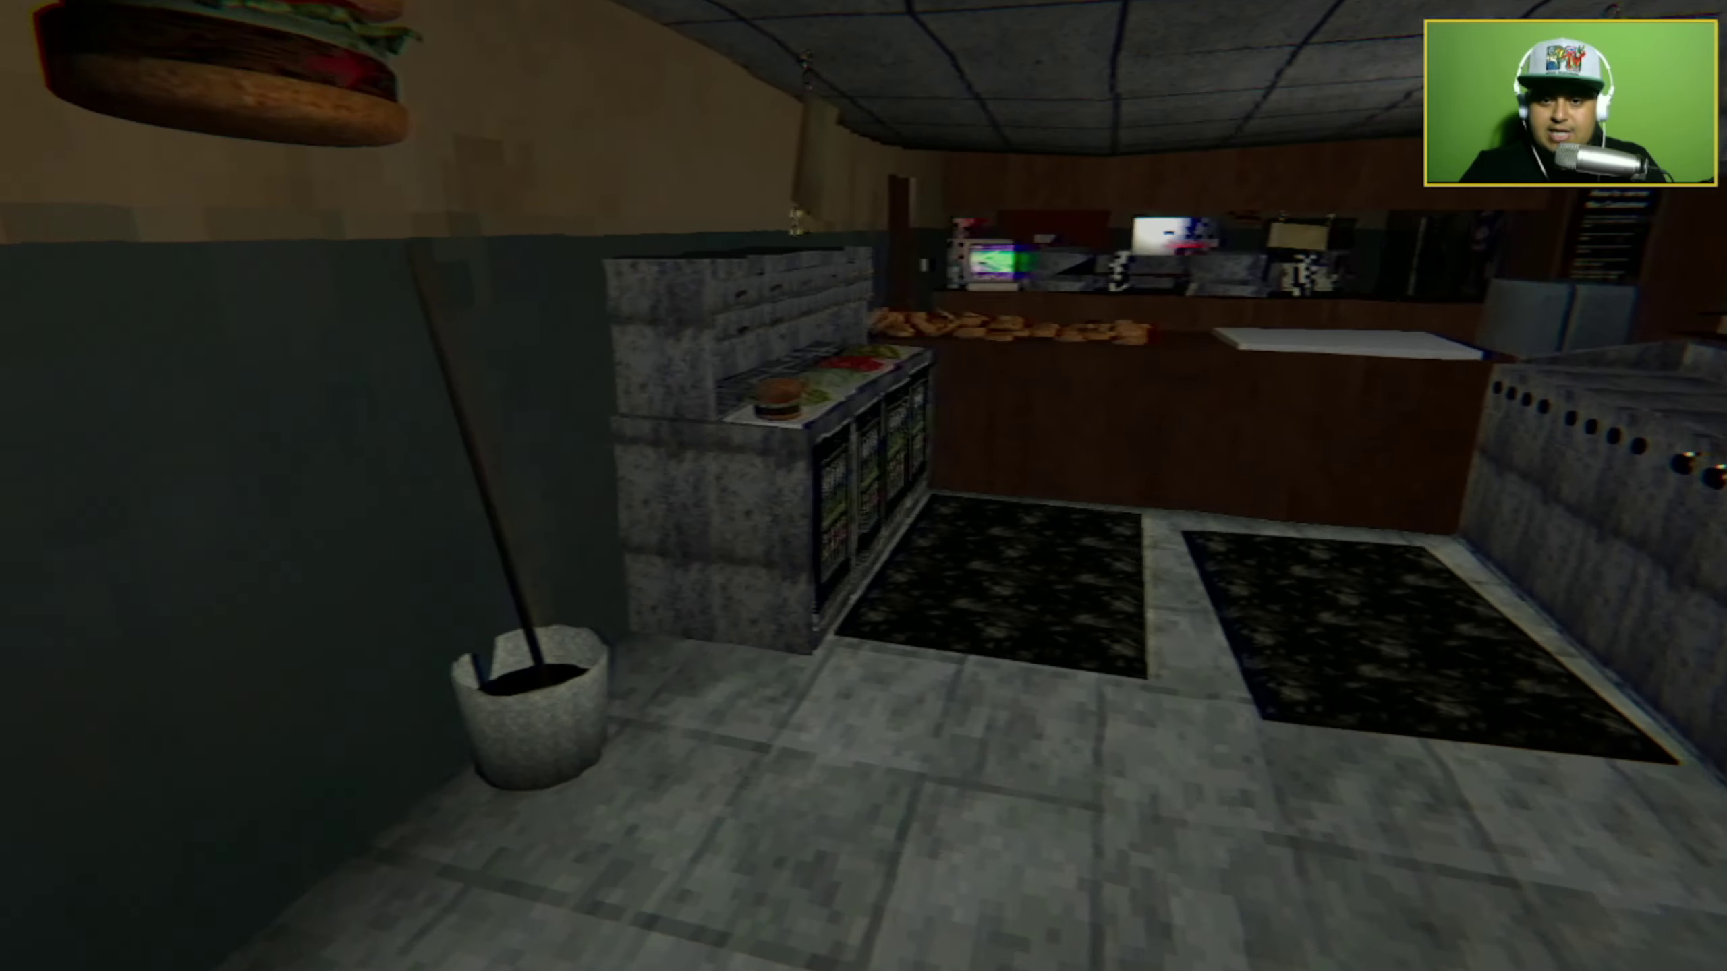
{"action": "key", "text": "w"}
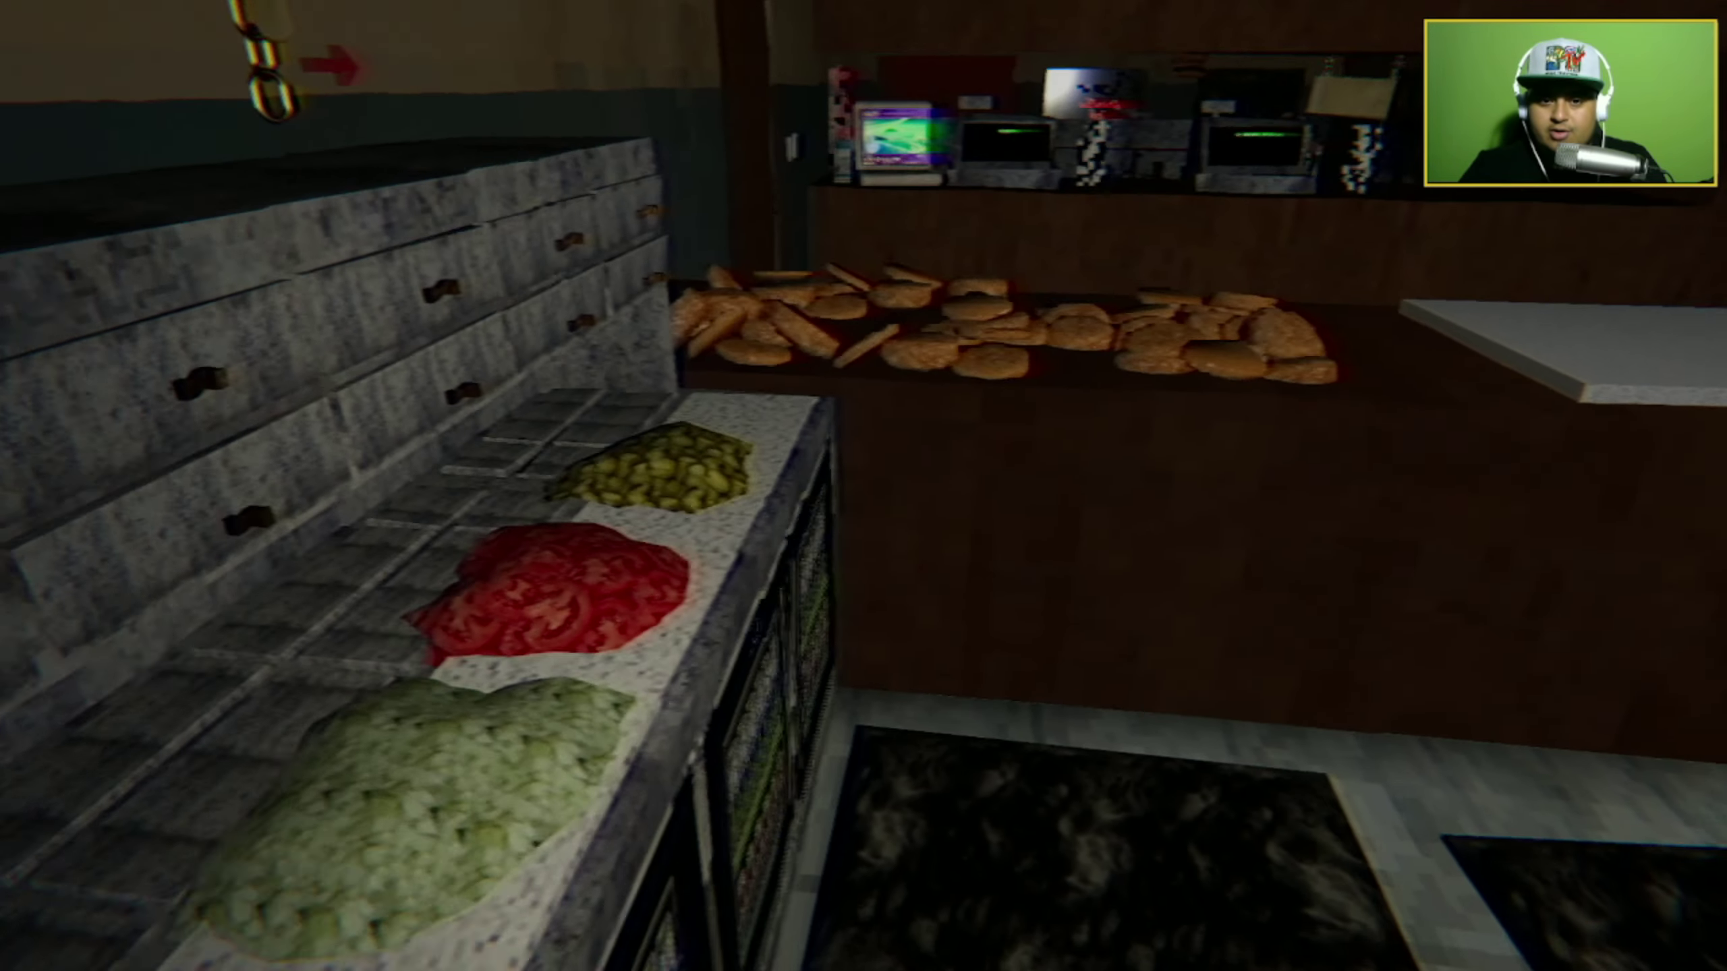
{"action": "key", "text": "w"}
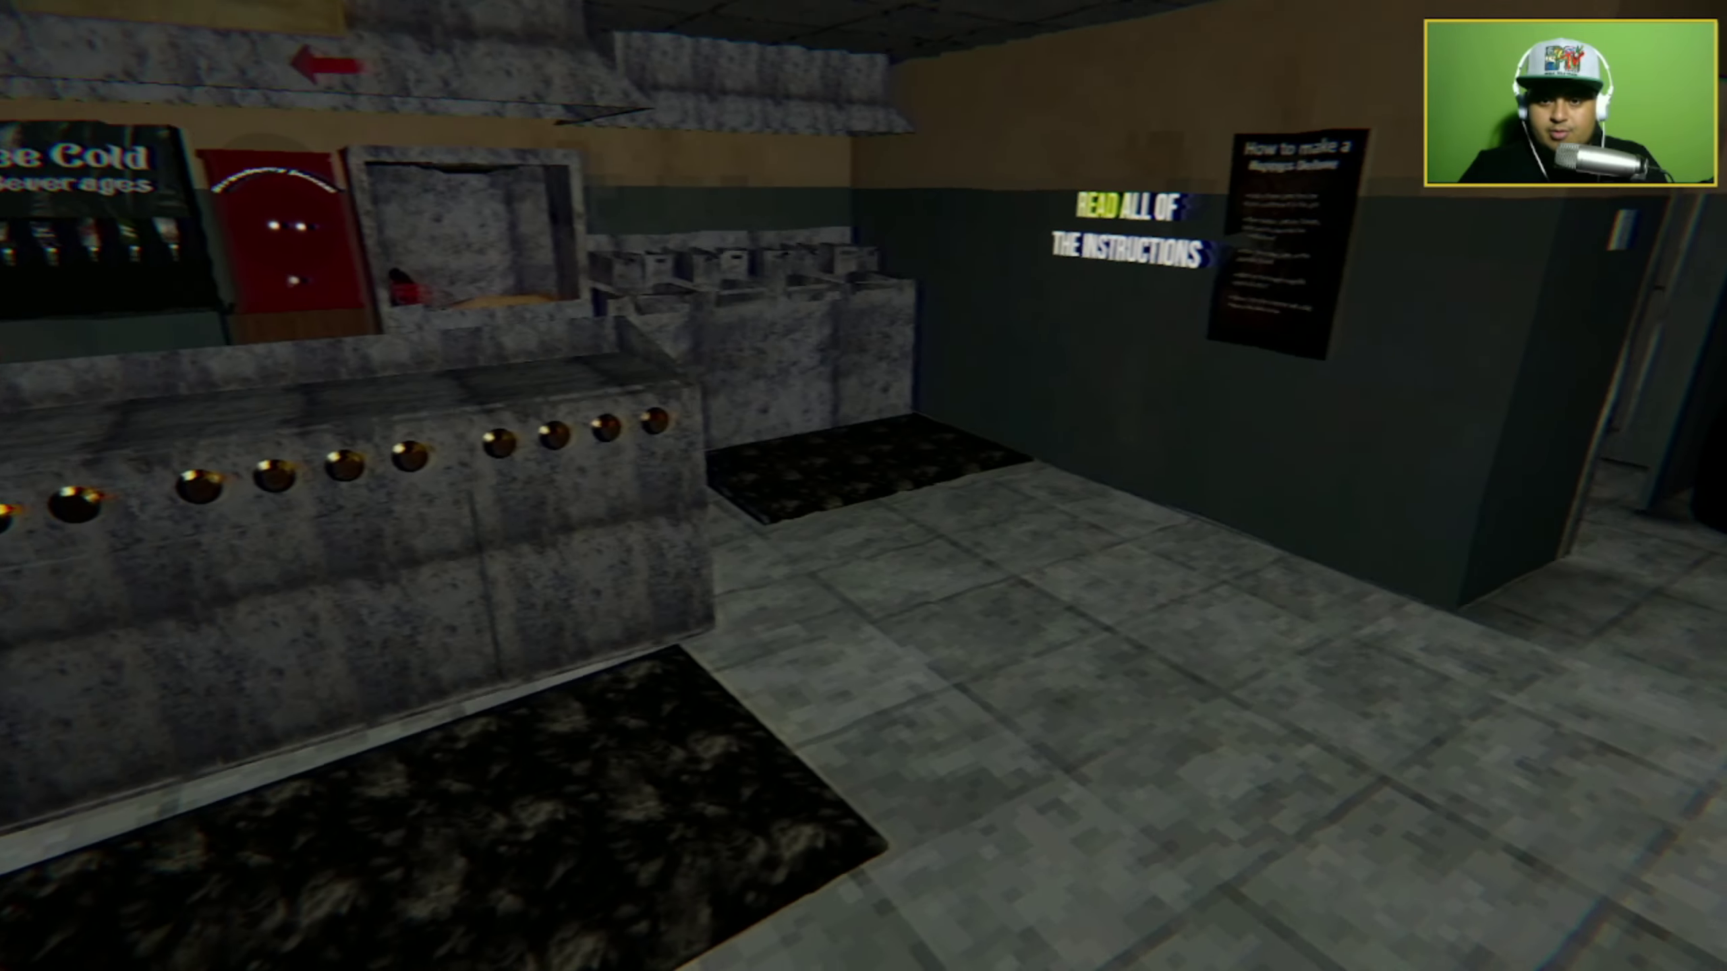
{"action": "key", "text": "w"}
{"action": "key", "text": "w"}
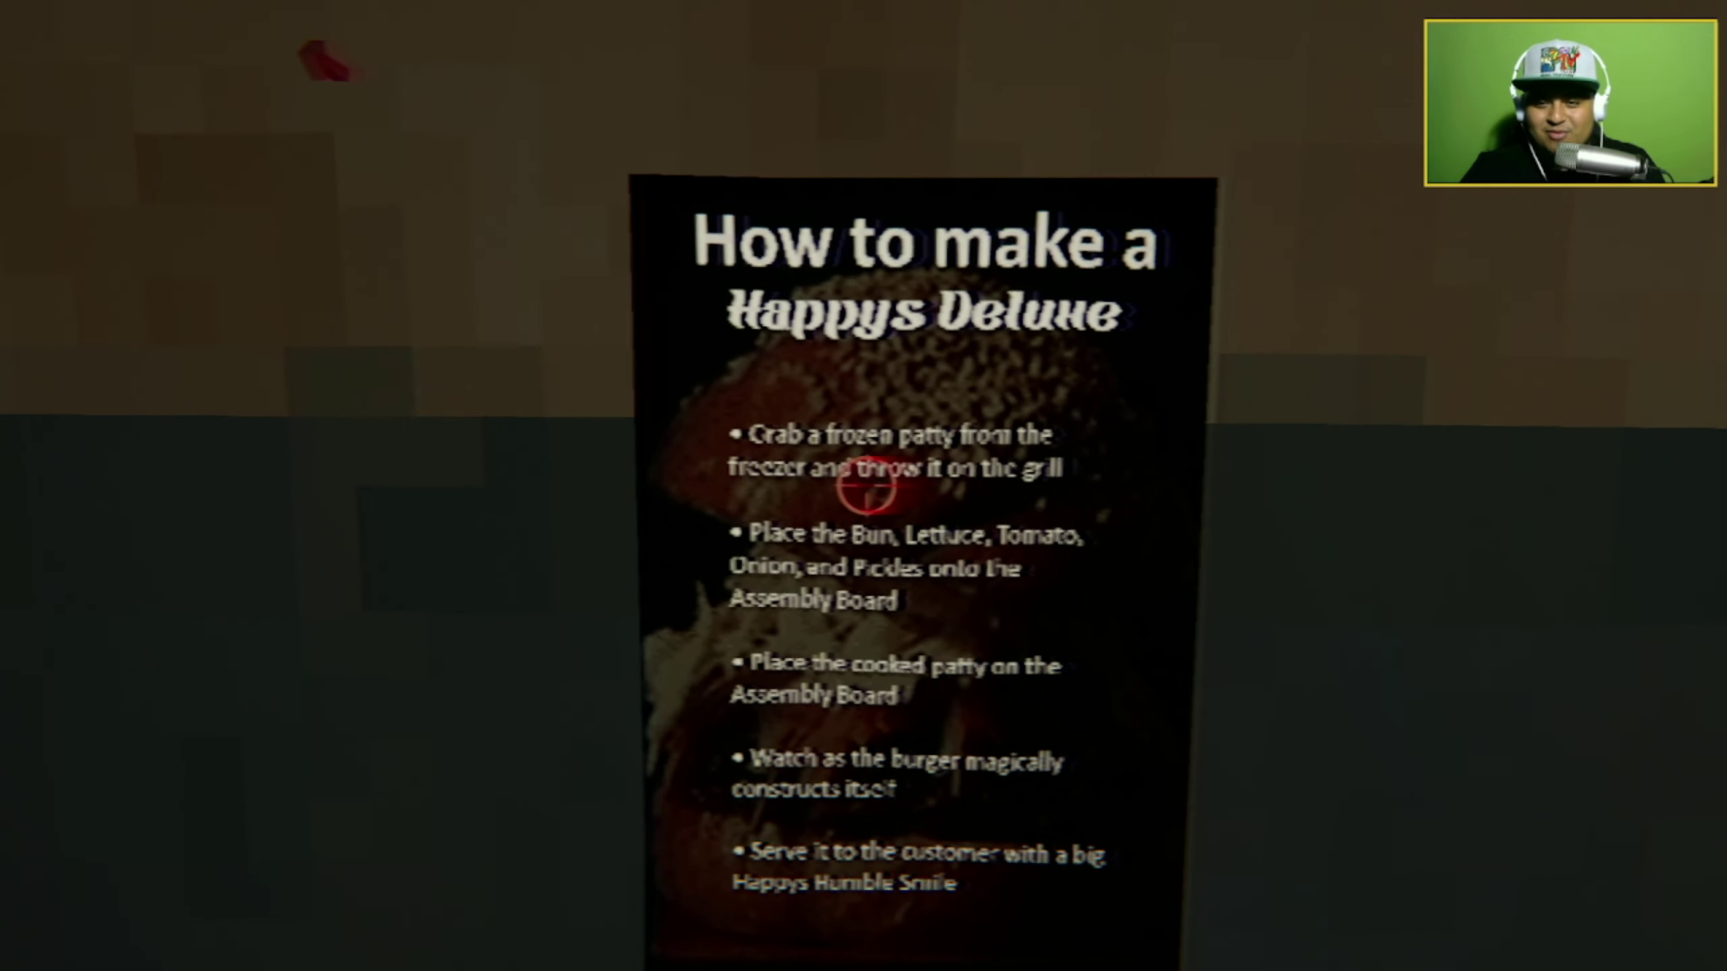
{"action": "key", "text": "w"}
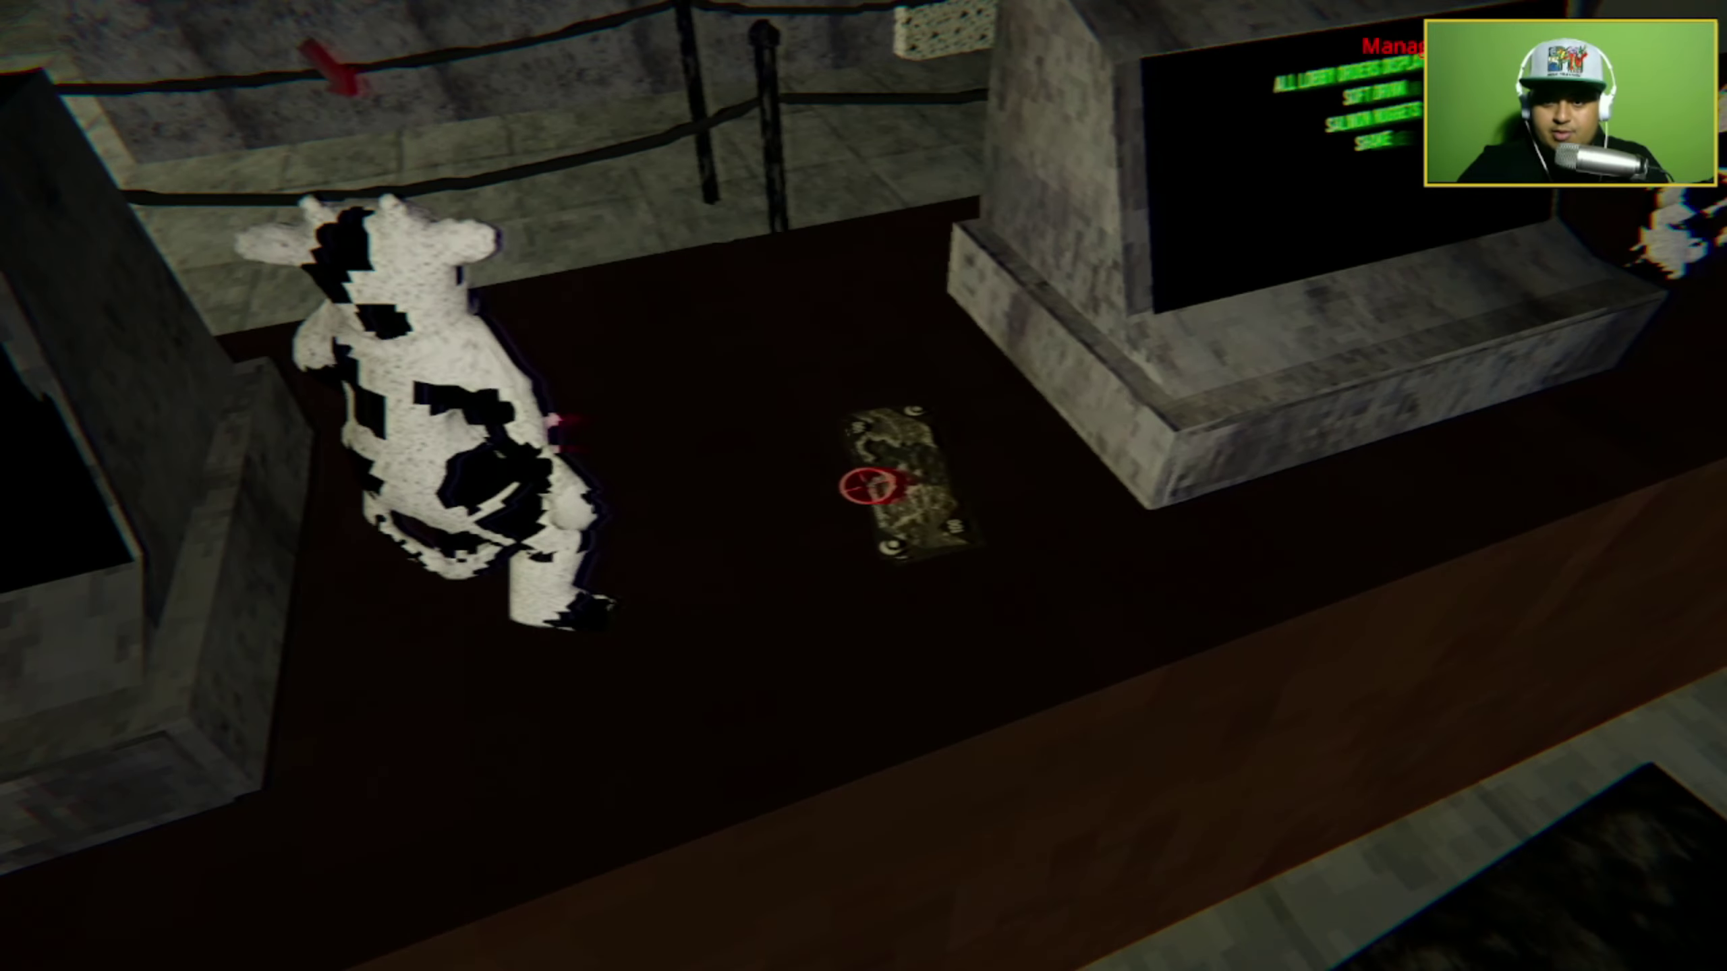
Take the 100-credit card from the counter and hand it over at the register.
{"action": "left_click", "coordinate": [877, 486]}
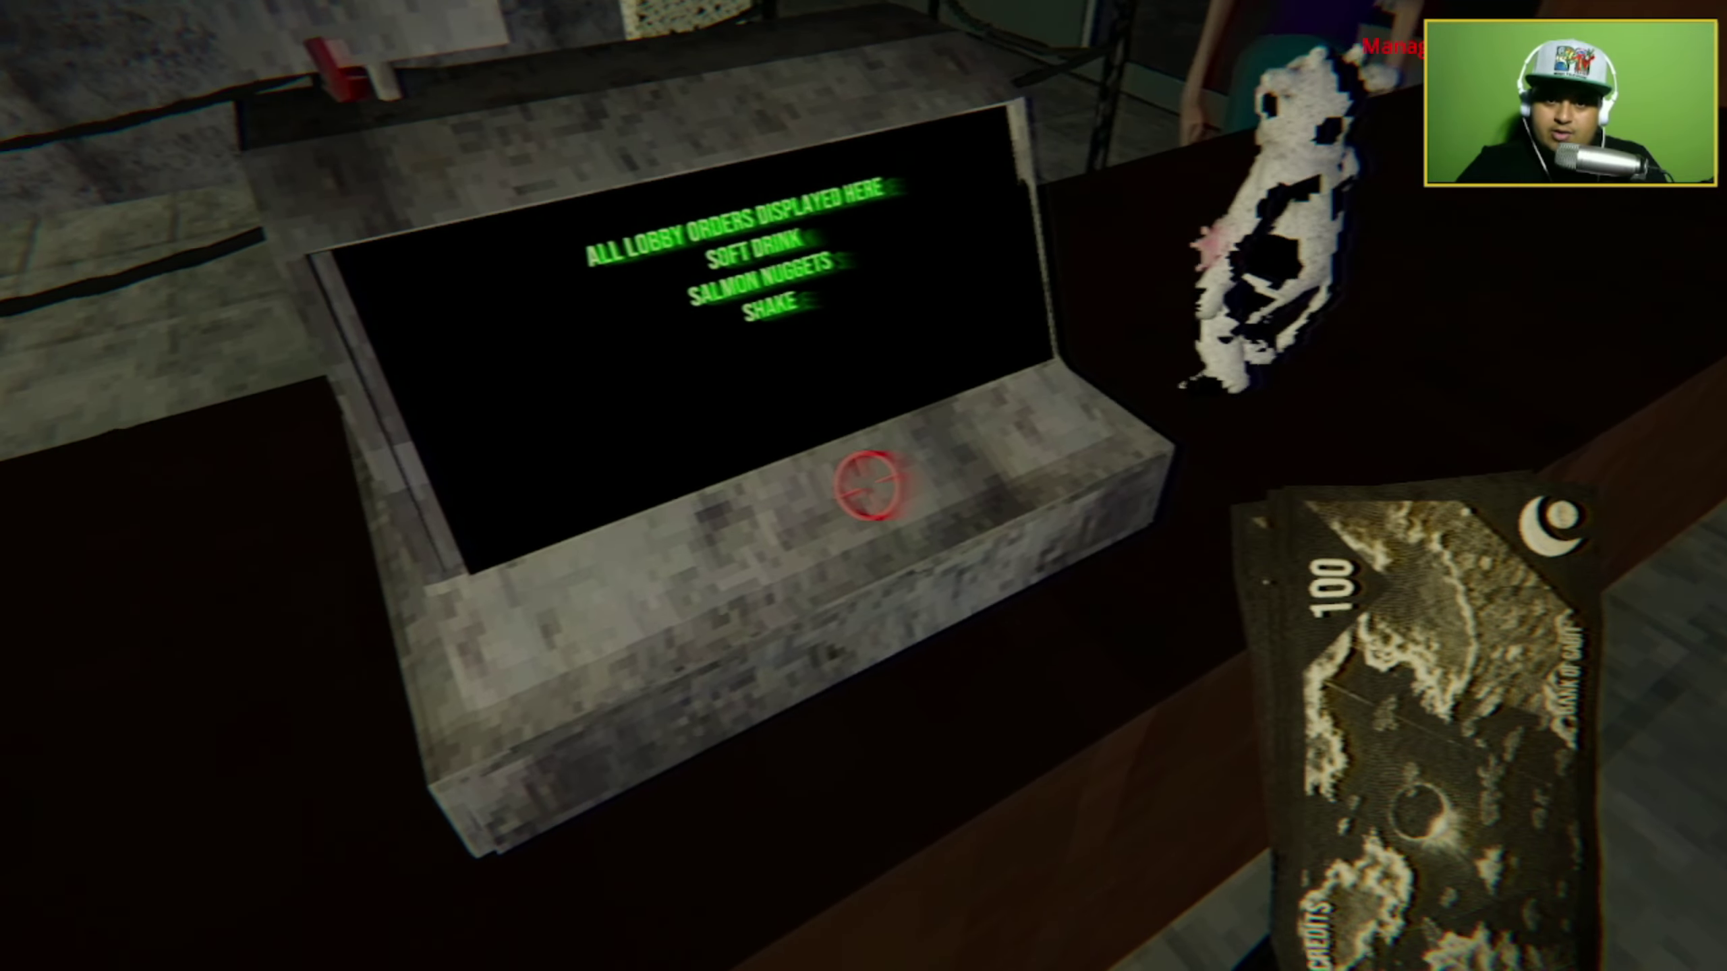
{"action": "left_click", "coordinate": [871, 486]}
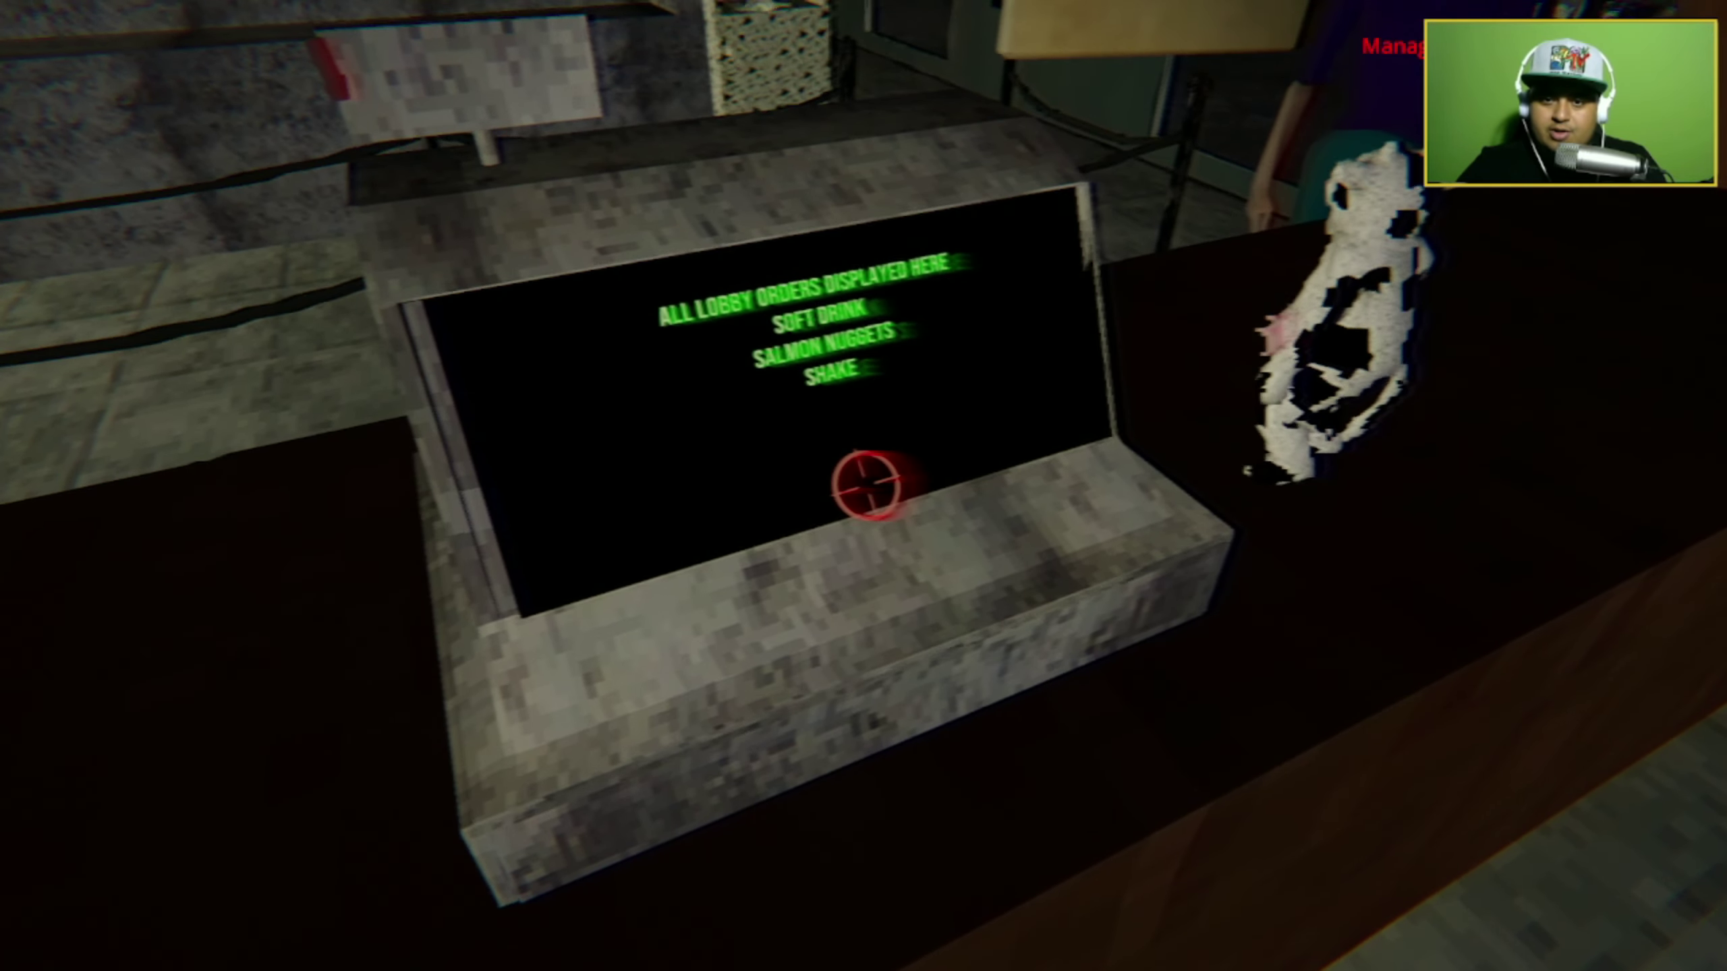
{"action": "key", "text": "s"}
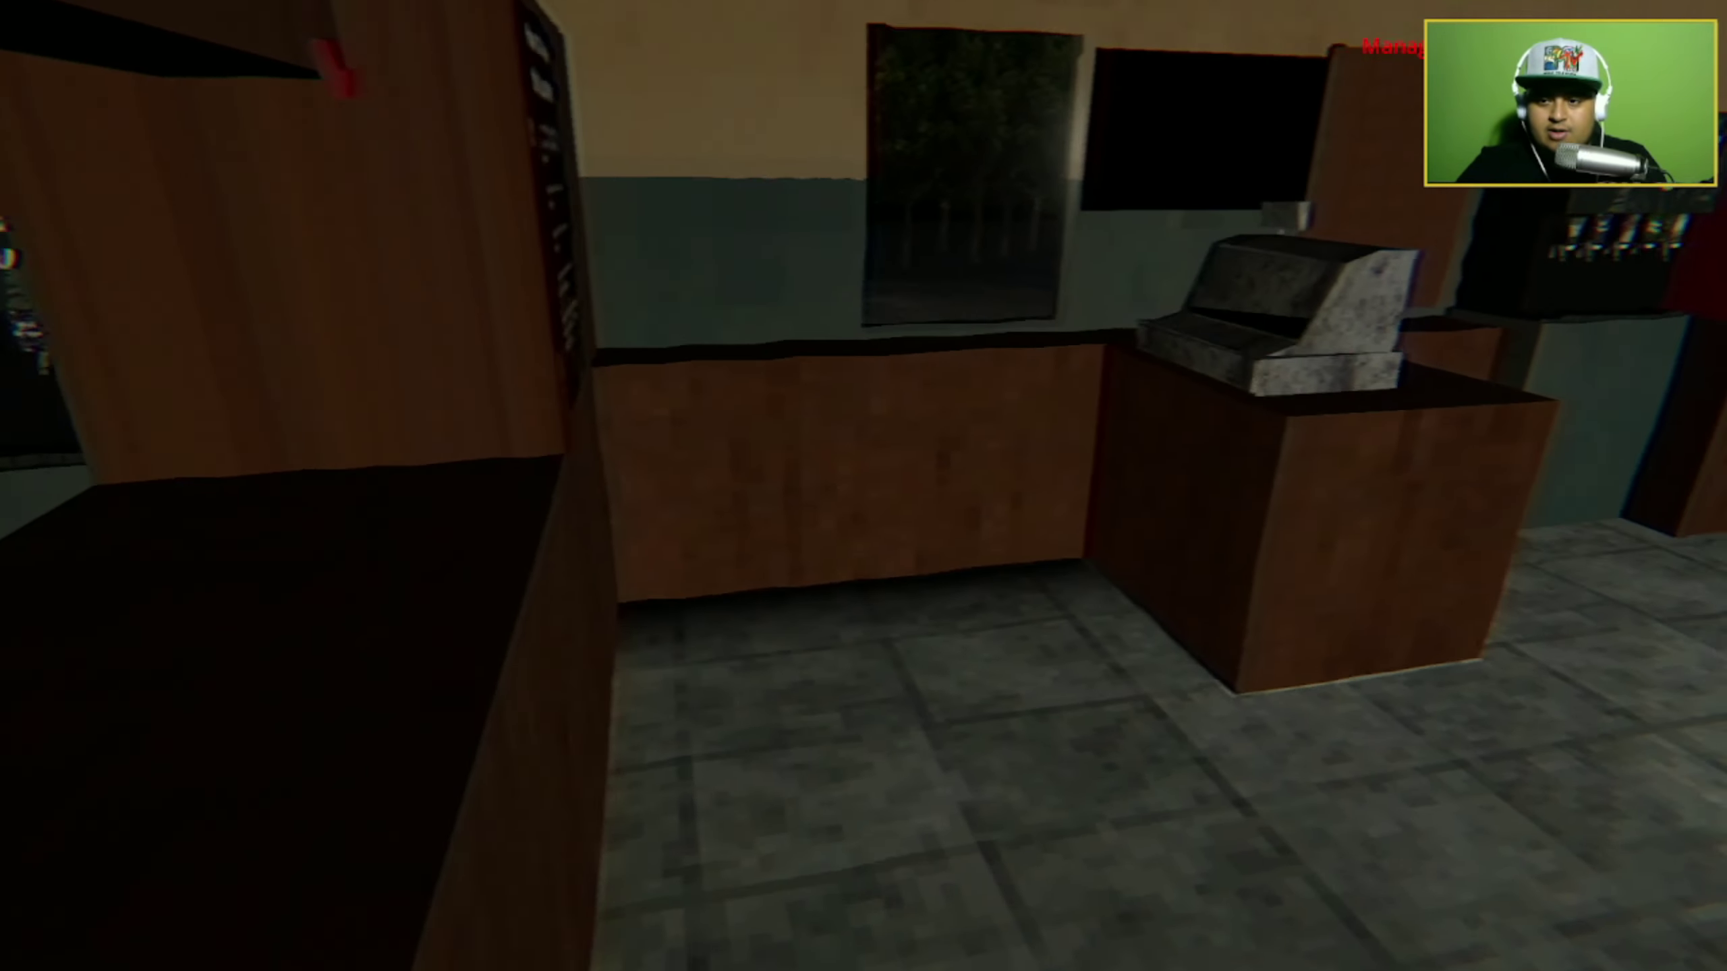
Get a cup from the beverage dispenser and carry it back to the register.
{"action": "key", "text": "w"}
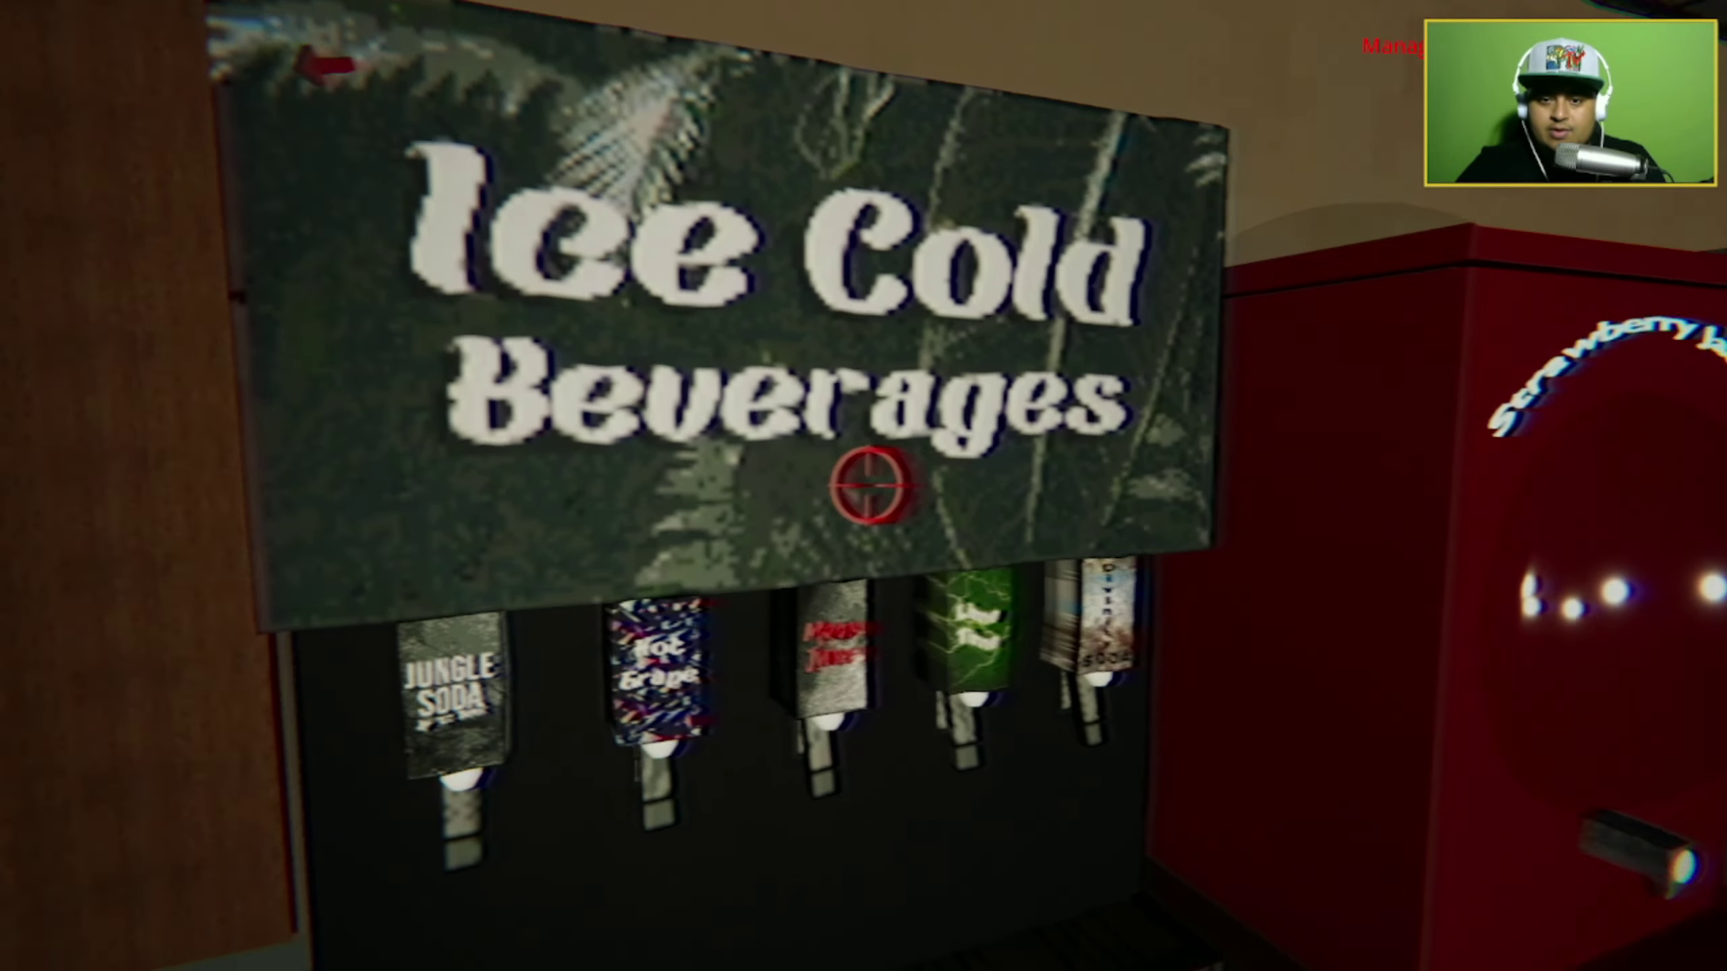
{"action": "left_click", "coordinate": [864, 486]}
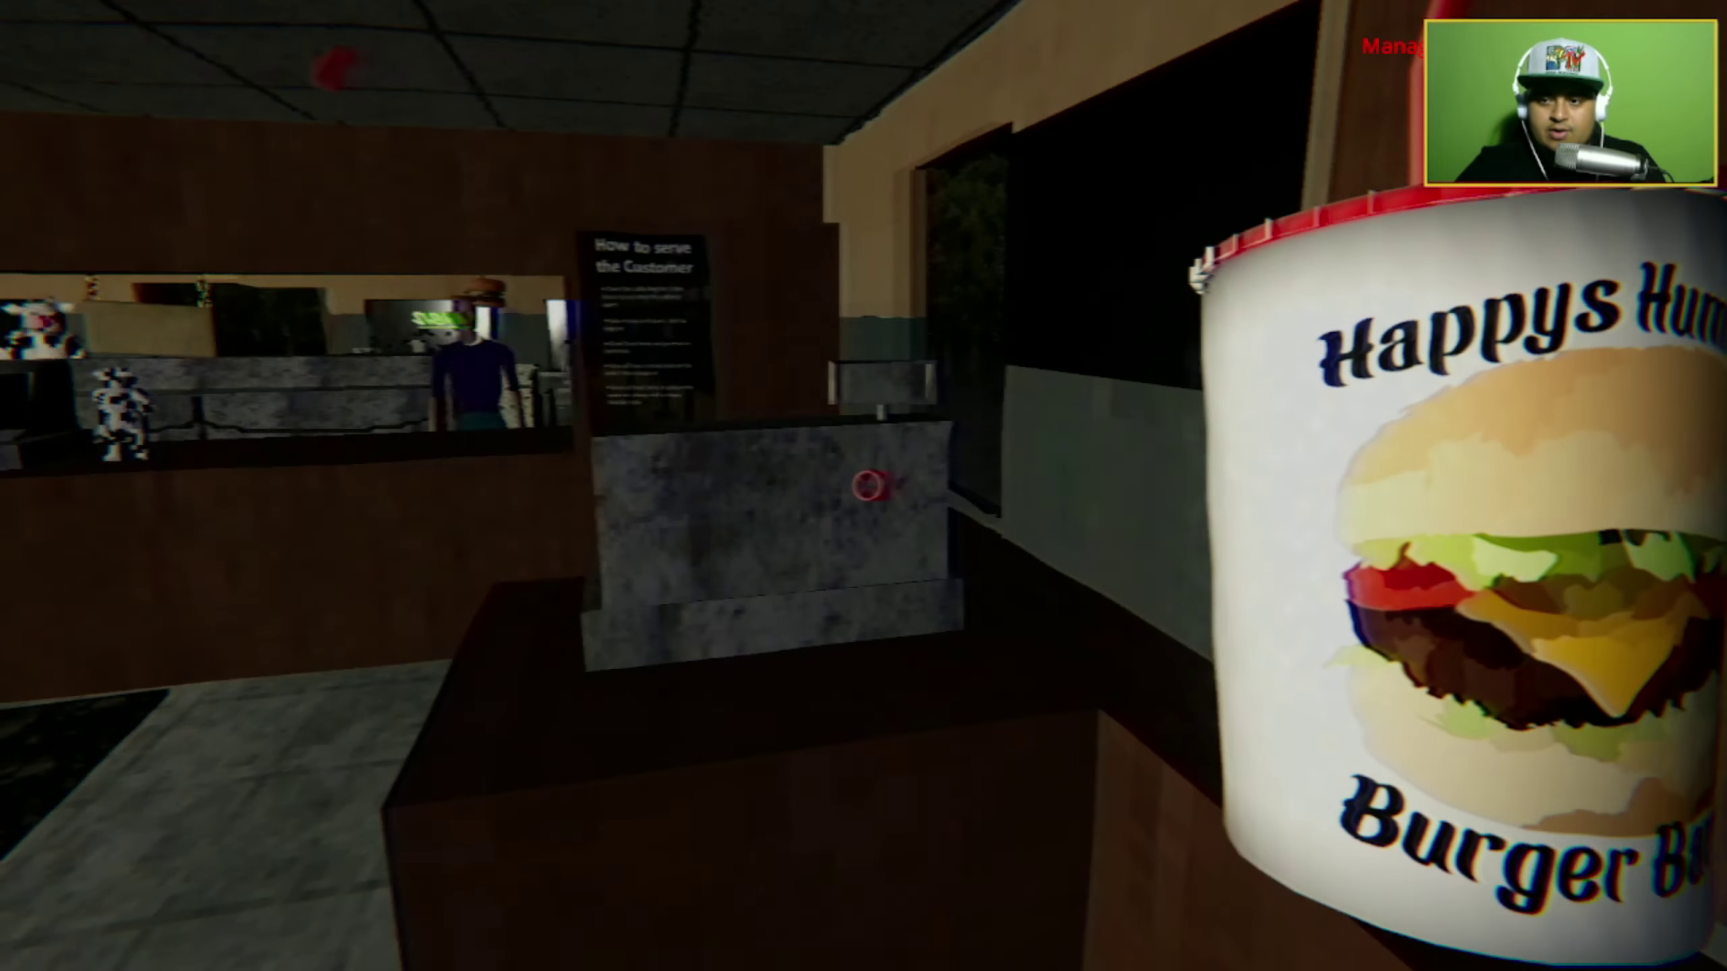
{"action": "key", "text": "w"}
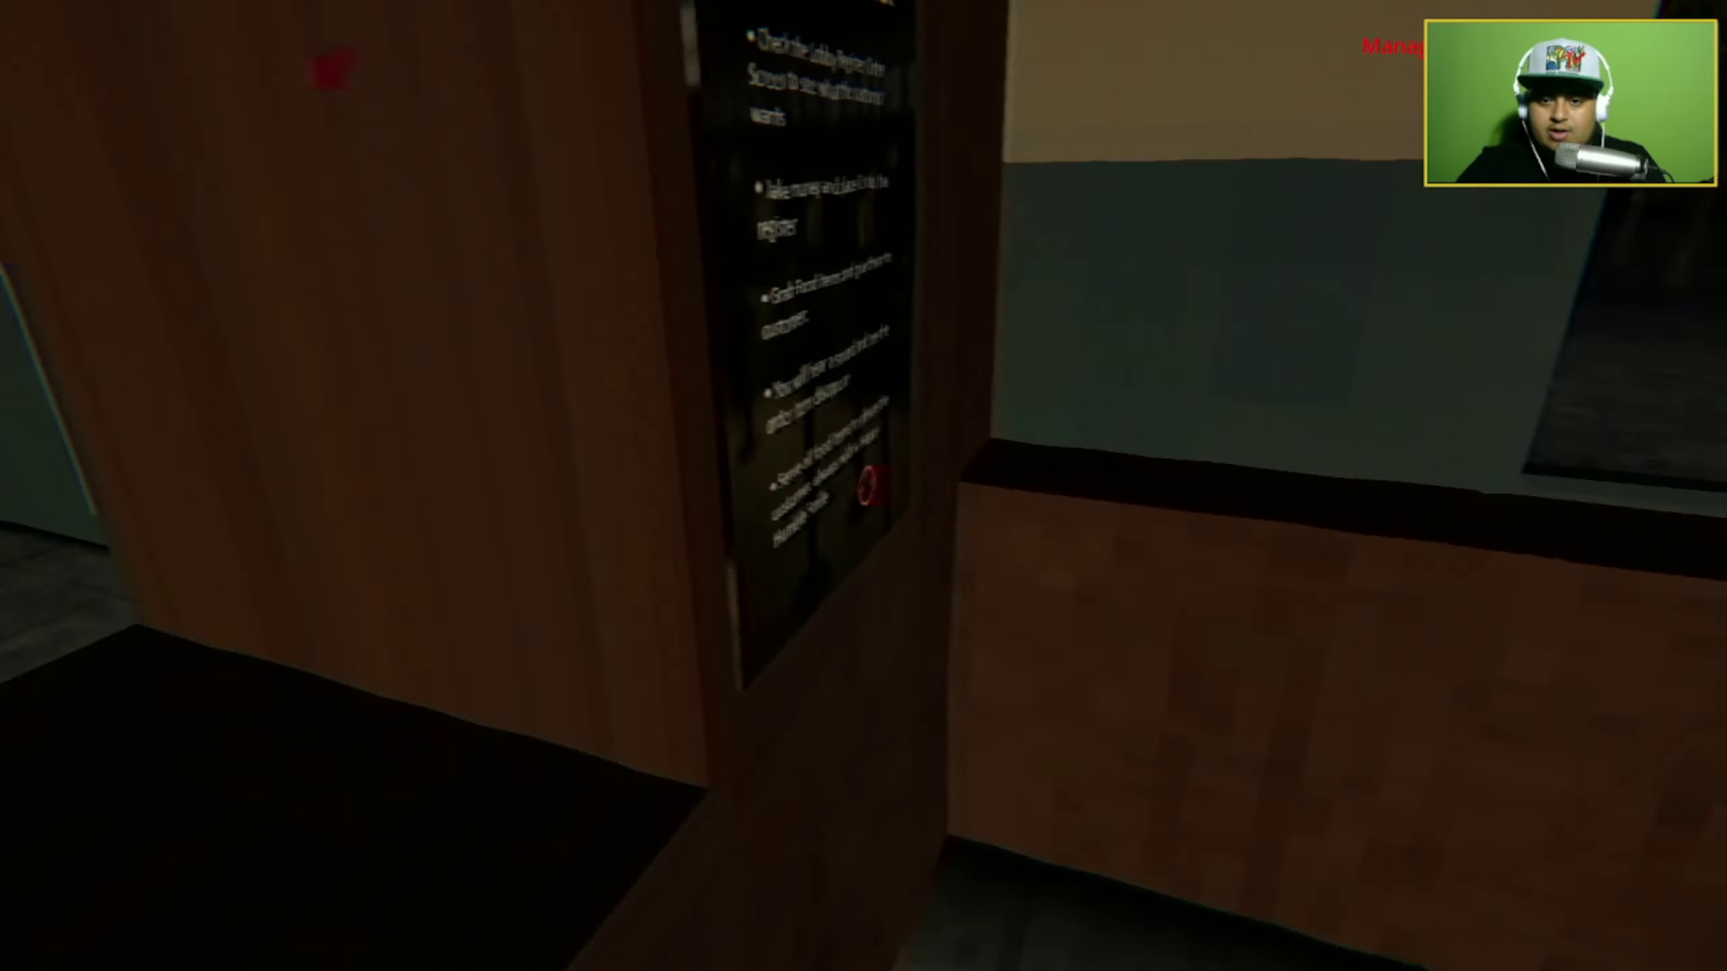
{"action": "key", "text": "w"}
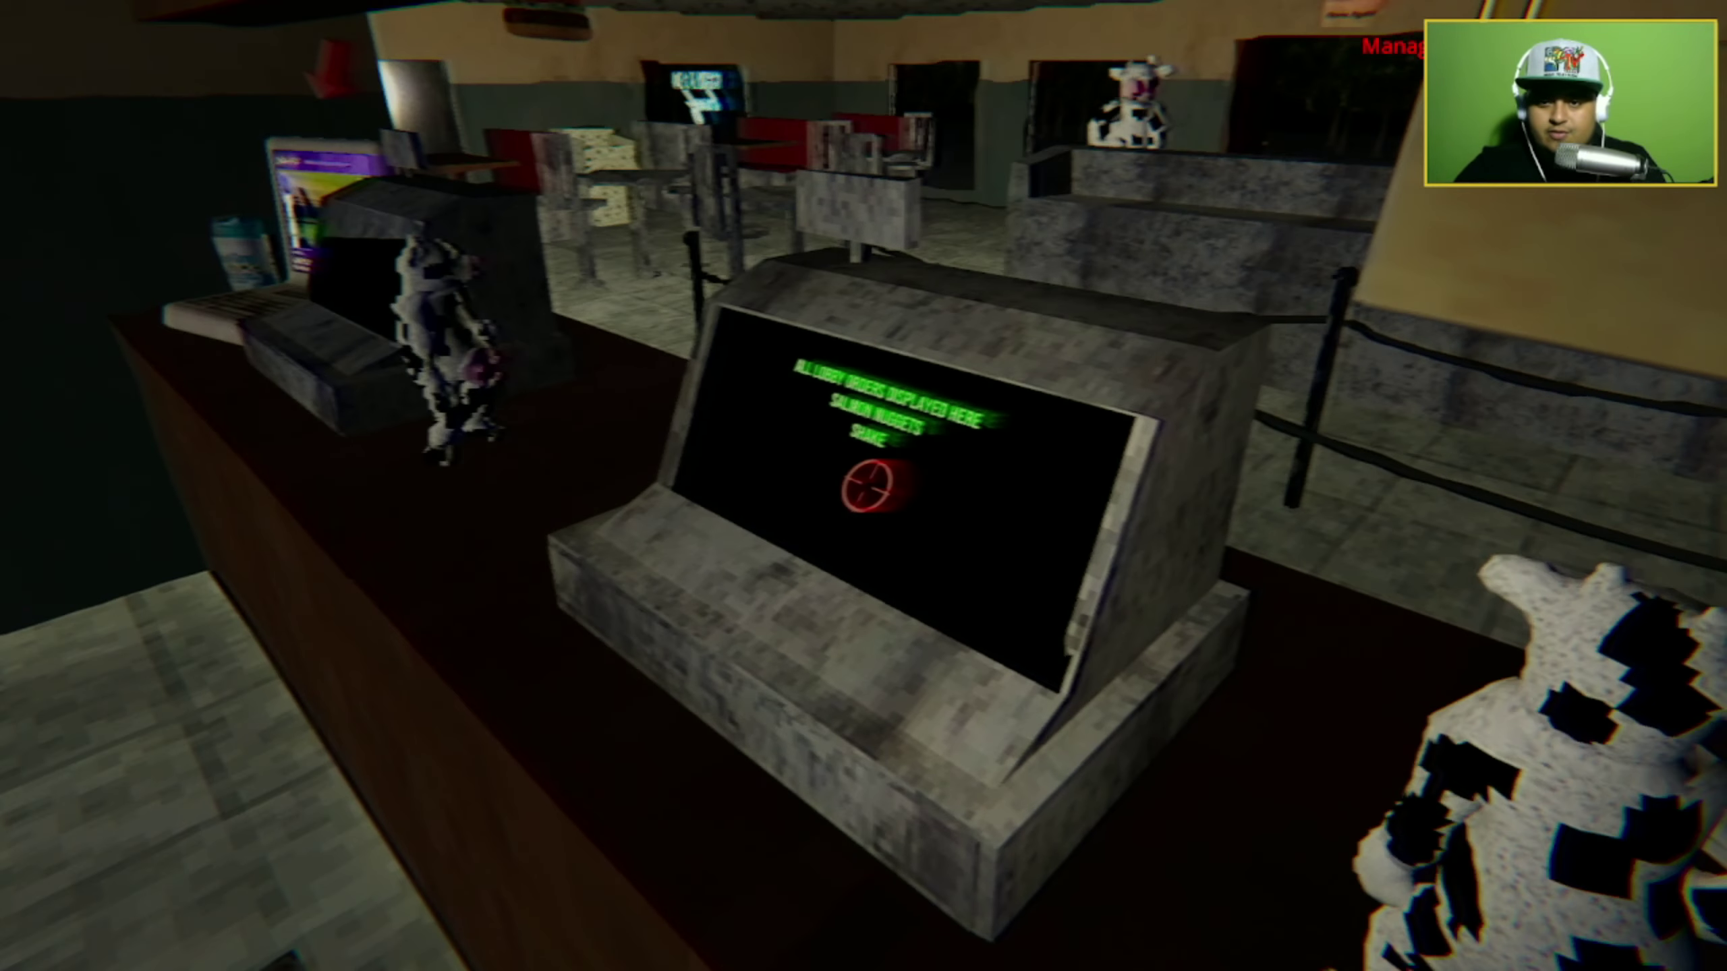
Take a red fry box from the shelf and a cup from the Strawberry Jacuzzi machine.
{"action": "key", "text": "w"}
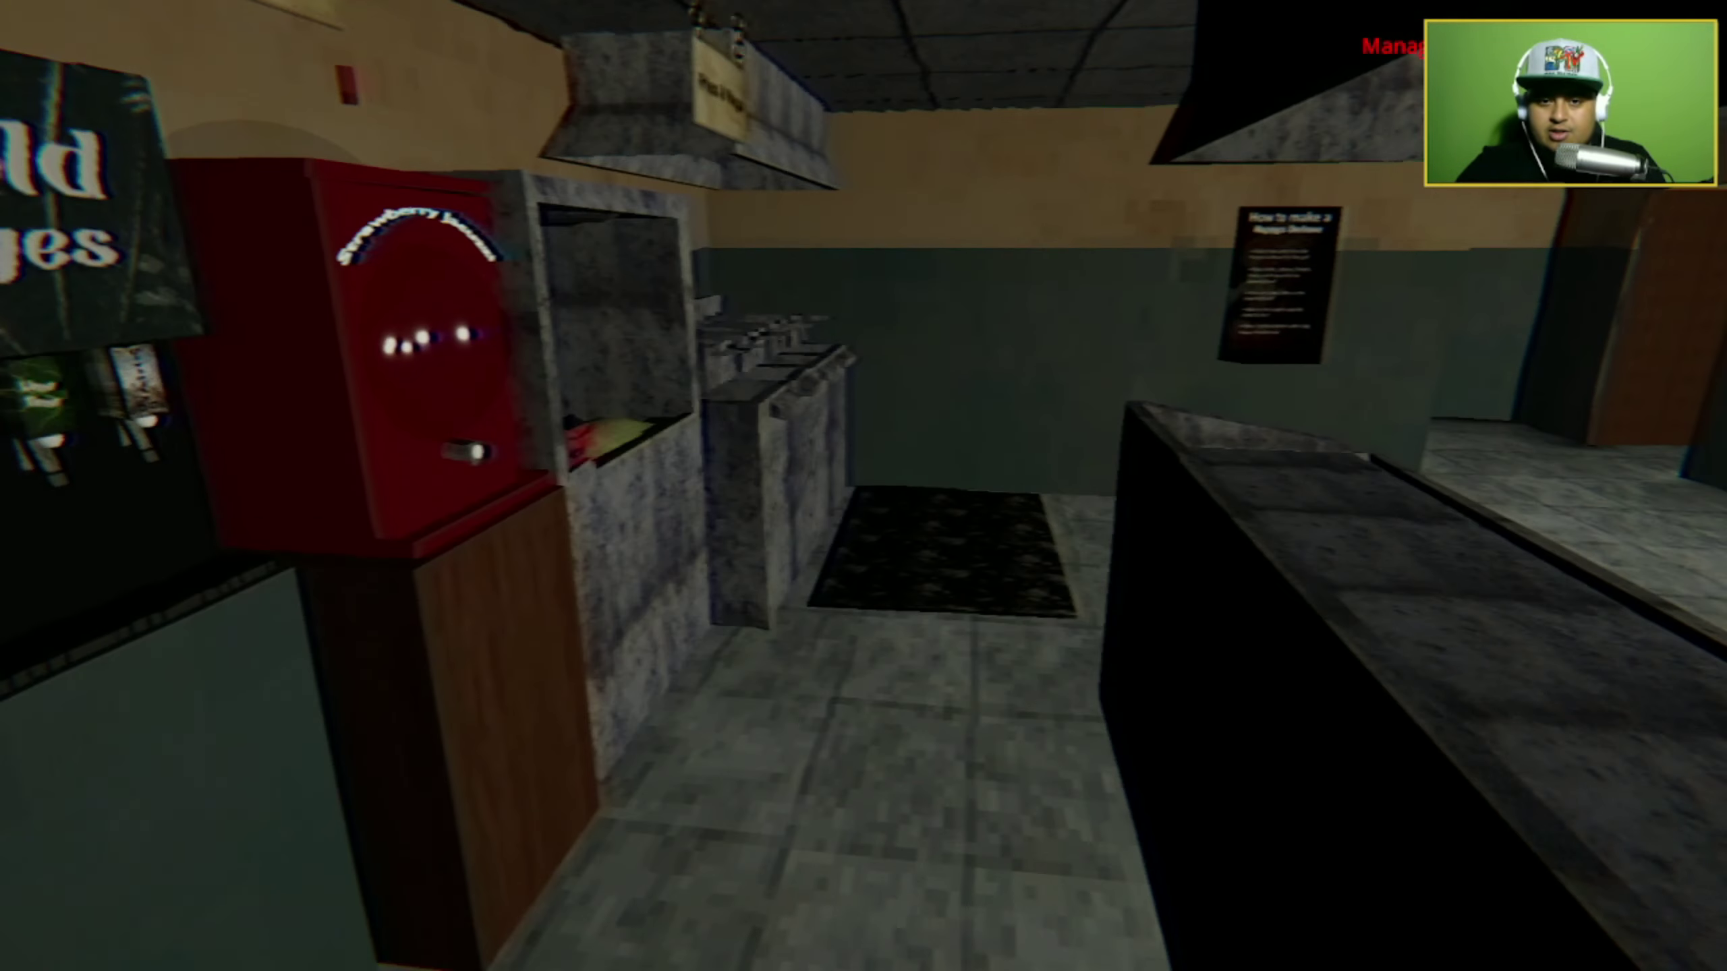
{"action": "key", "text": "w"}
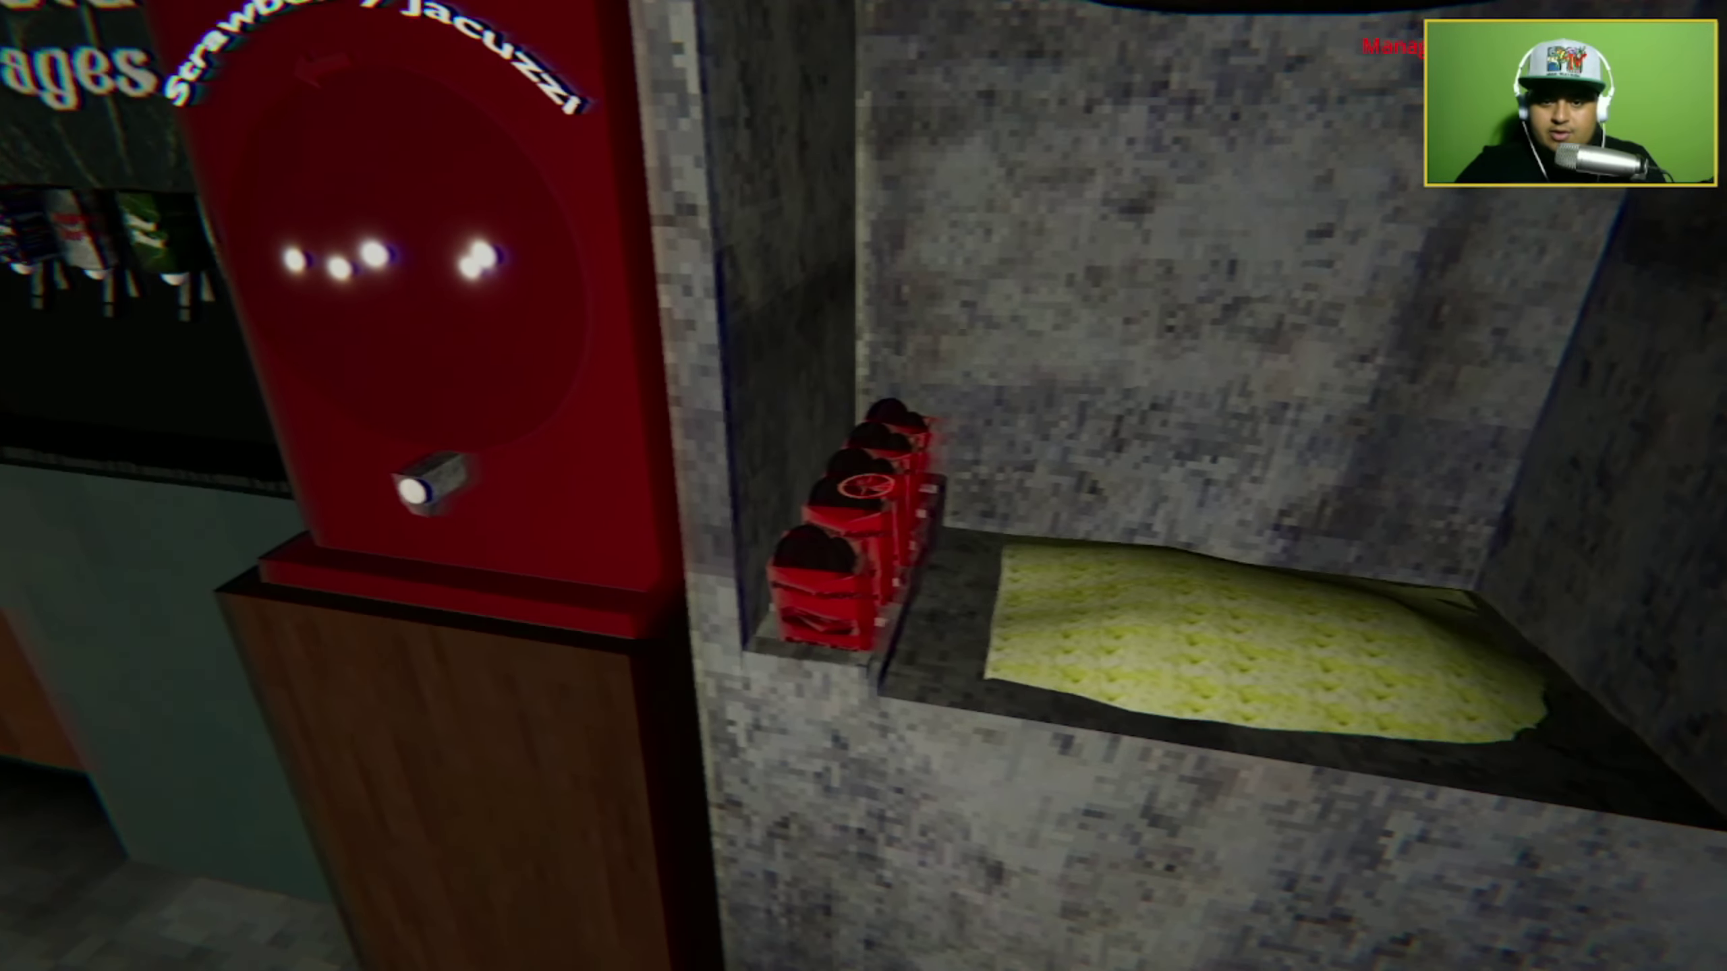
{"action": "left_click", "coordinate": [865, 486]}
{"action": "key", "text": "w"}
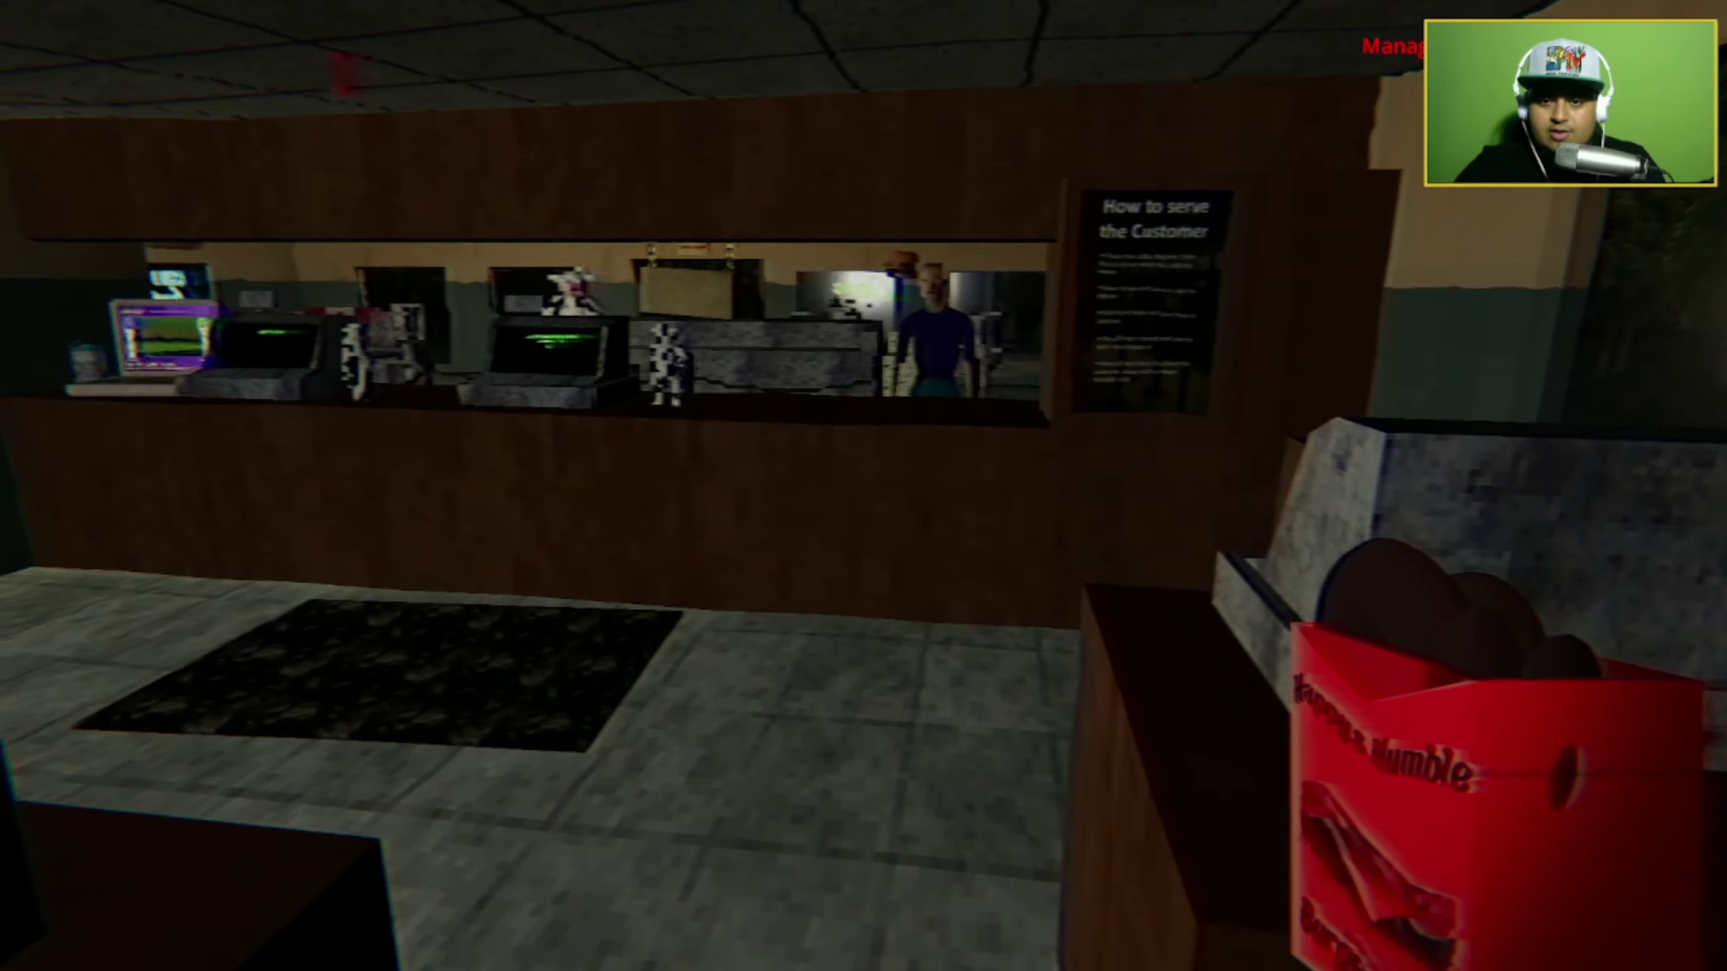
{"action": "key", "text": "w"}
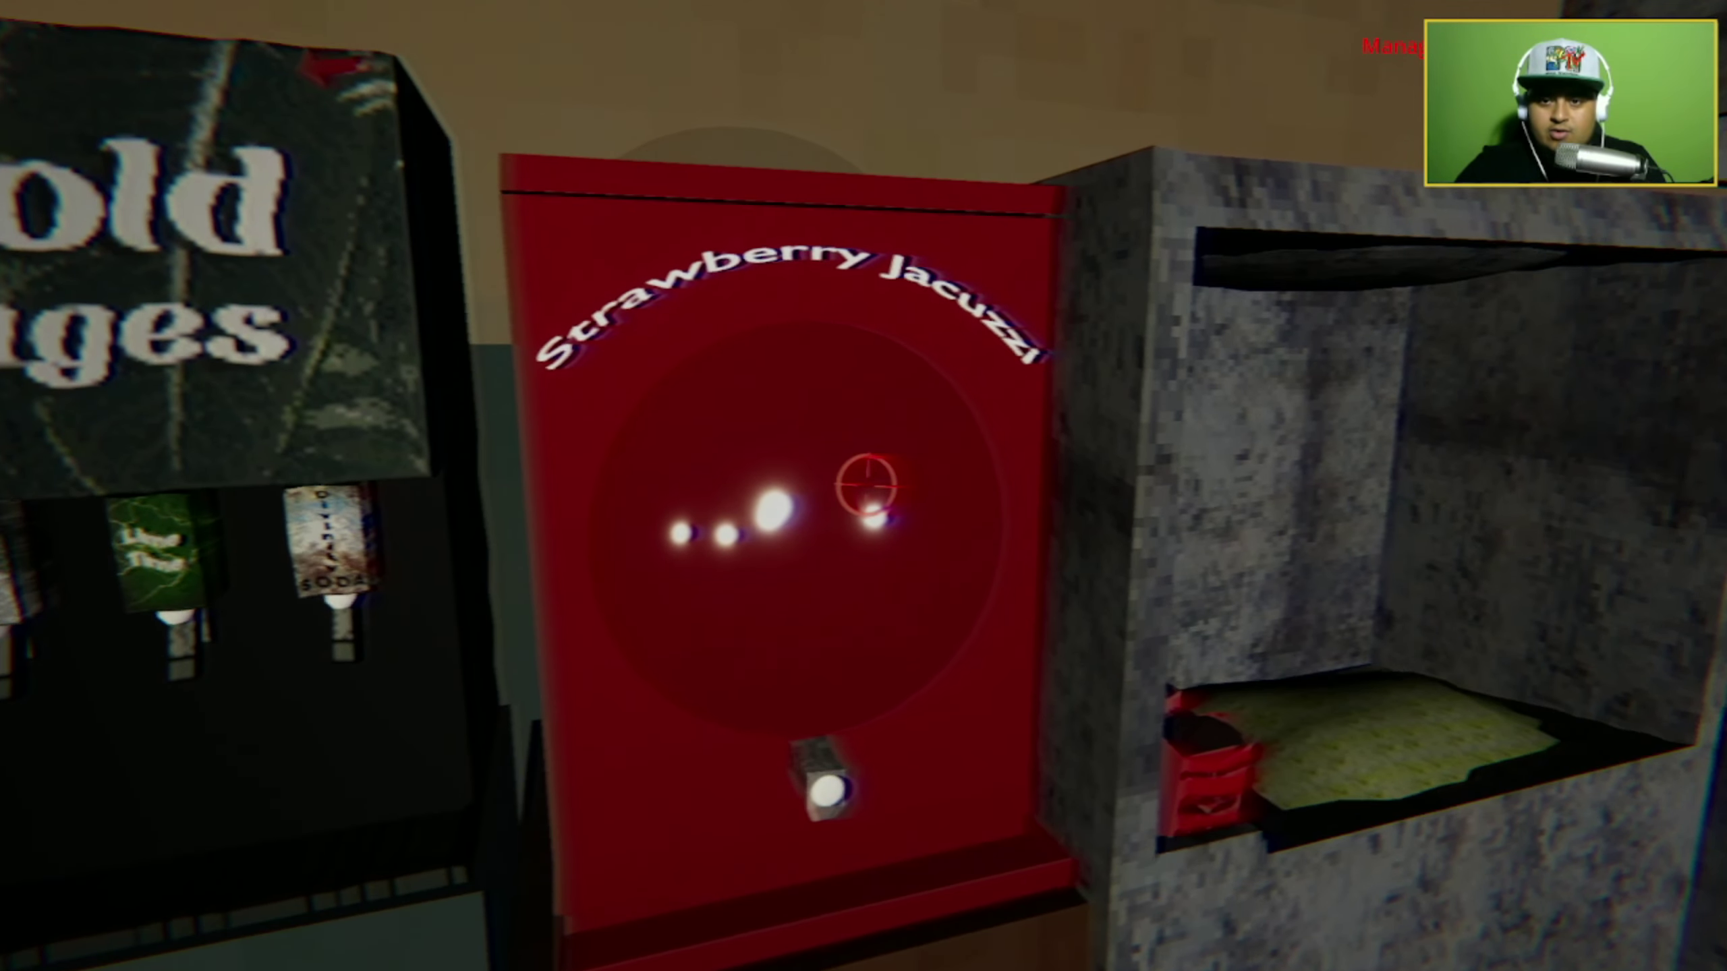
{"action": "left_click", "coordinate": [866, 486]}
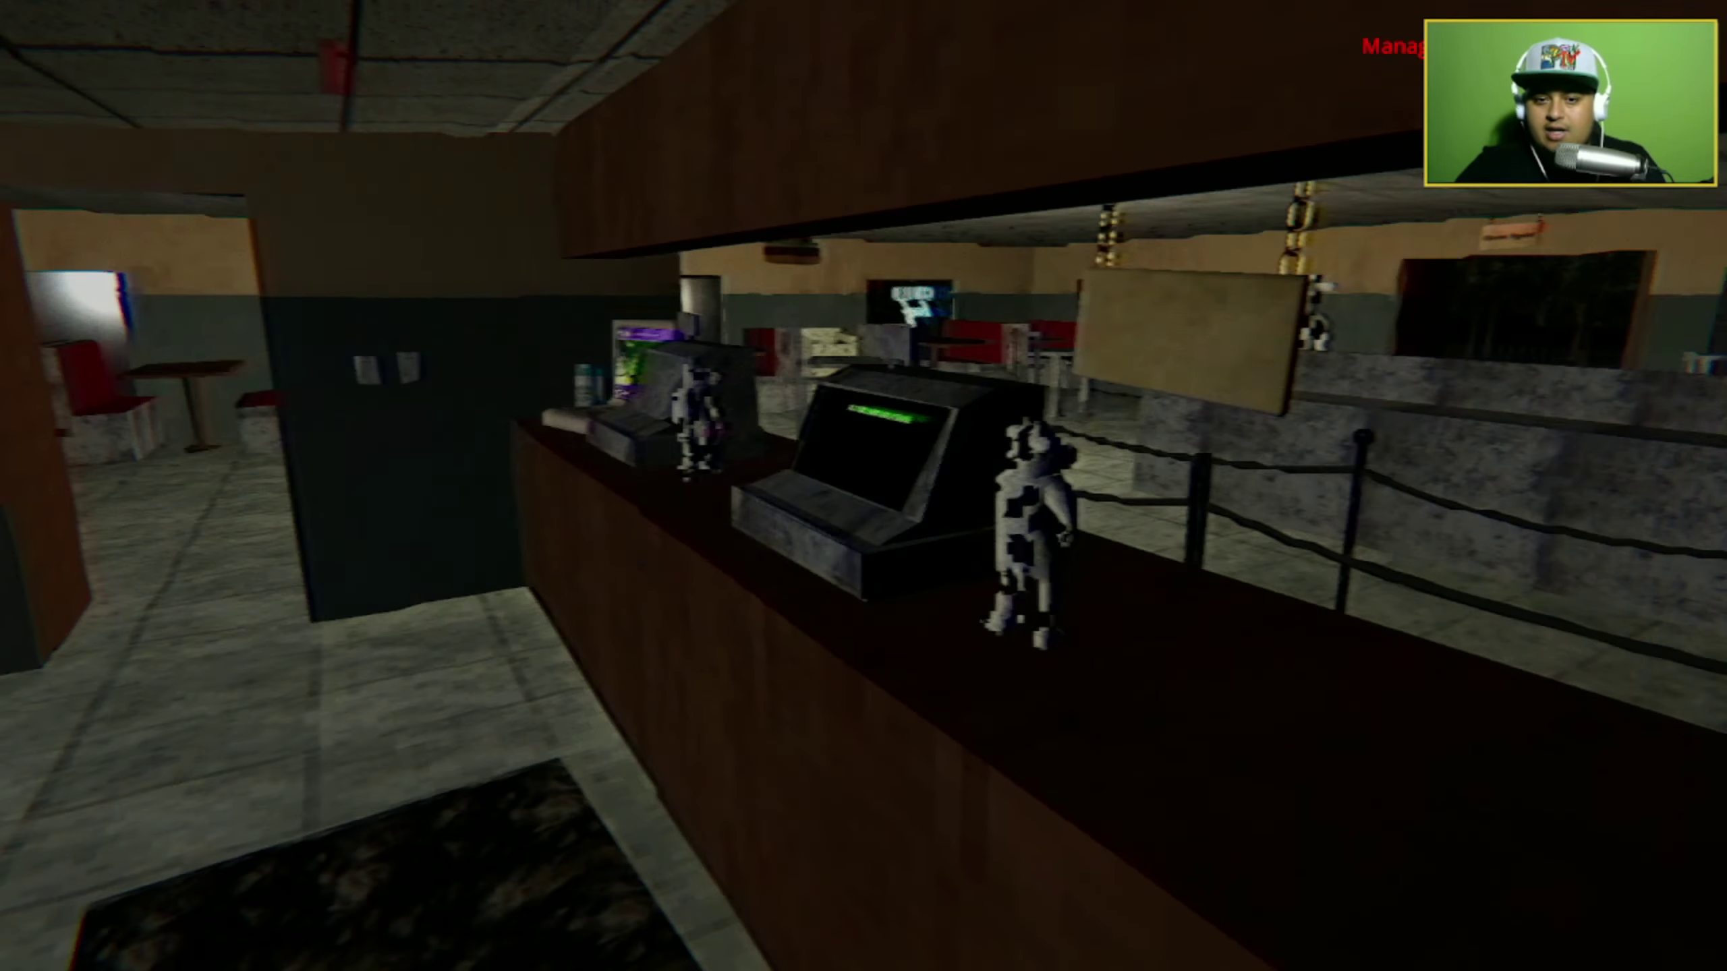
Loop through the kitchen past the recipe poster and return to the far register.
{"action": "key", "text": "w"}
{"action": "key", "text": "w"}
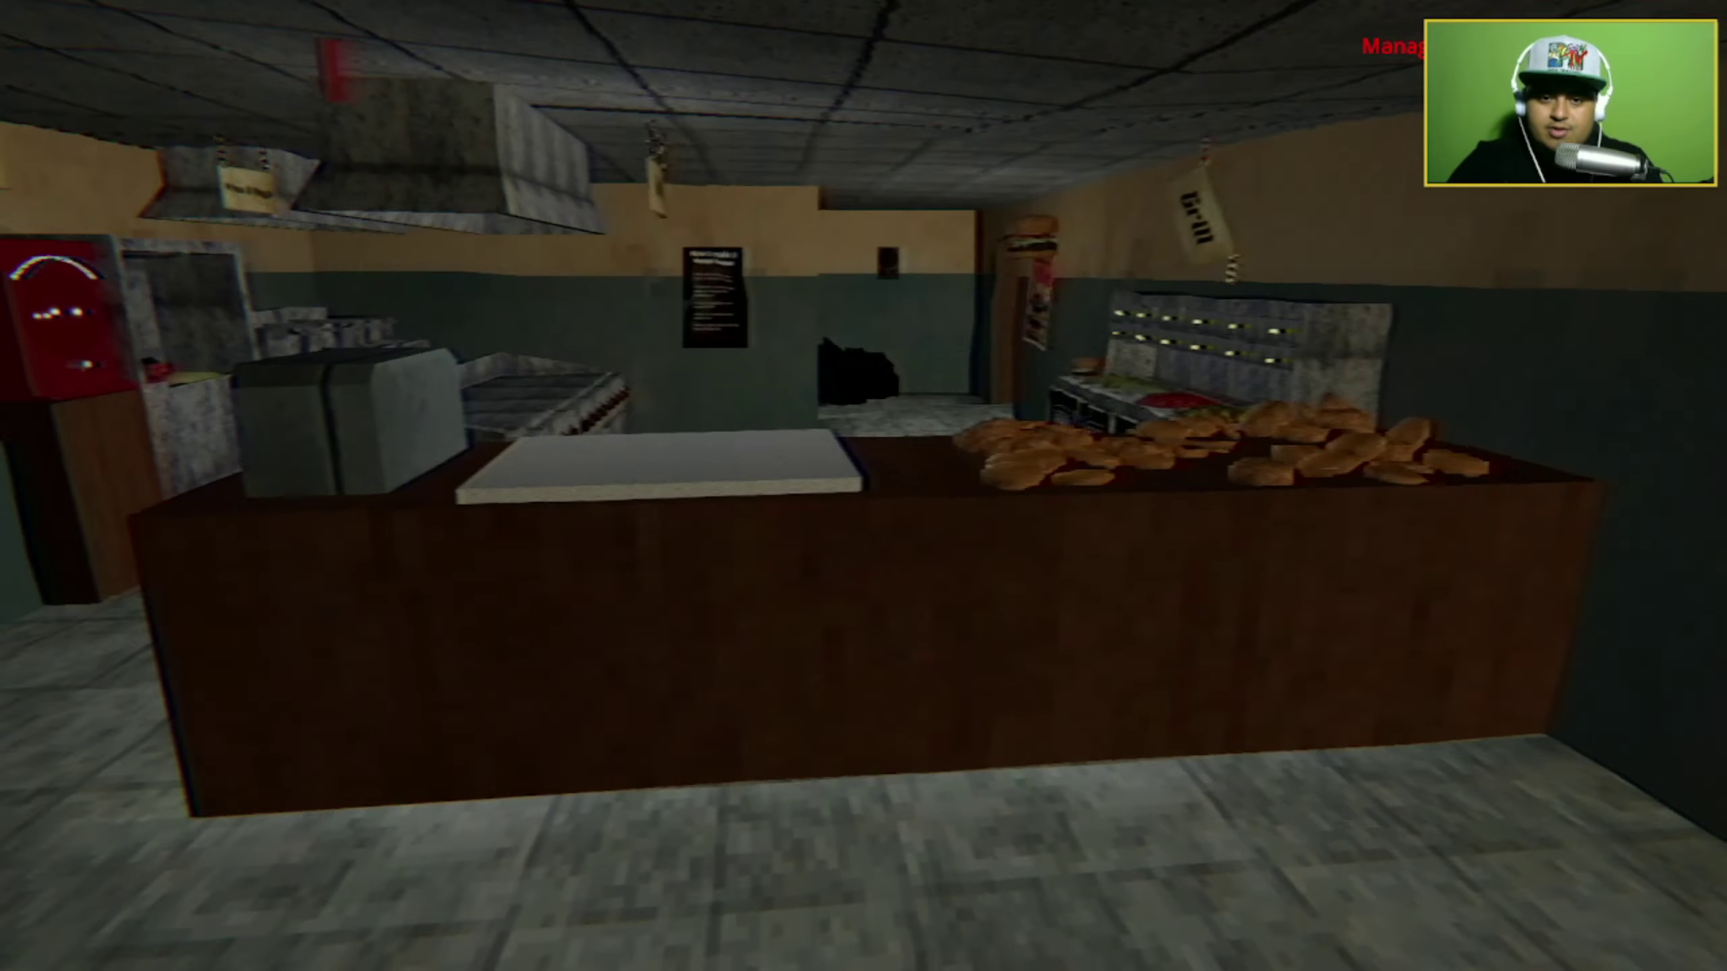
{"action": "key", "text": "w"}
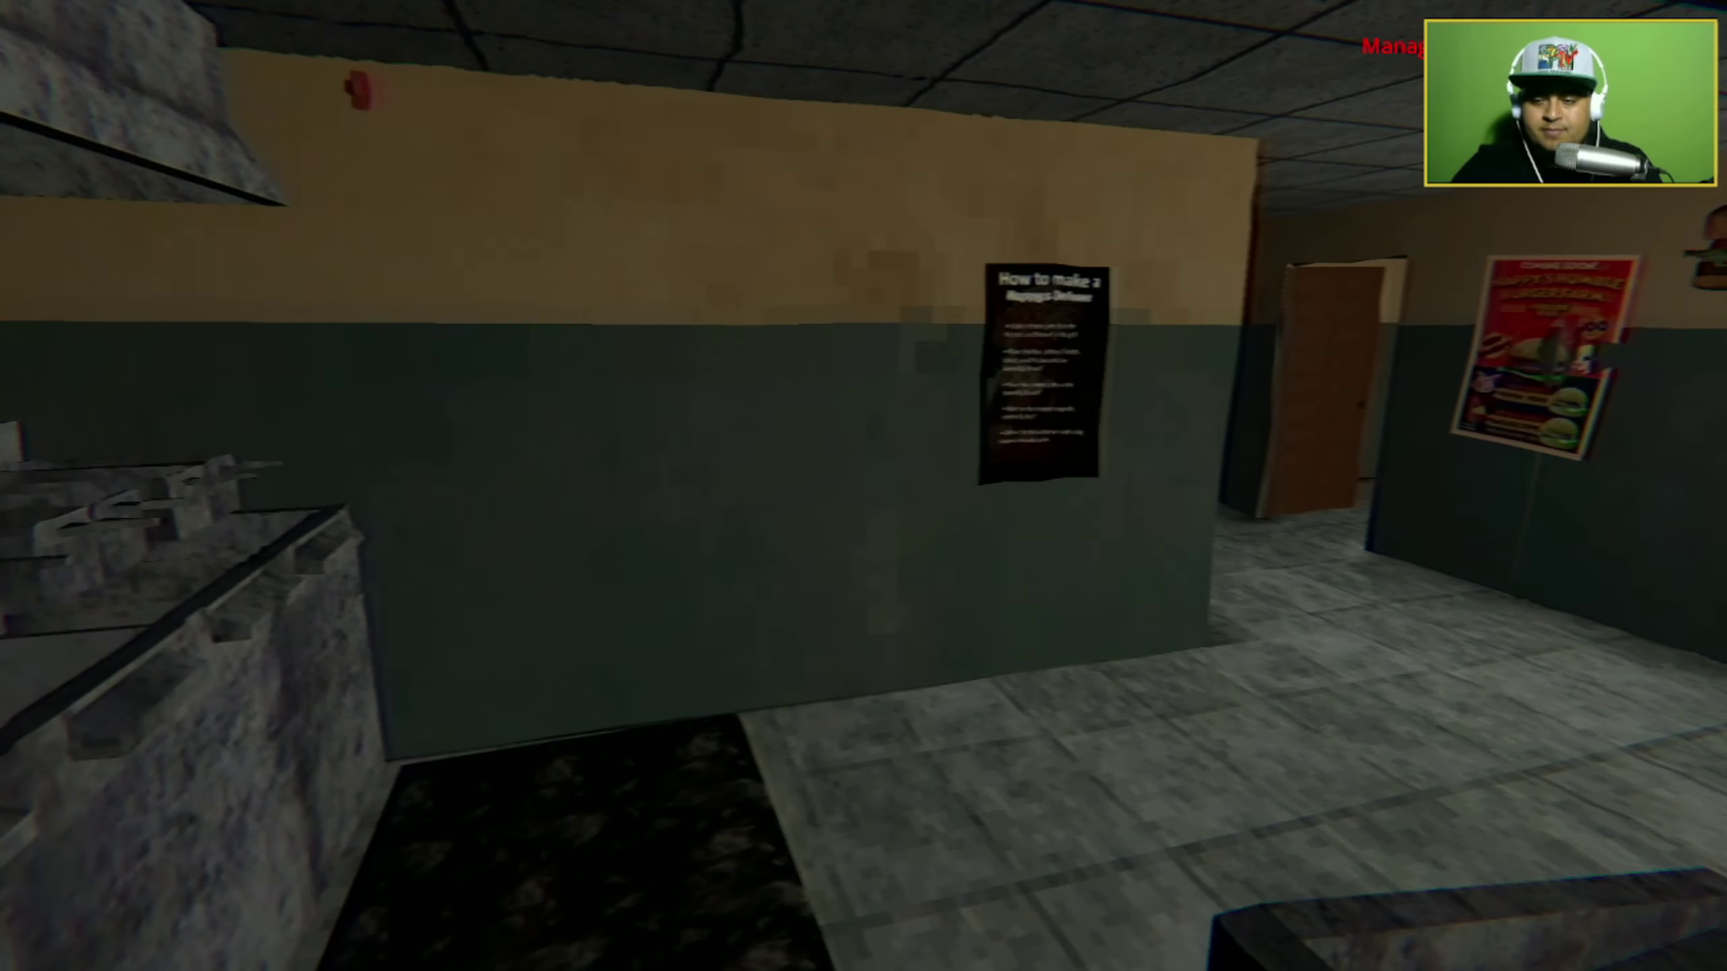
{"action": "key", "text": "w"}
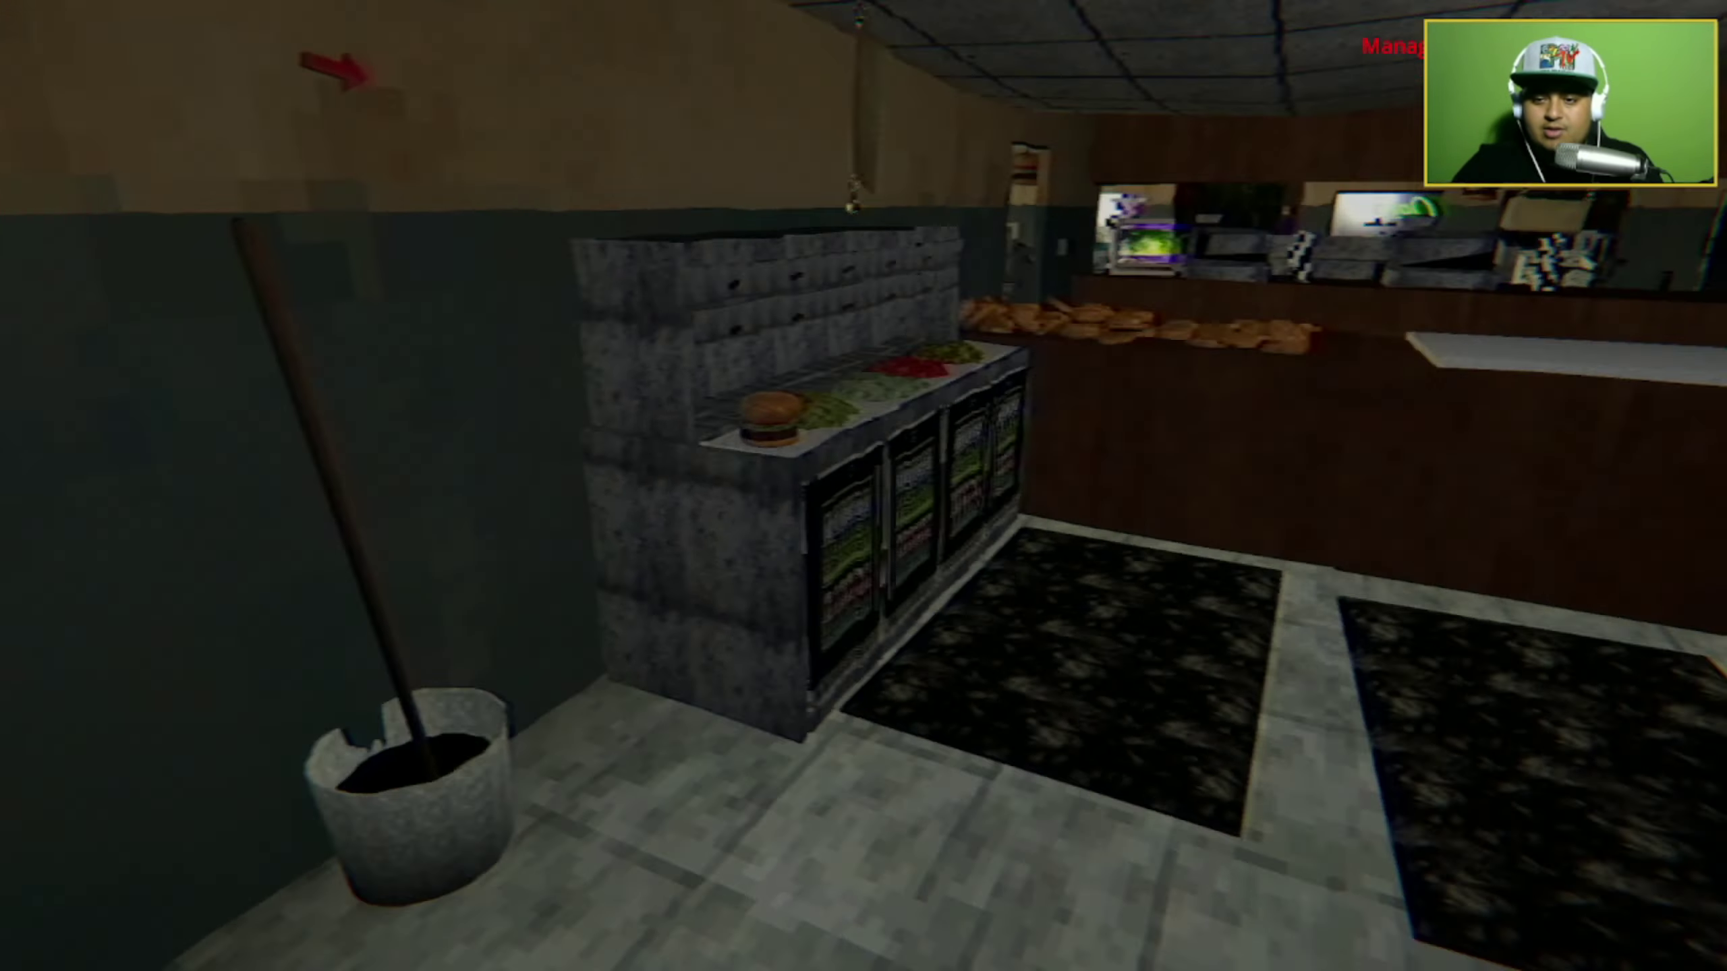
{"action": "key", "text": "w"}
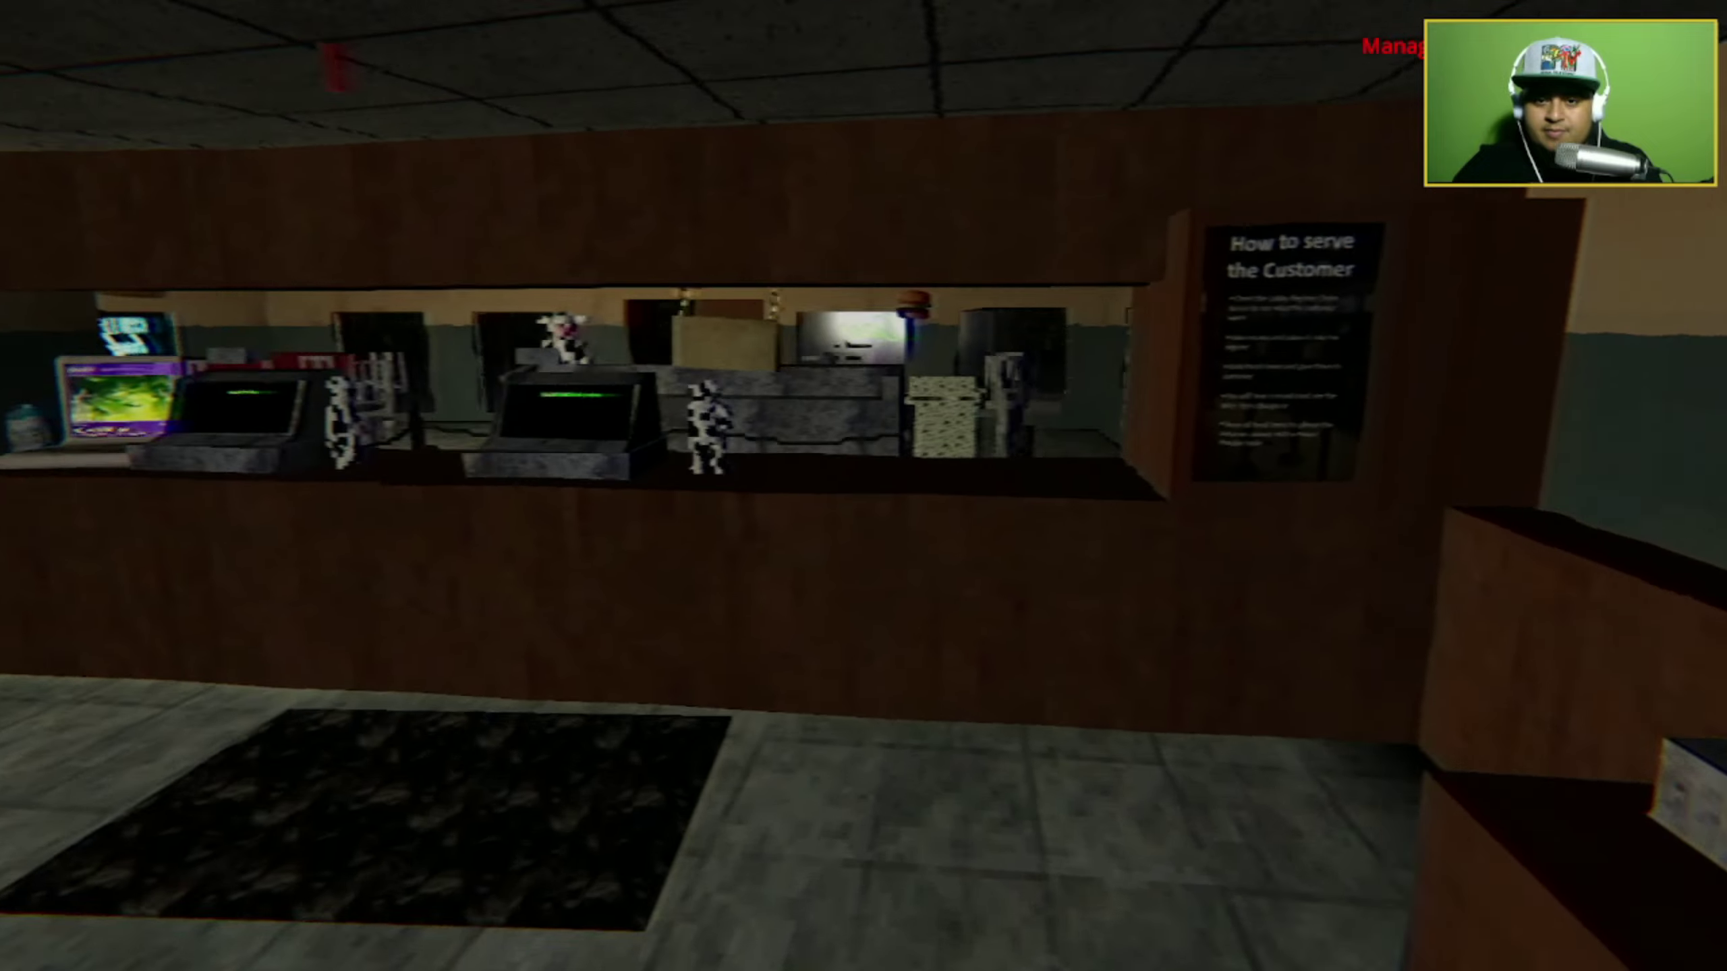
{"action": "key", "text": "w"}
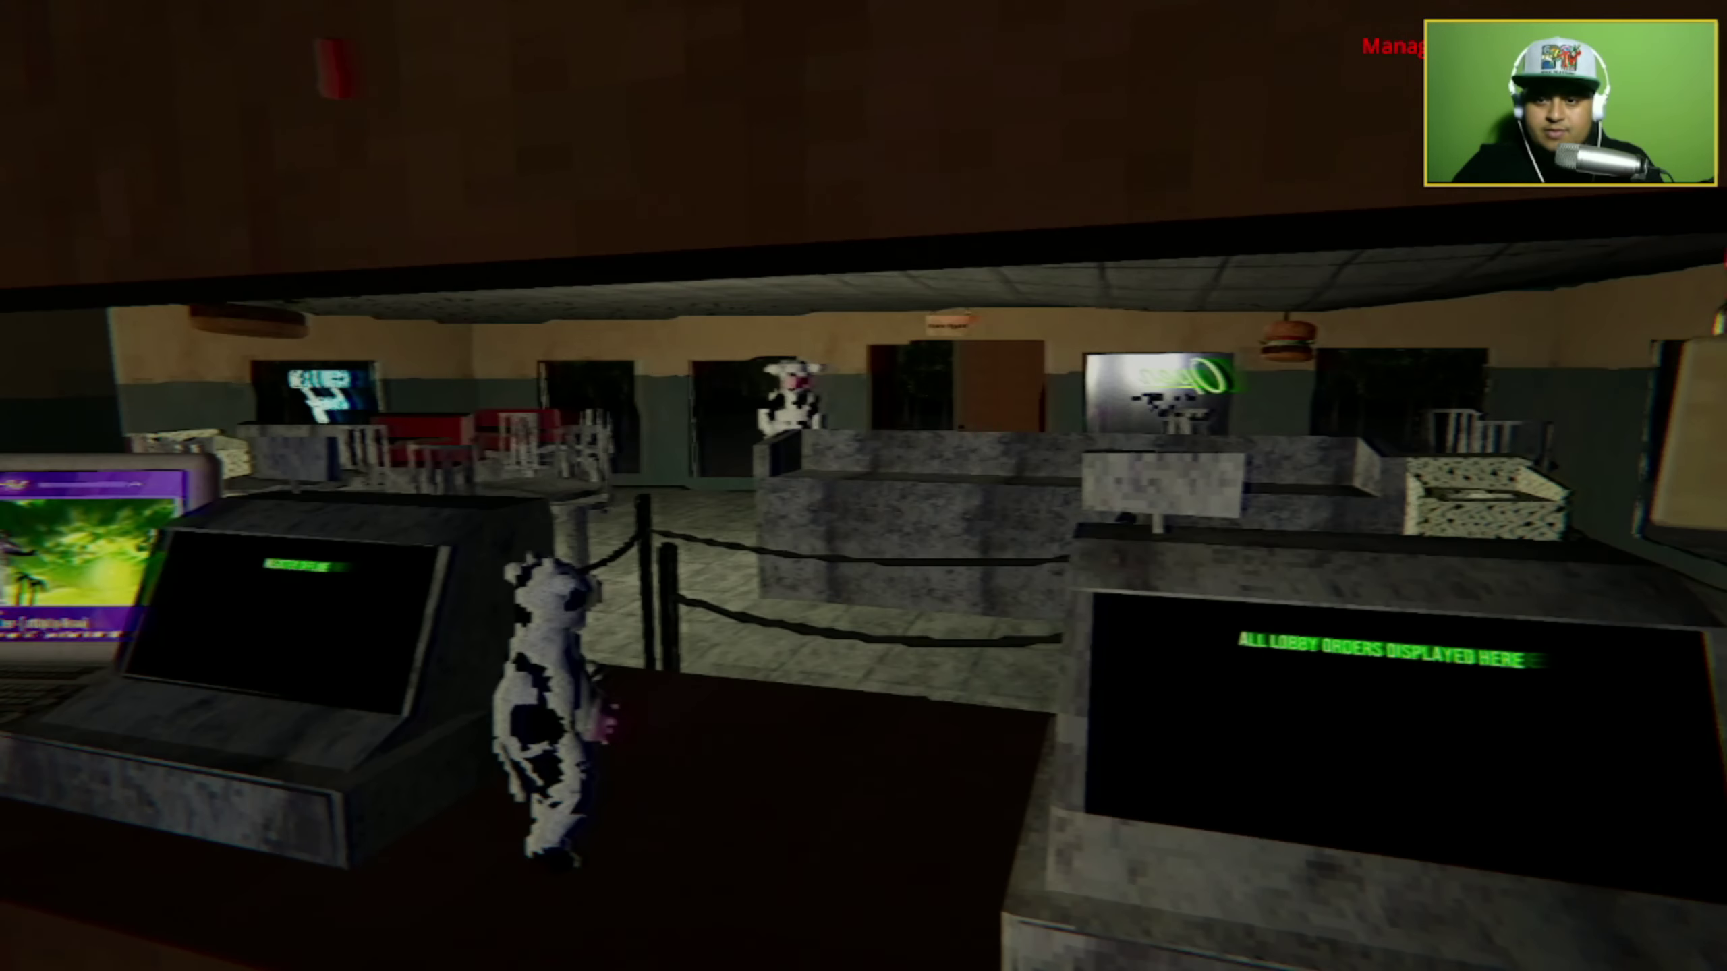
{"action": "key", "text": "w"}
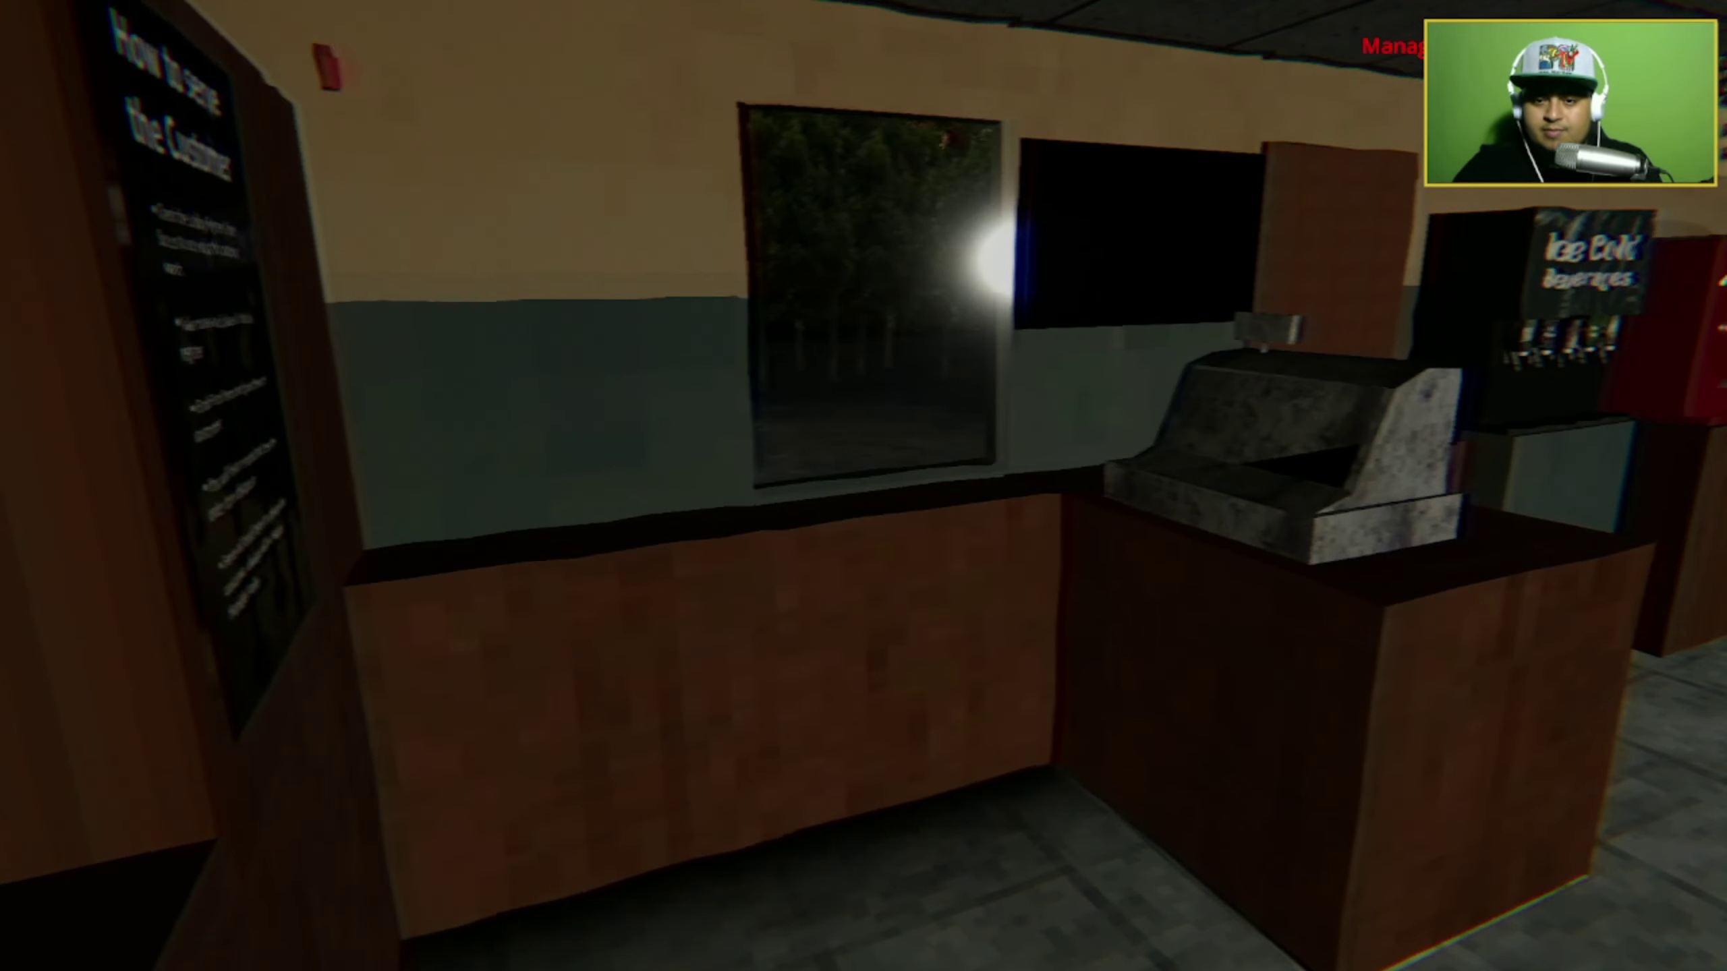
{"action": "key", "text": "w"}
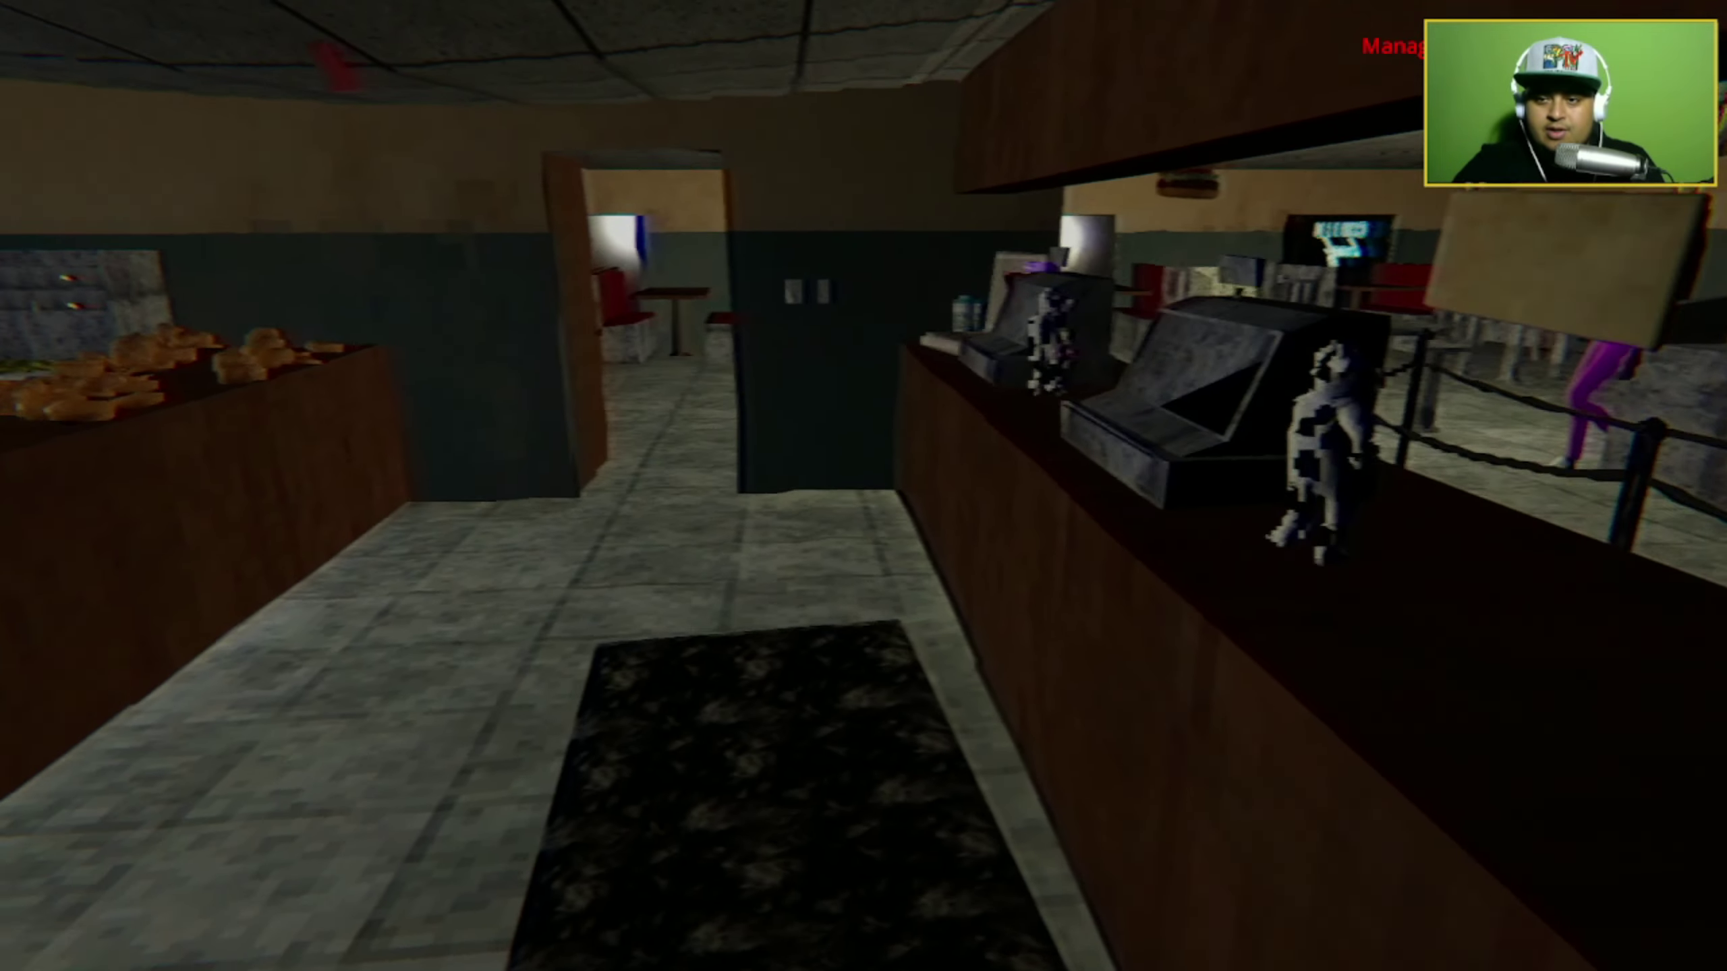
Walk to the front registers and pick up the card lying on the counter.
{"action": "key", "text": "w"}
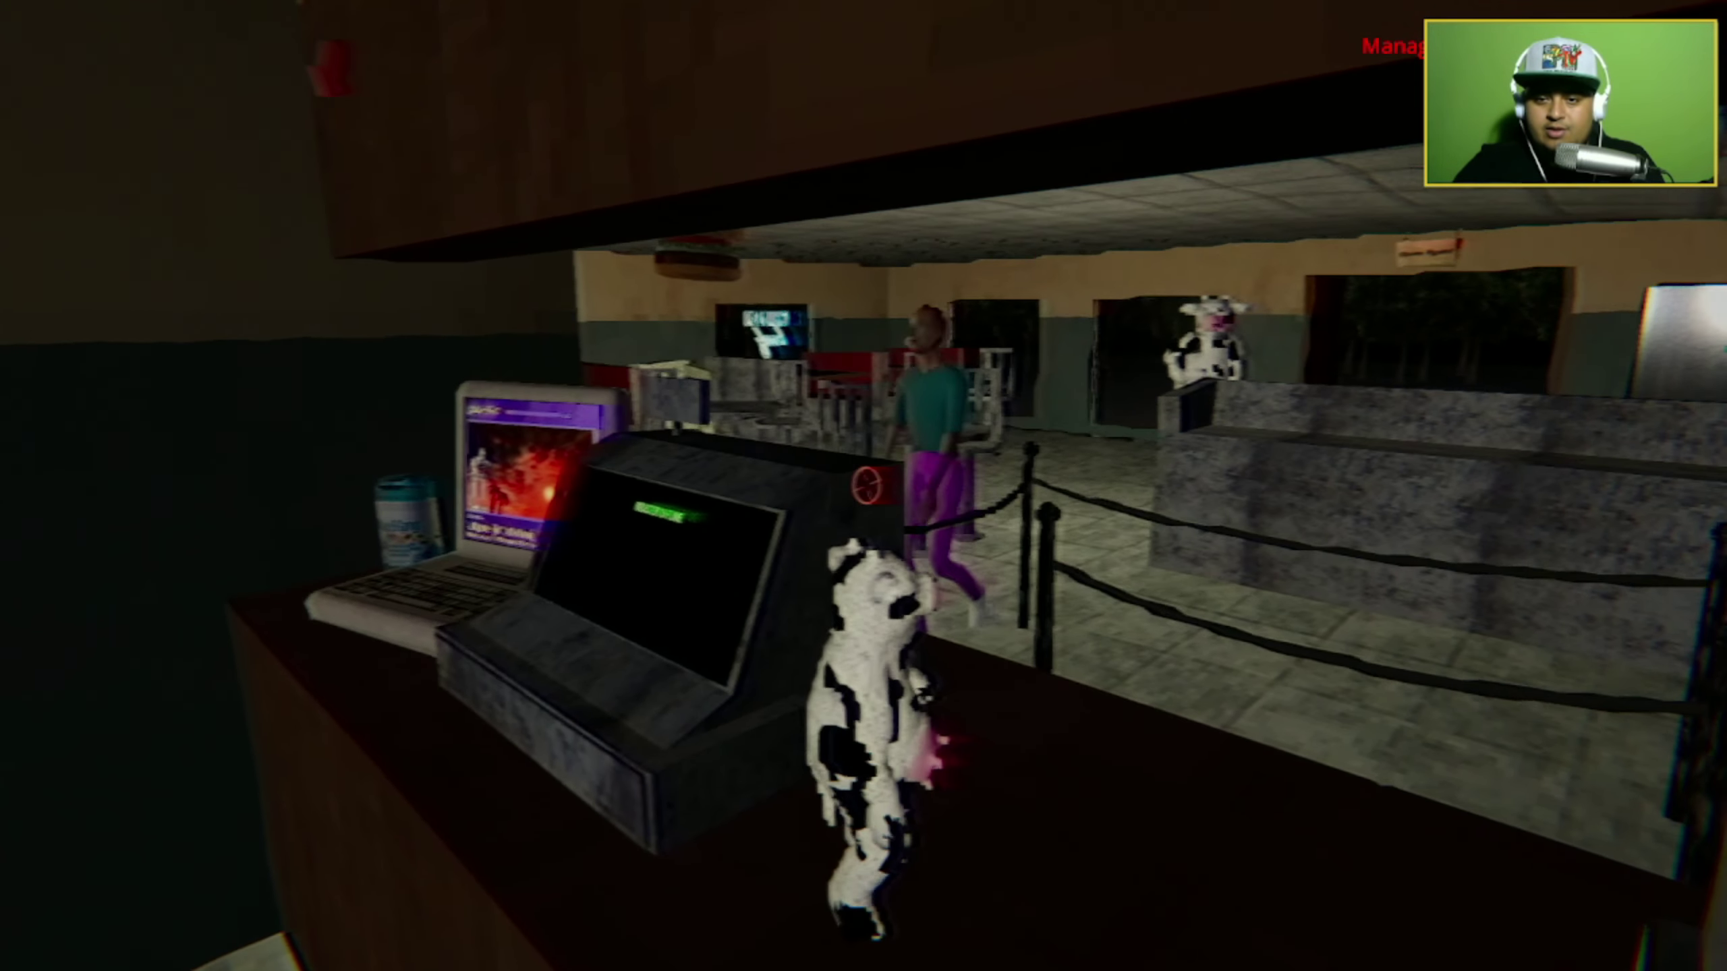
{"action": "key", "text": "w"}
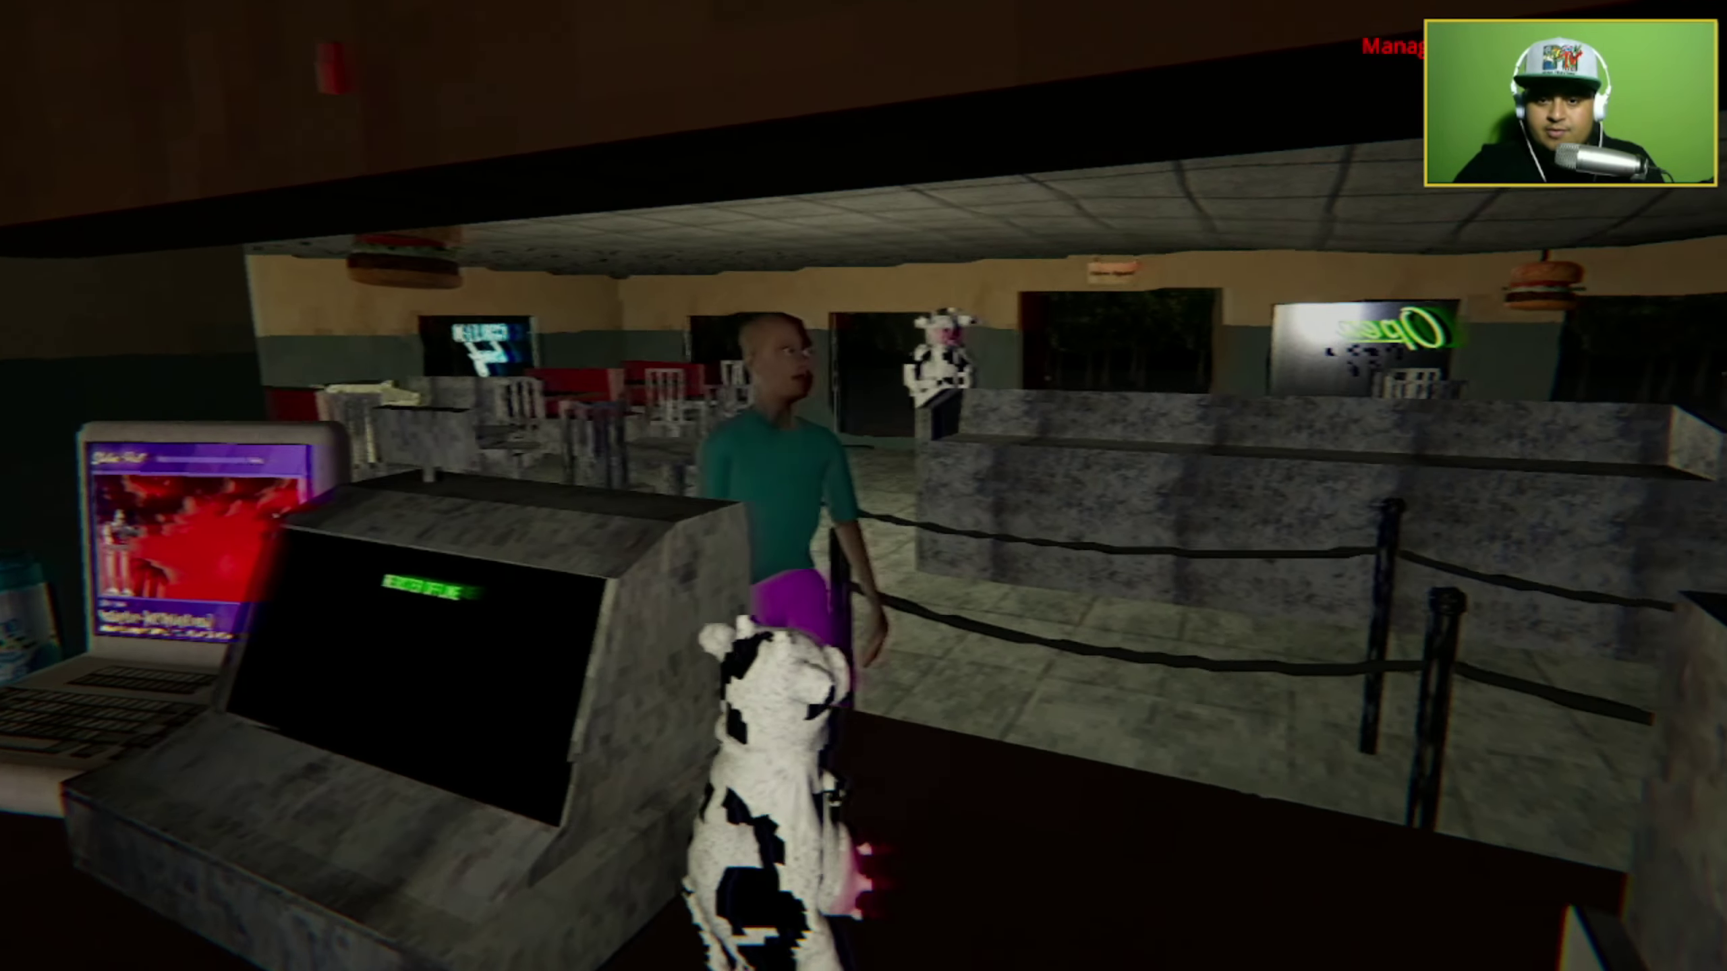
{"action": "key", "text": "d"}
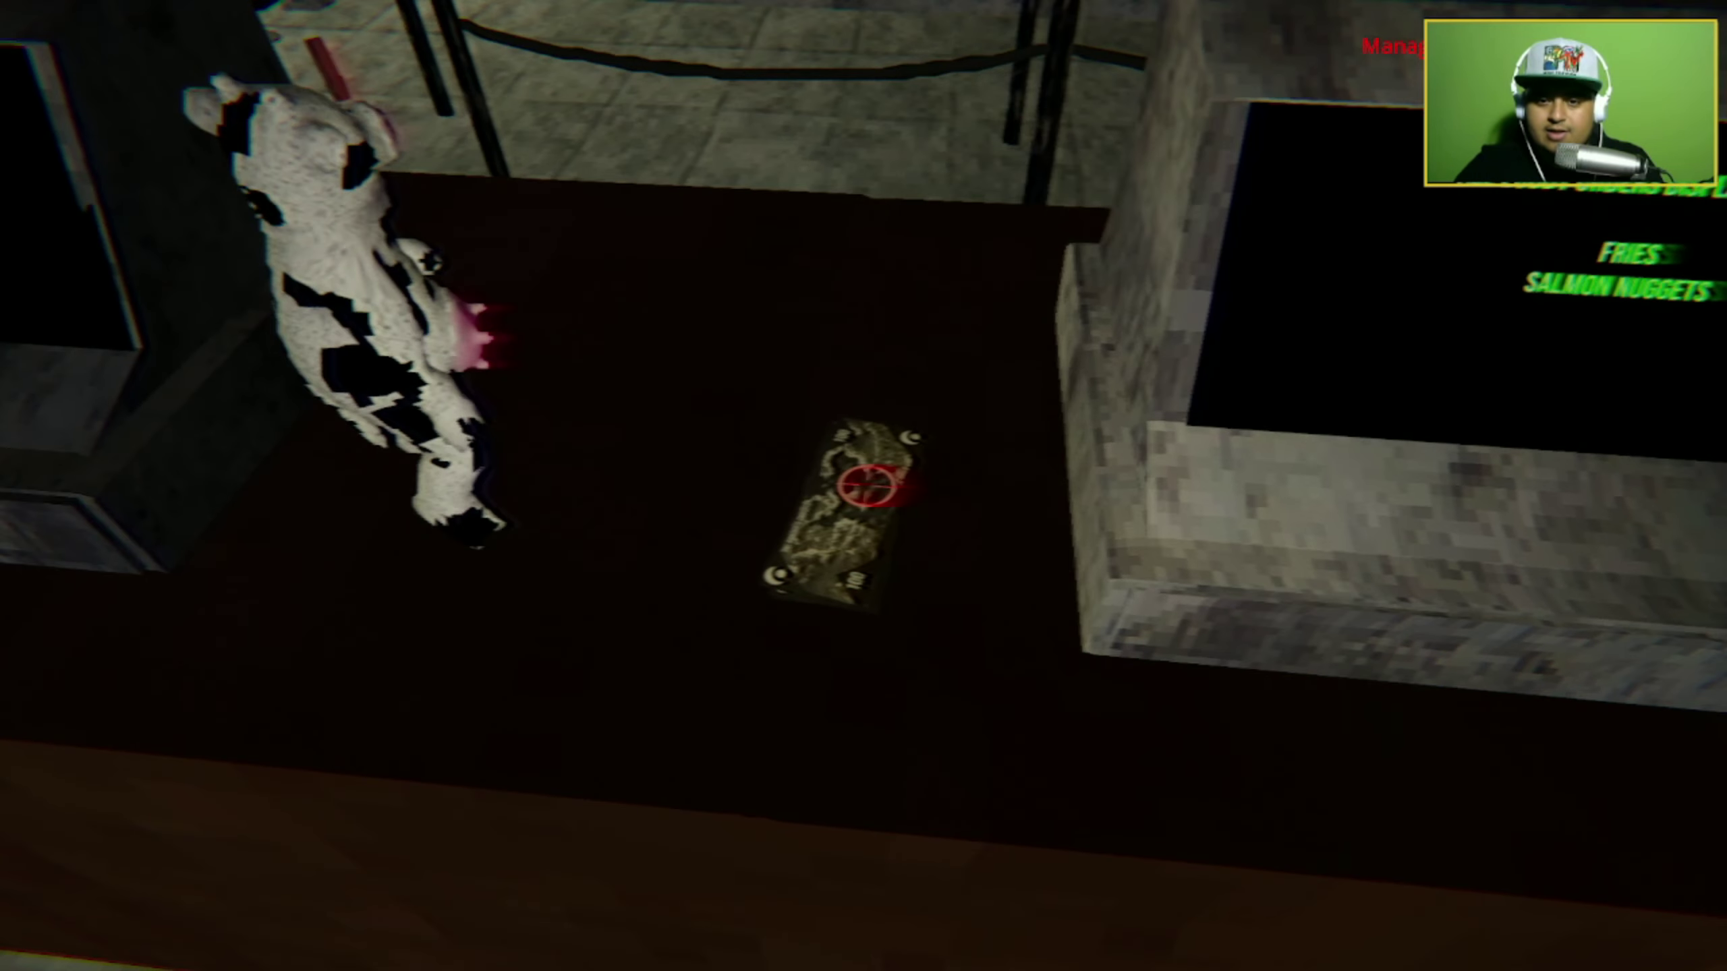
{"action": "left_click", "coordinate": [868, 486]}
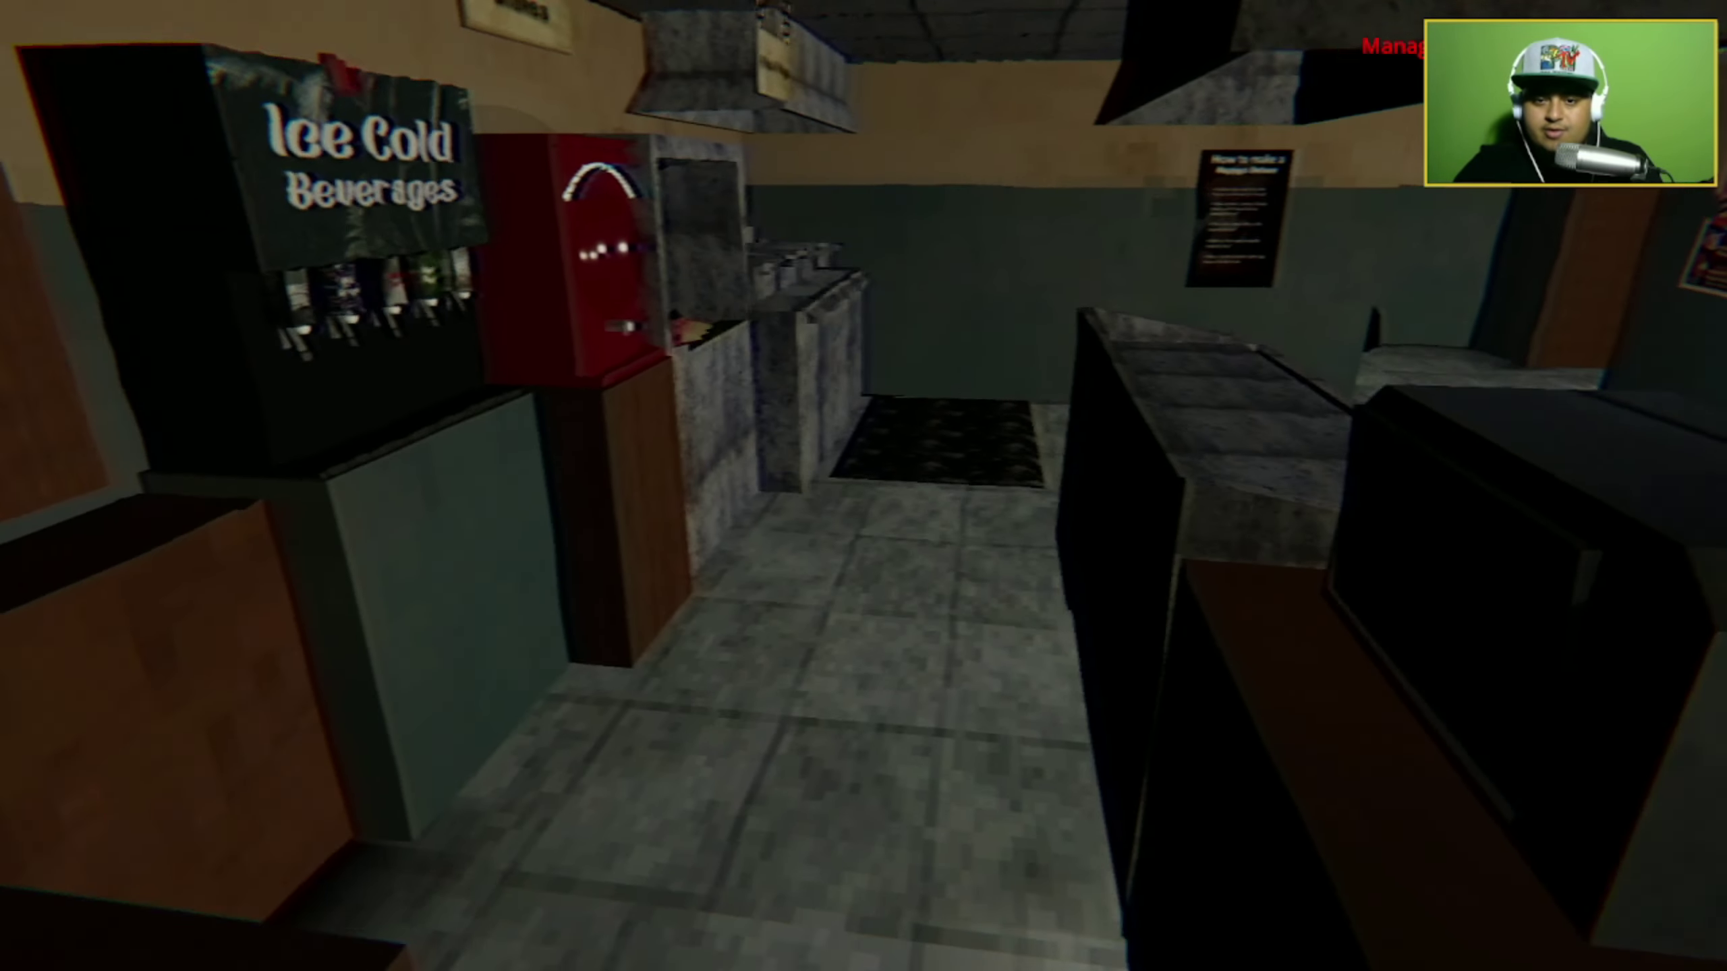
Fill a red fries box at the fry dispenser and hand it to the waiting customer.
{"action": "key", "text": "w"}
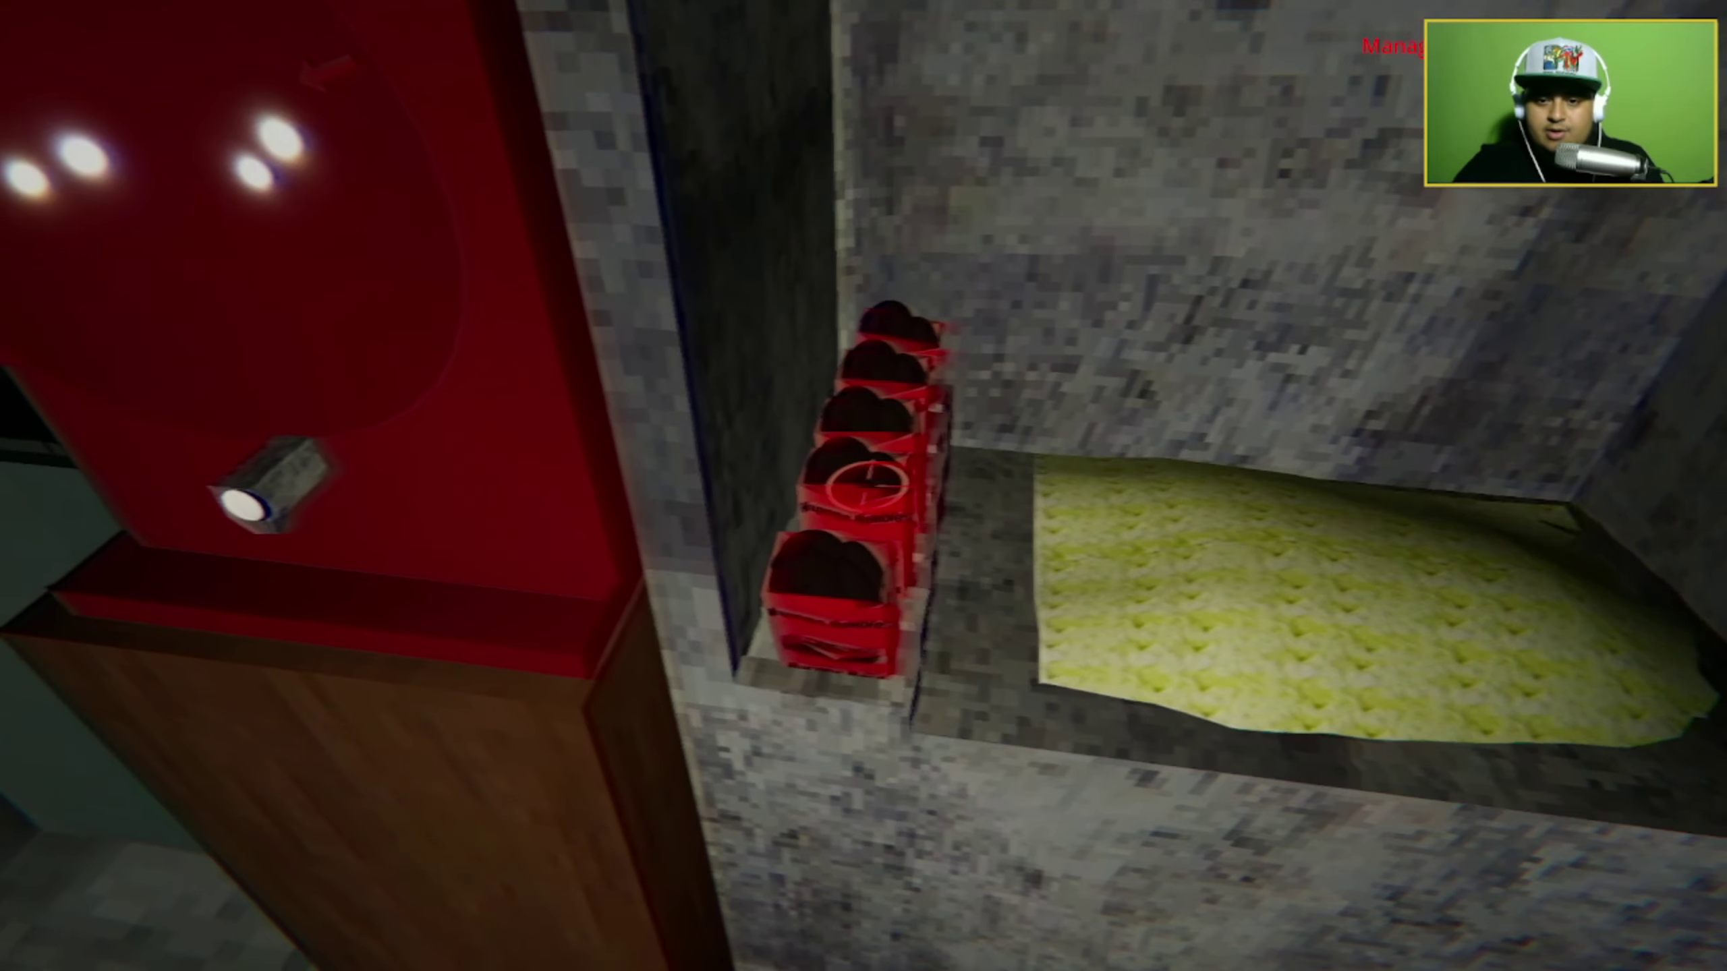
{"action": "left_click", "coordinate": [869, 487]}
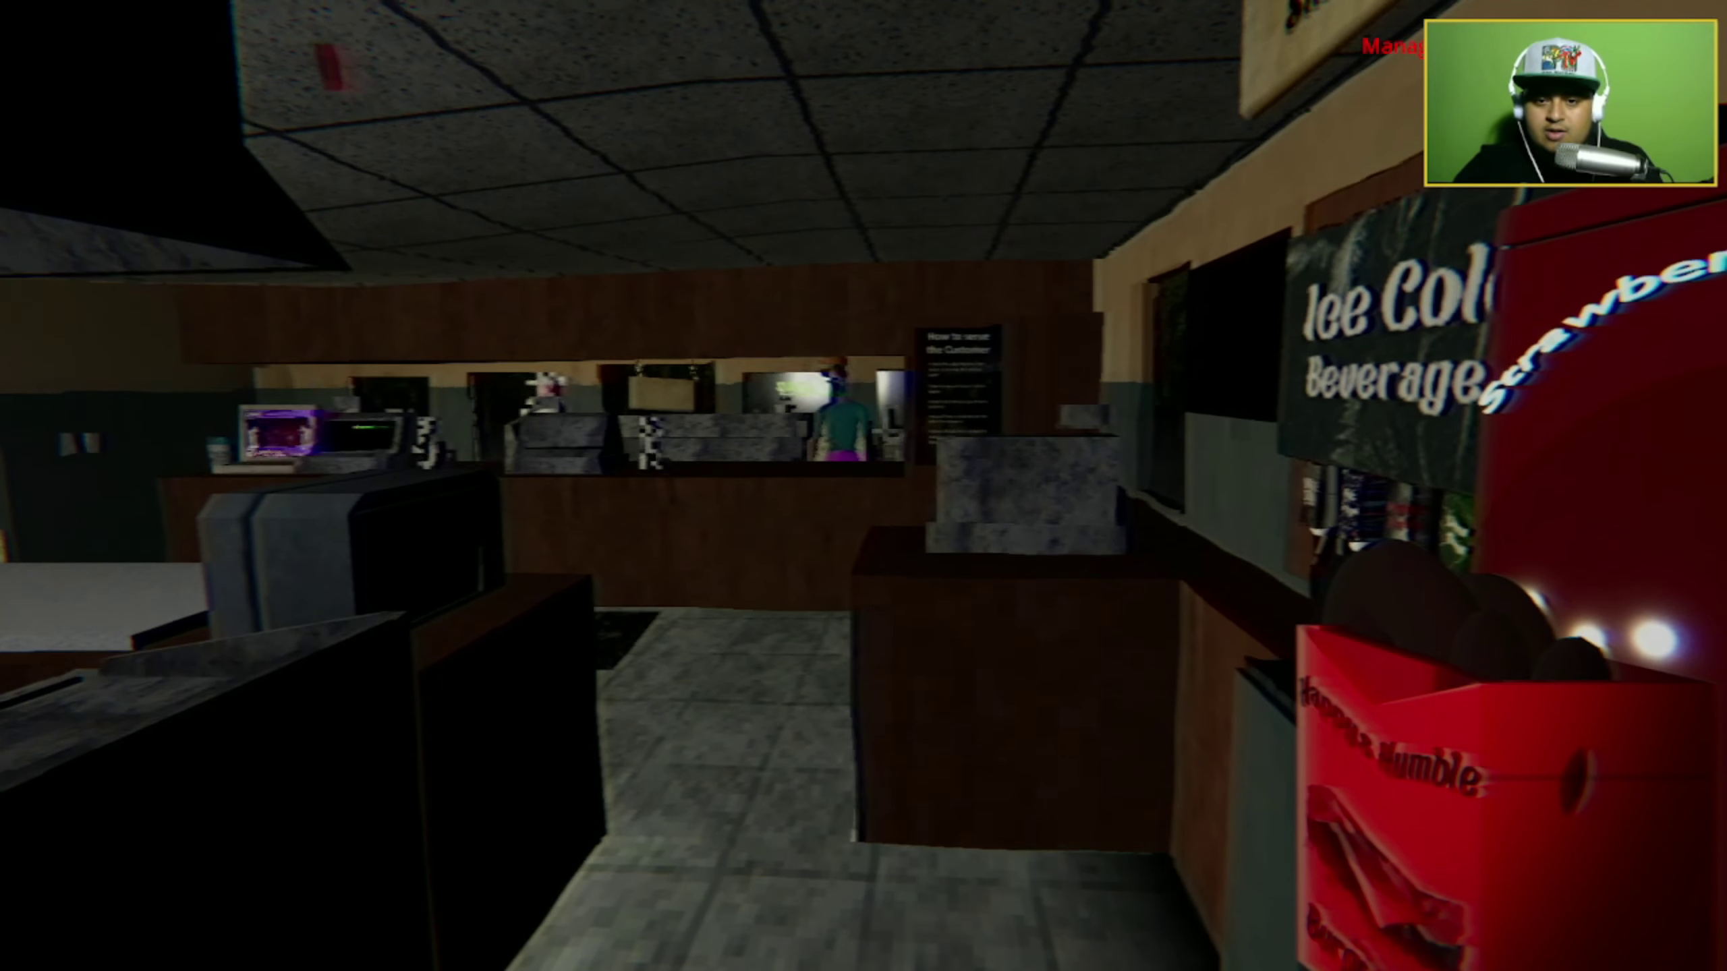
{"action": "key", "text": "w"}
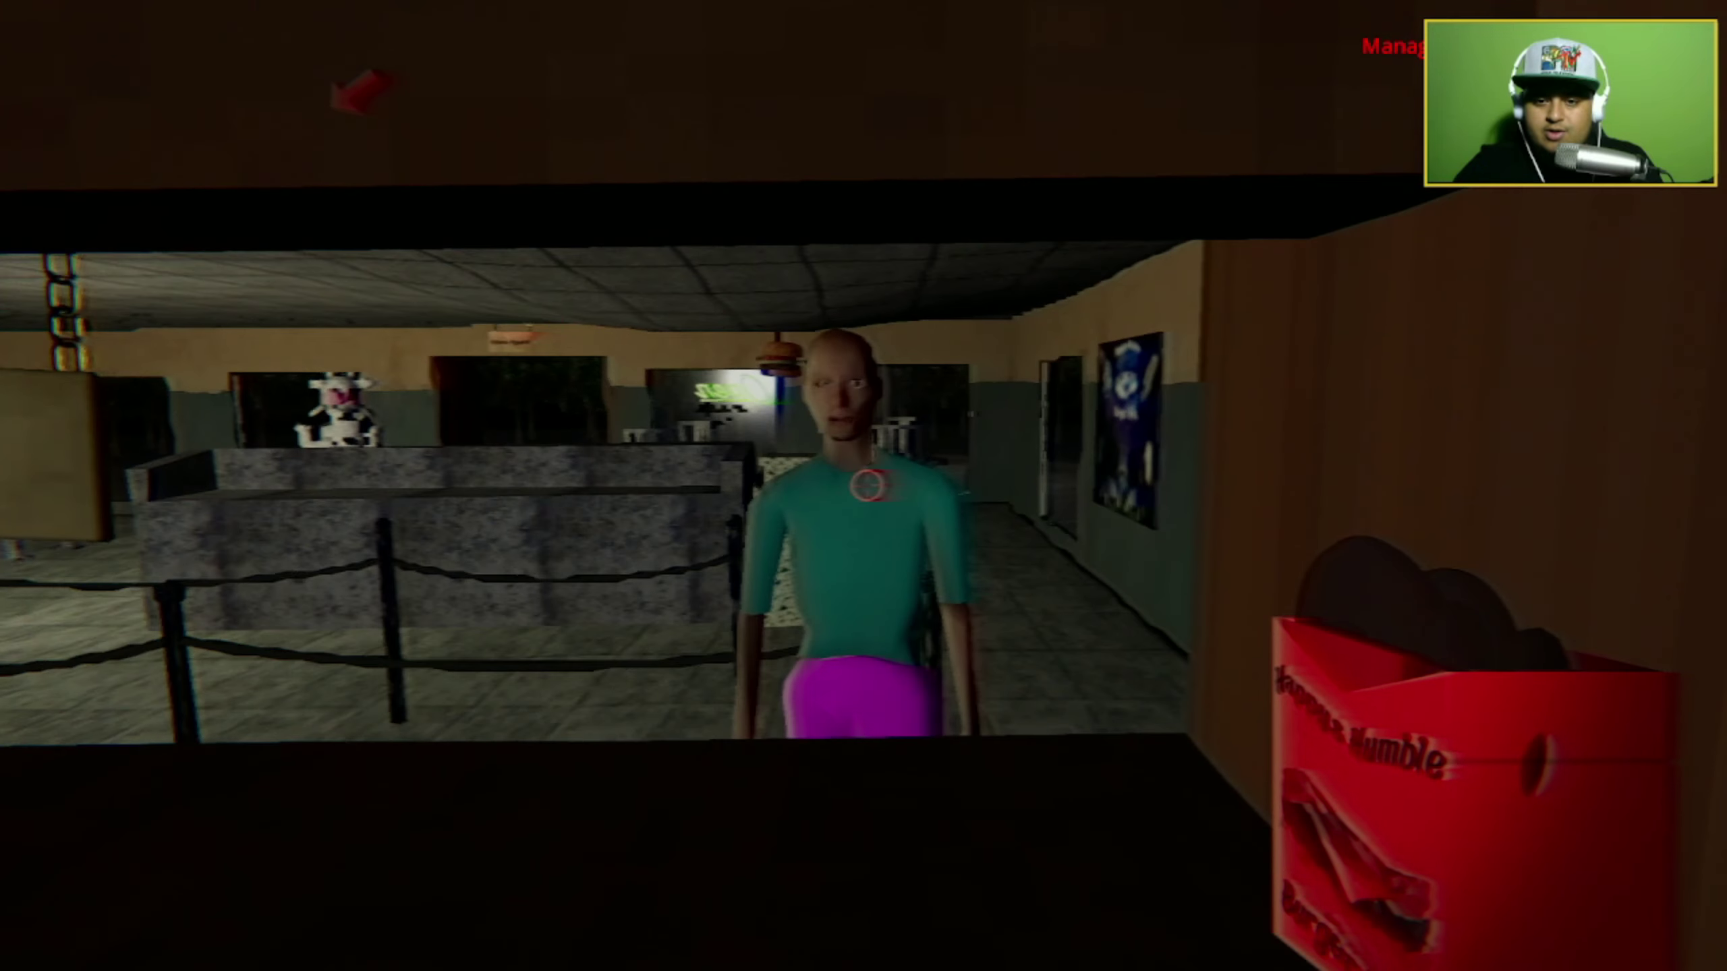
{"action": "key", "text": "w"}
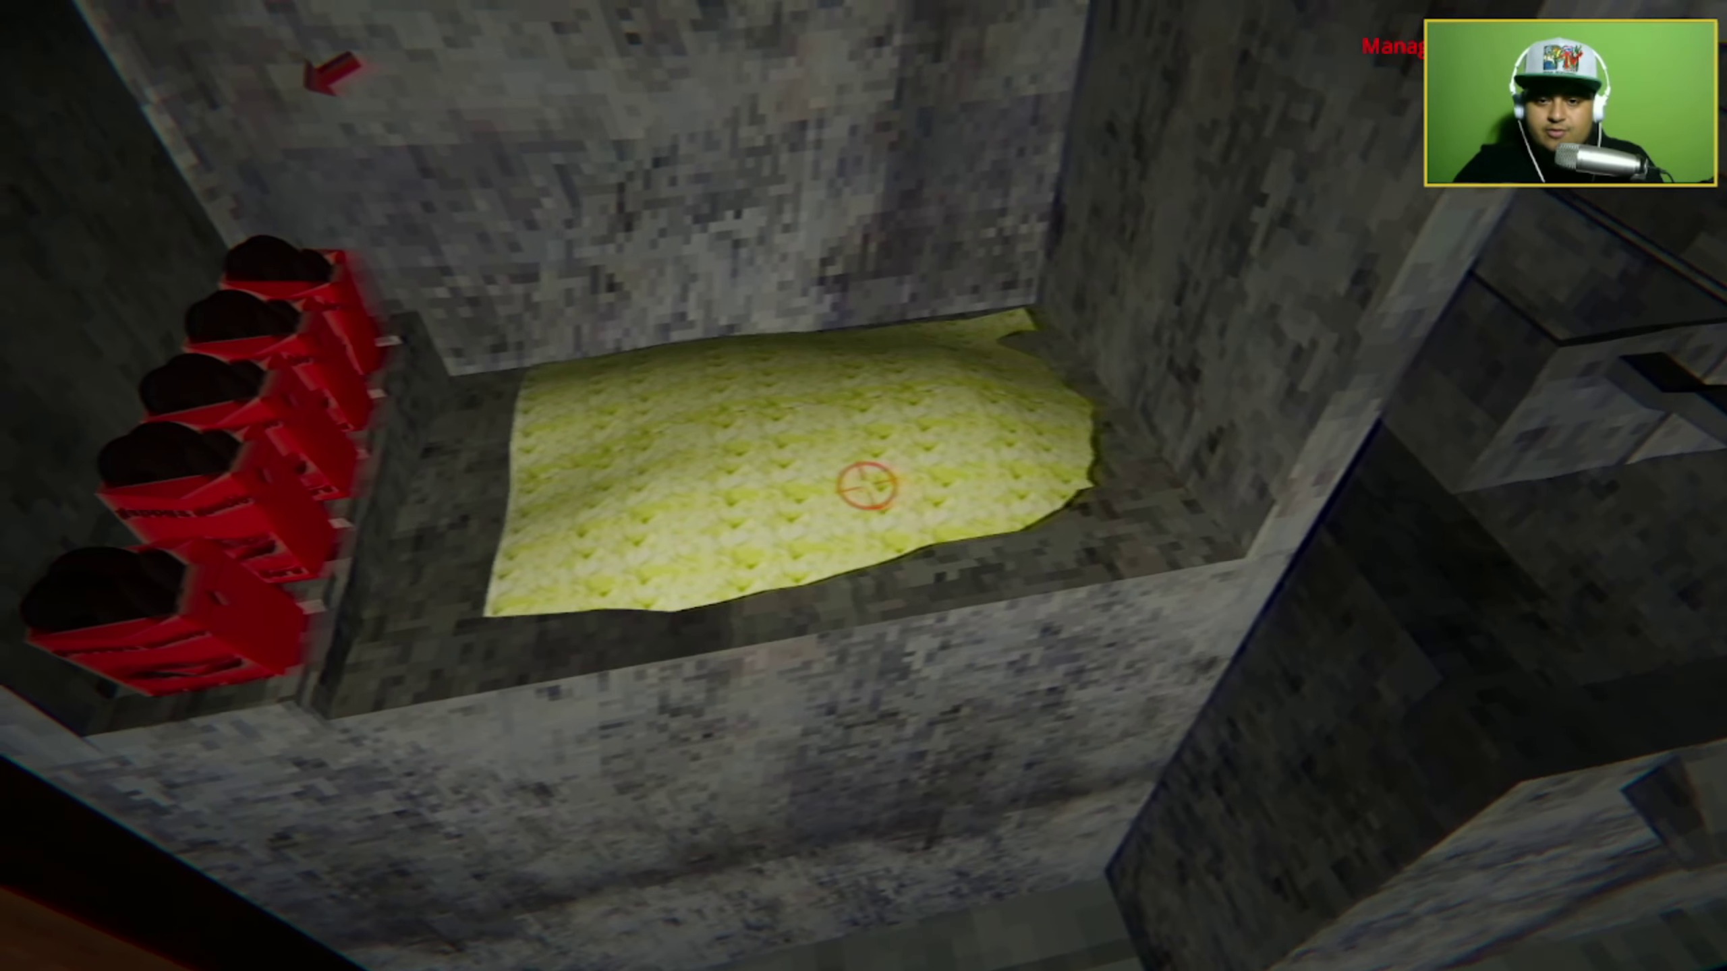
{"action": "left_click", "coordinate": [863, 486]}
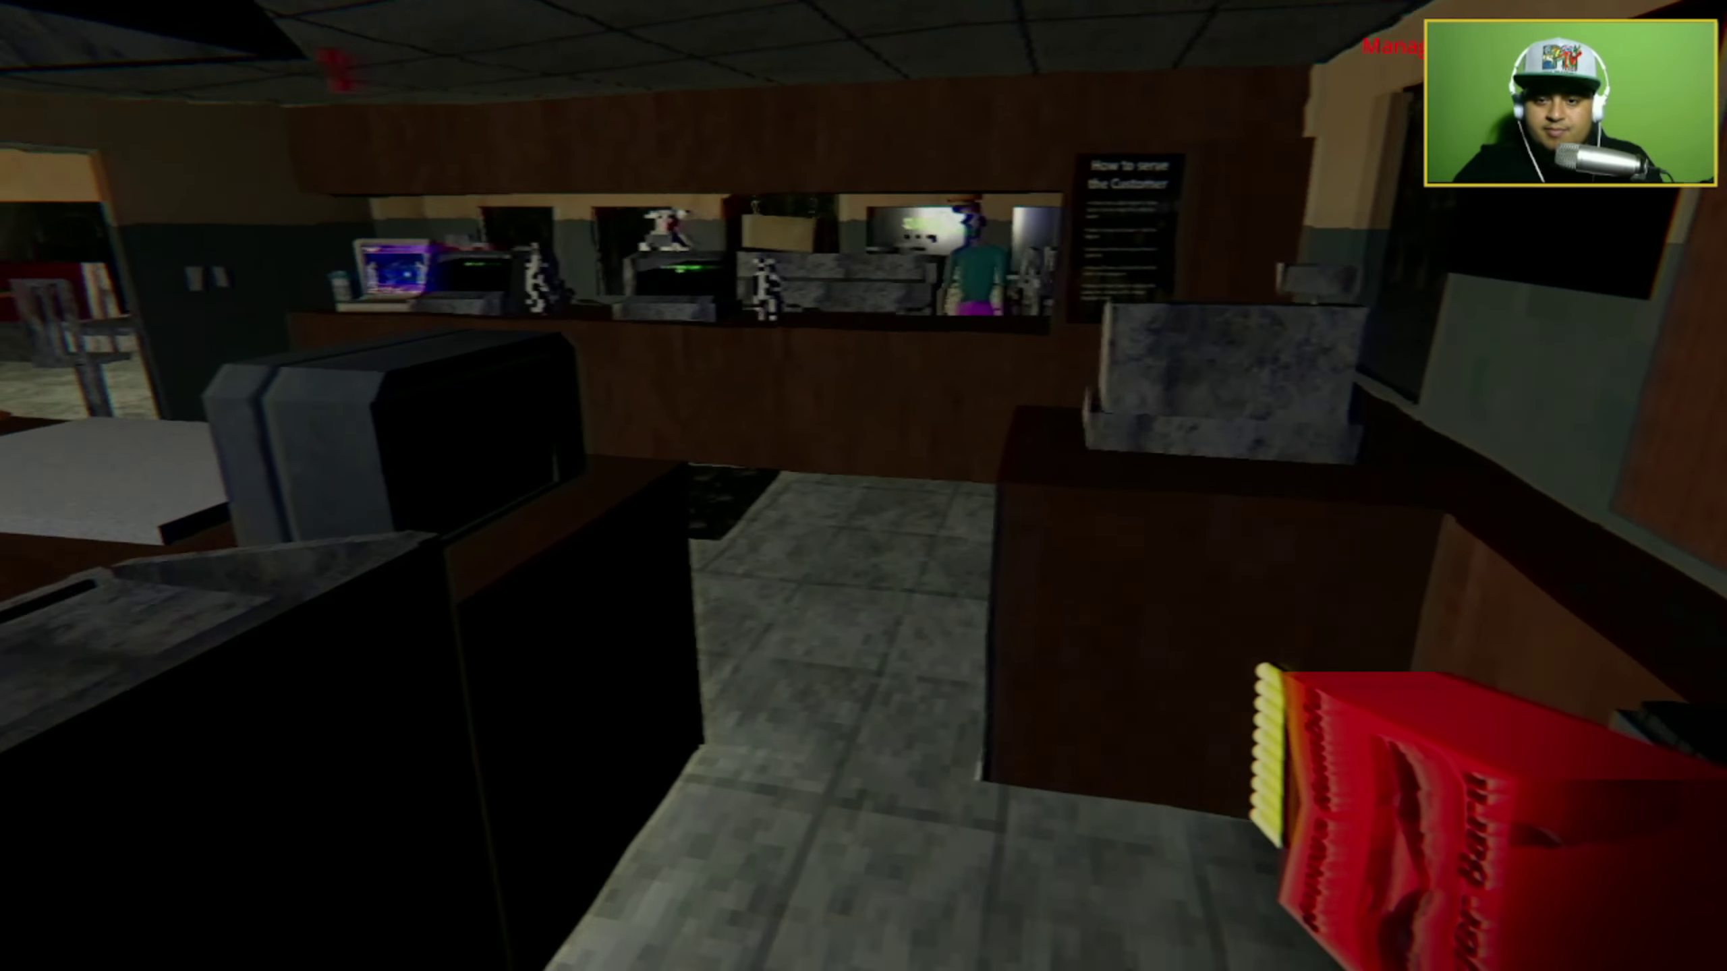
{"action": "key", "text": "w"}
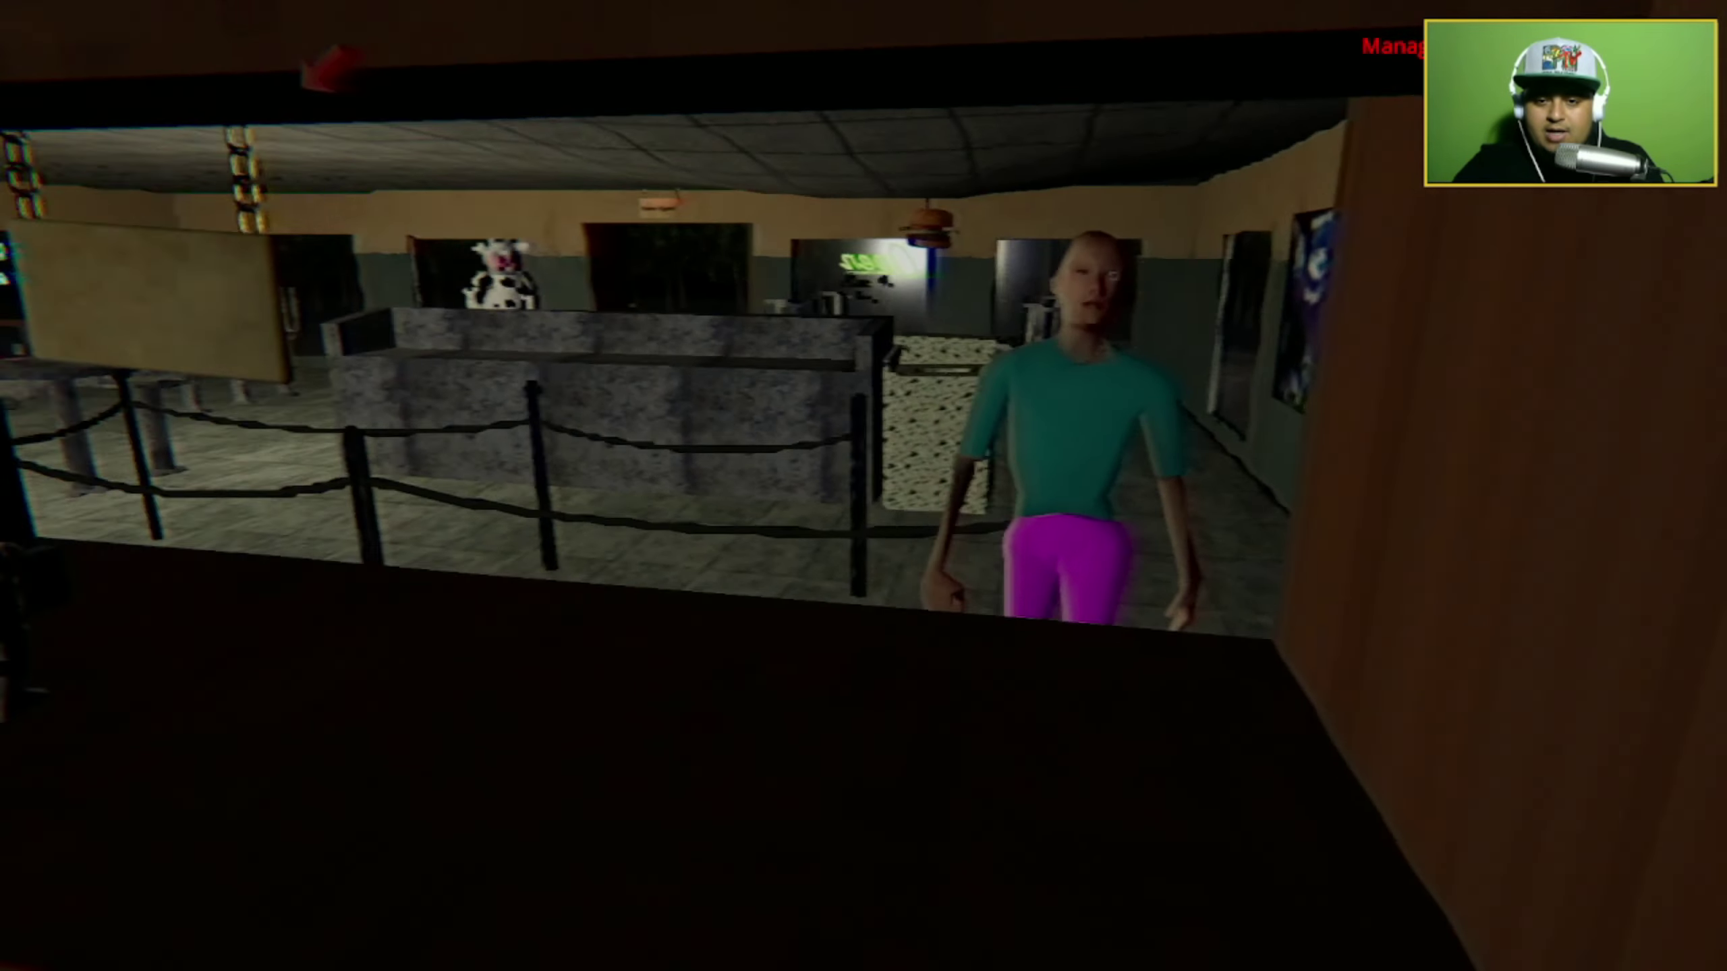
Walk down the back hallway and through the open door to the dark corner.
{"action": "key", "text": "w"}
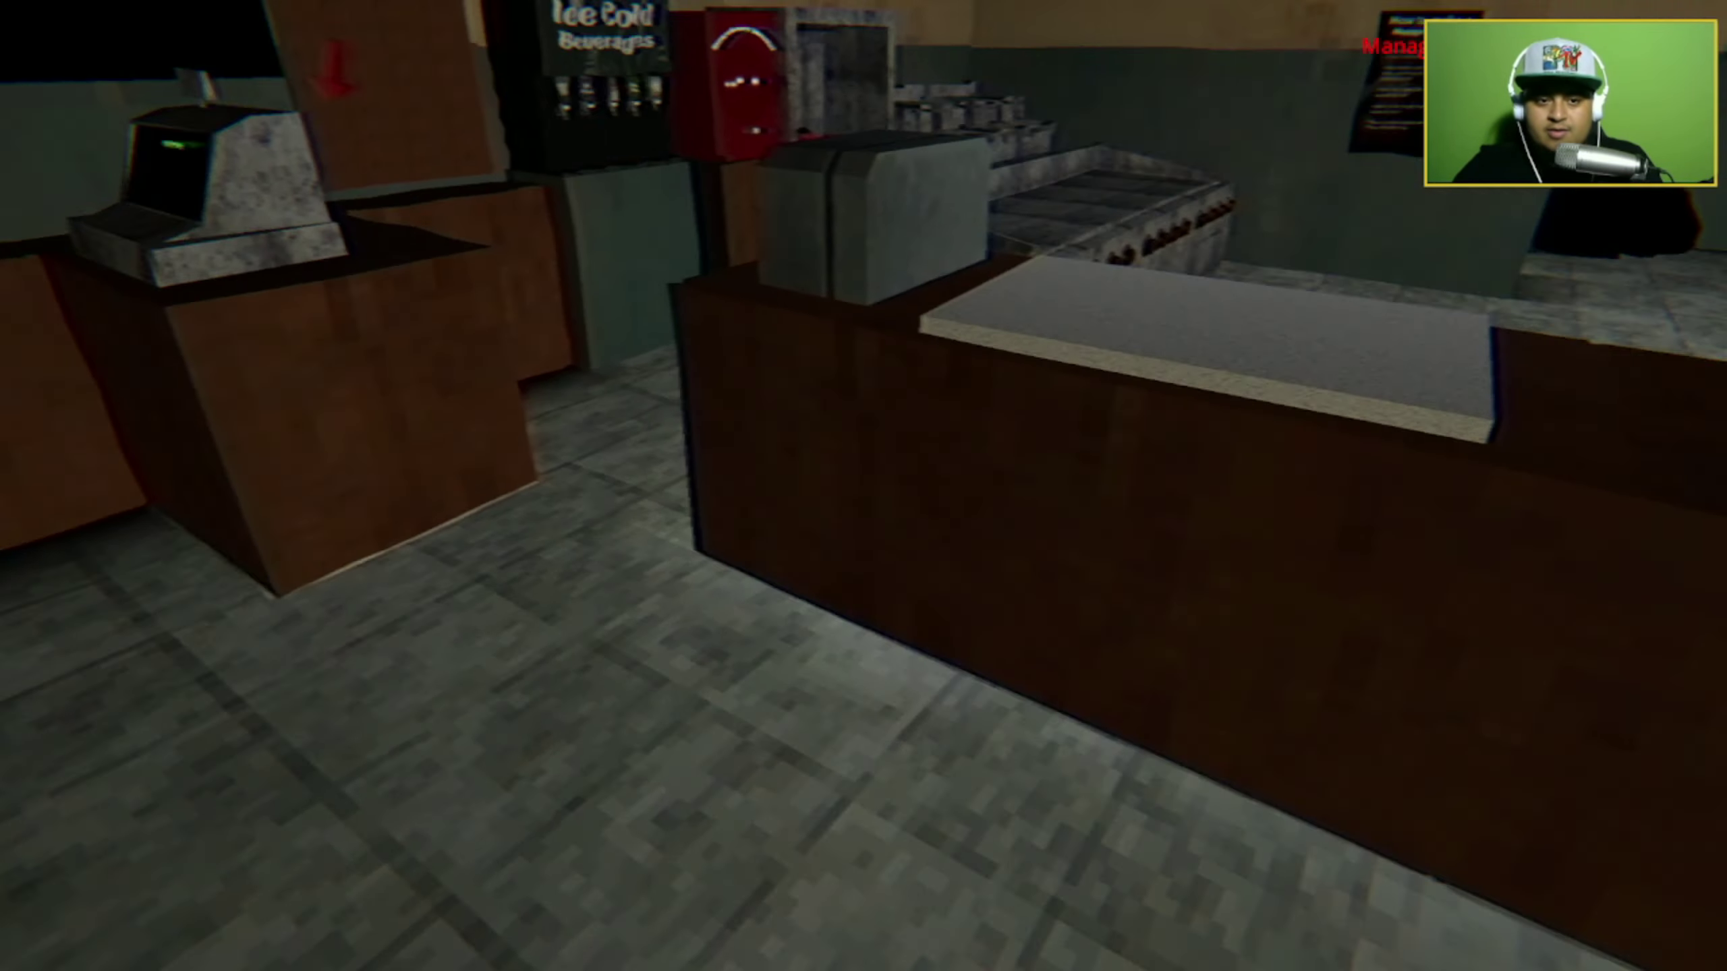
{"action": "key", "text": "w"}
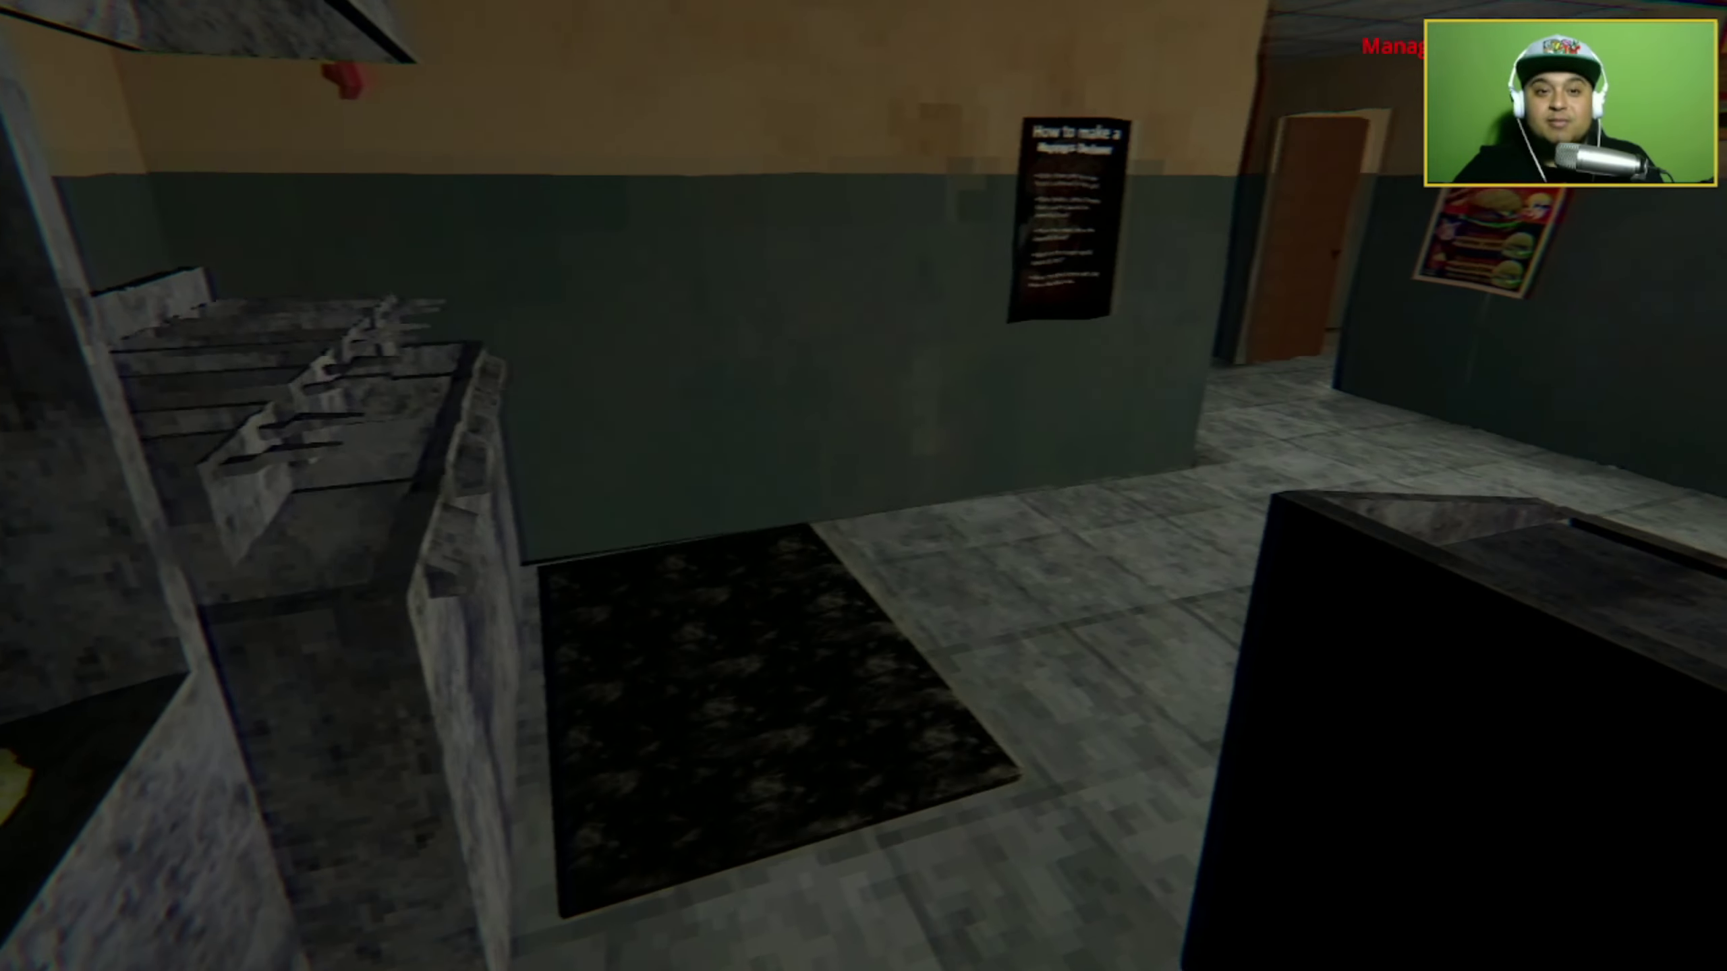
{"action": "key", "text": "w"}
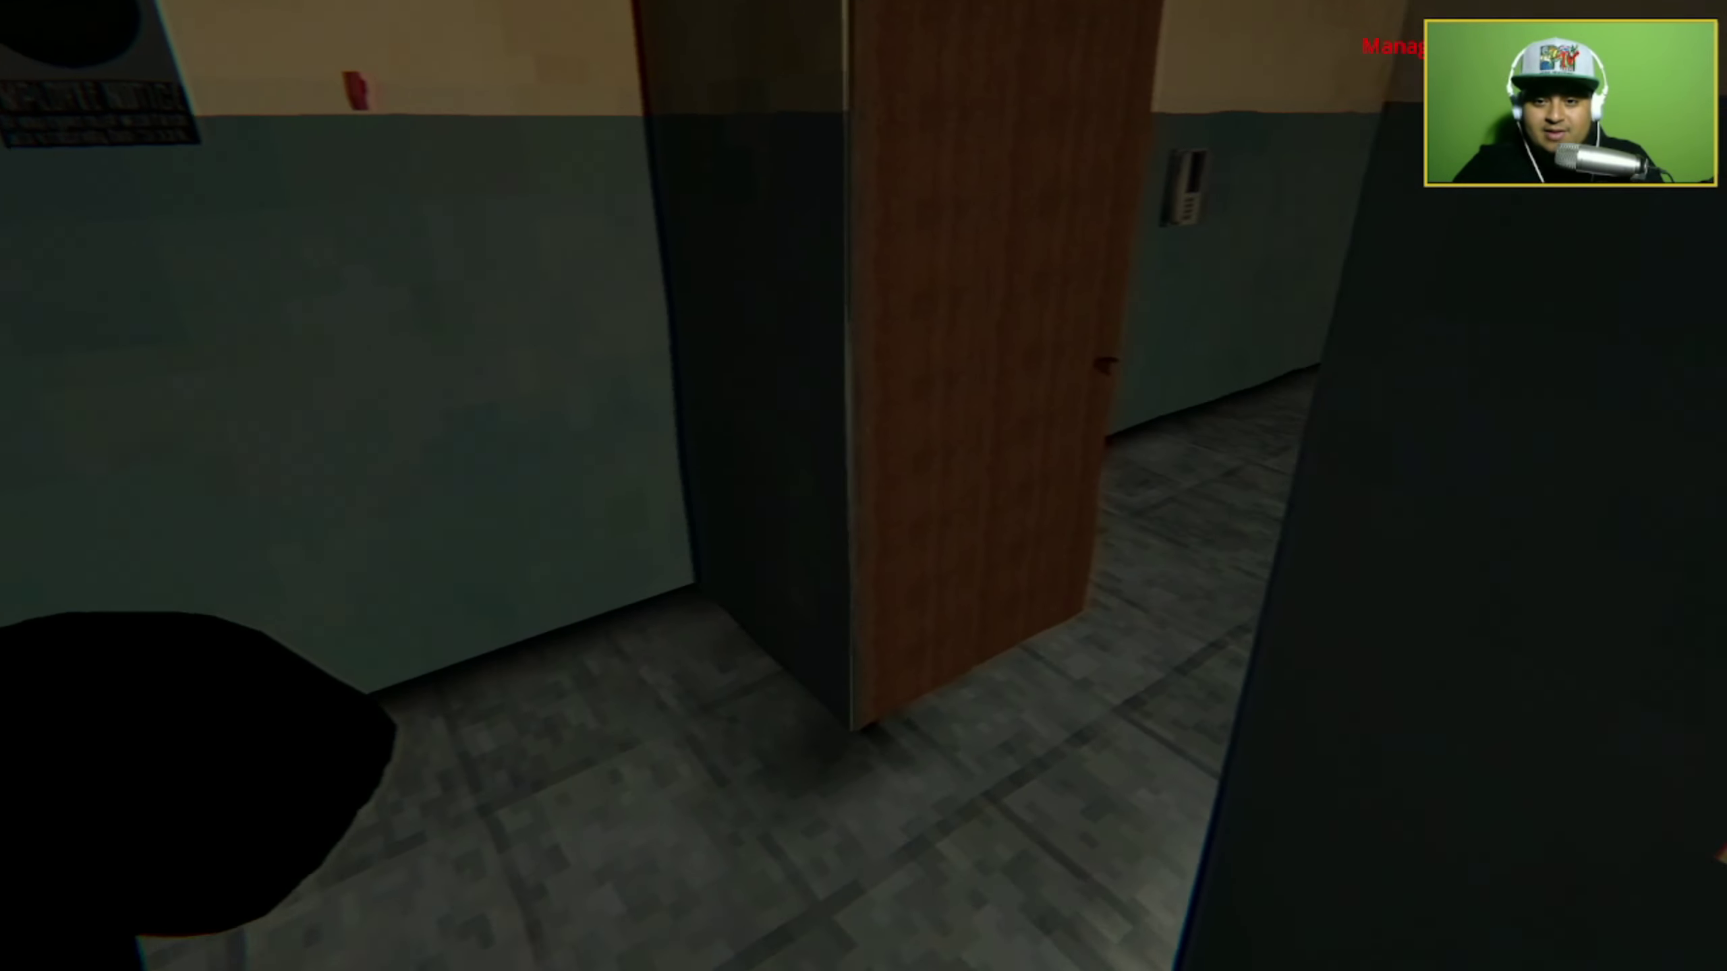
{"action": "key", "text": "w"}
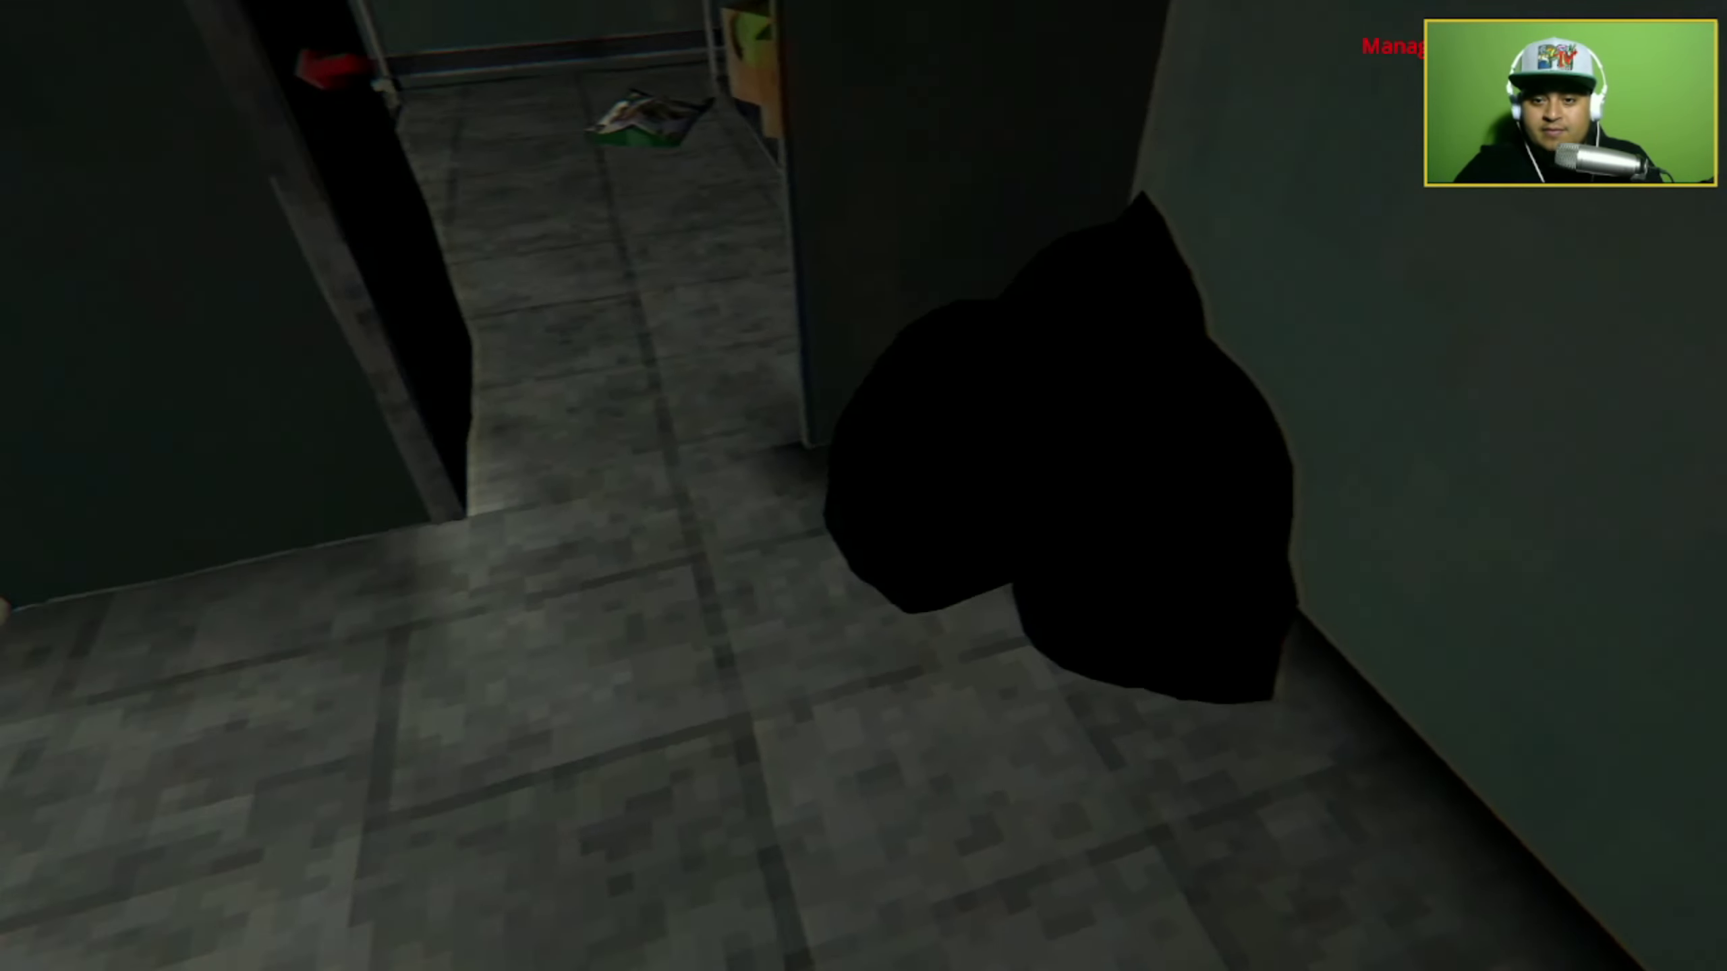
Leave the shadowy figure and return behind the registers to look across the lobby.
{"action": "key", "text": "w"}
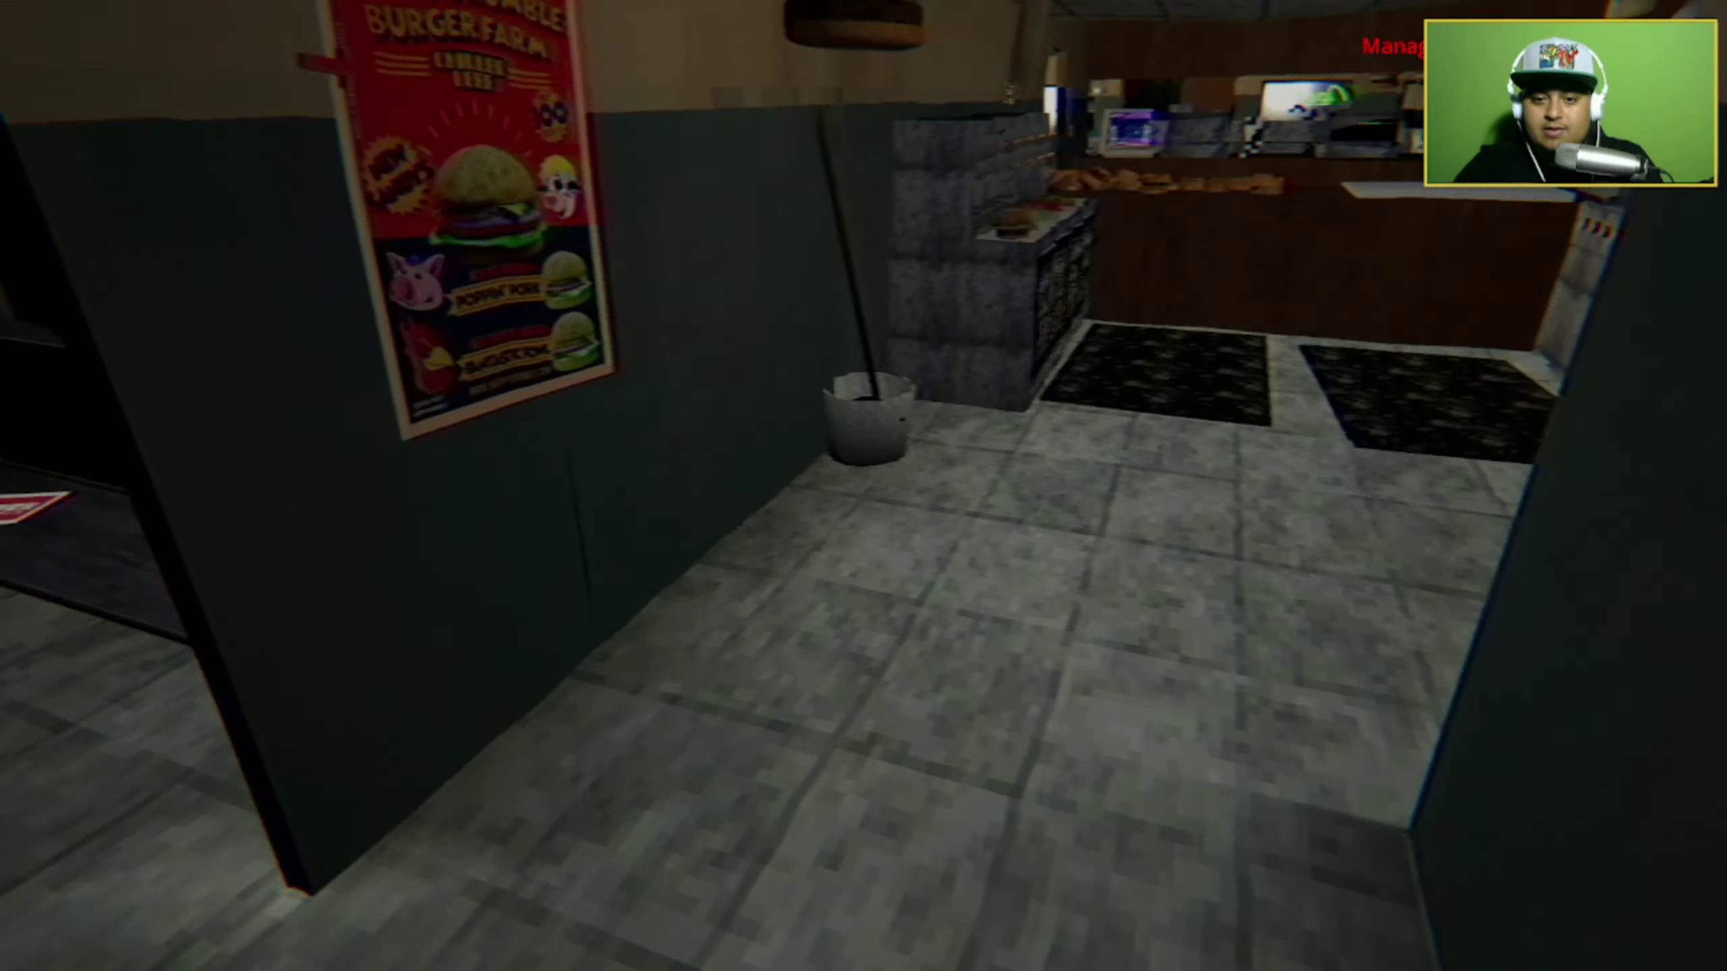
{"action": "key", "text": "w"}
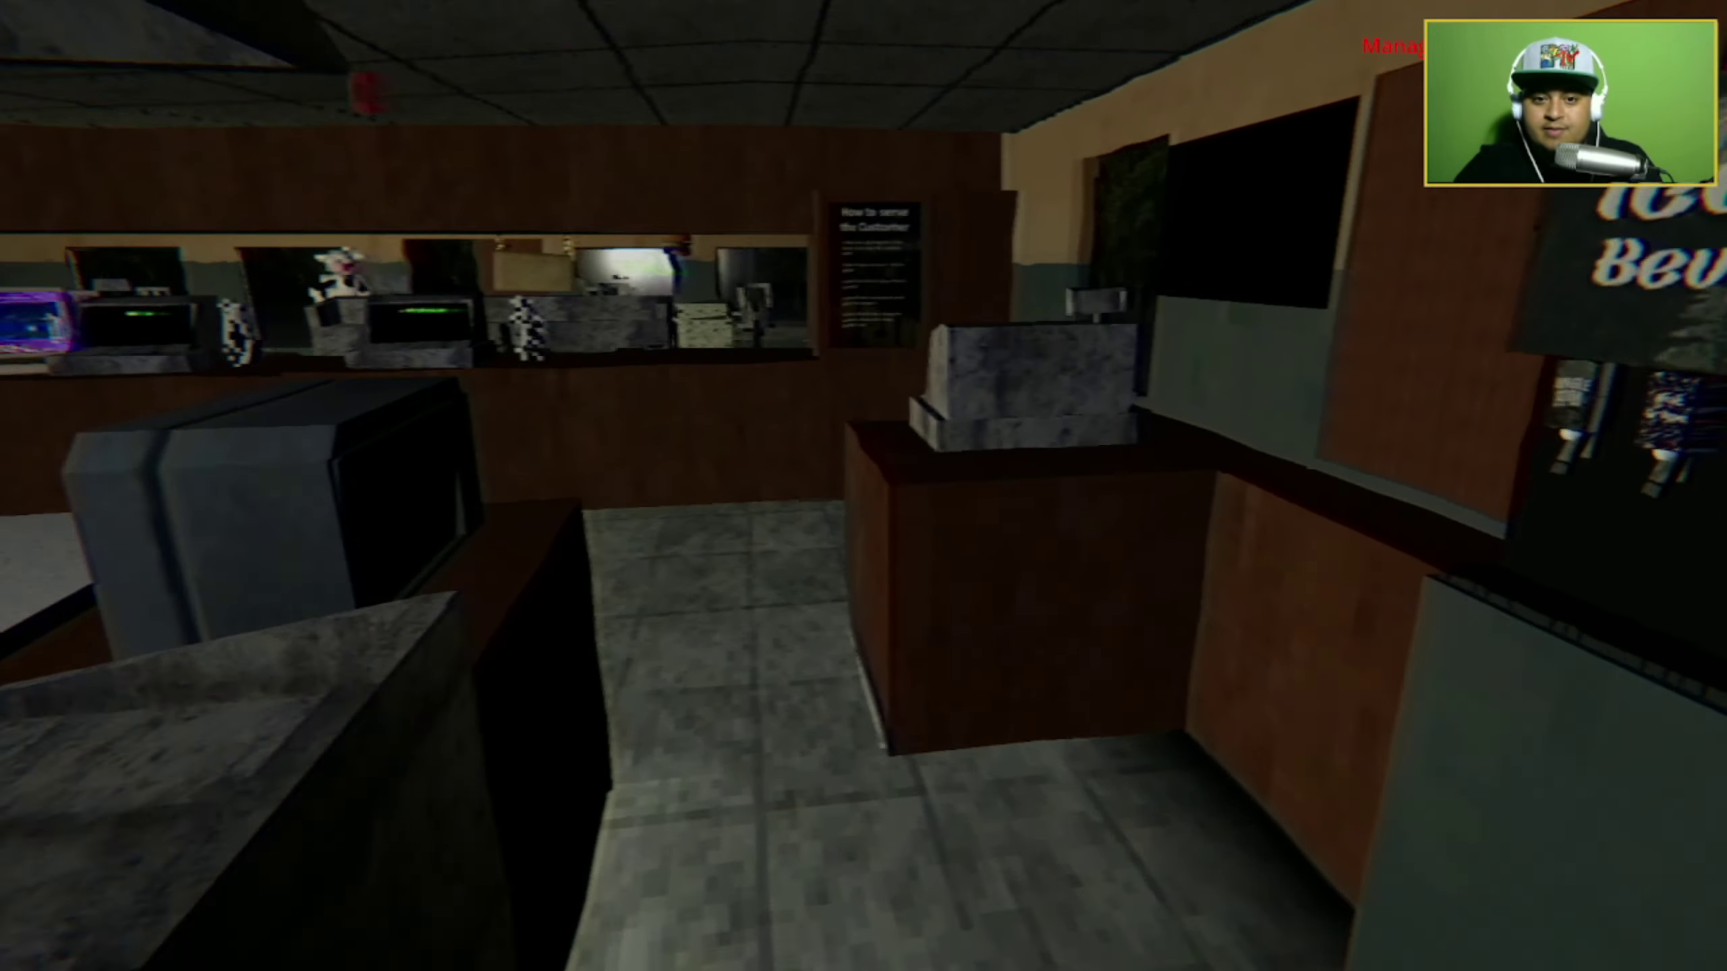
{"action": "key", "text": "w"}
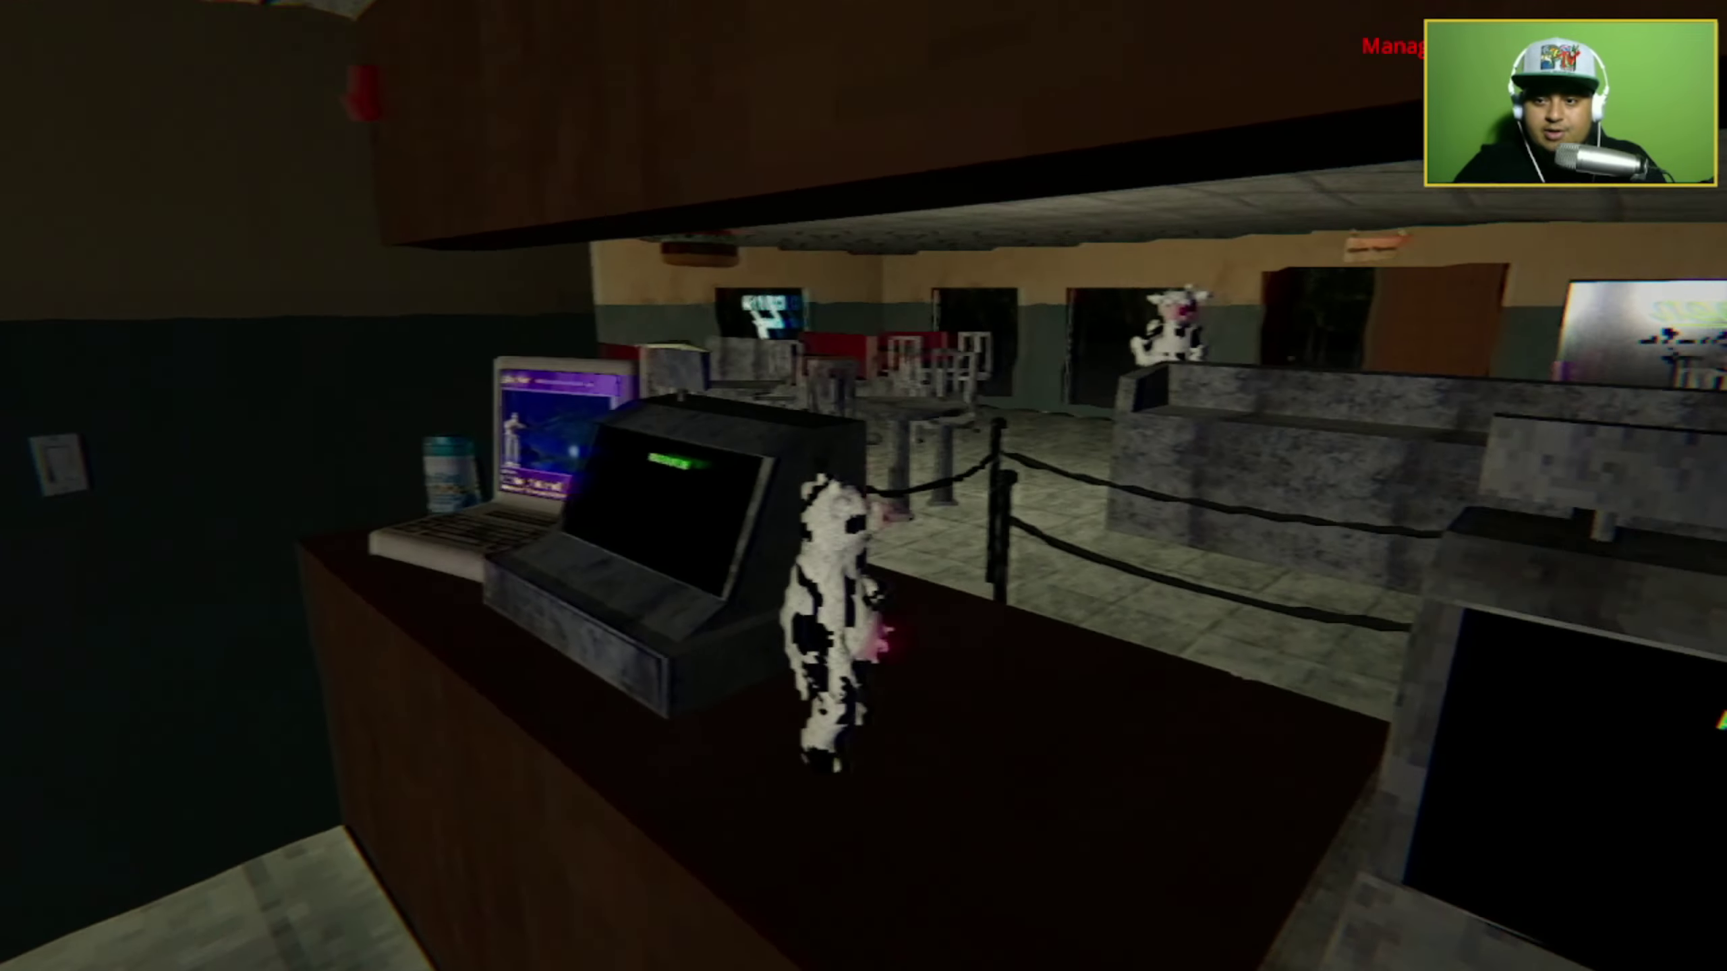
{"action": "key", "text": "w"}
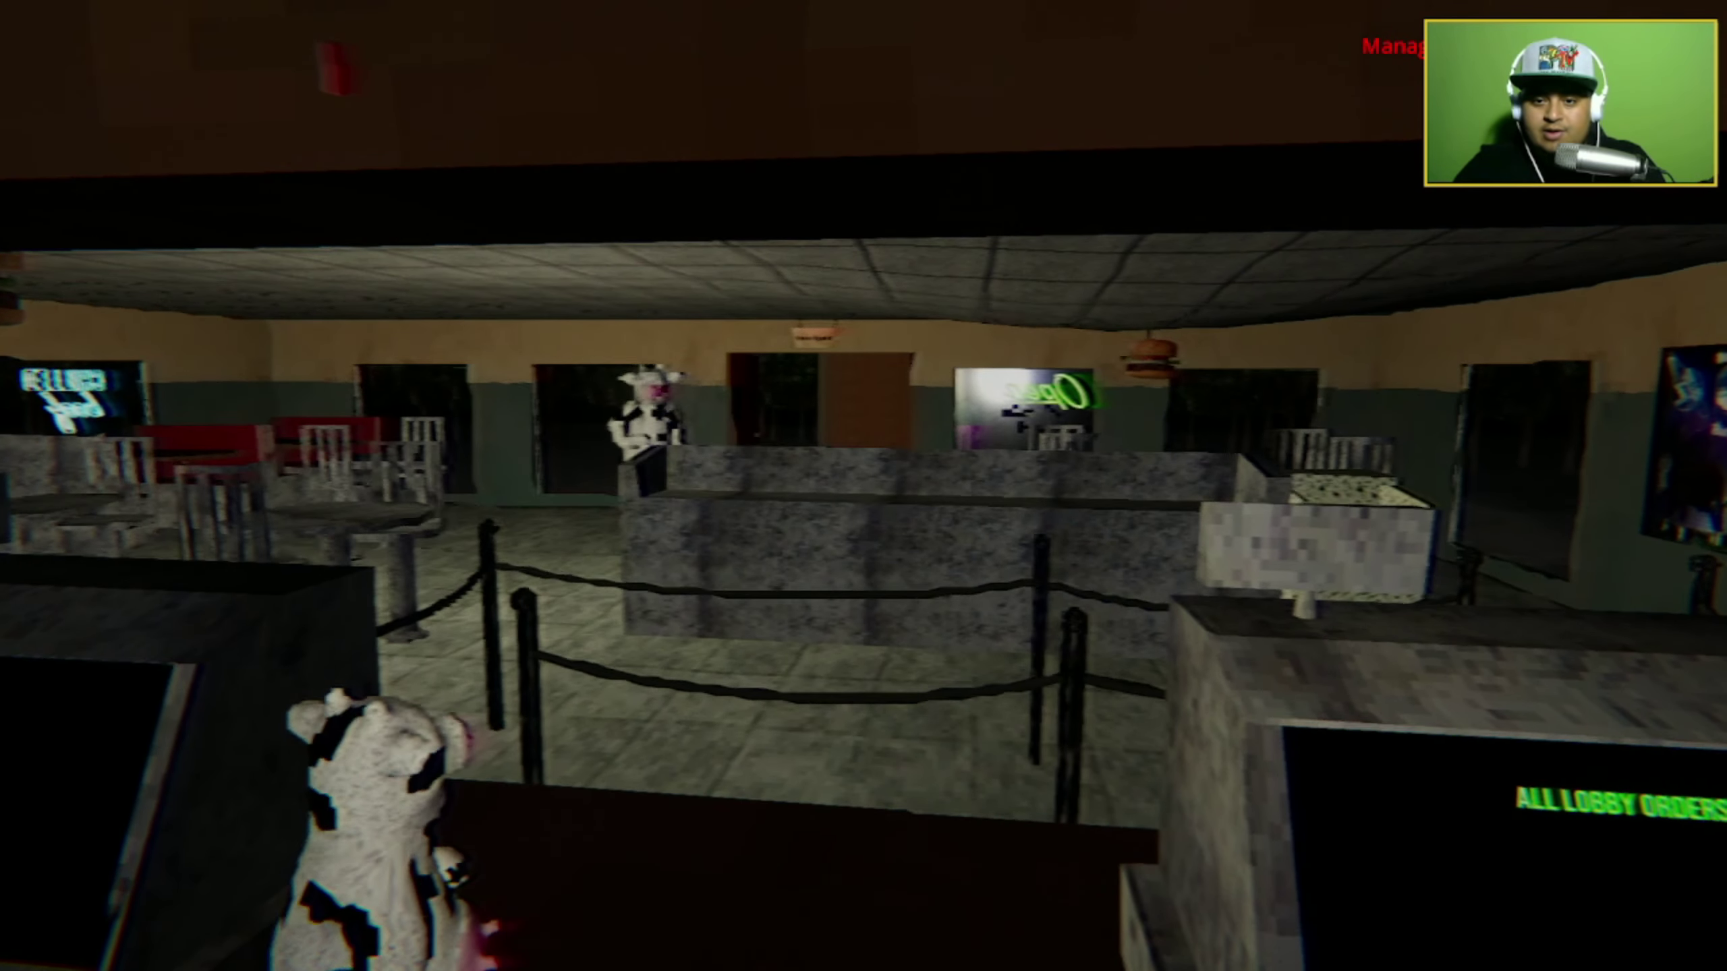
{"action": "key", "text": "w"}
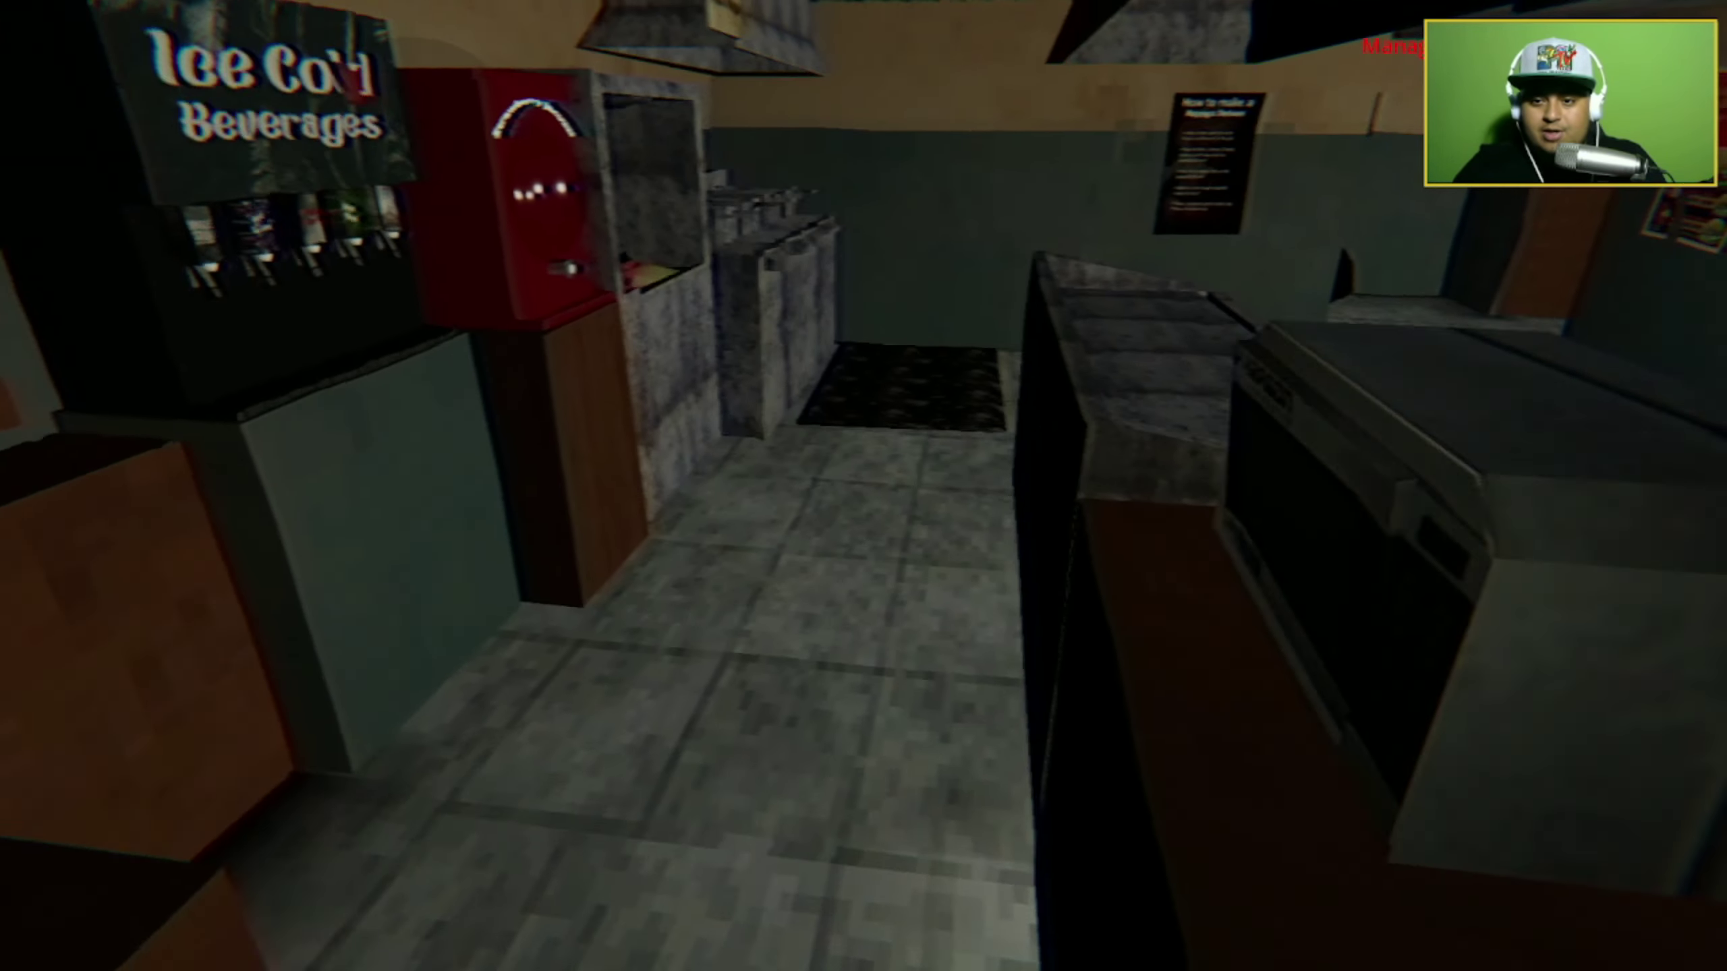
Walk into the dark shelved back room, then come back to the front registers.
{"action": "key", "text": "w"}
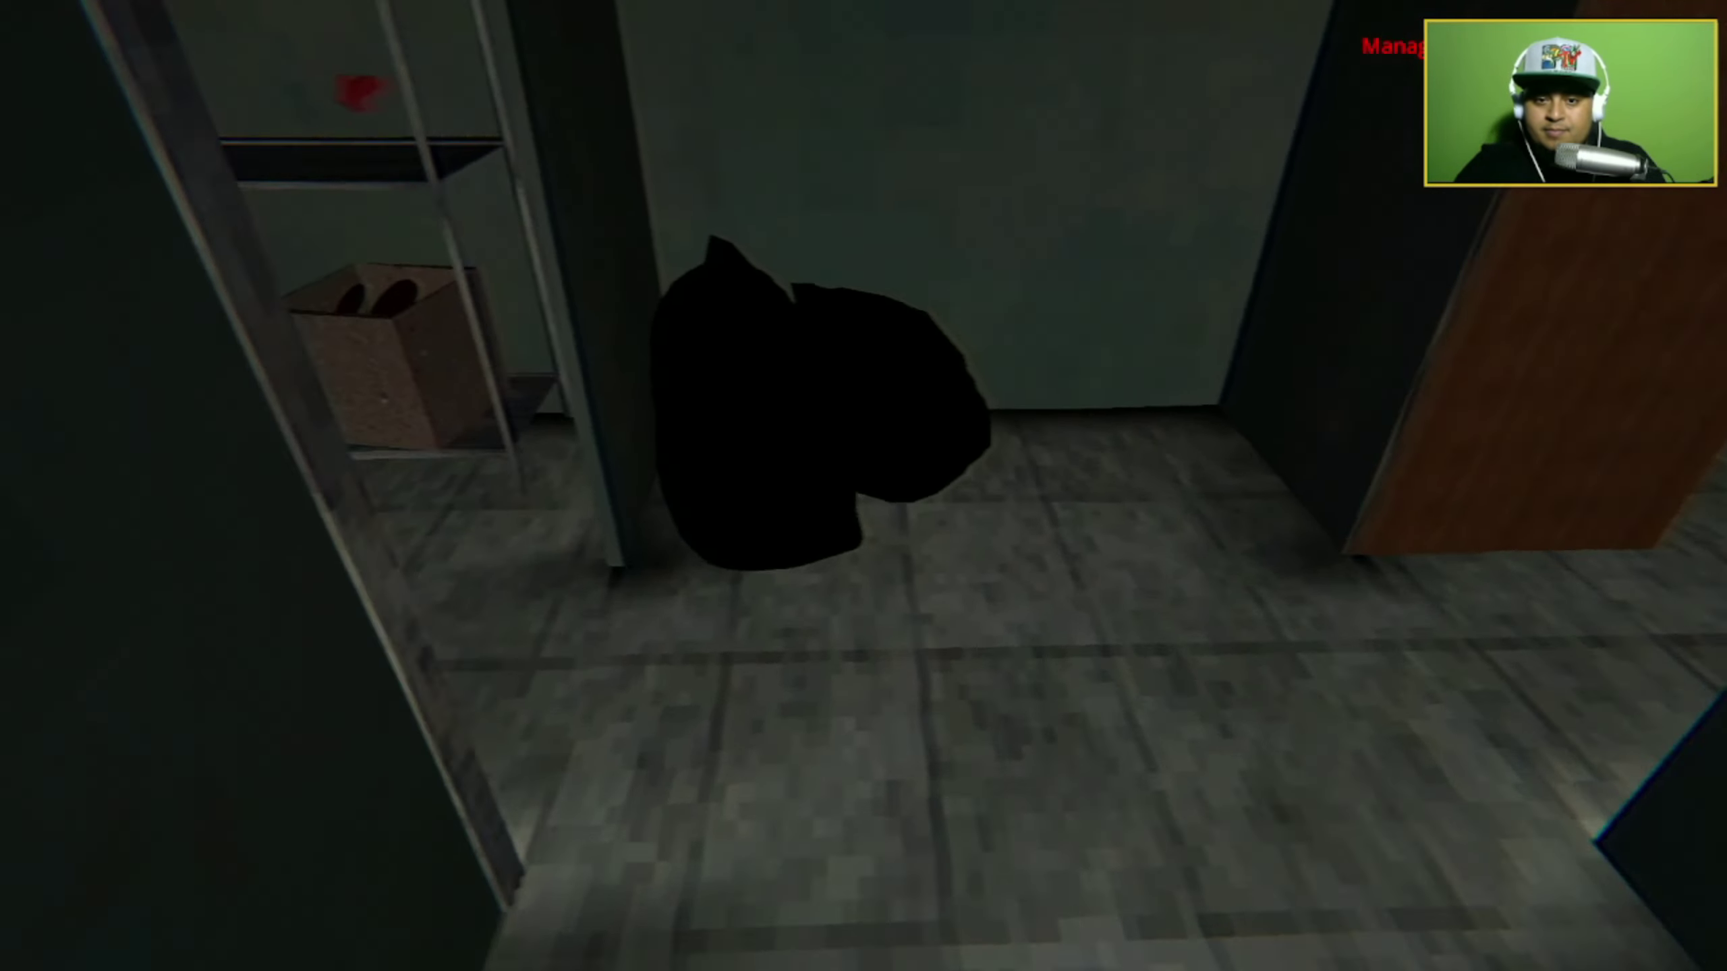
{"action": "key", "text": "w"}
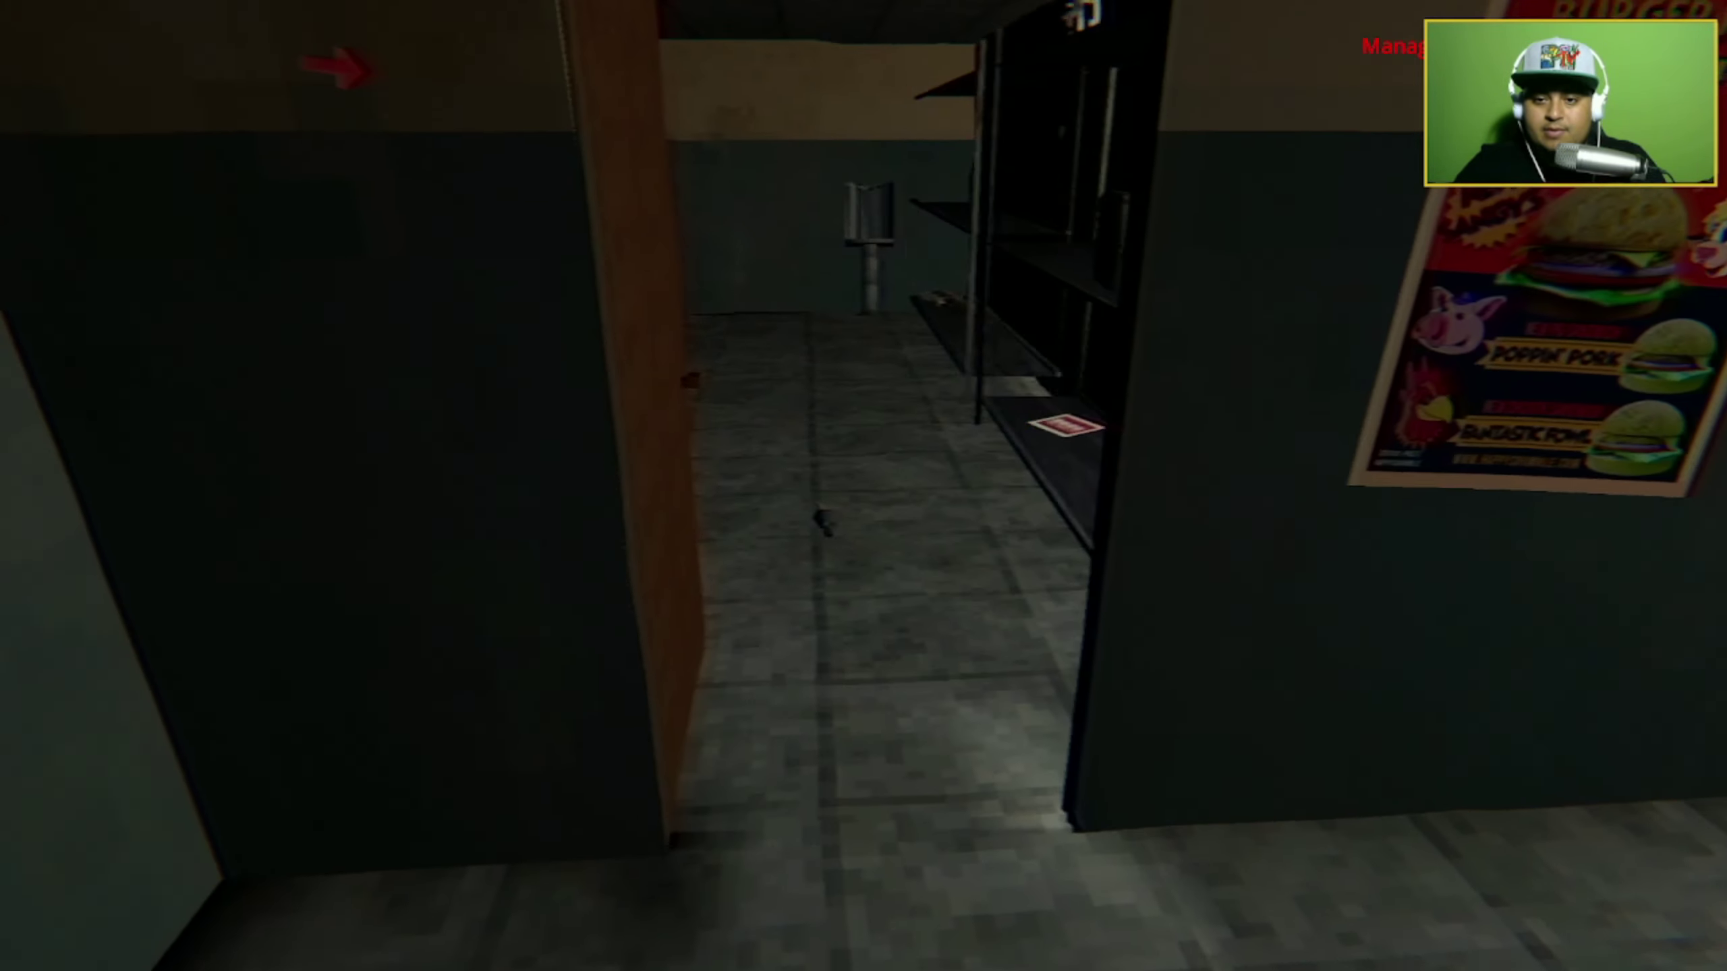
{"action": "key", "text": "w"}
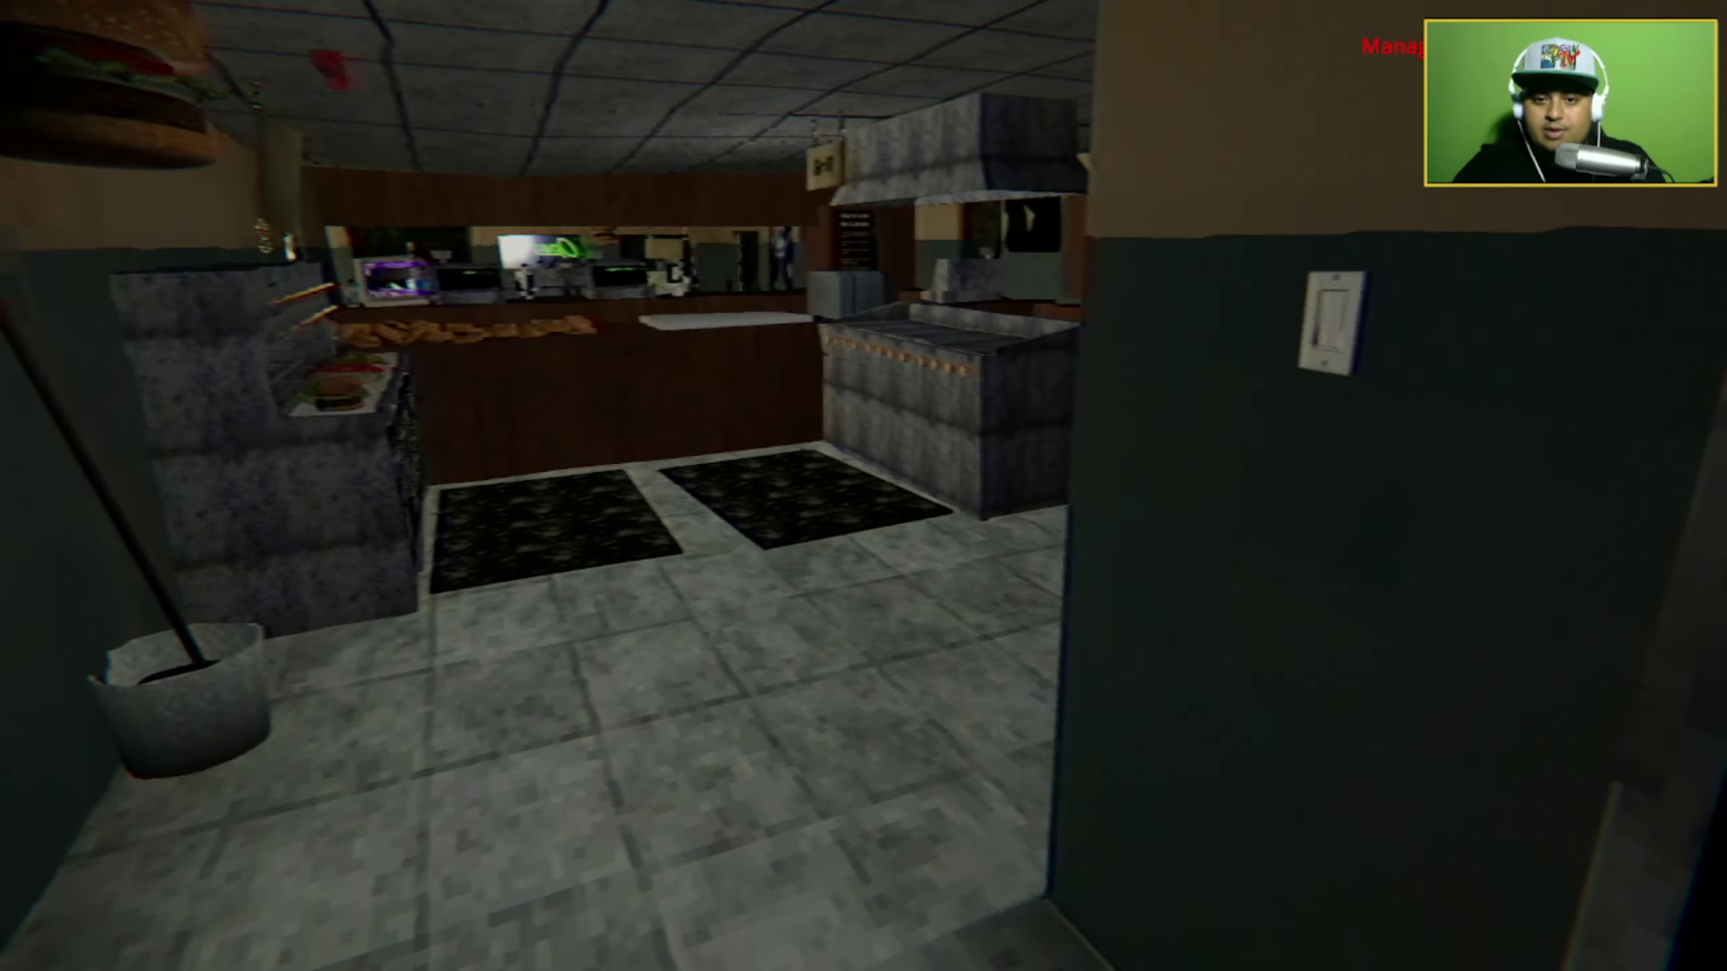
{"action": "key", "text": "w"}
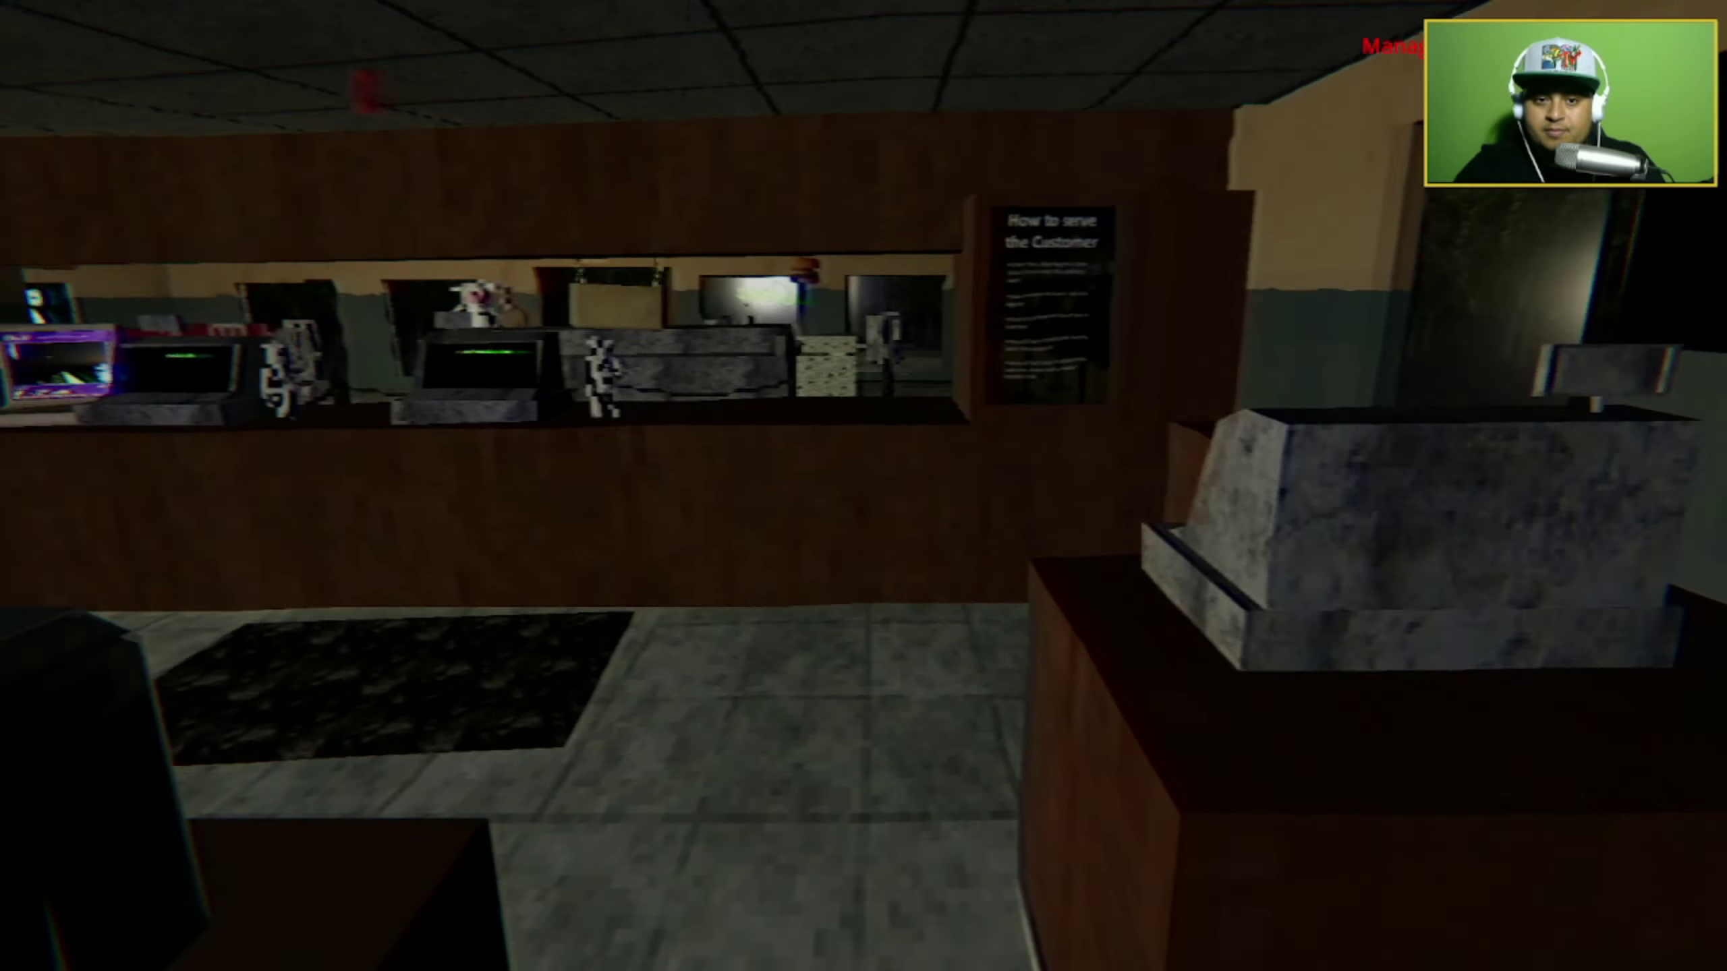
{"action": "key", "text": "w"}
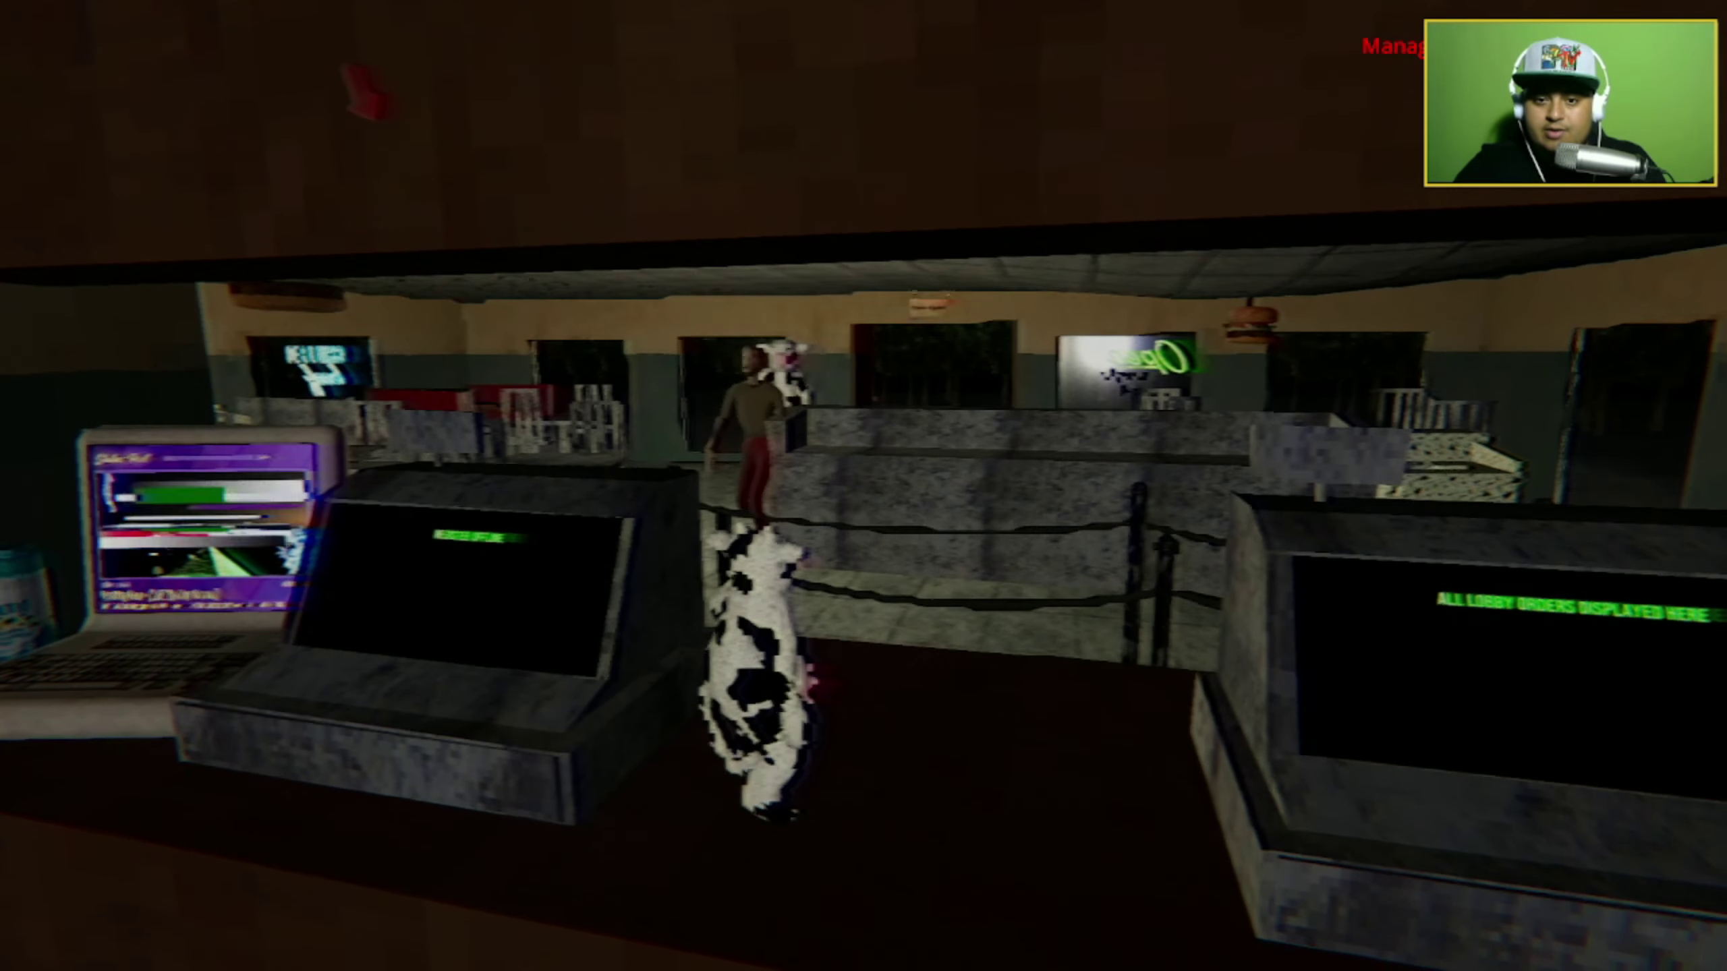
{"action": "key", "text": "s"}
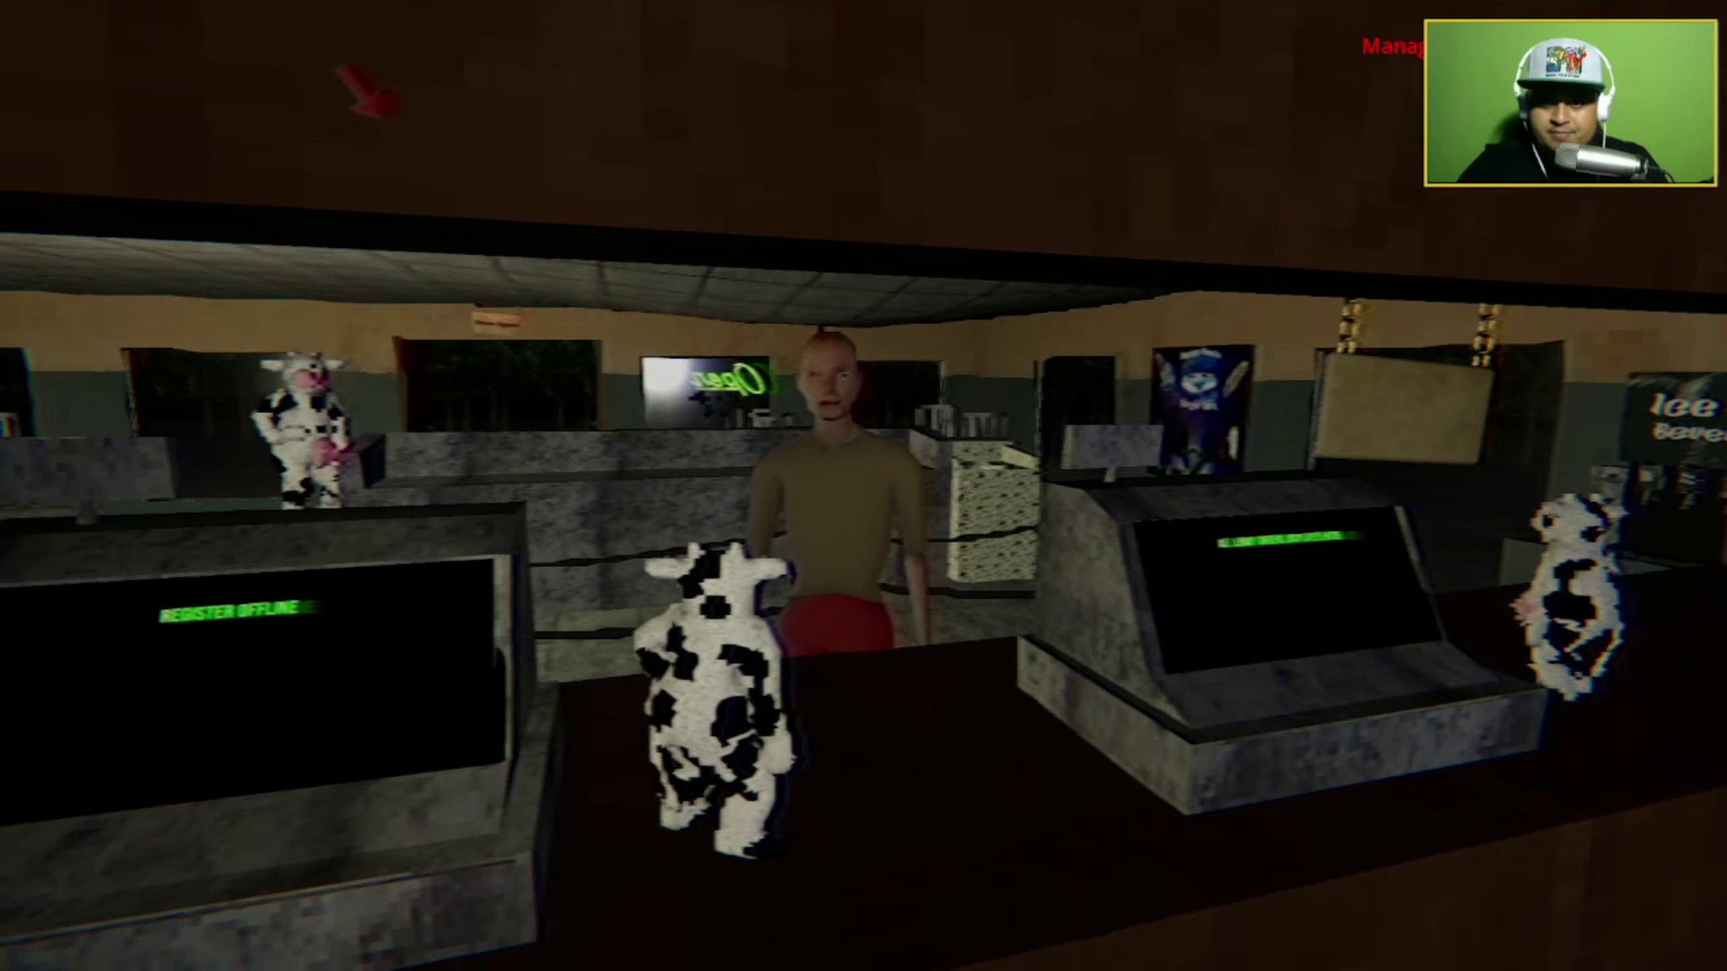
Collect the customer's cash payment at the right register.
{"action": "key", "text": "s"}
{"action": "key", "text": "w"}
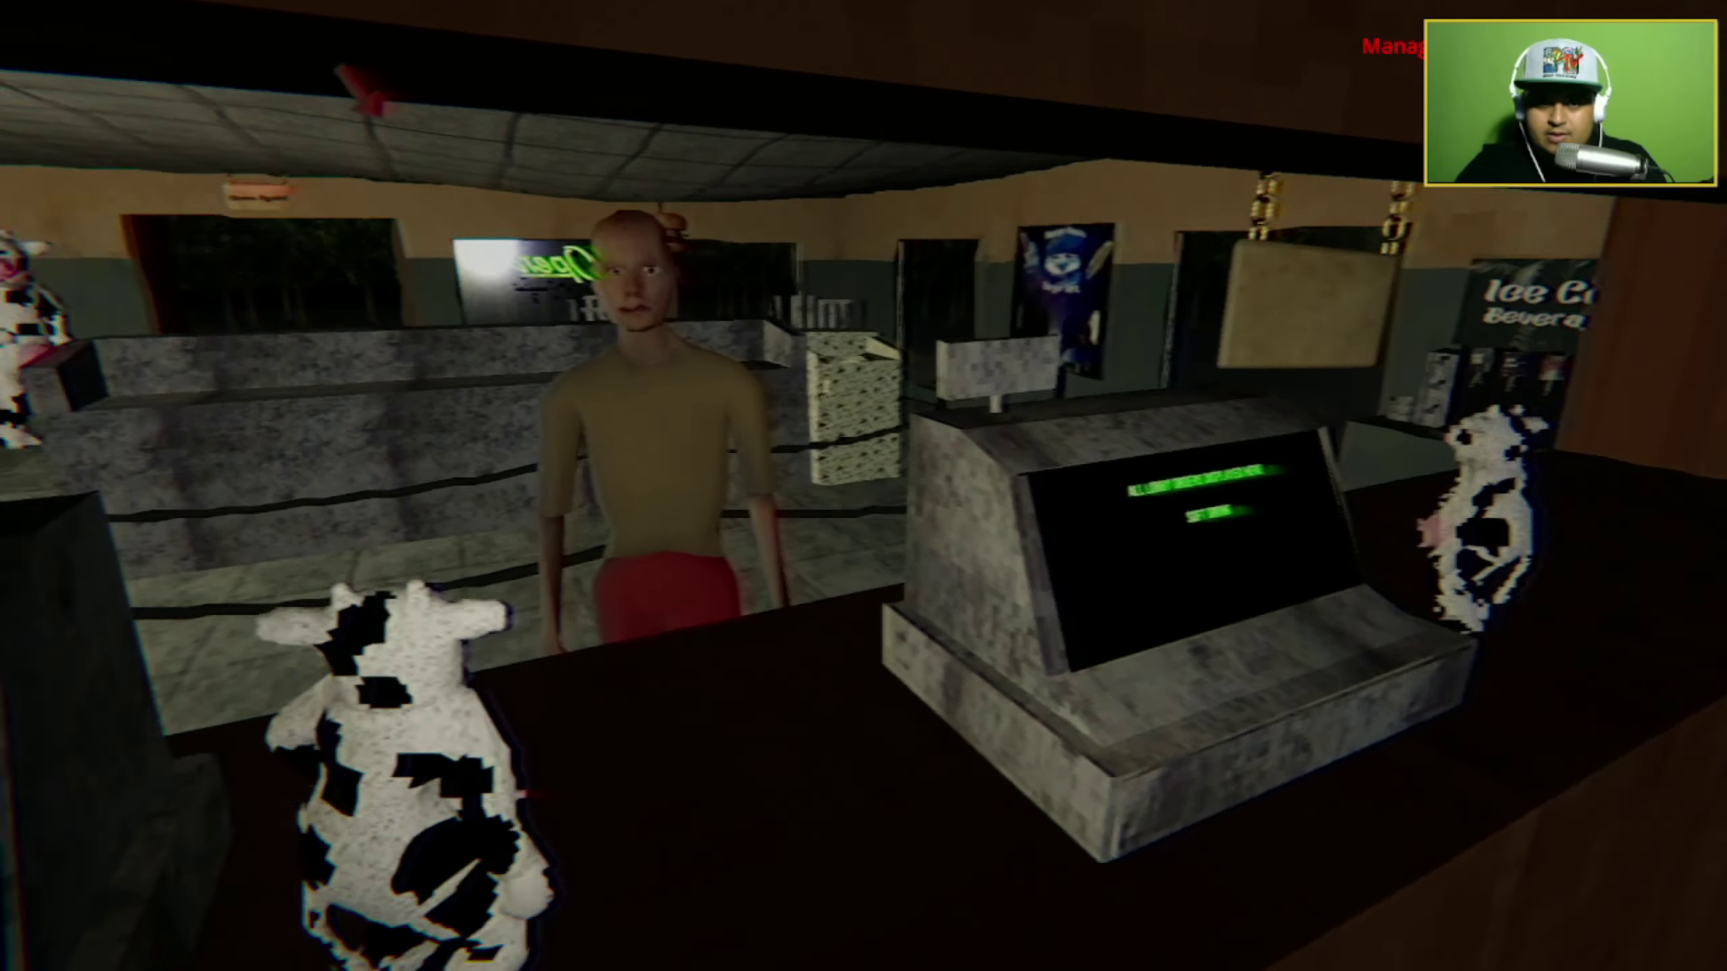
{"action": "key", "text": "w"}
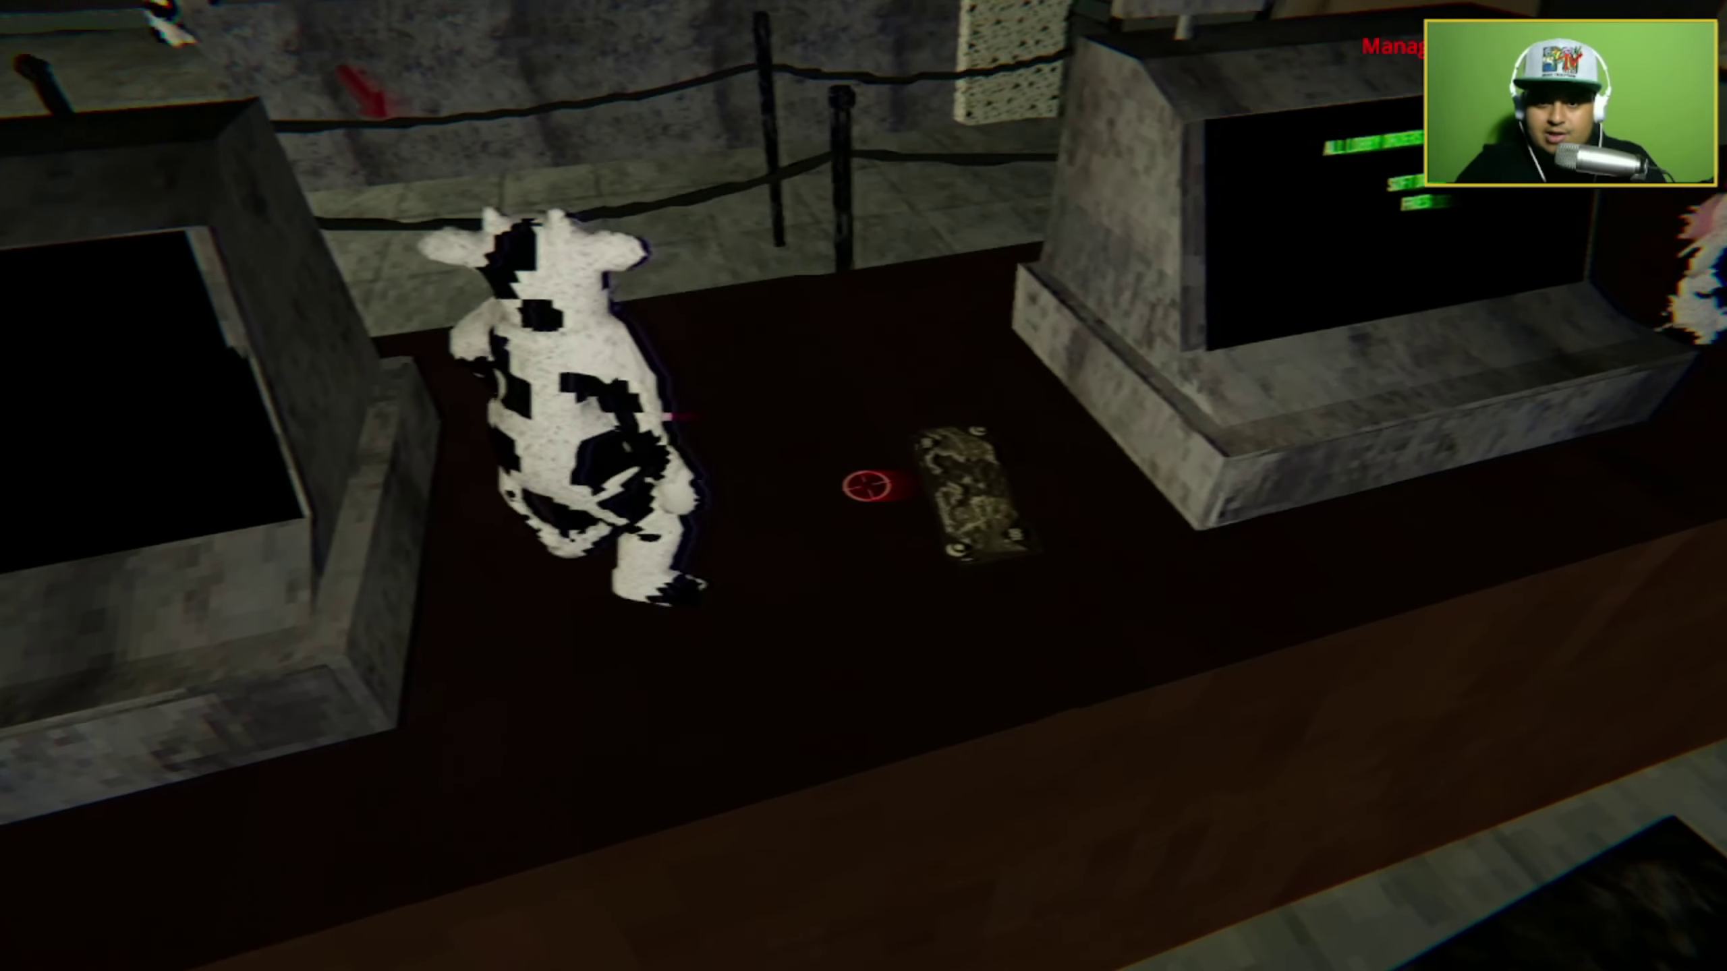
{"action": "left_click", "coordinate": [864, 482]}
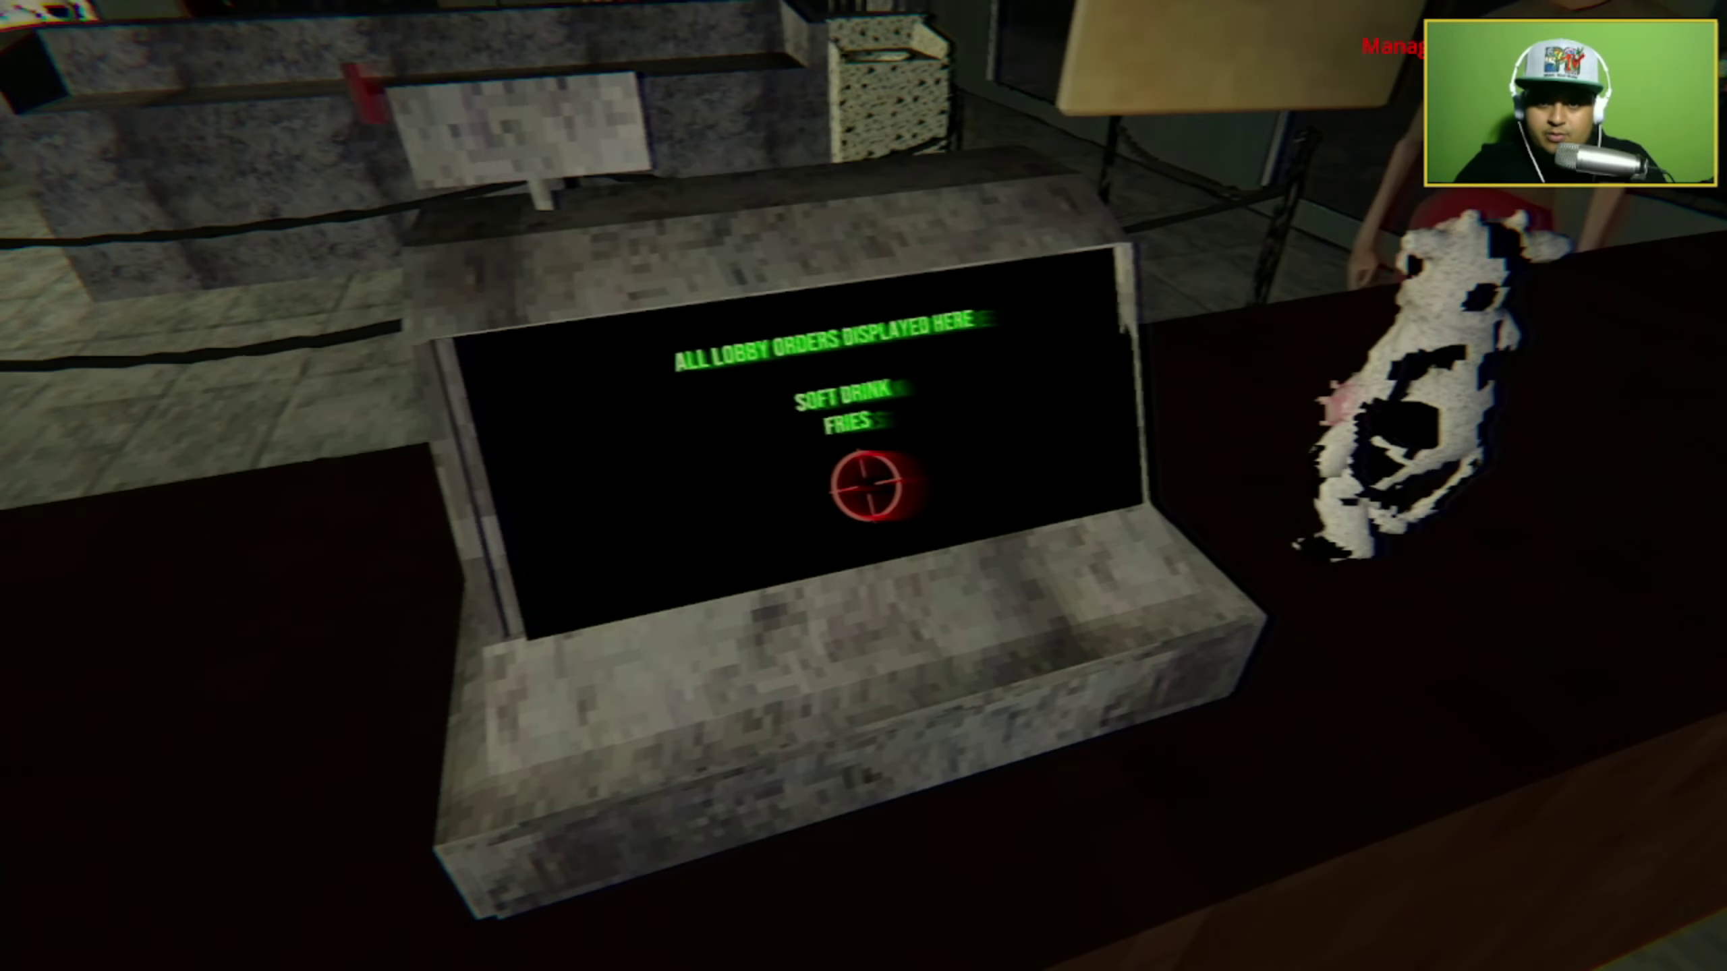
{"action": "key", "text": "s"}
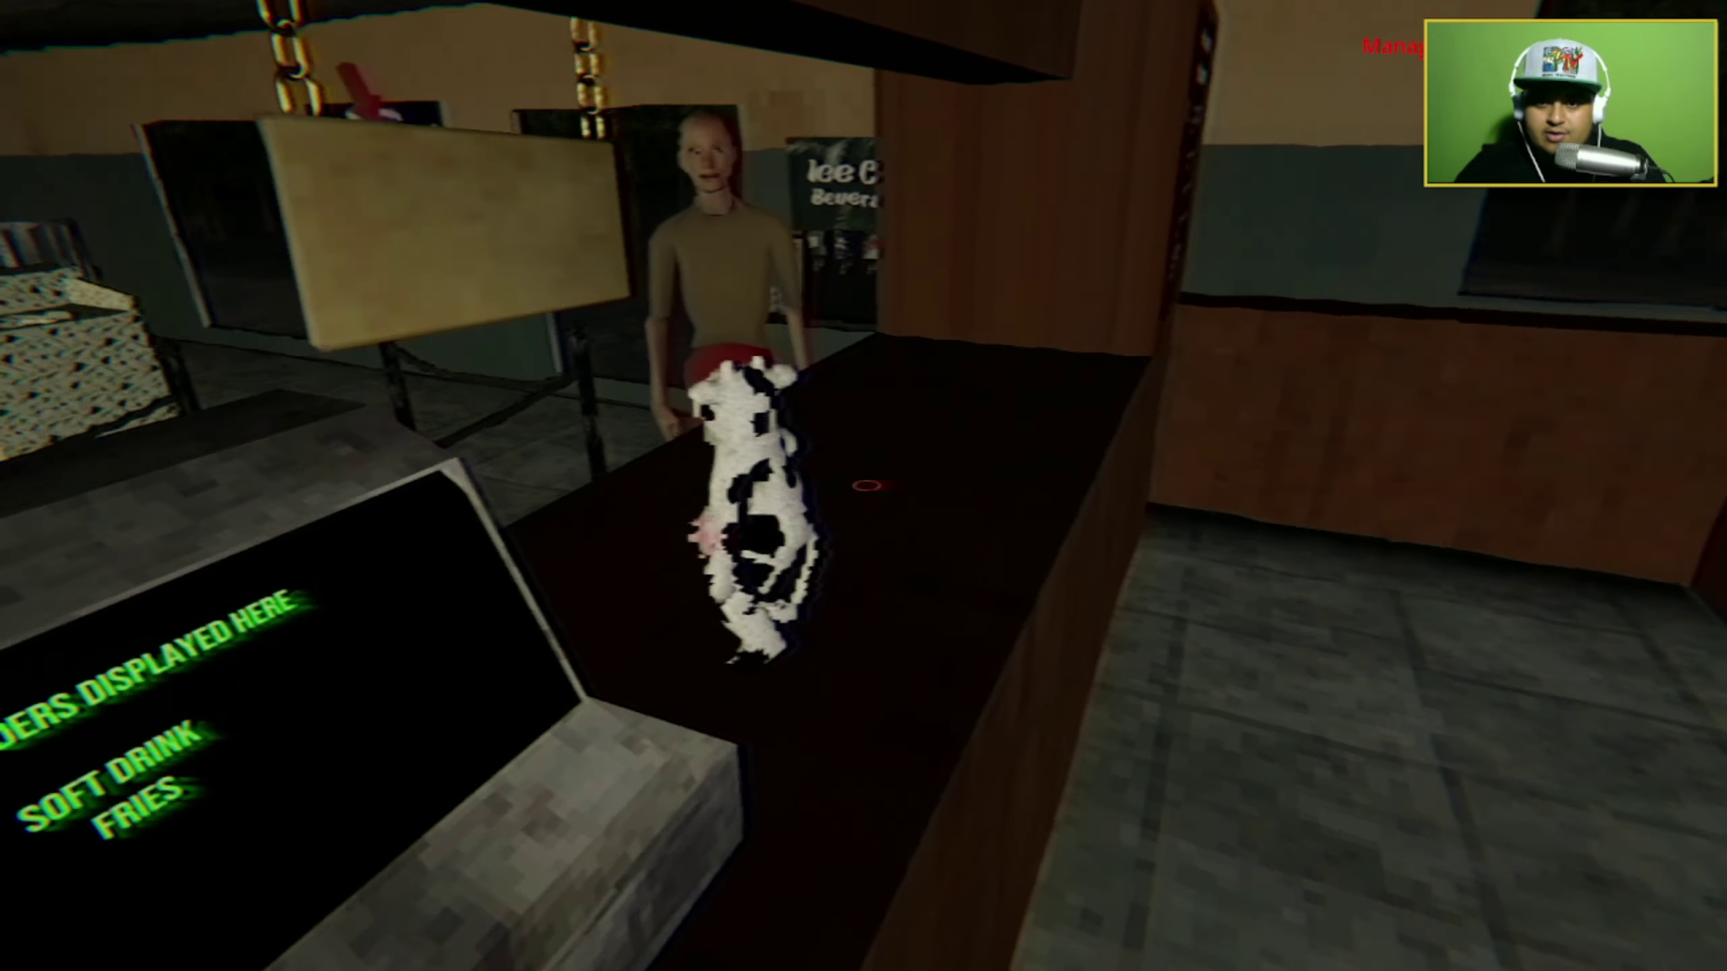
Get a soft drink cup, fill a fries box, and place the fries on the counter.
{"action": "key", "text": "w"}
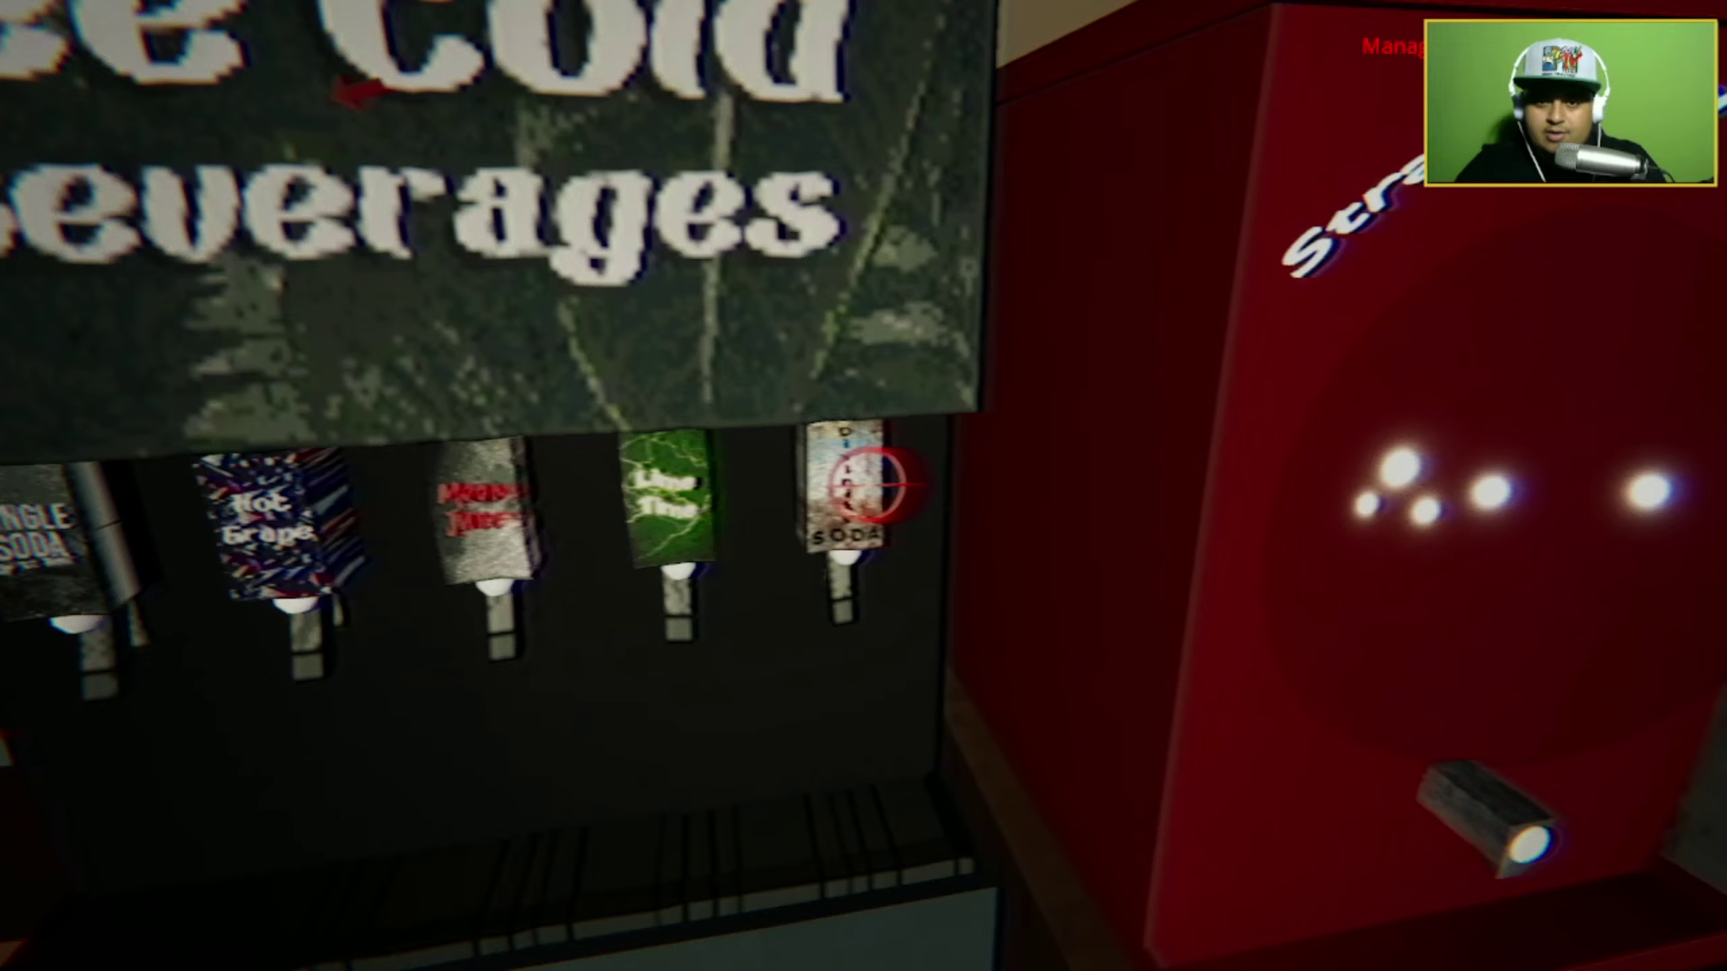
{"action": "left_click", "coordinate": [864, 486]}
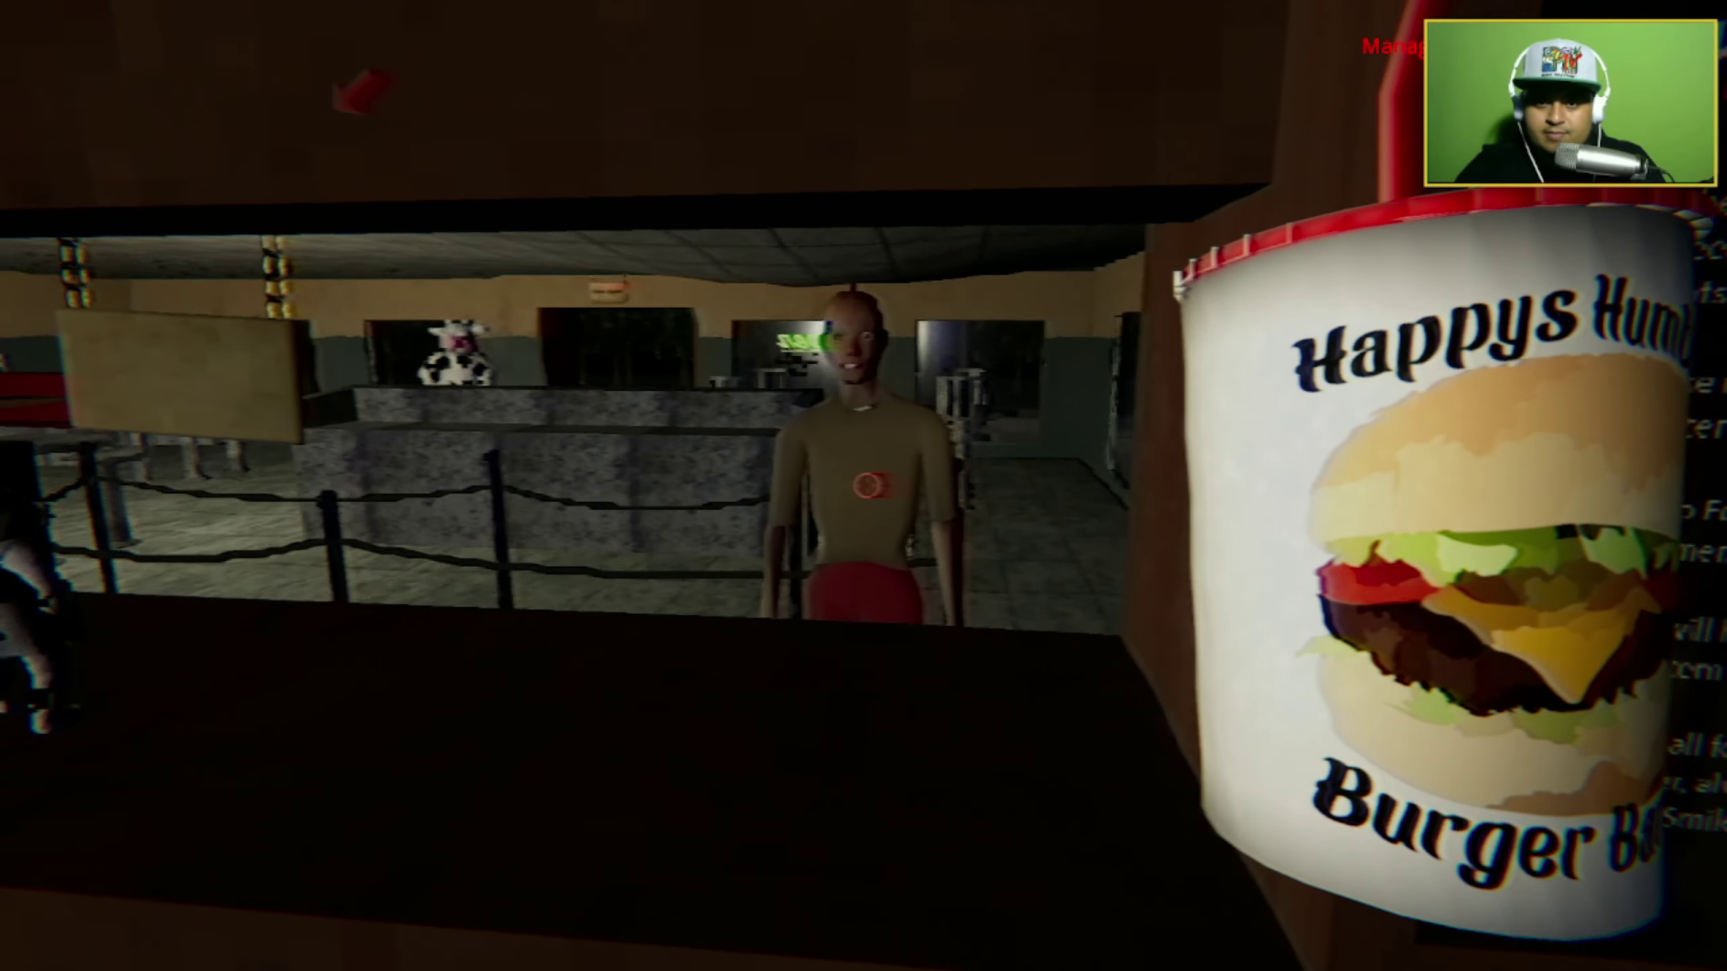
{"action": "key", "text": "w"}
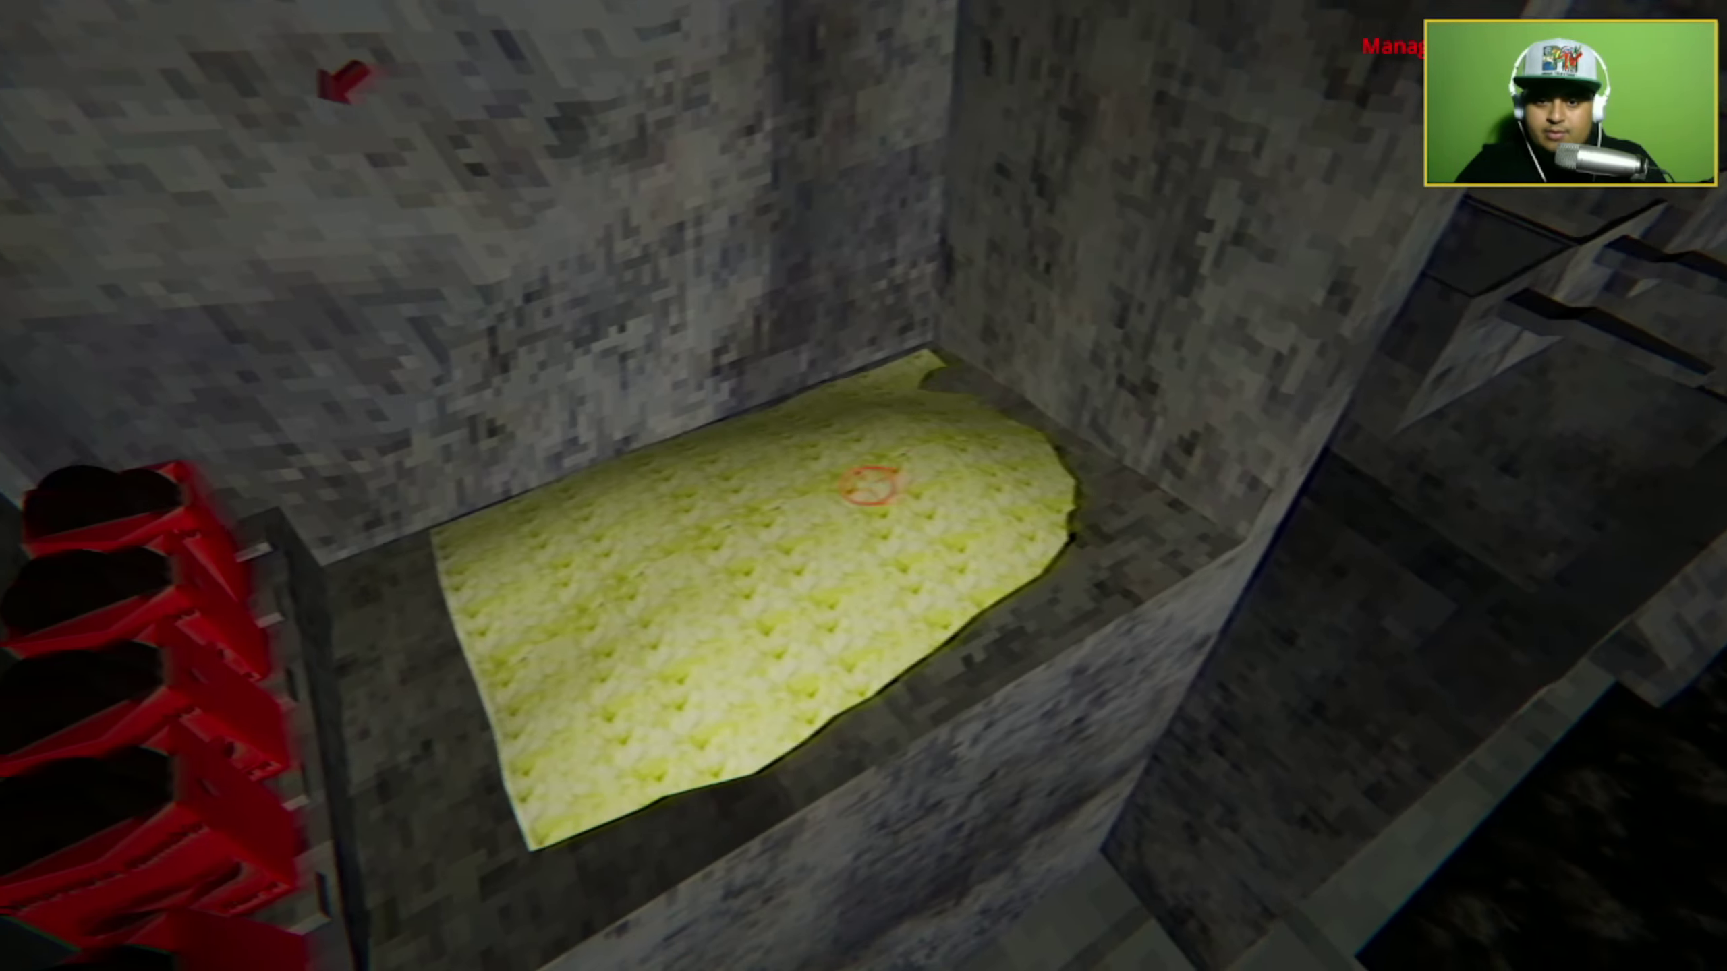
{"action": "left_click", "coordinate": [871, 486]}
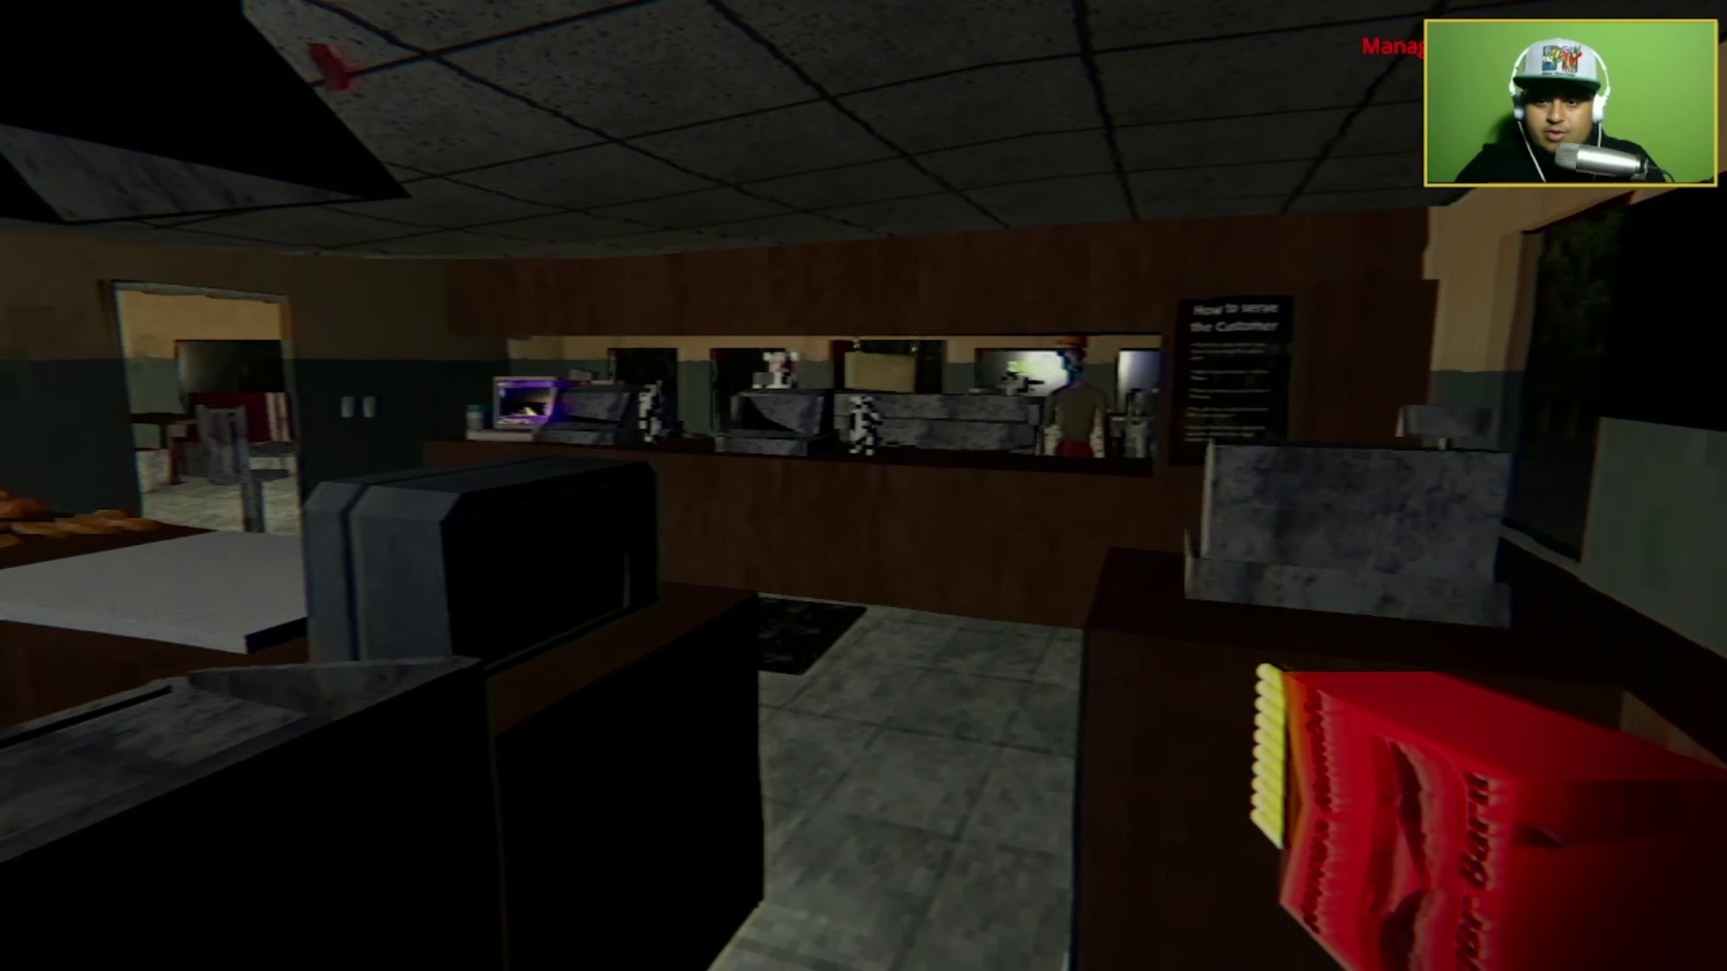
{"action": "key", "text": "w"}
{"action": "left_click", "coordinate": [864, 487]}
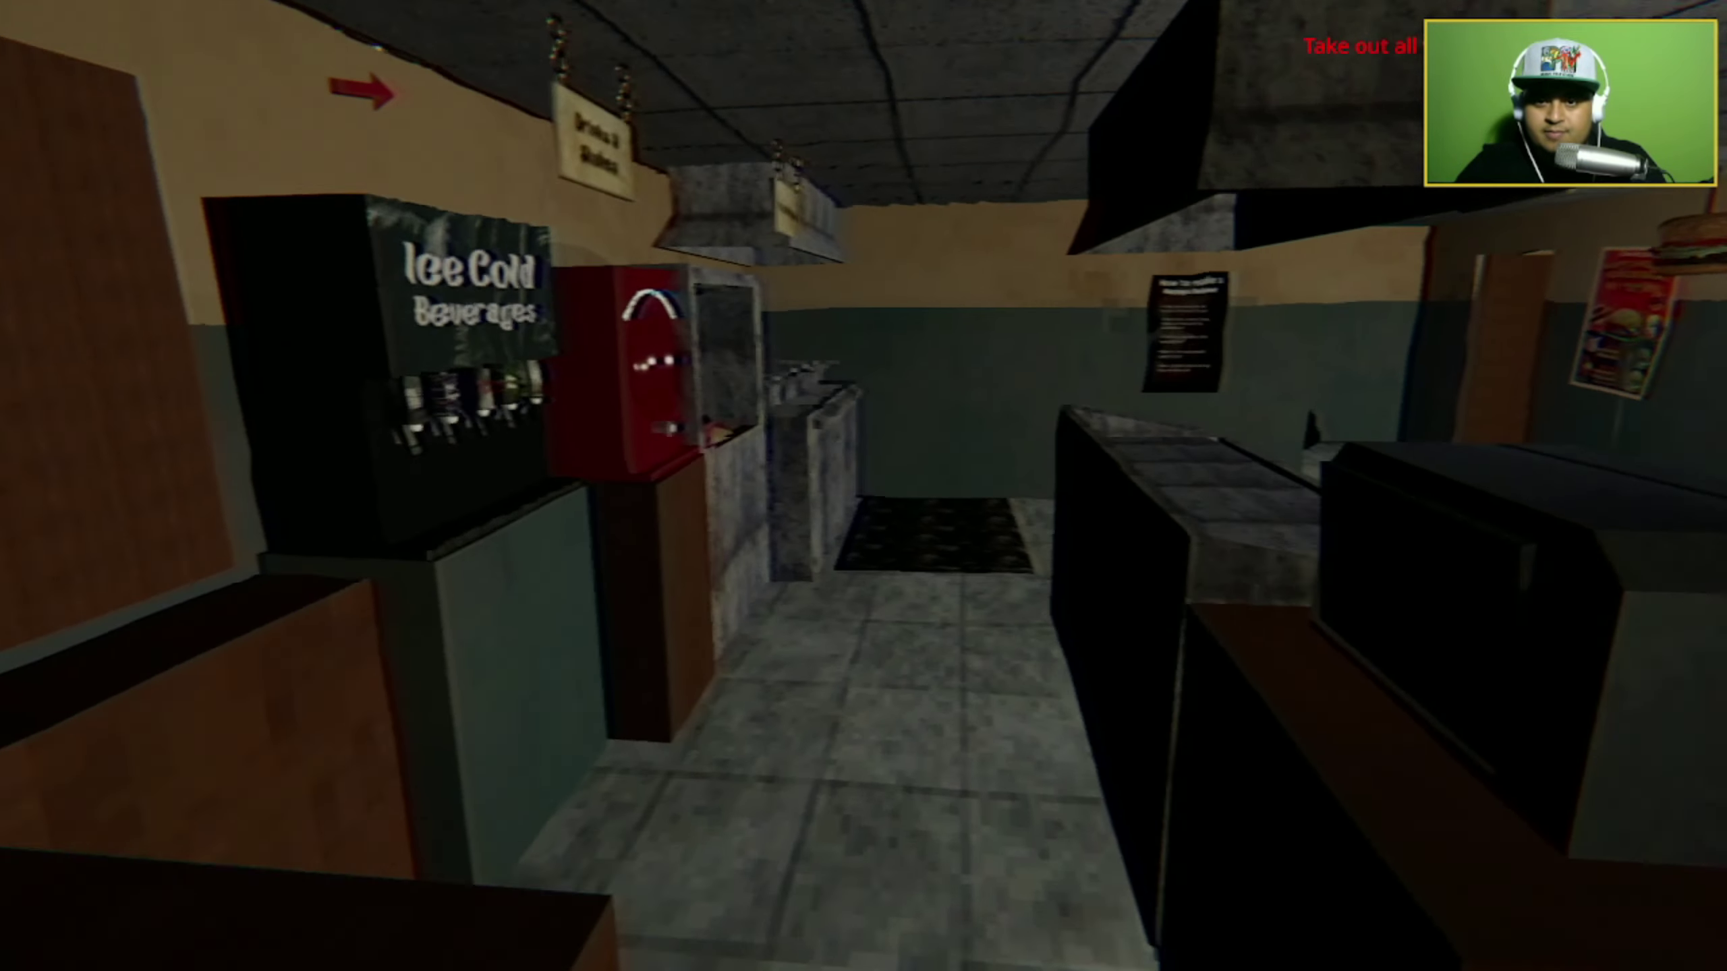
Take the trash bag out the back door to the dumpster, then return through the storage corridor.
{"action": "key", "text": "w"}
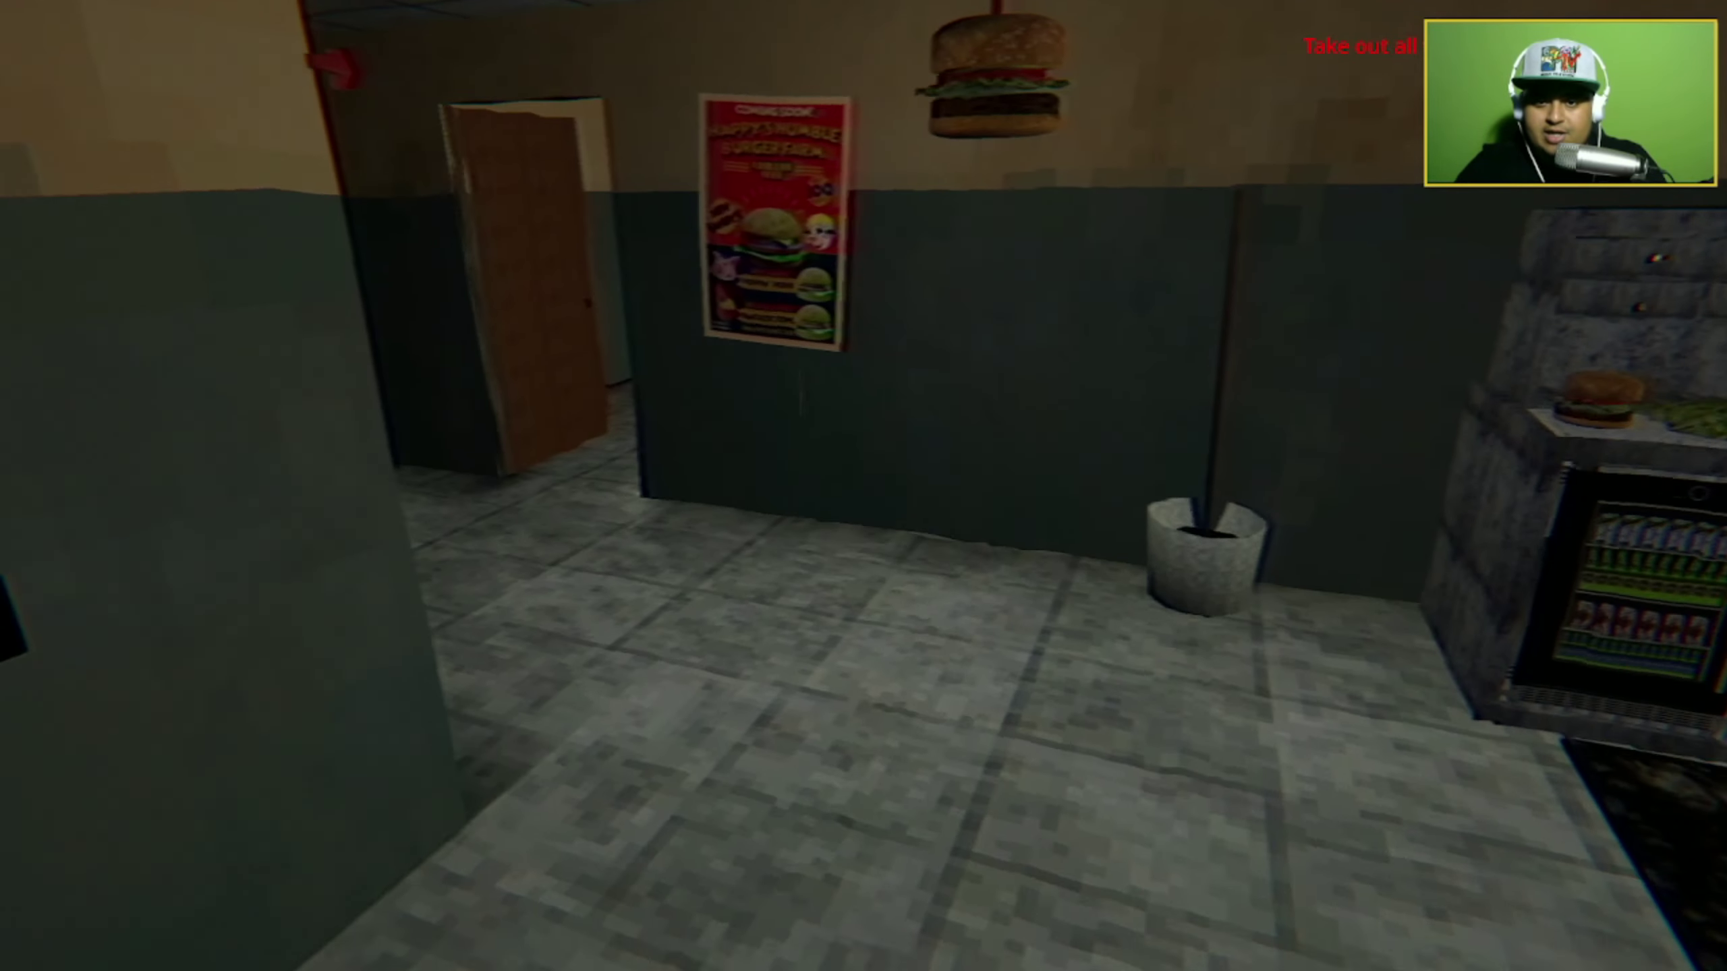
{"action": "key", "text": "w"}
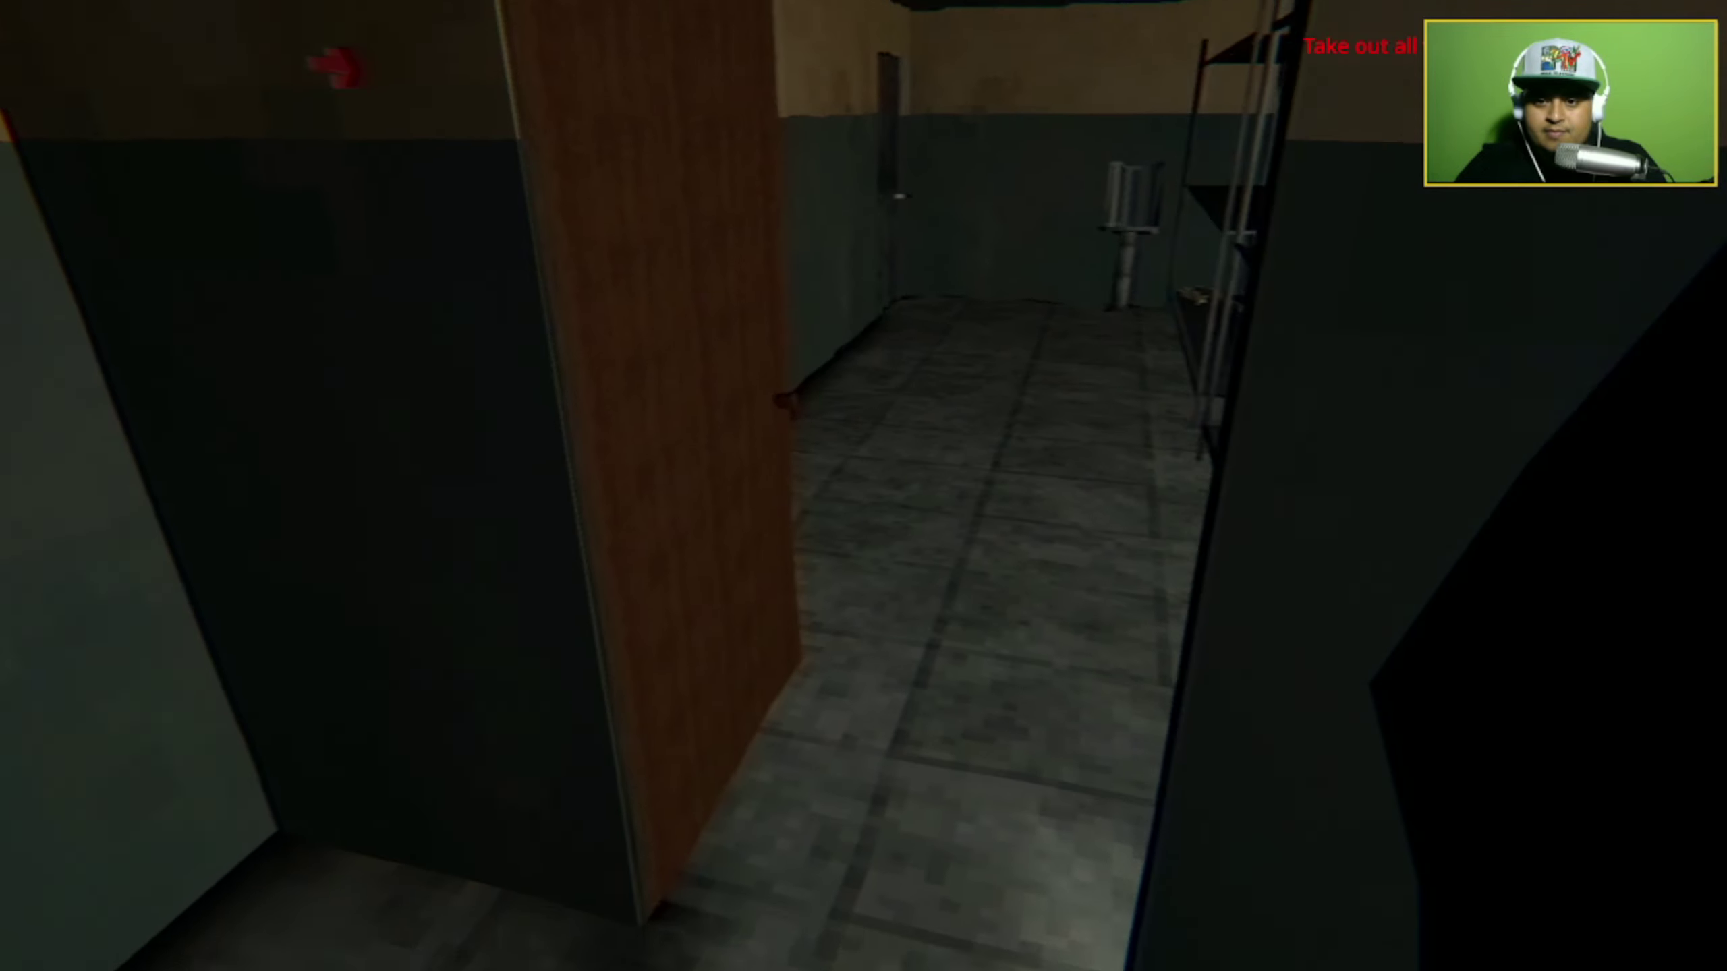
{"action": "key", "text": "w"}
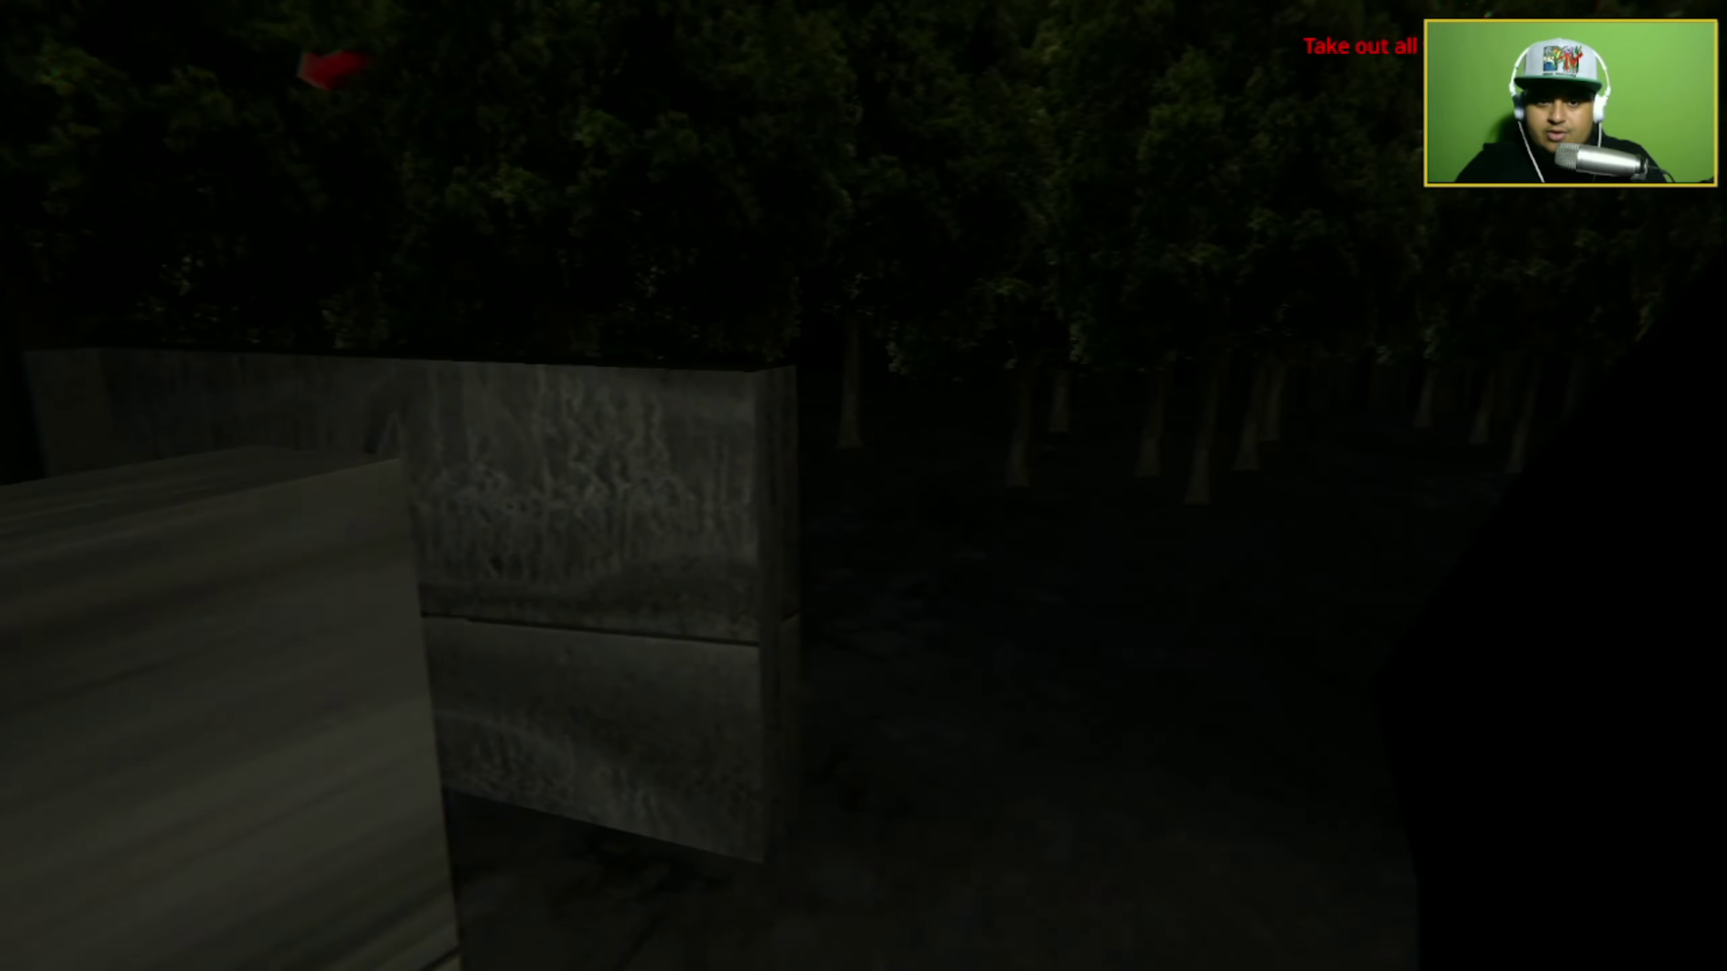
{"action": "key", "text": "w"}
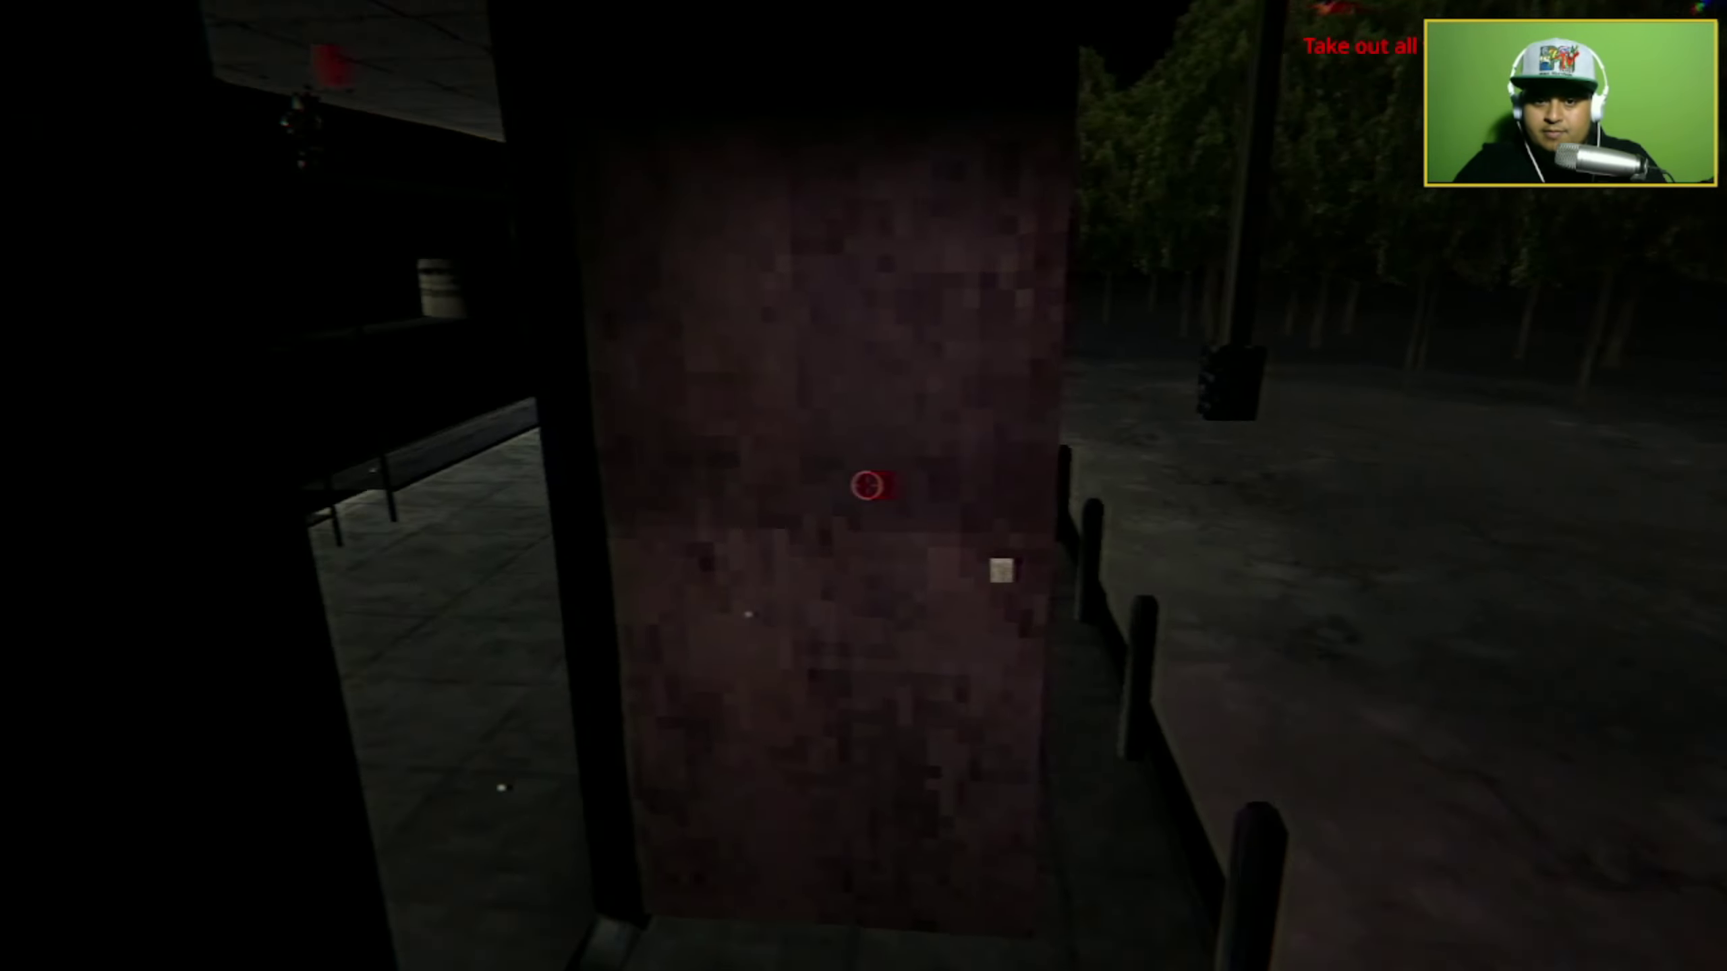
{"action": "key", "text": "w"}
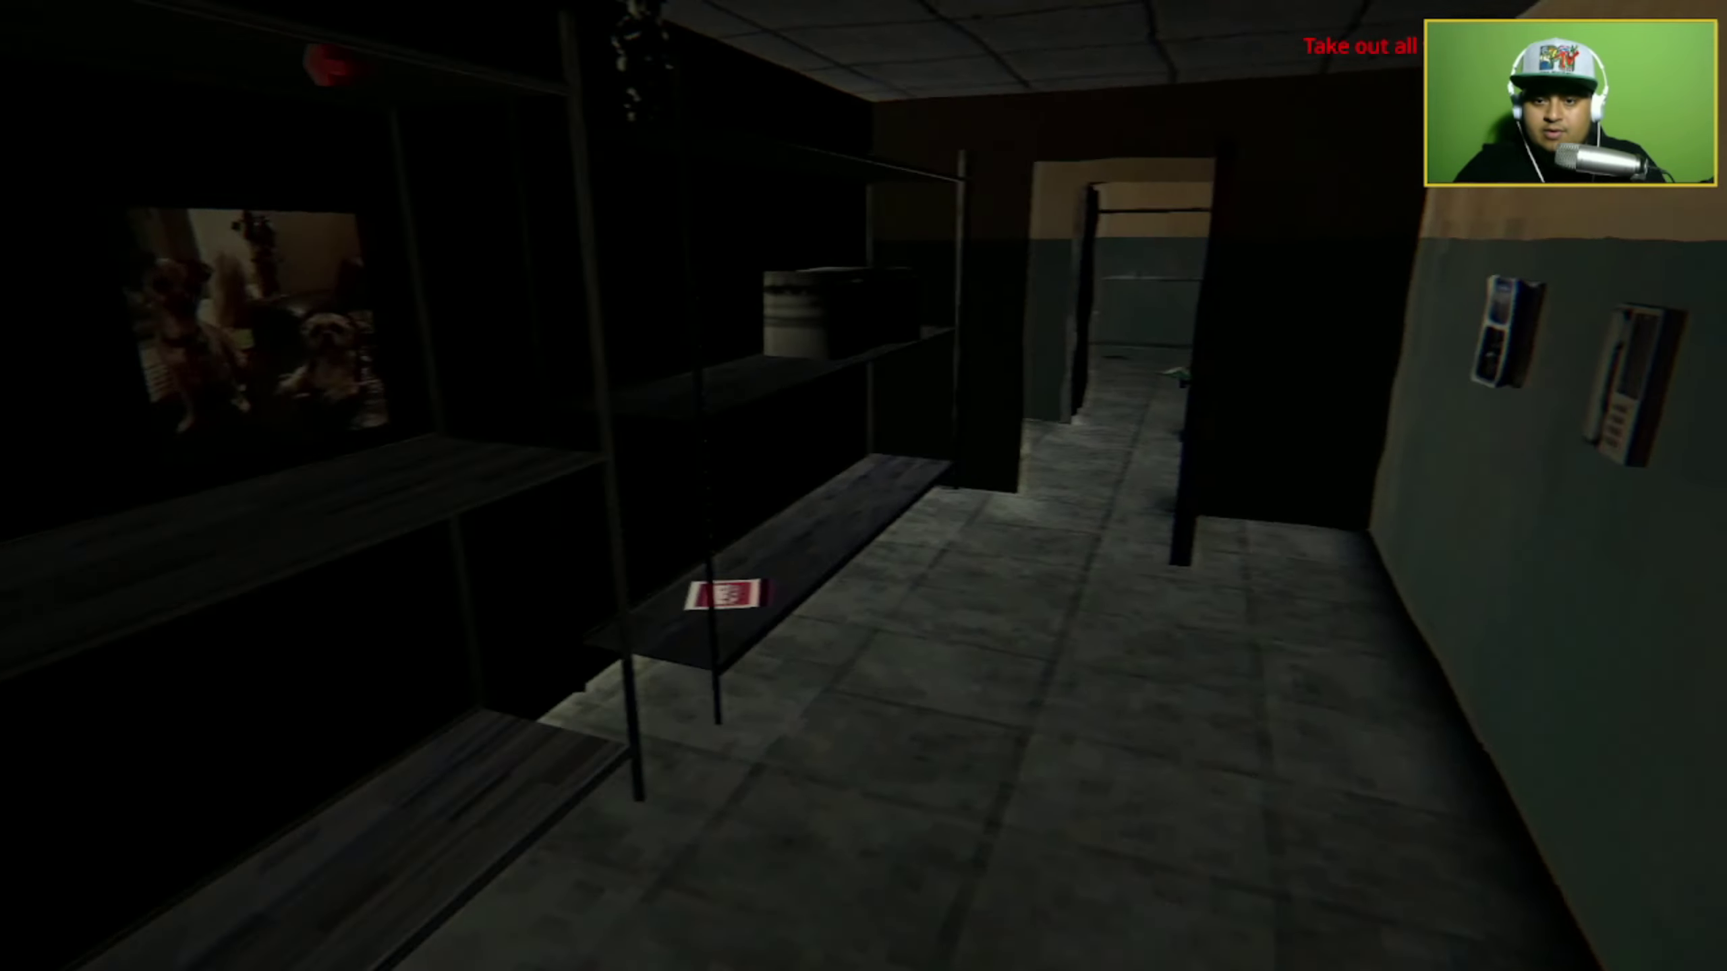
{"action": "key", "text": "w"}
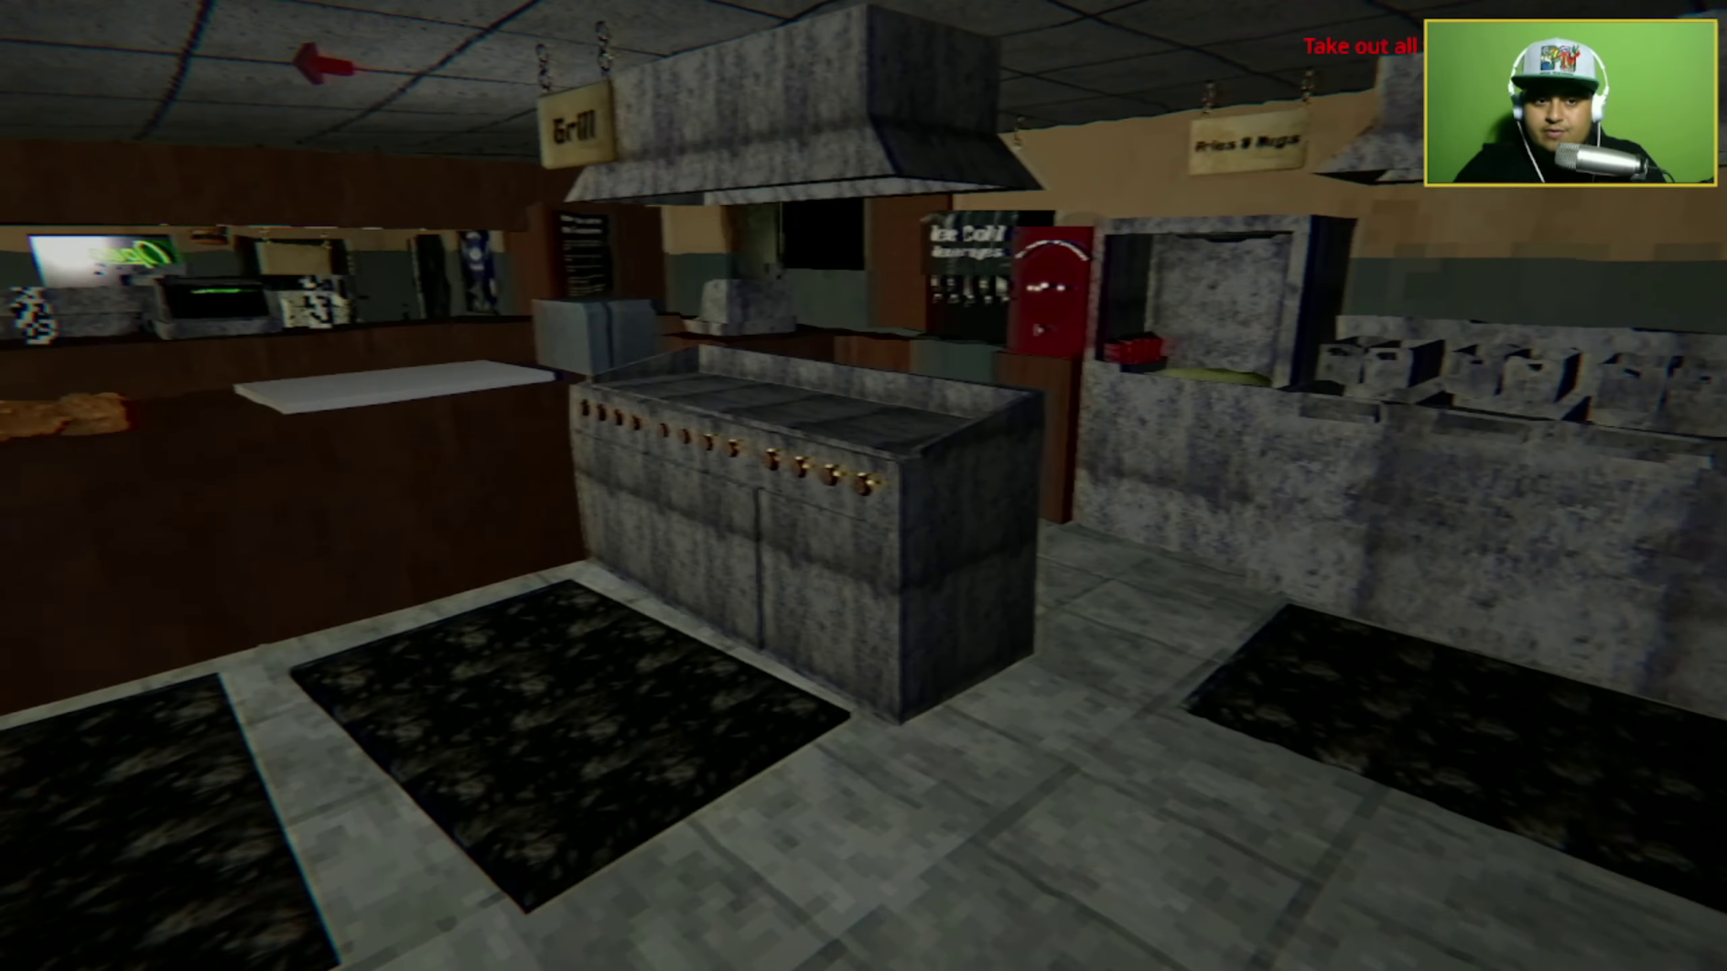
Take the purple-shirted customer's 100-credit bill, then grab a red fry container in the kitchen.
{"action": "key", "text": "w"}
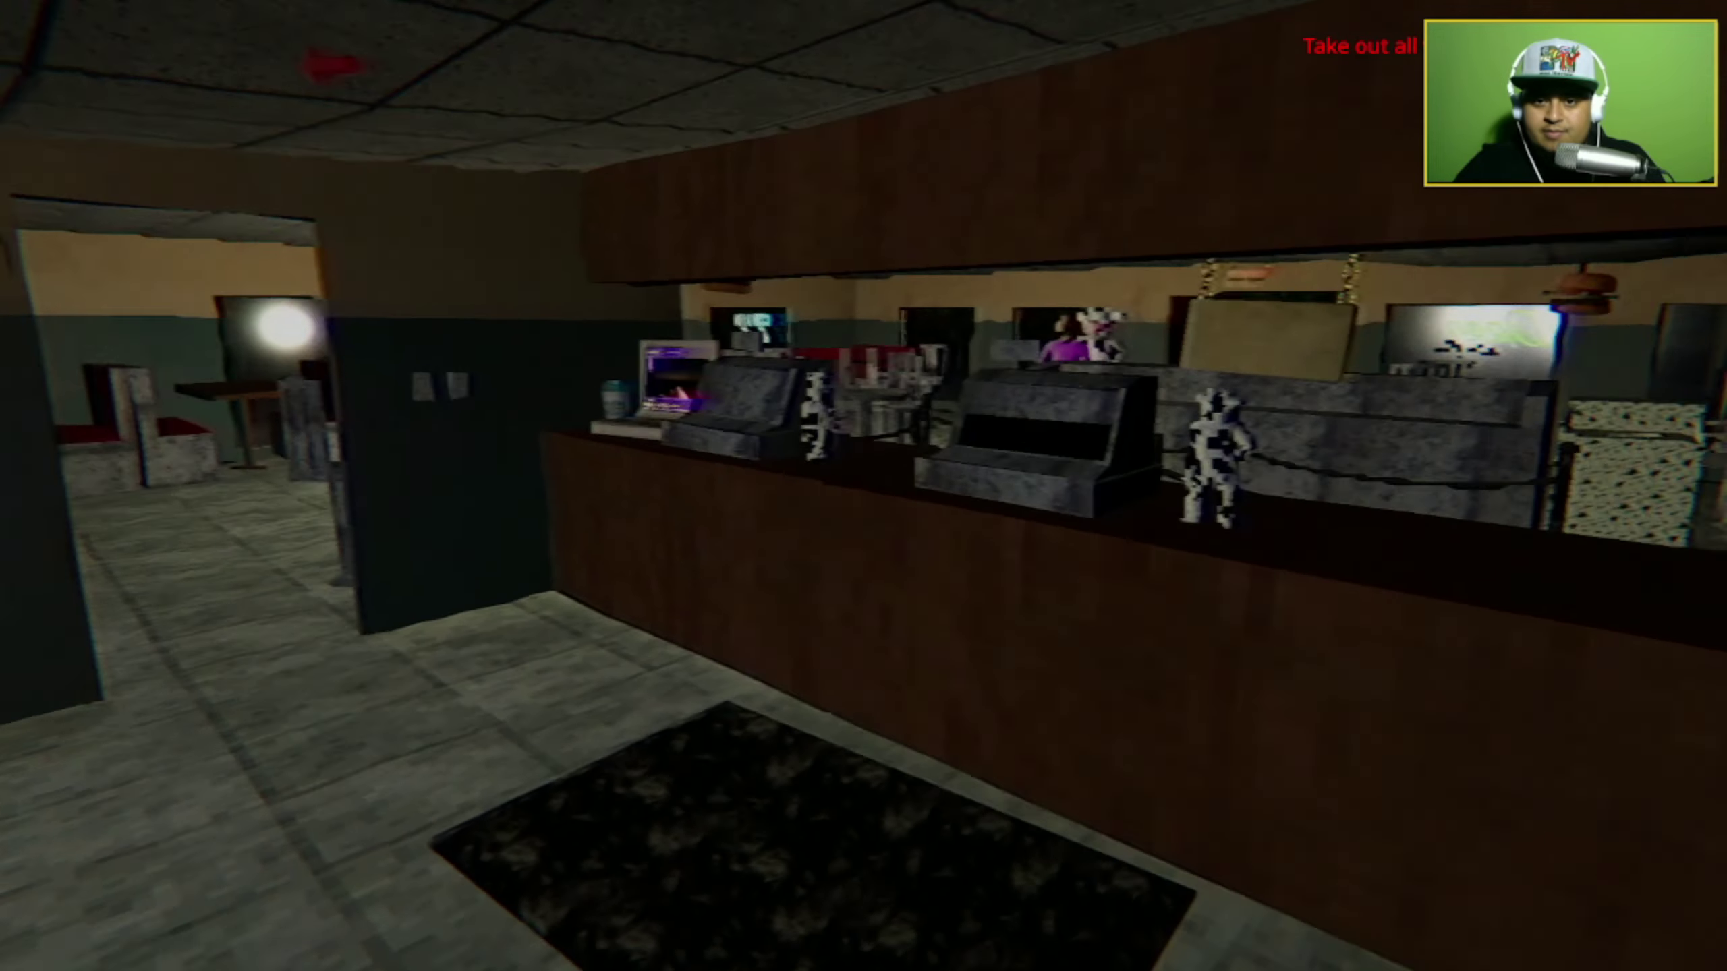
{"action": "key", "text": "w"}
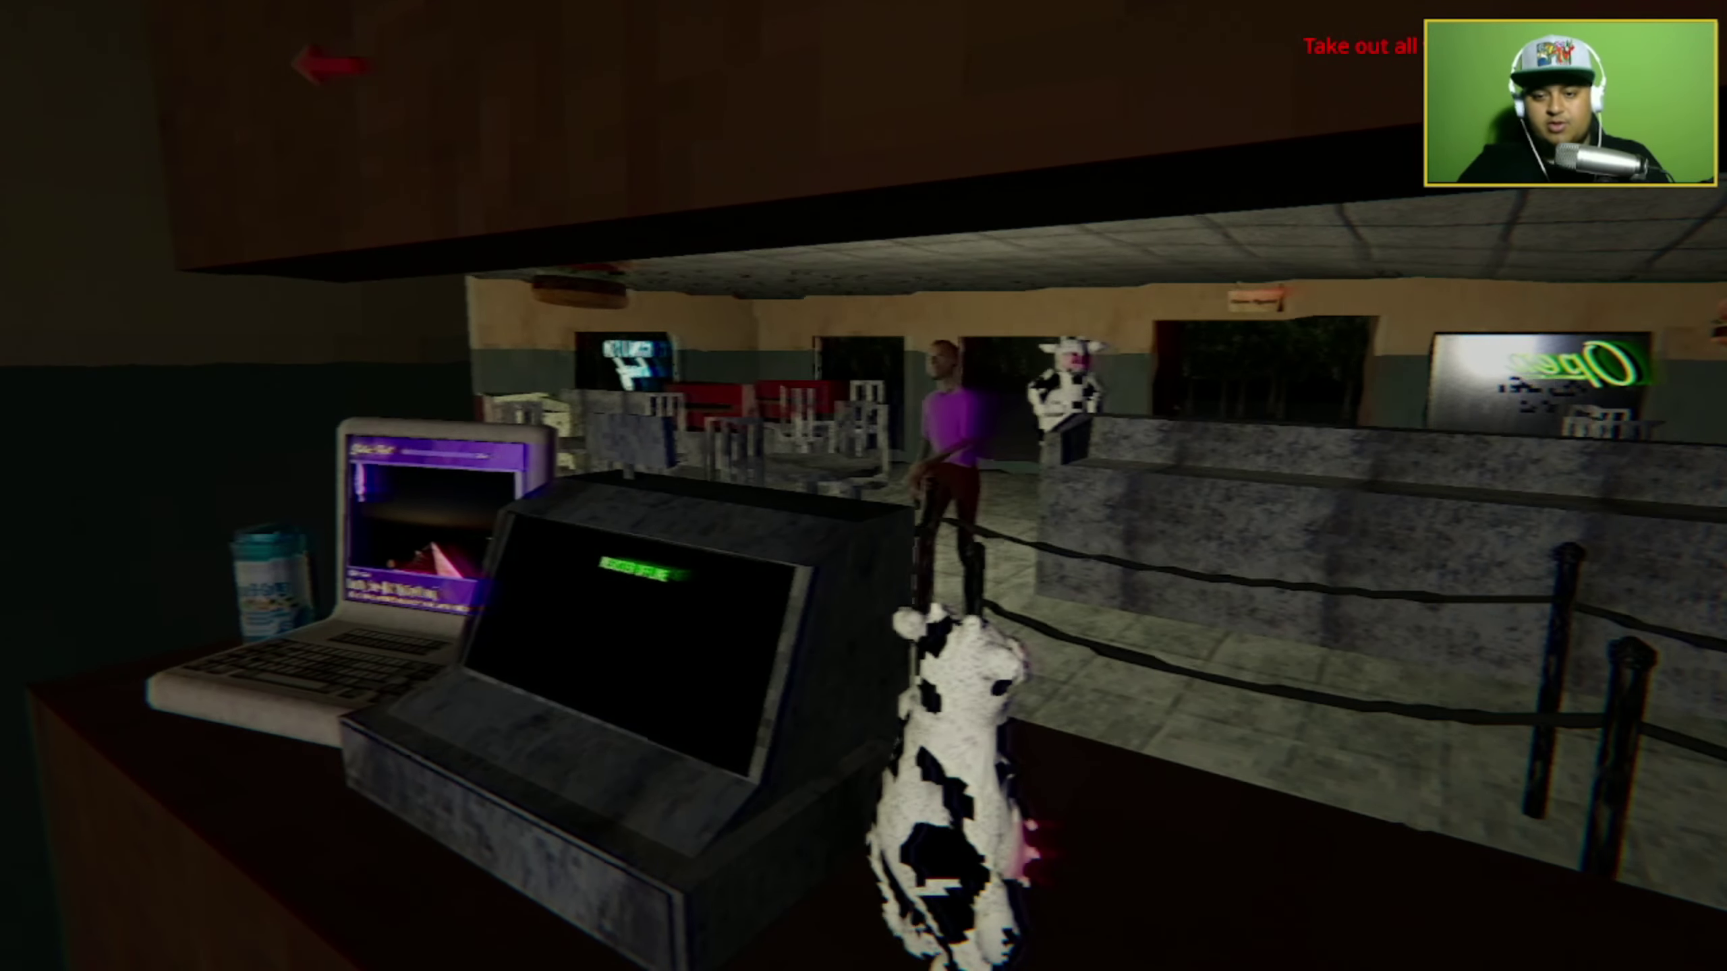
{"action": "key", "text": "w"}
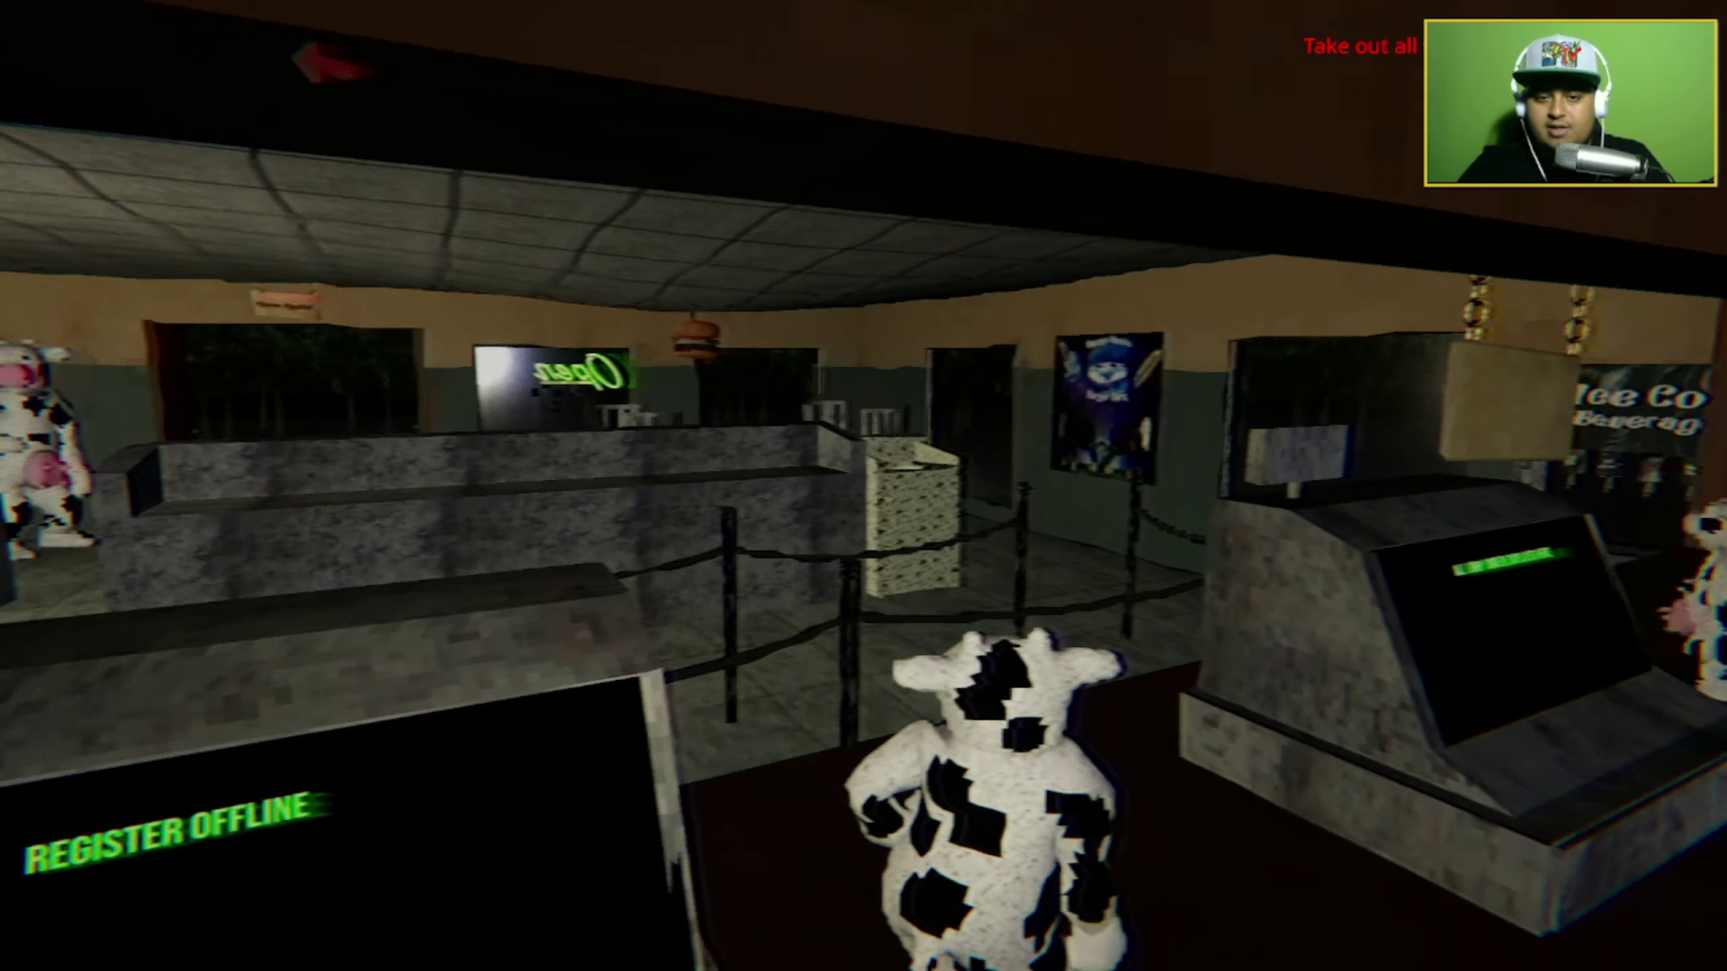
{"action": "key", "text": "d"}
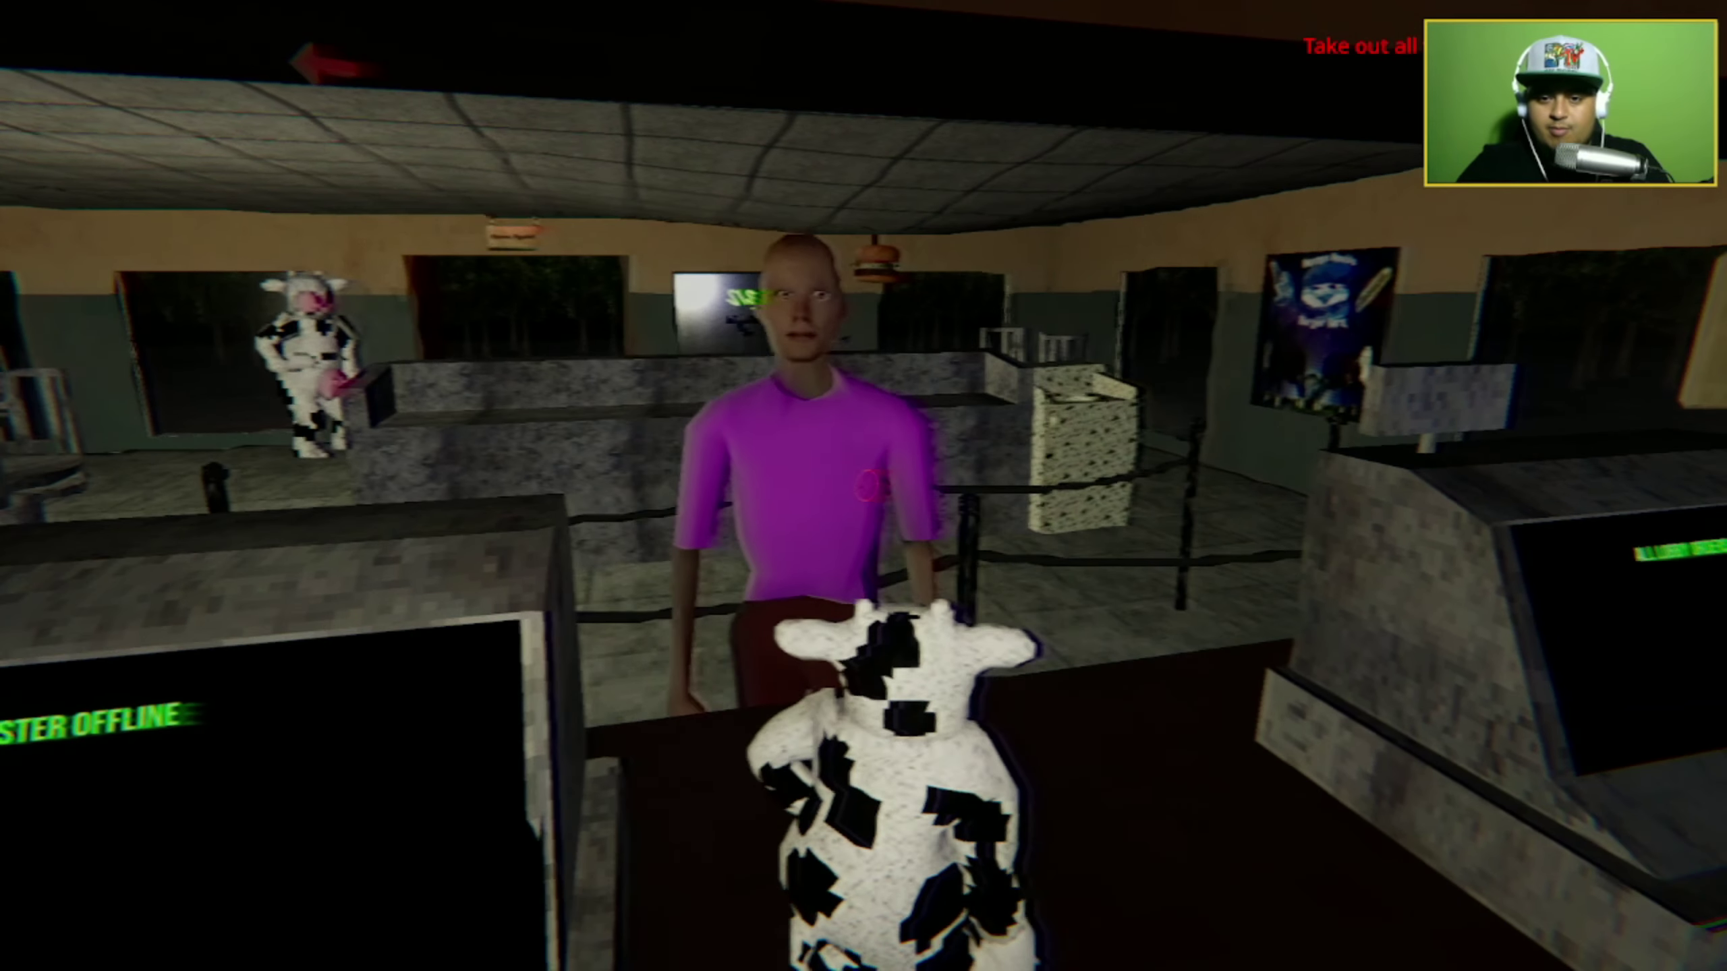
{"action": "key", "text": "d"}
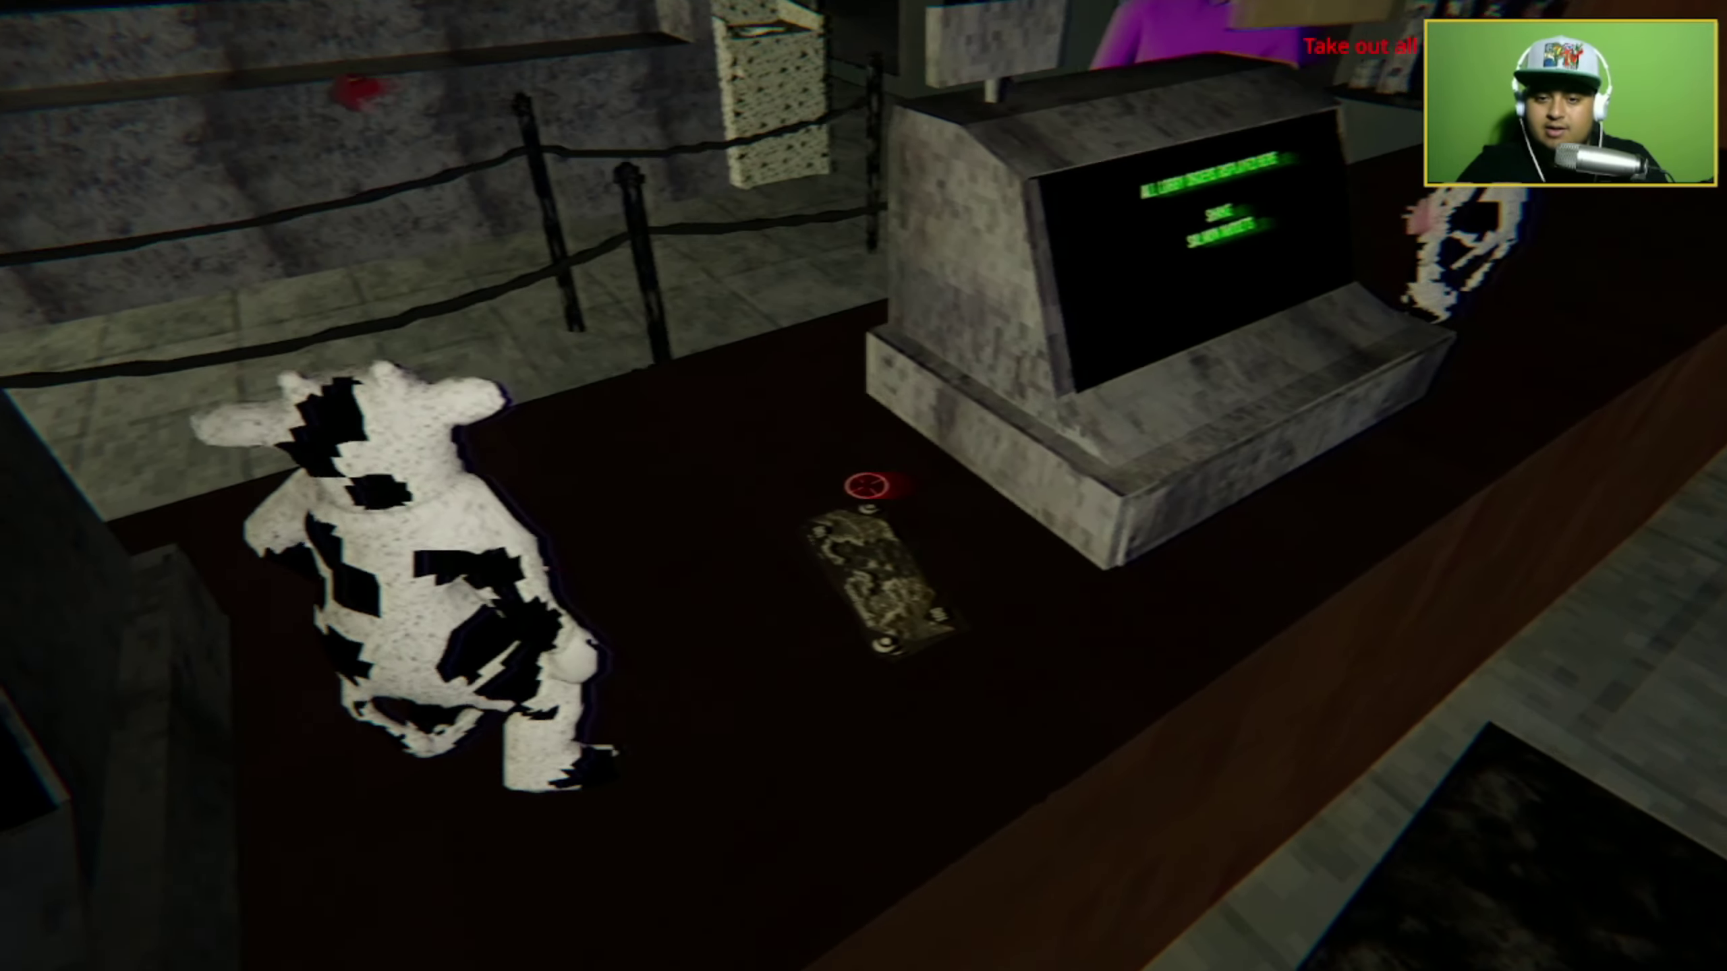
{"action": "left_click", "coordinate": [867, 486]}
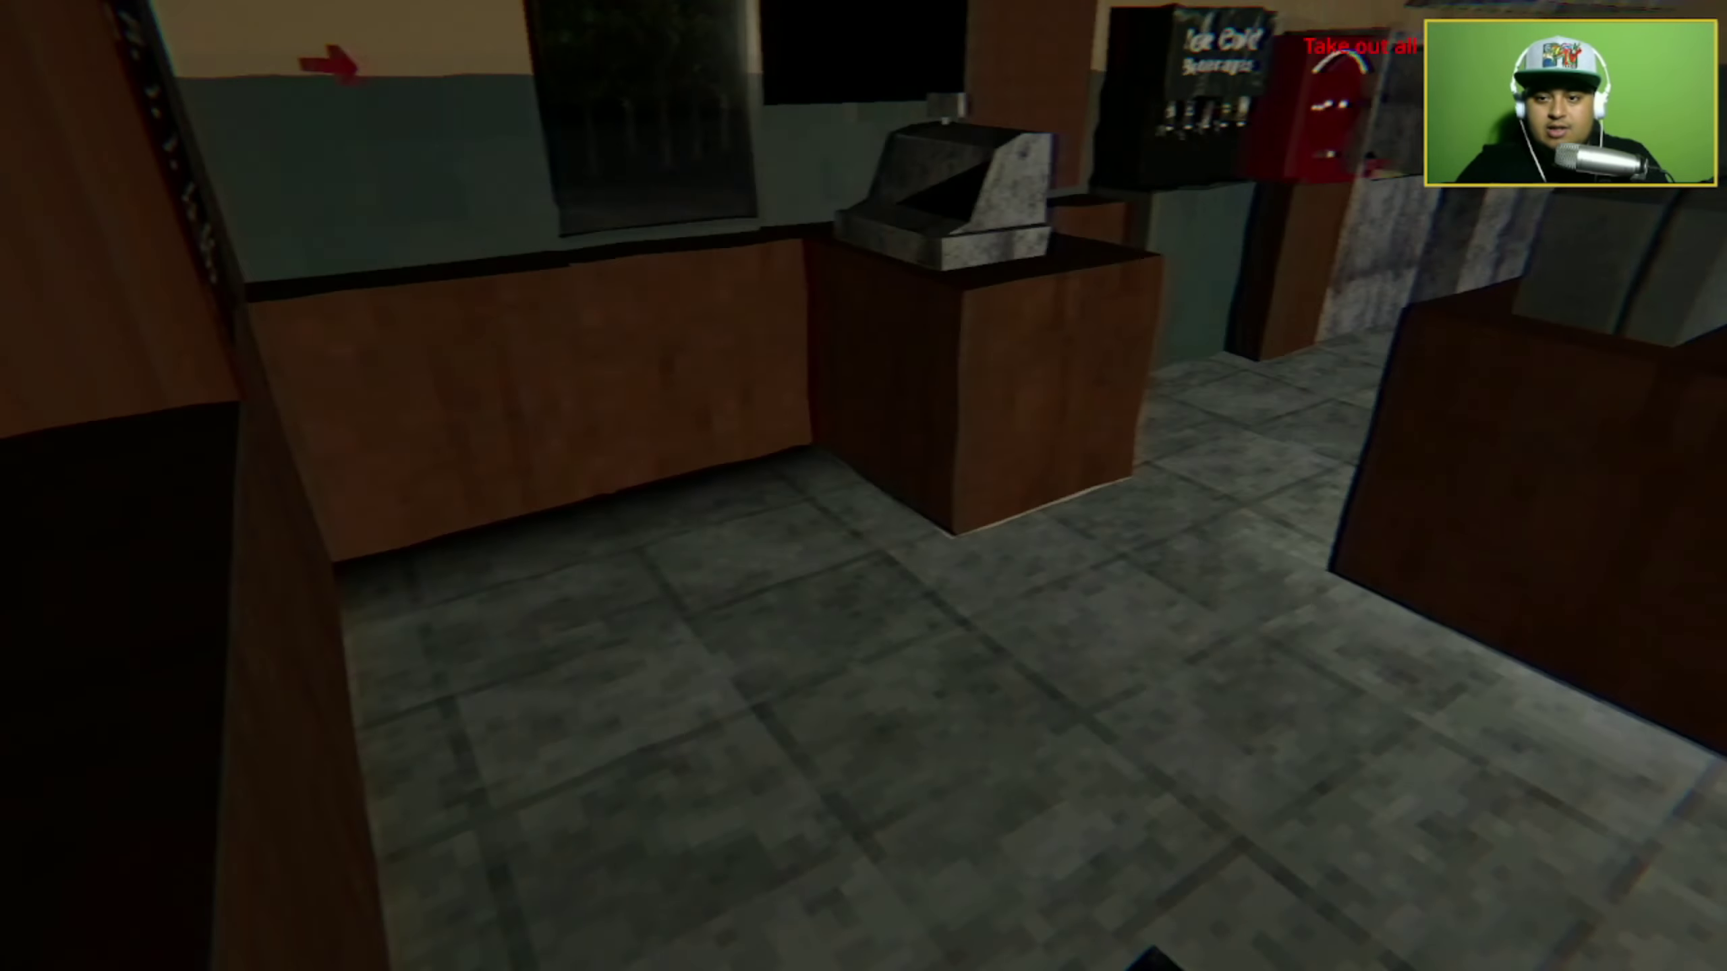
{"action": "key", "text": "w"}
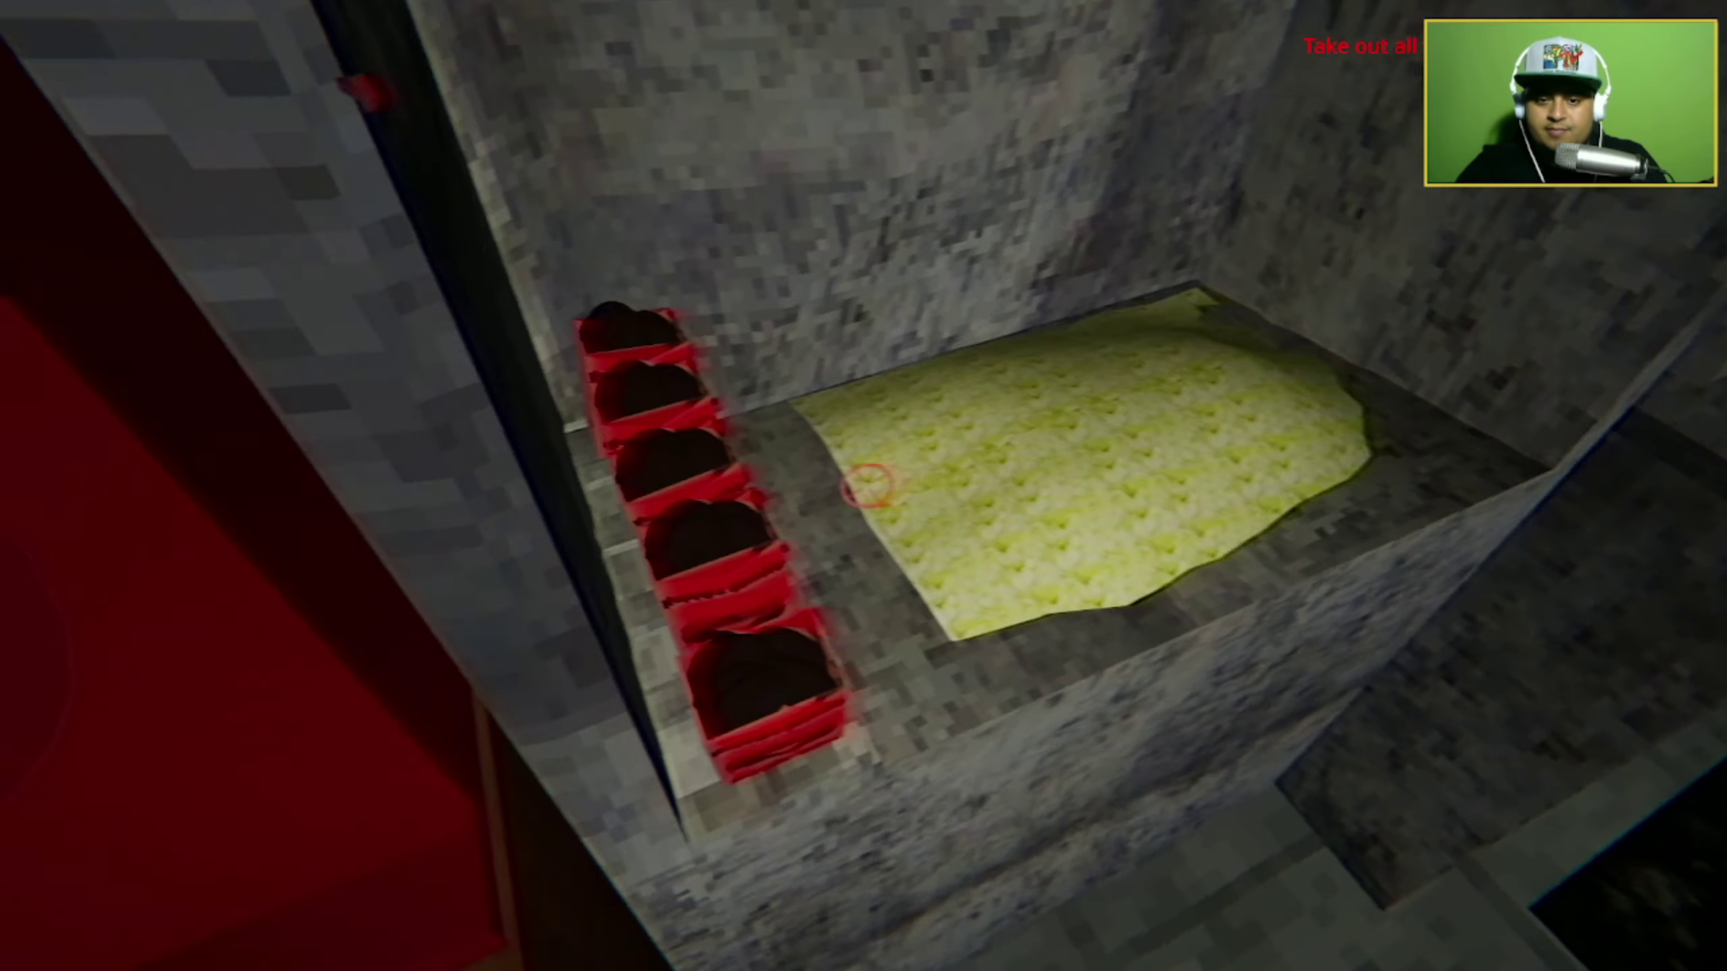
{"action": "left_click", "coordinate": [863, 485]}
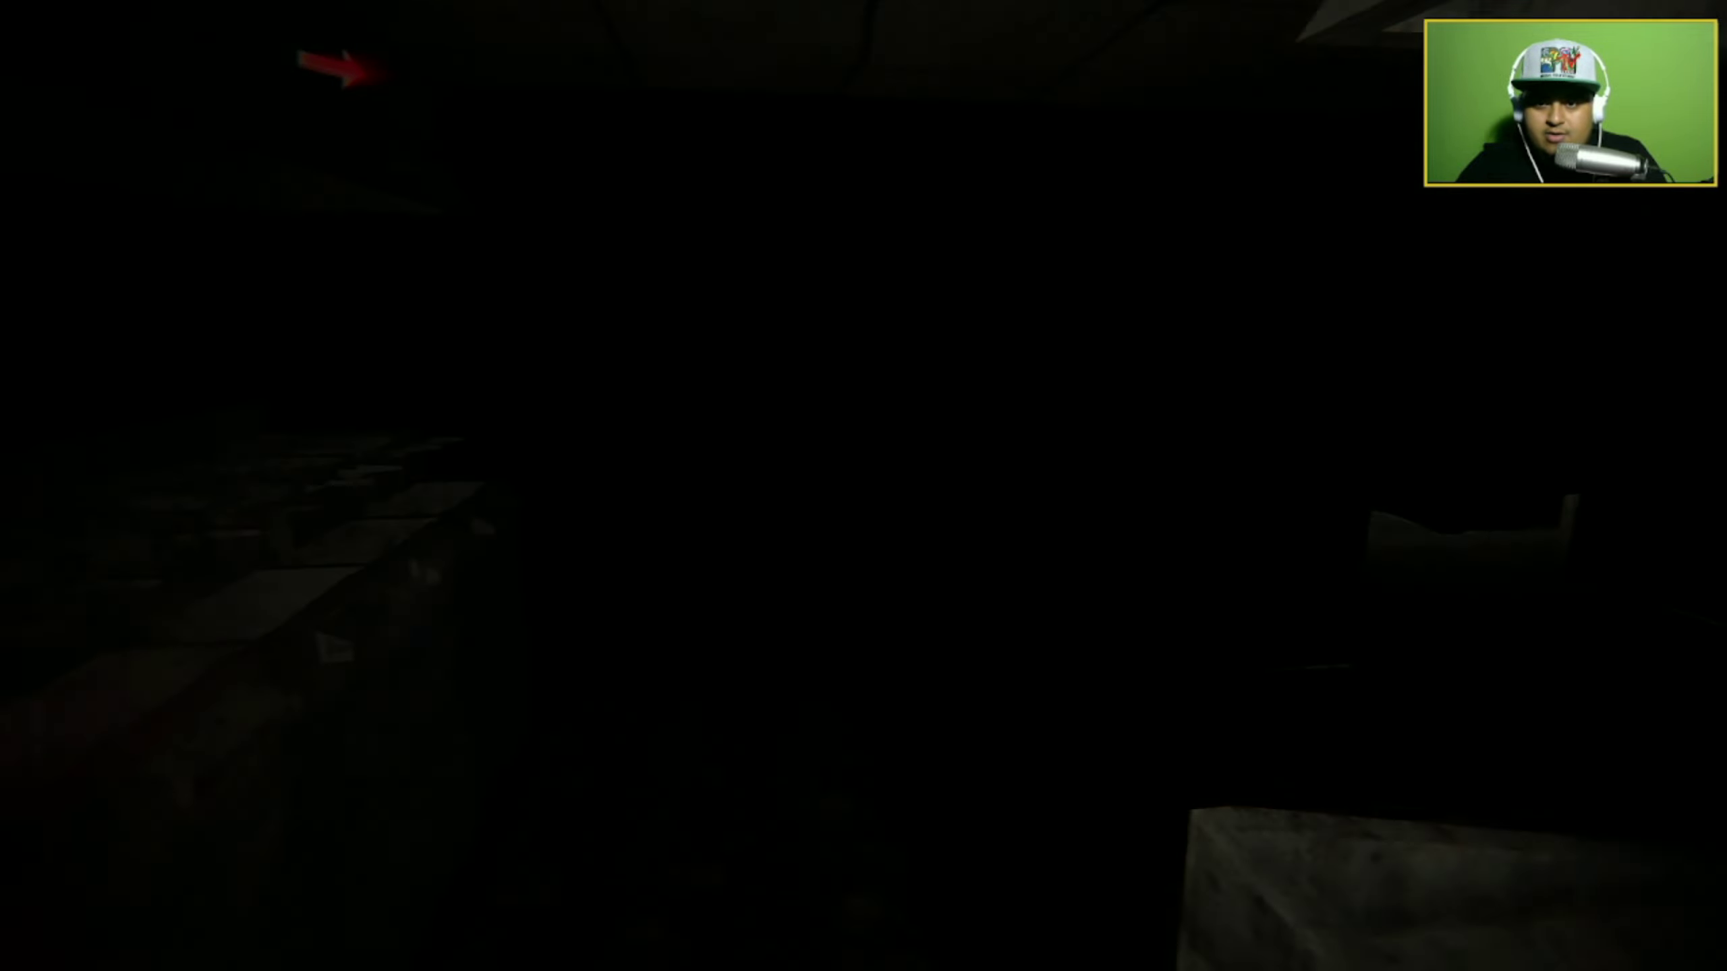
Walk along the counter toward the lit signs into the wall-phone corridor.
{"action": "key", "text": "w"}
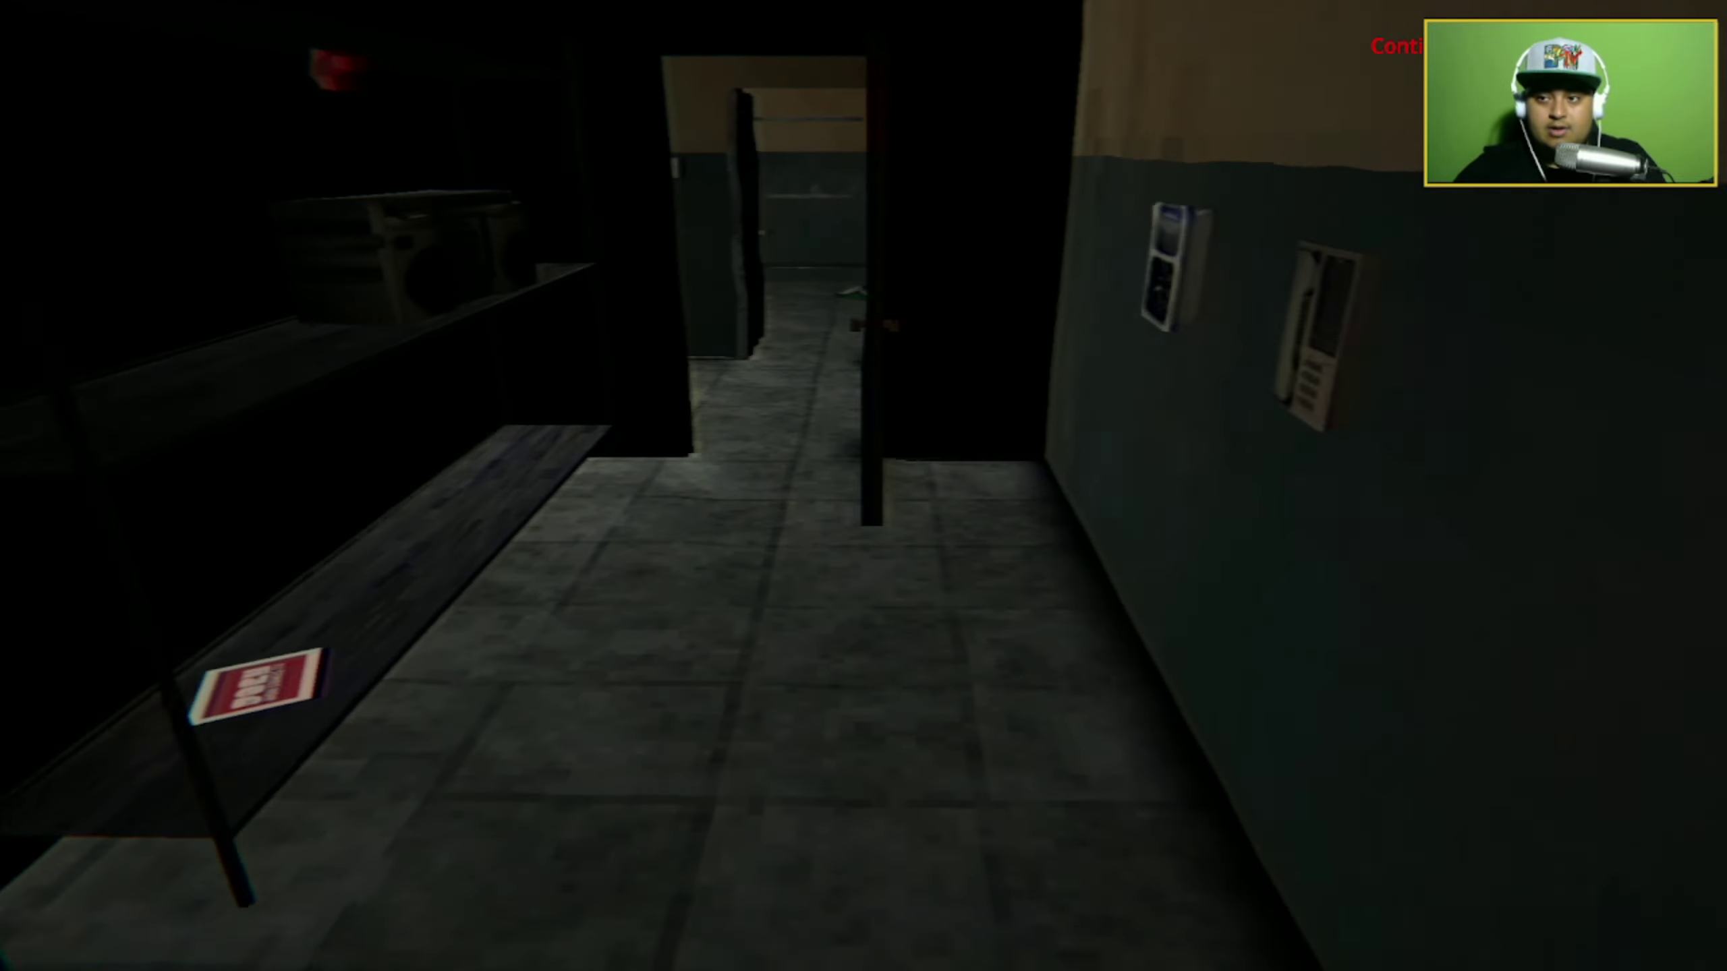
Walk past the boombox shelf and step through the doorway into the room beyond.
{"action": "key", "text": "w"}
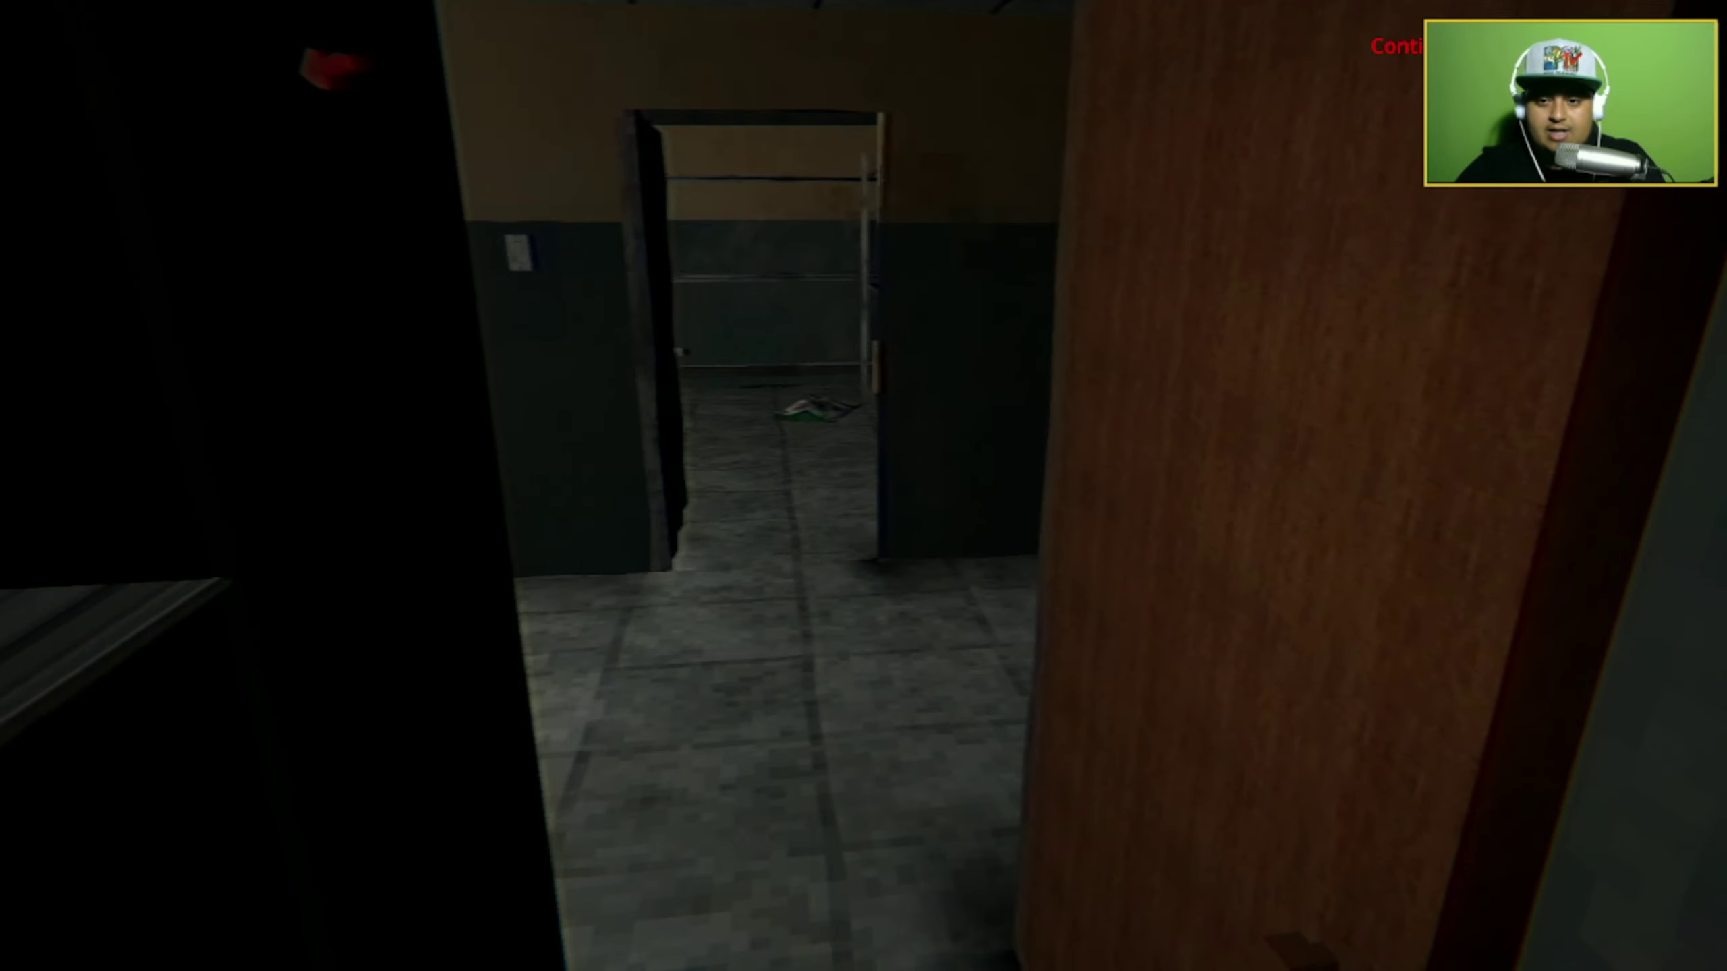
{"action": "key", "text": "w"}
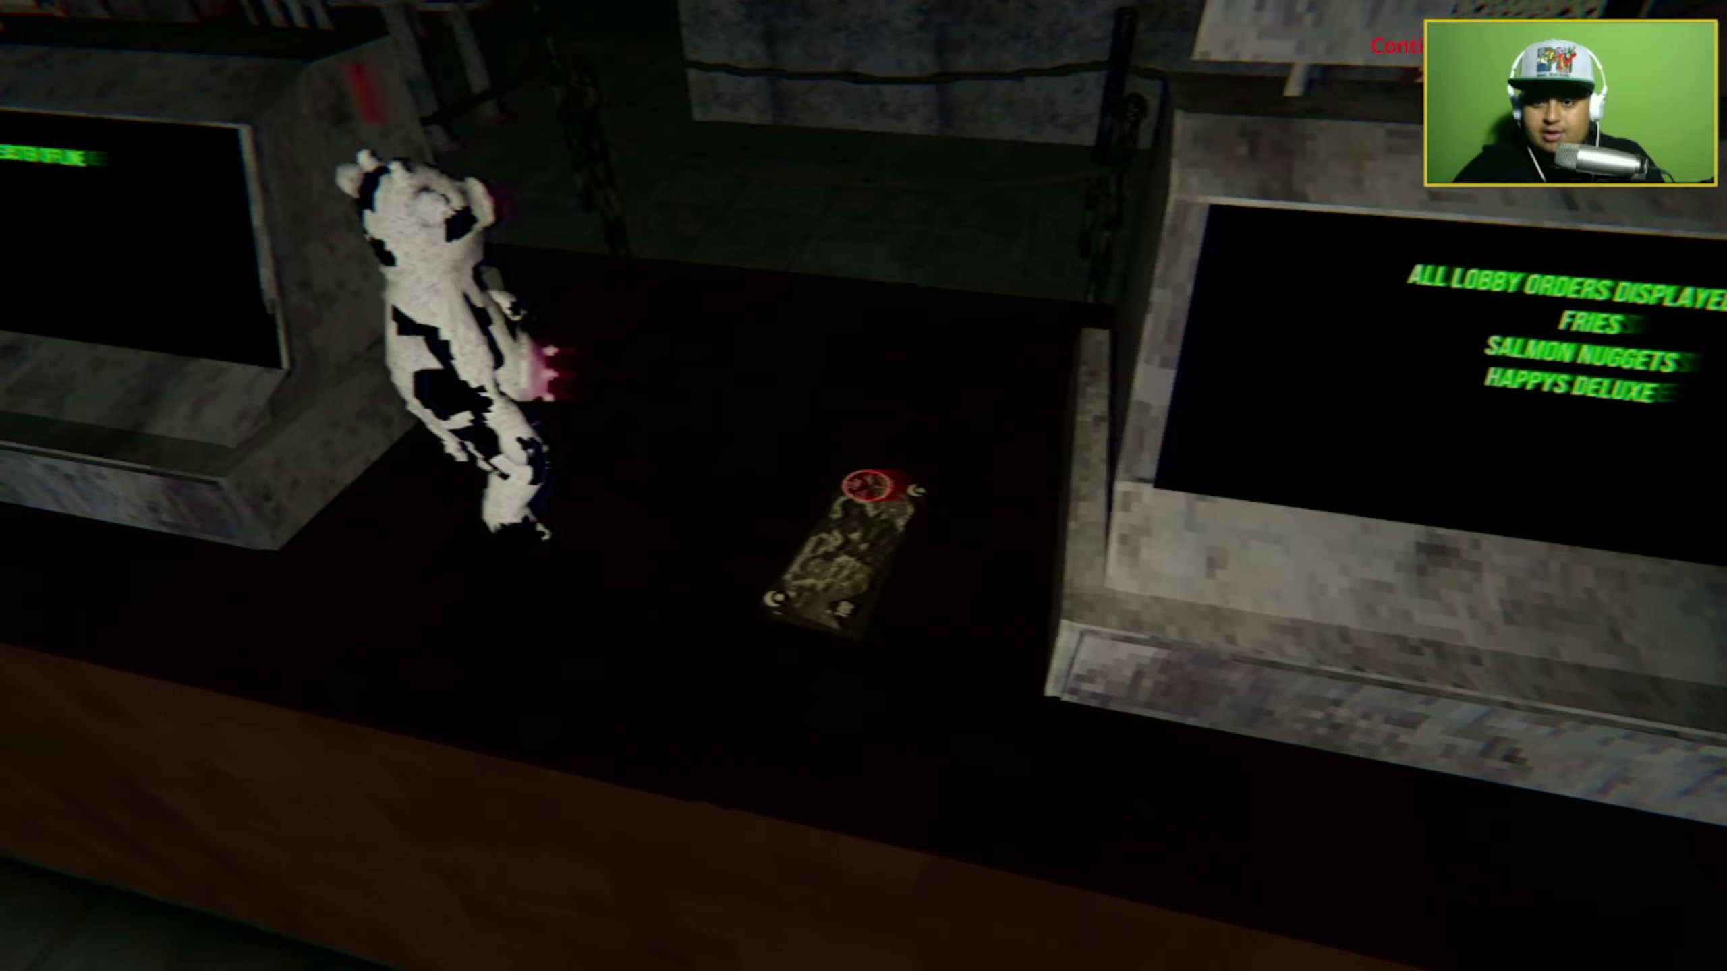
Take the customer's 100-credit bill, hand them the burger, then fill fry boxes.
{"action": "left_click", "coordinate": [867, 486]}
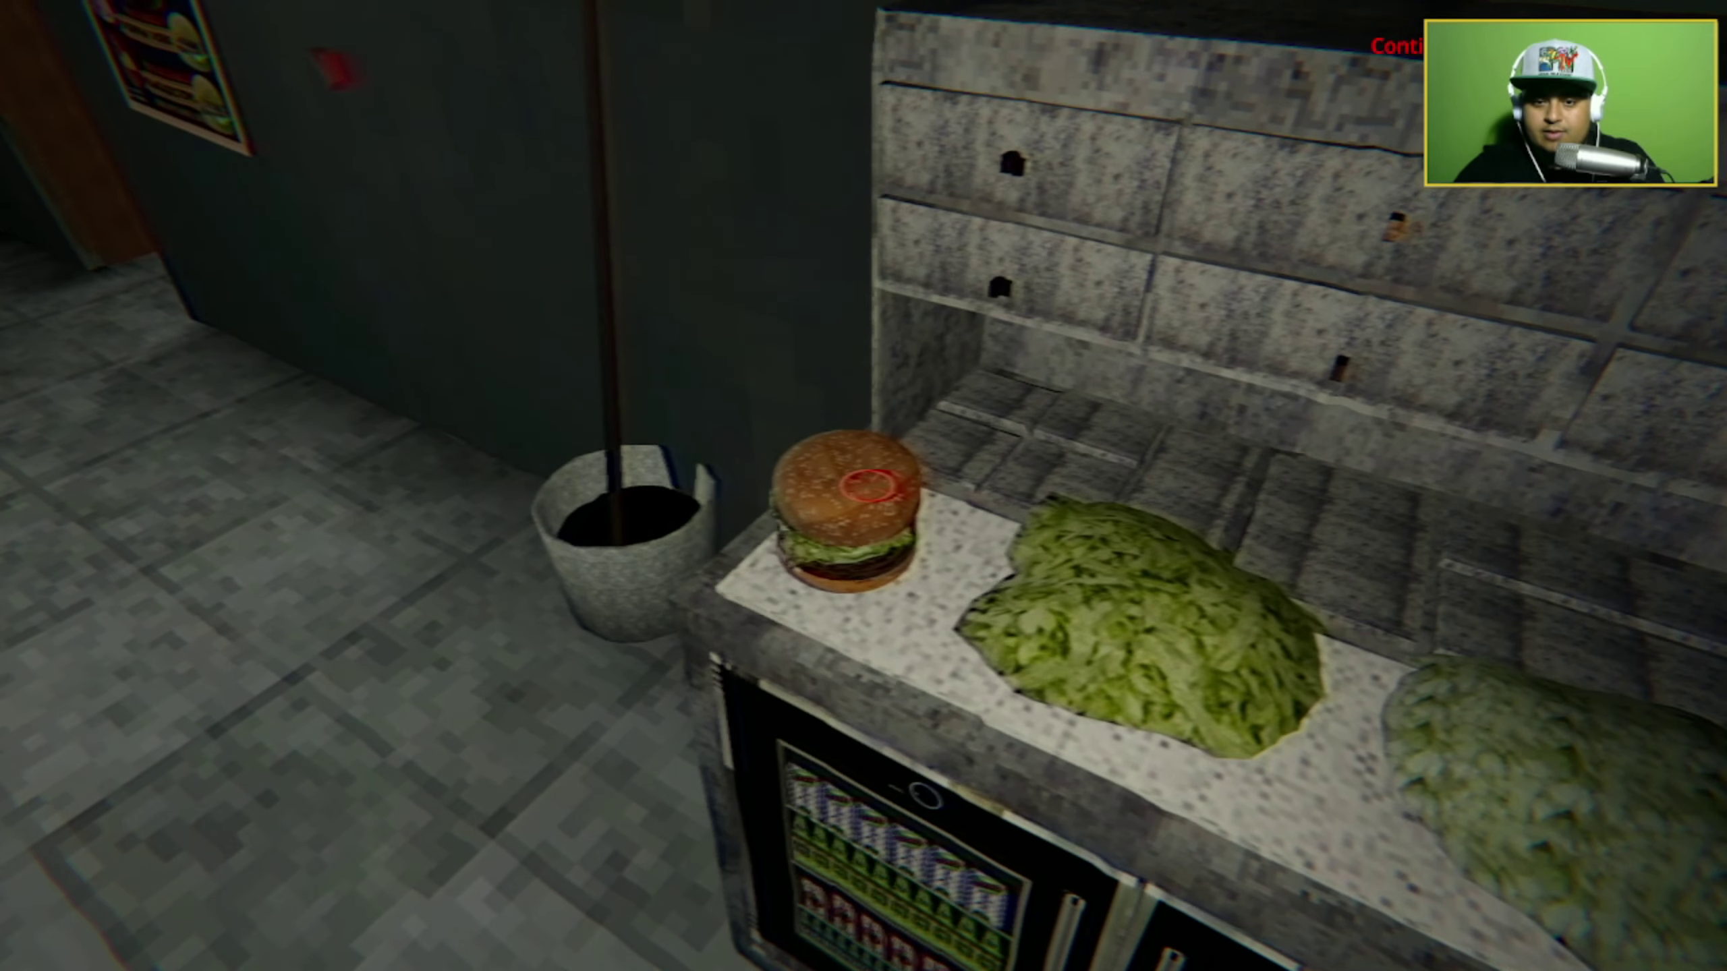
{"action": "left_click", "coordinate": [871, 486]}
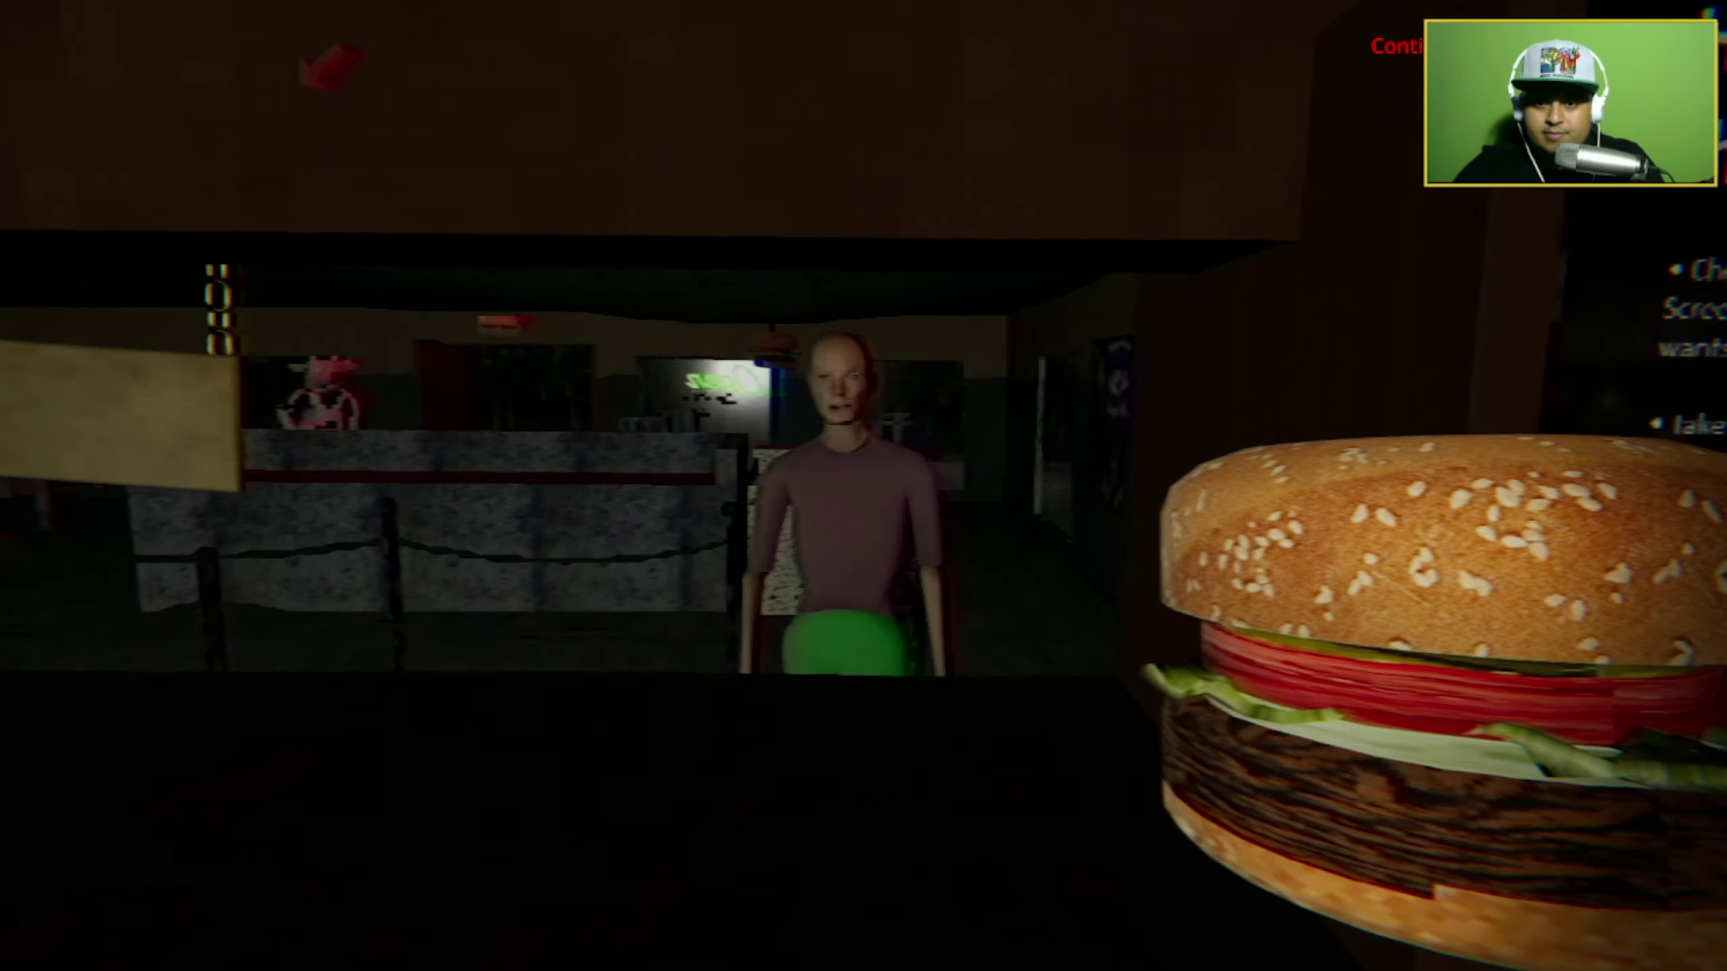
{"action": "left_click", "coordinate": [870, 485]}
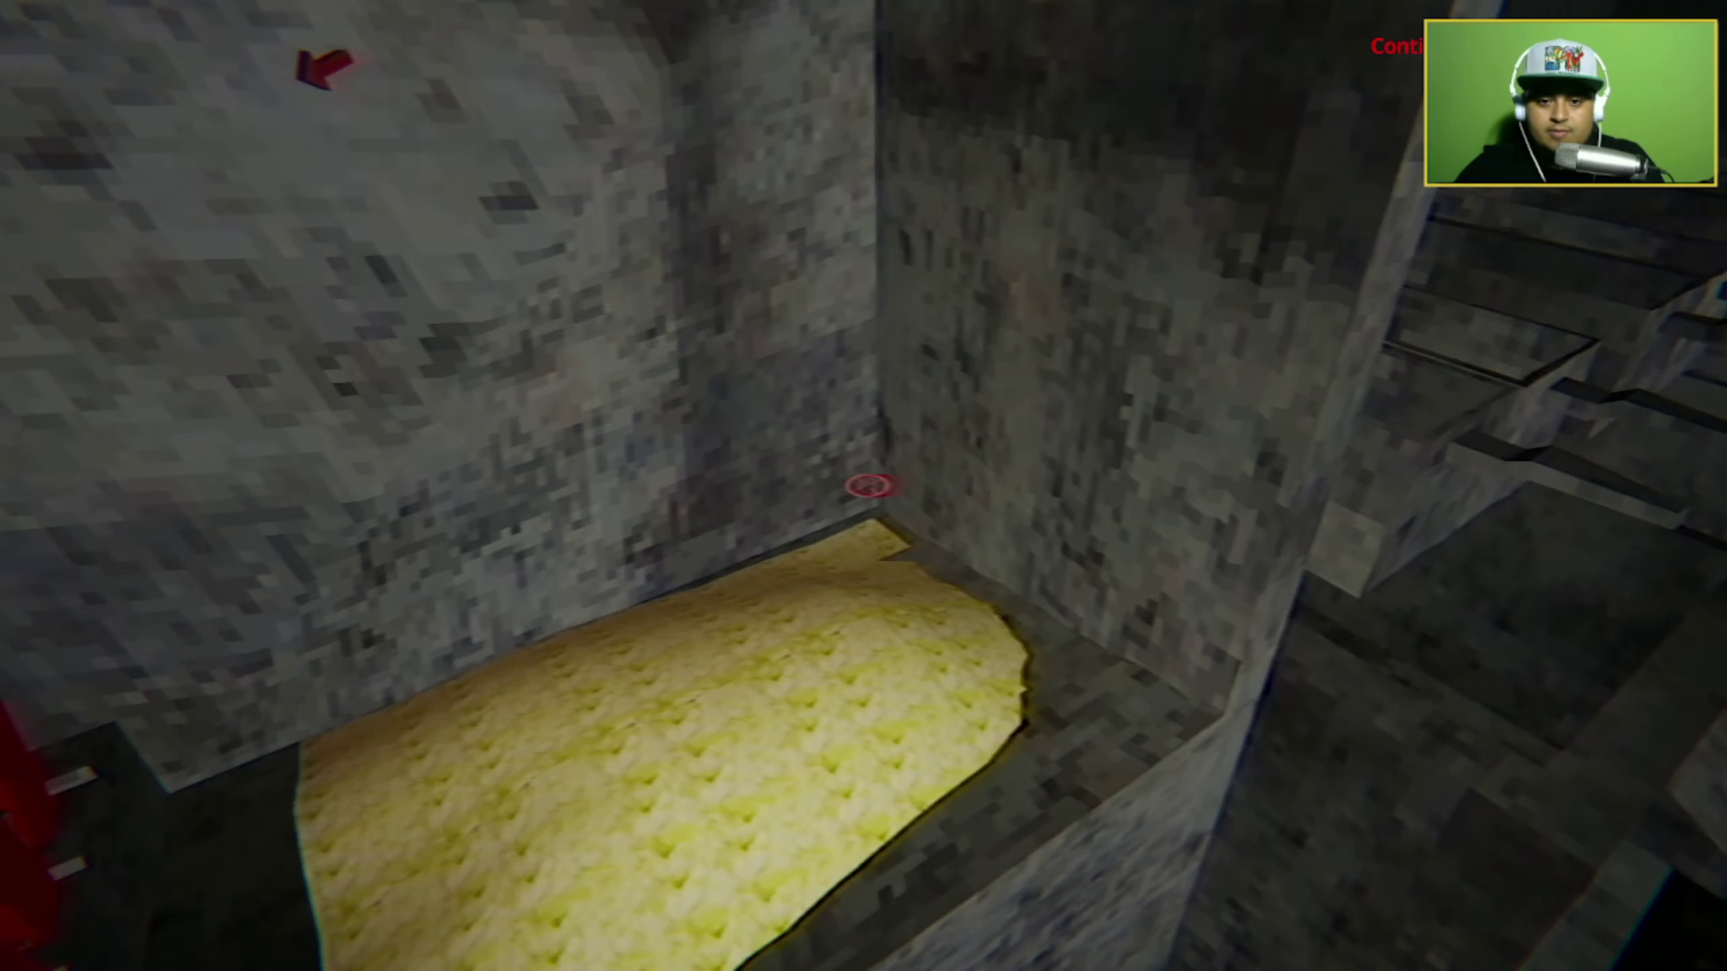
{"action": "left_click", "coordinate": [871, 486]}
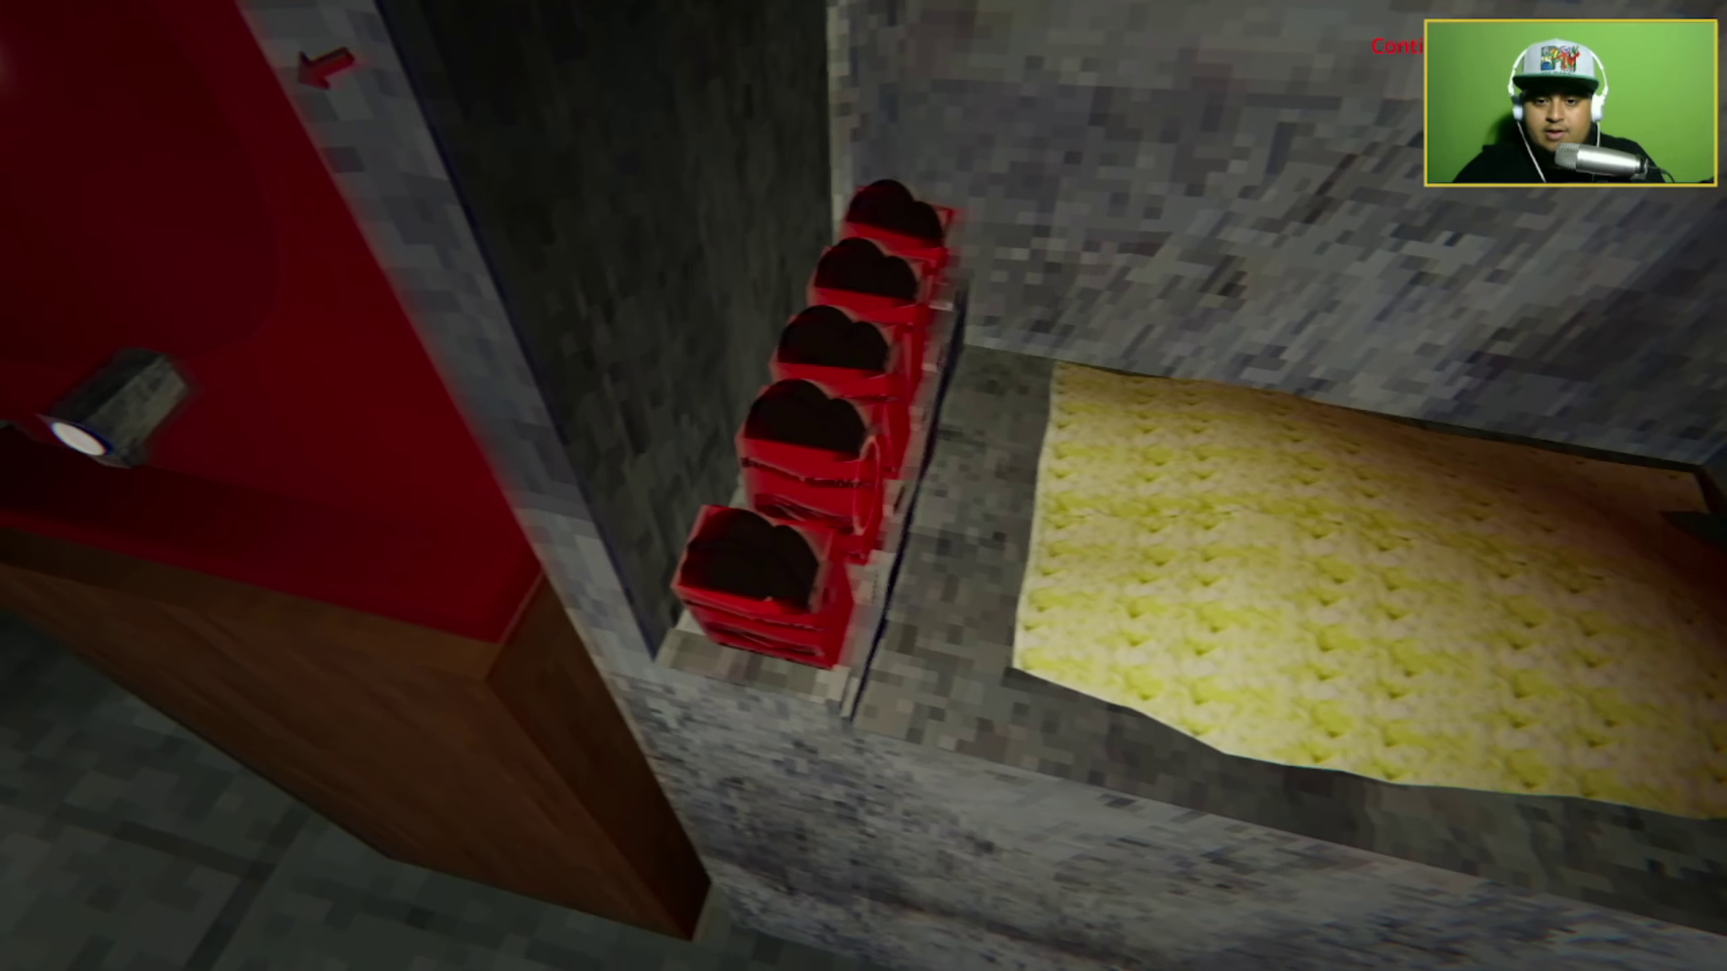
{"action": "left_click", "coordinate": [864, 487]}
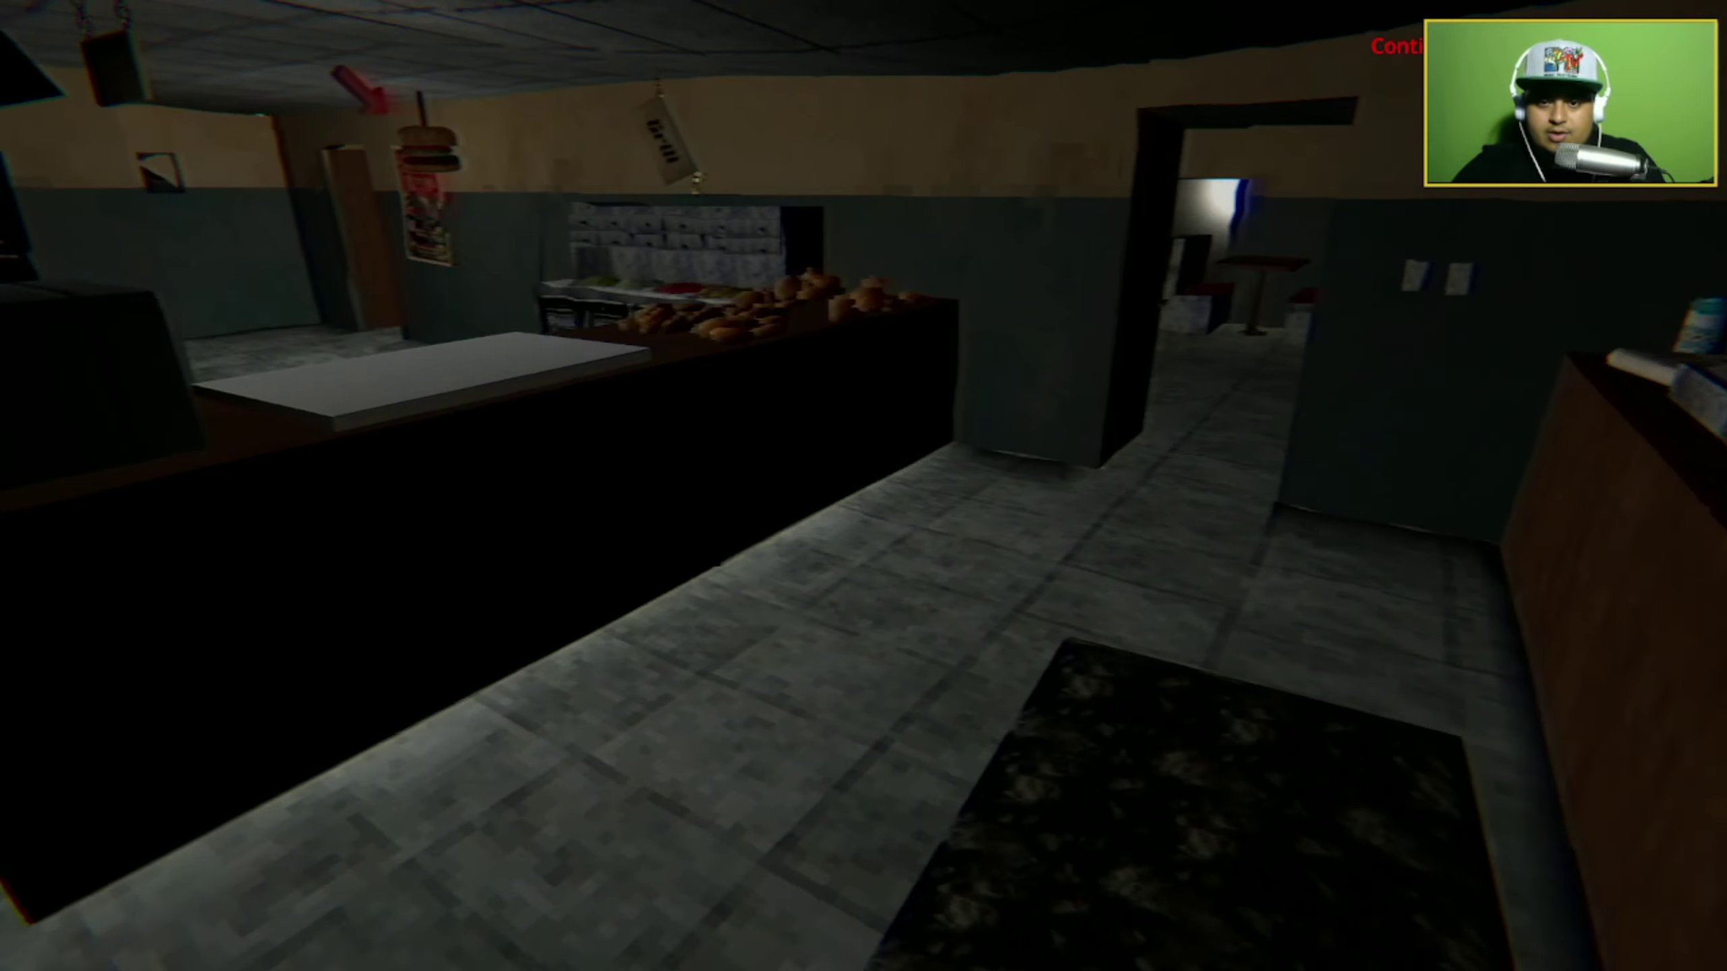
Circle the cow figure on the counter and look over the register into the lobby.
{"action": "key", "text": "w"}
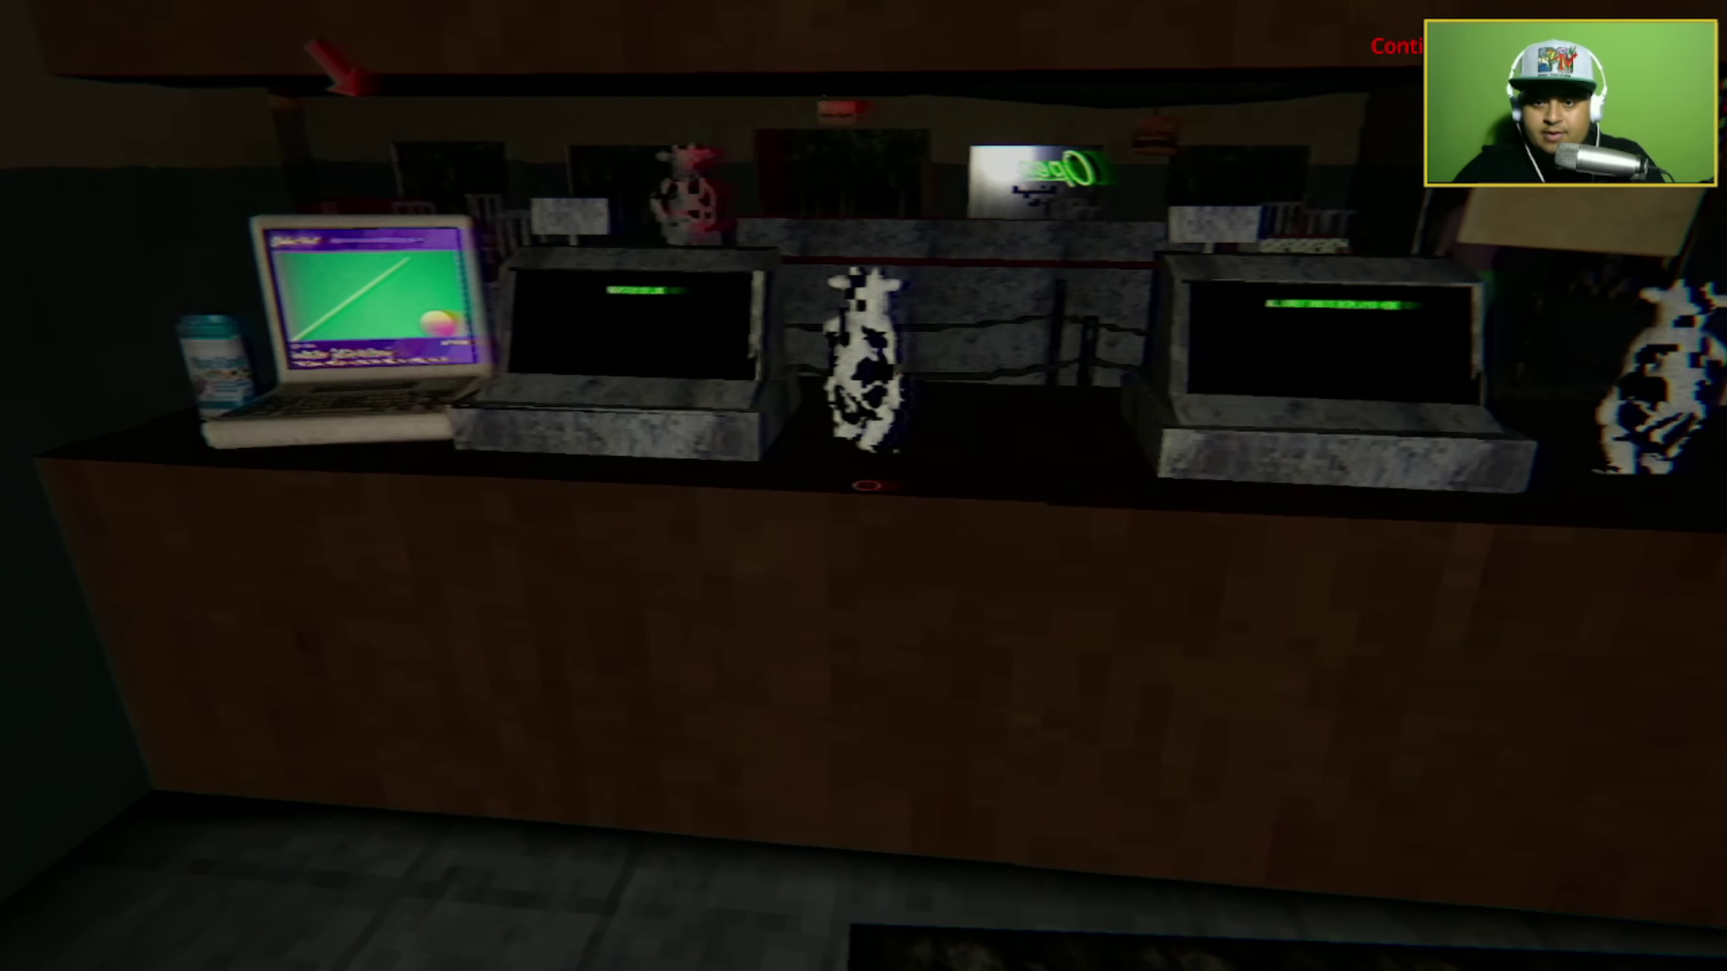
{"action": "key", "text": "w"}
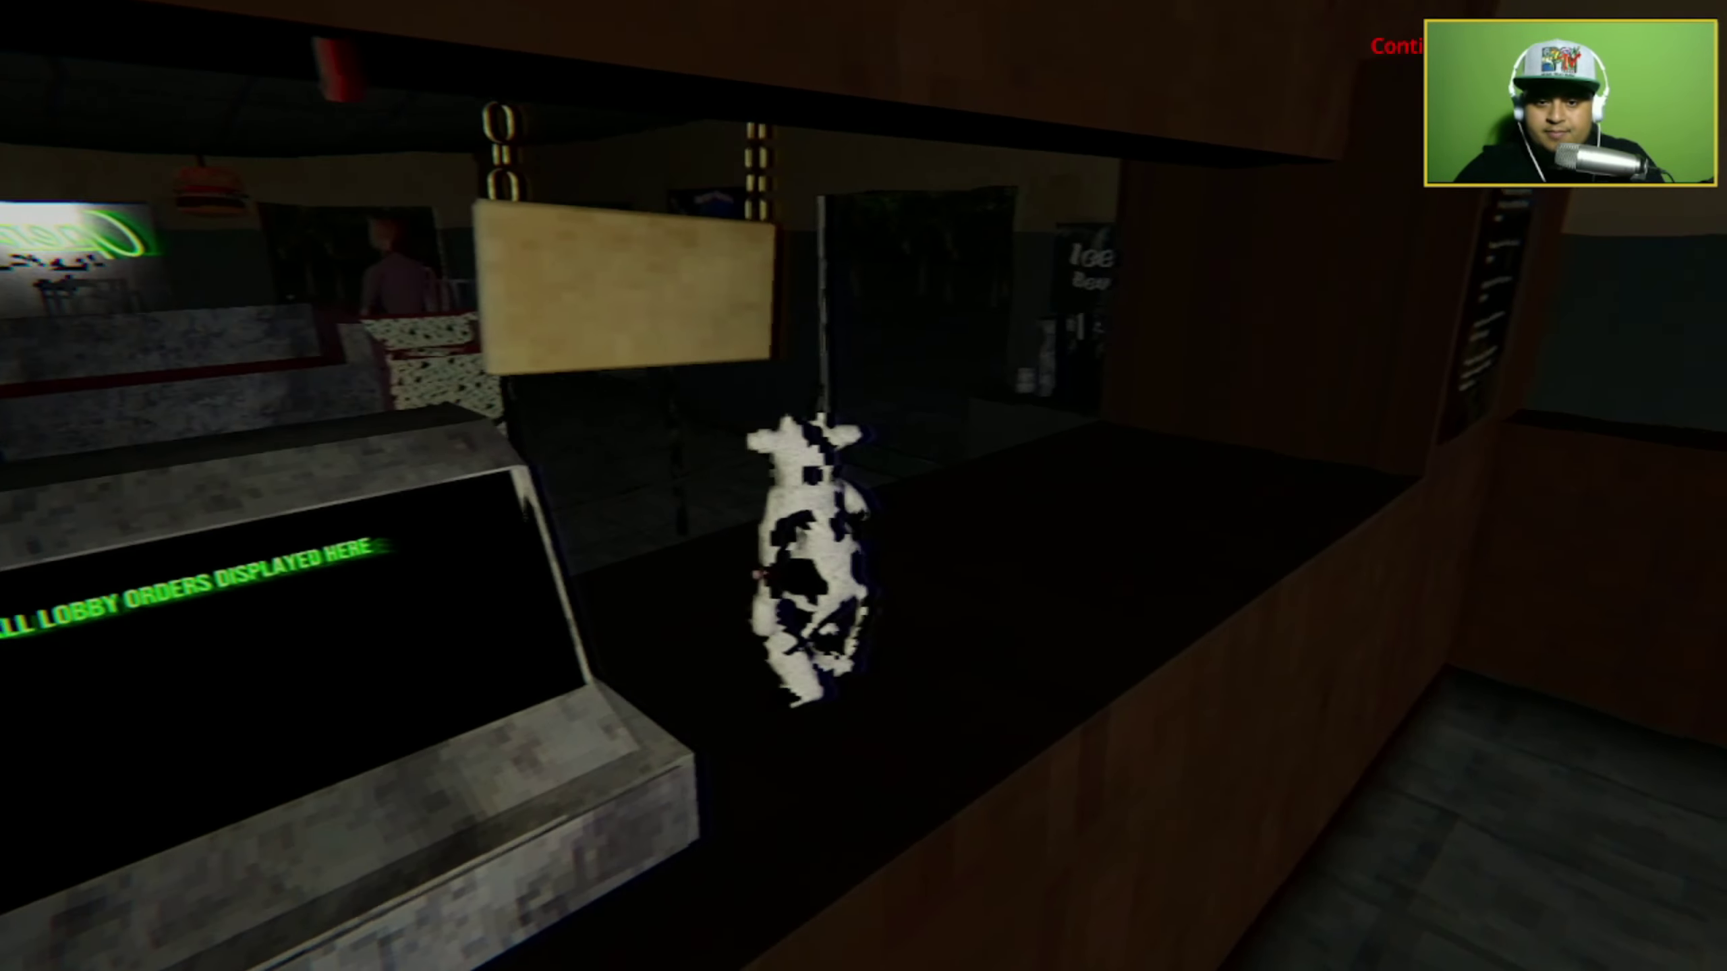
{"action": "key", "text": "a"}
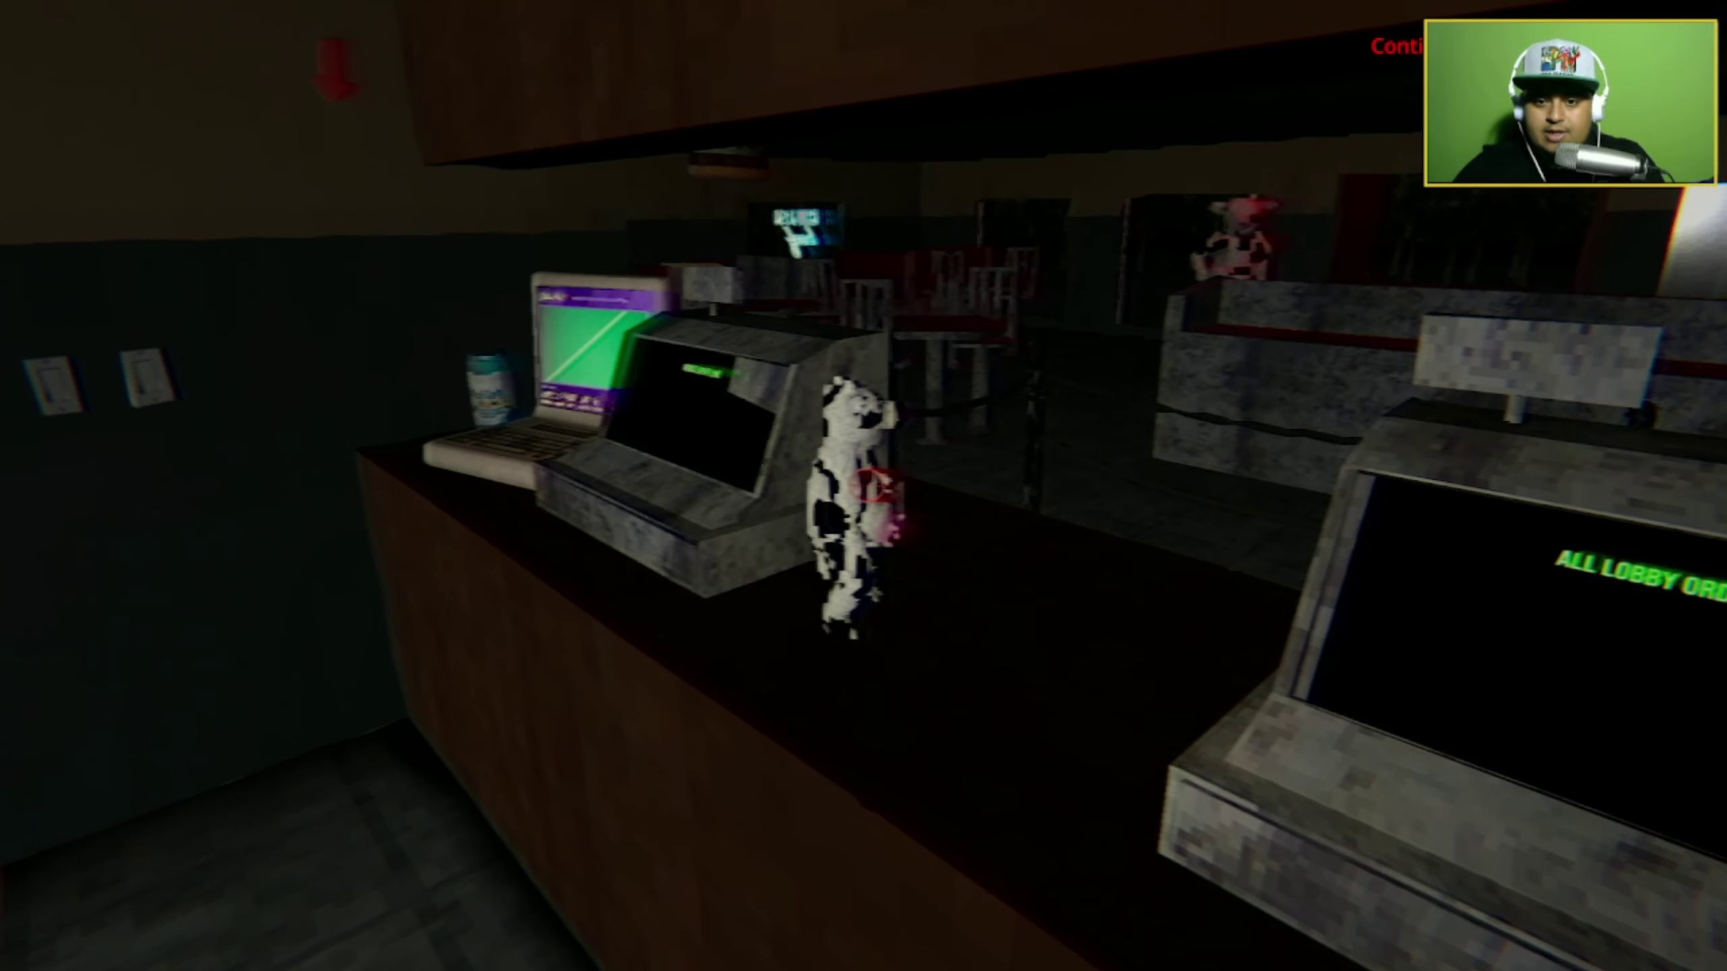
{"action": "key", "text": "d"}
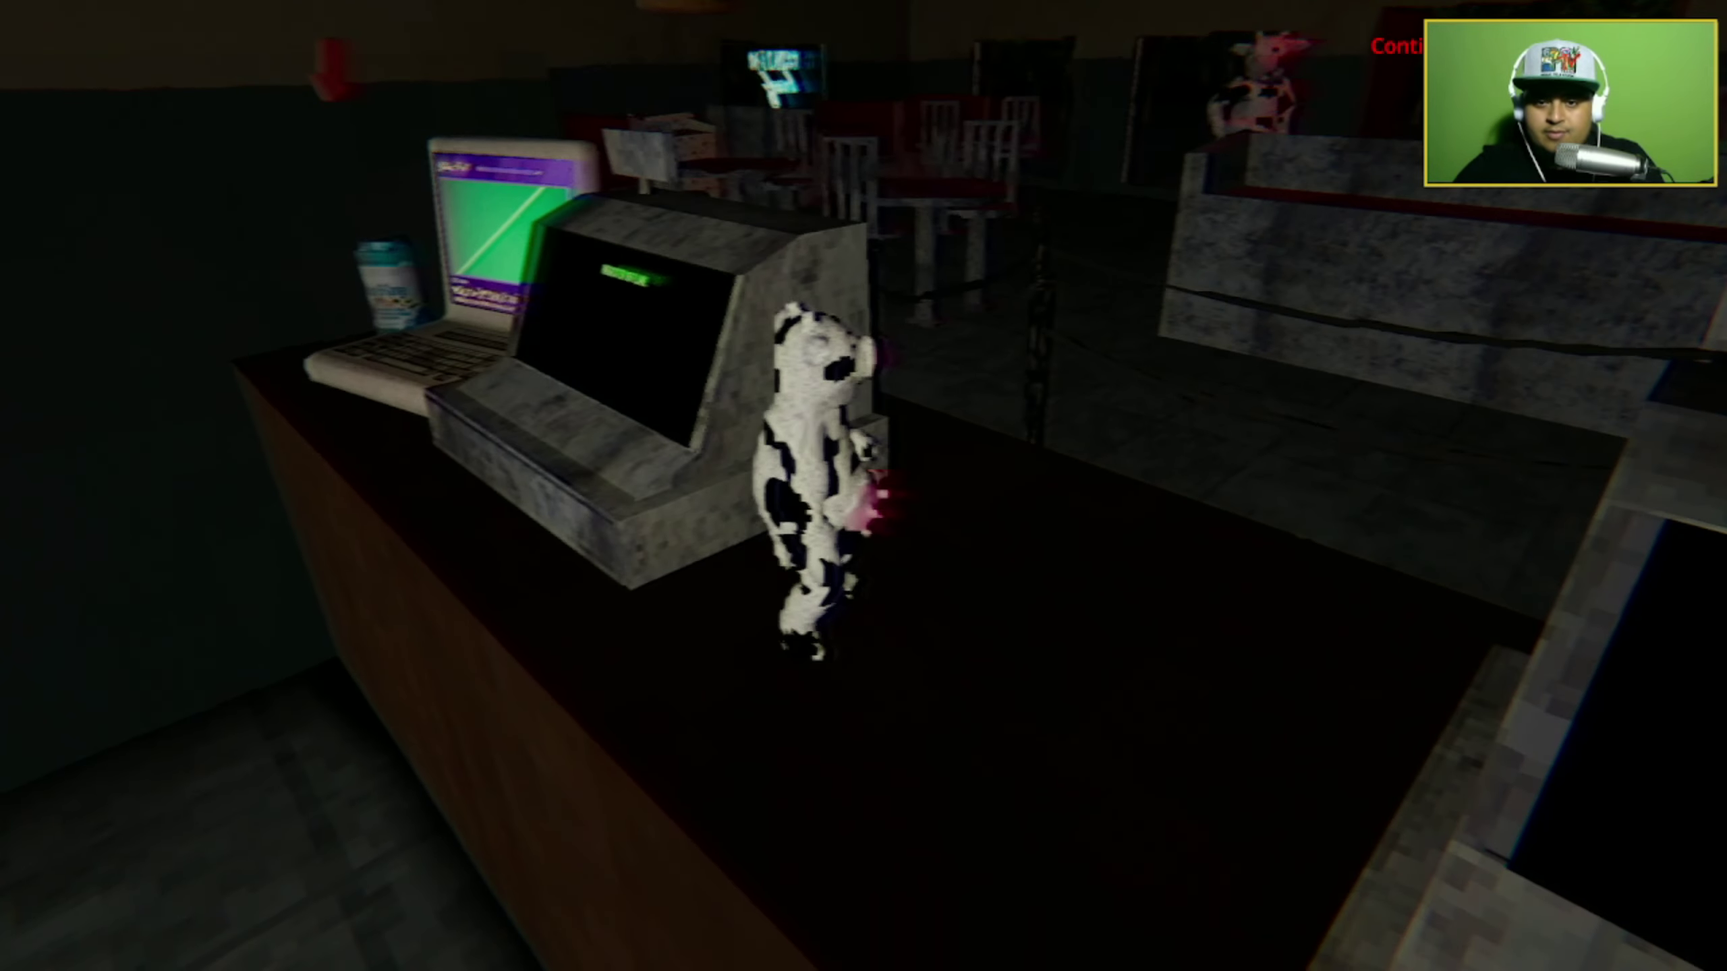
{"action": "key", "text": "d"}
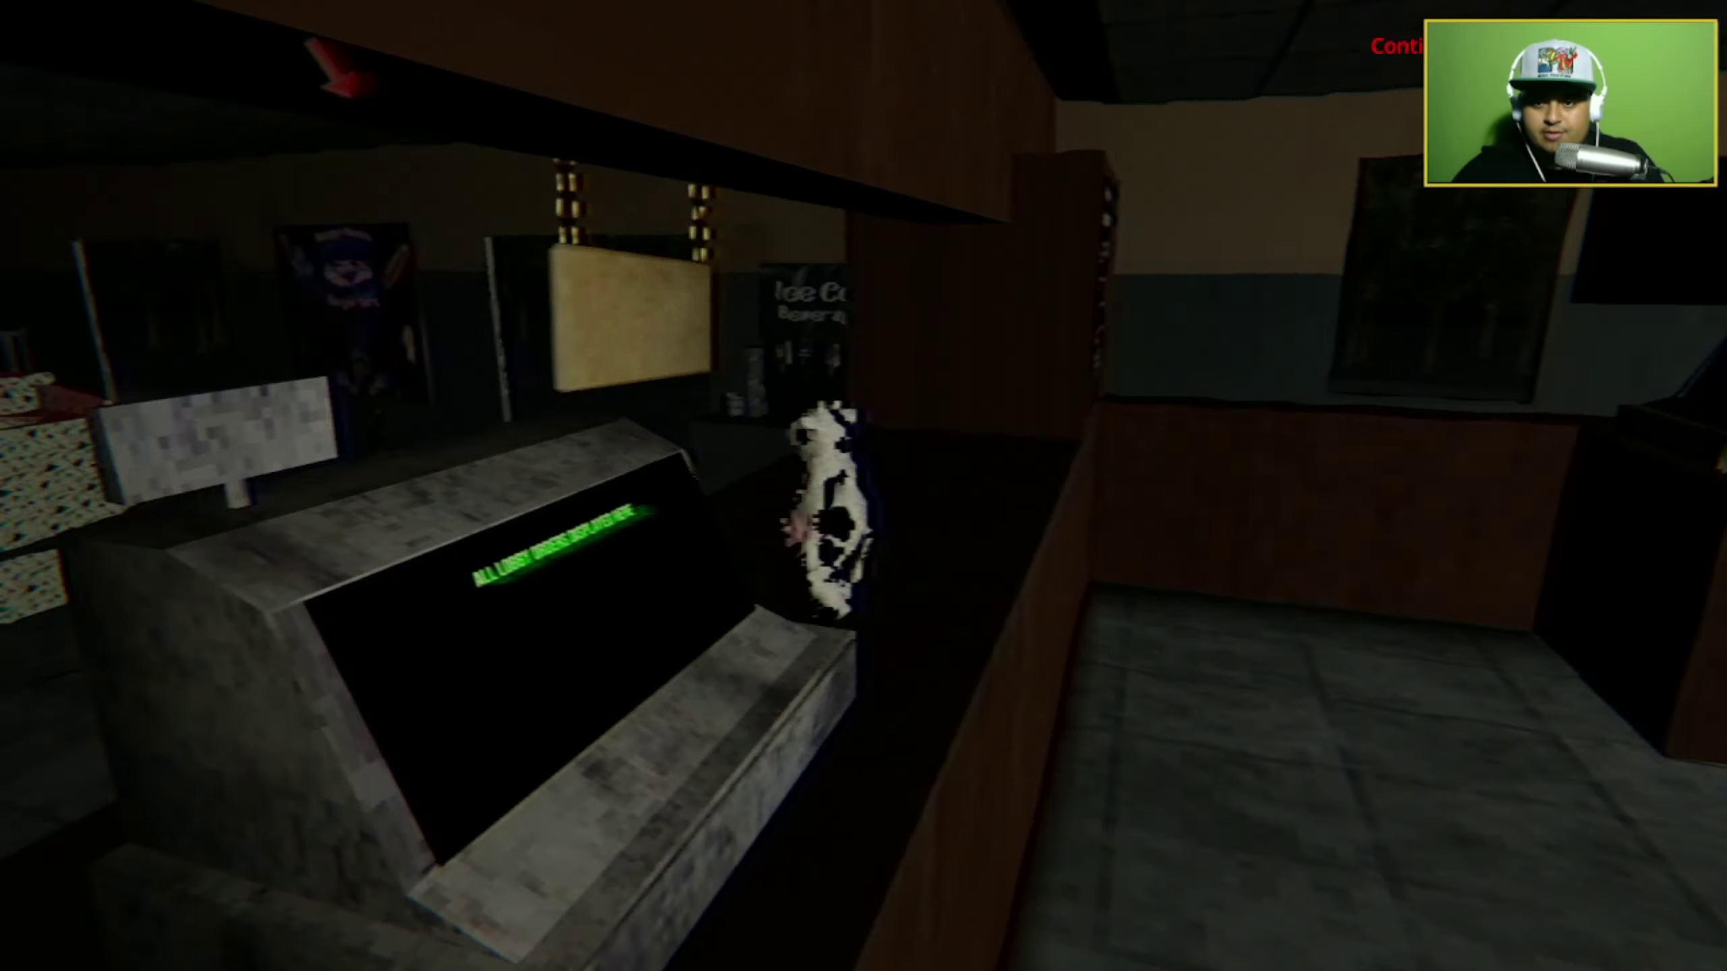
Walk past the drink dispenser, window and mop bucket back to the front counter.
{"action": "key", "text": "w"}
{"action": "key", "text": "w"}
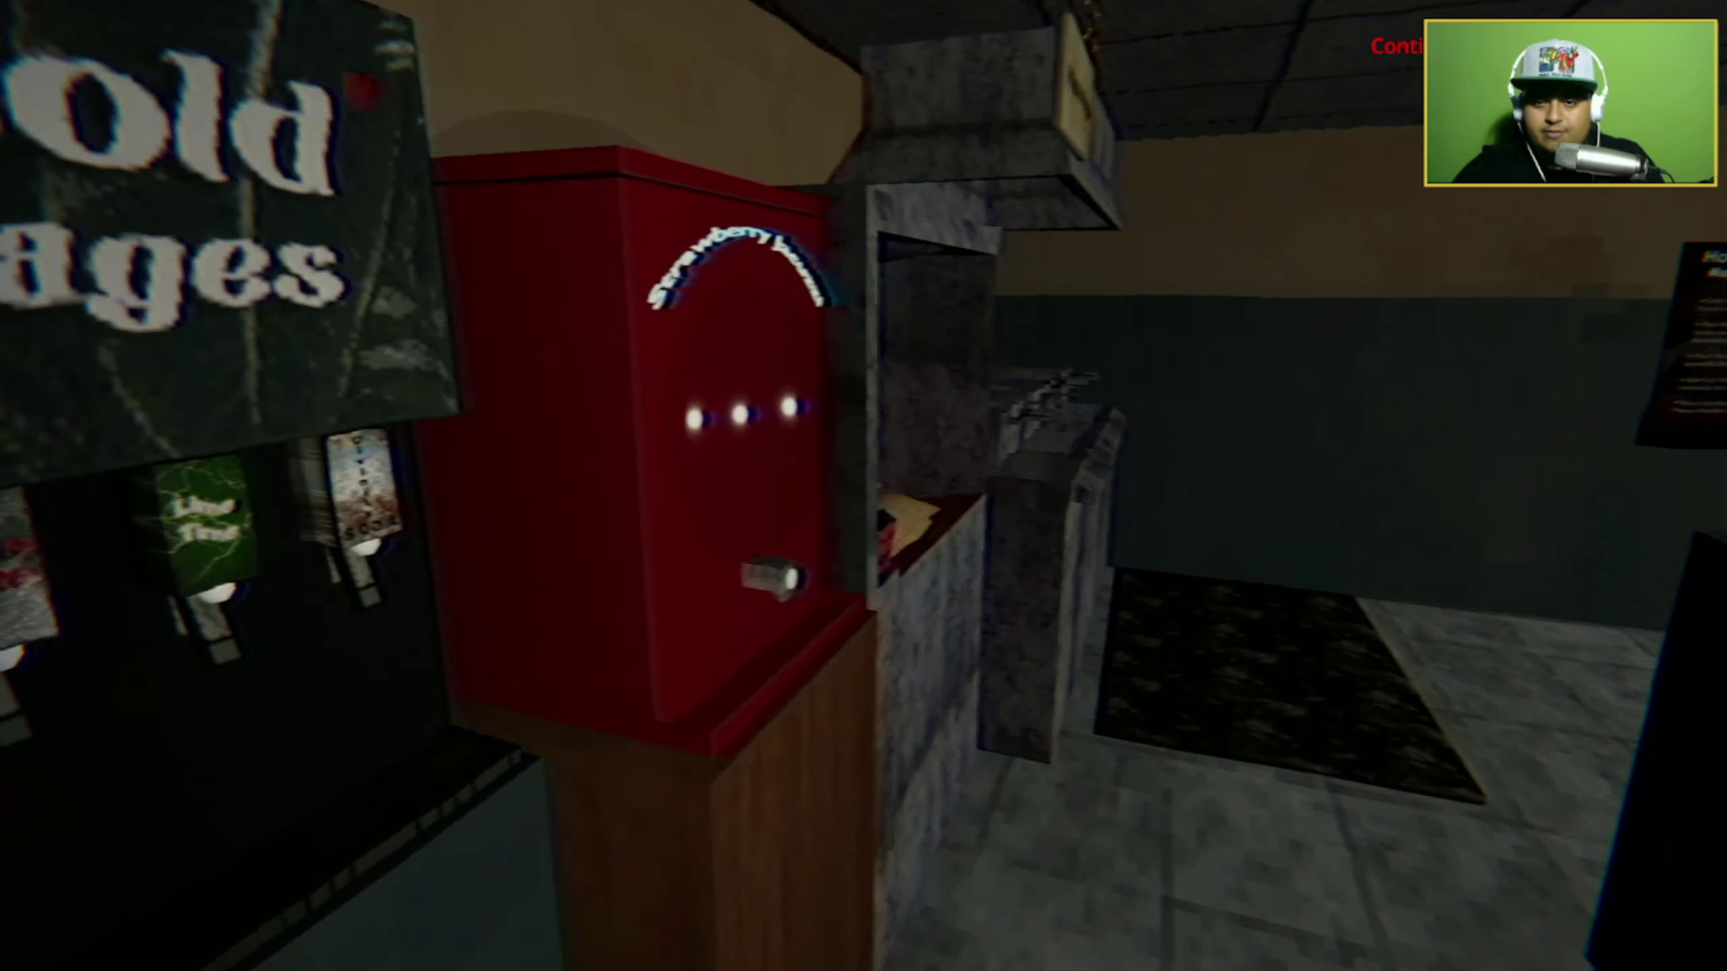
{"action": "key", "text": "w"}
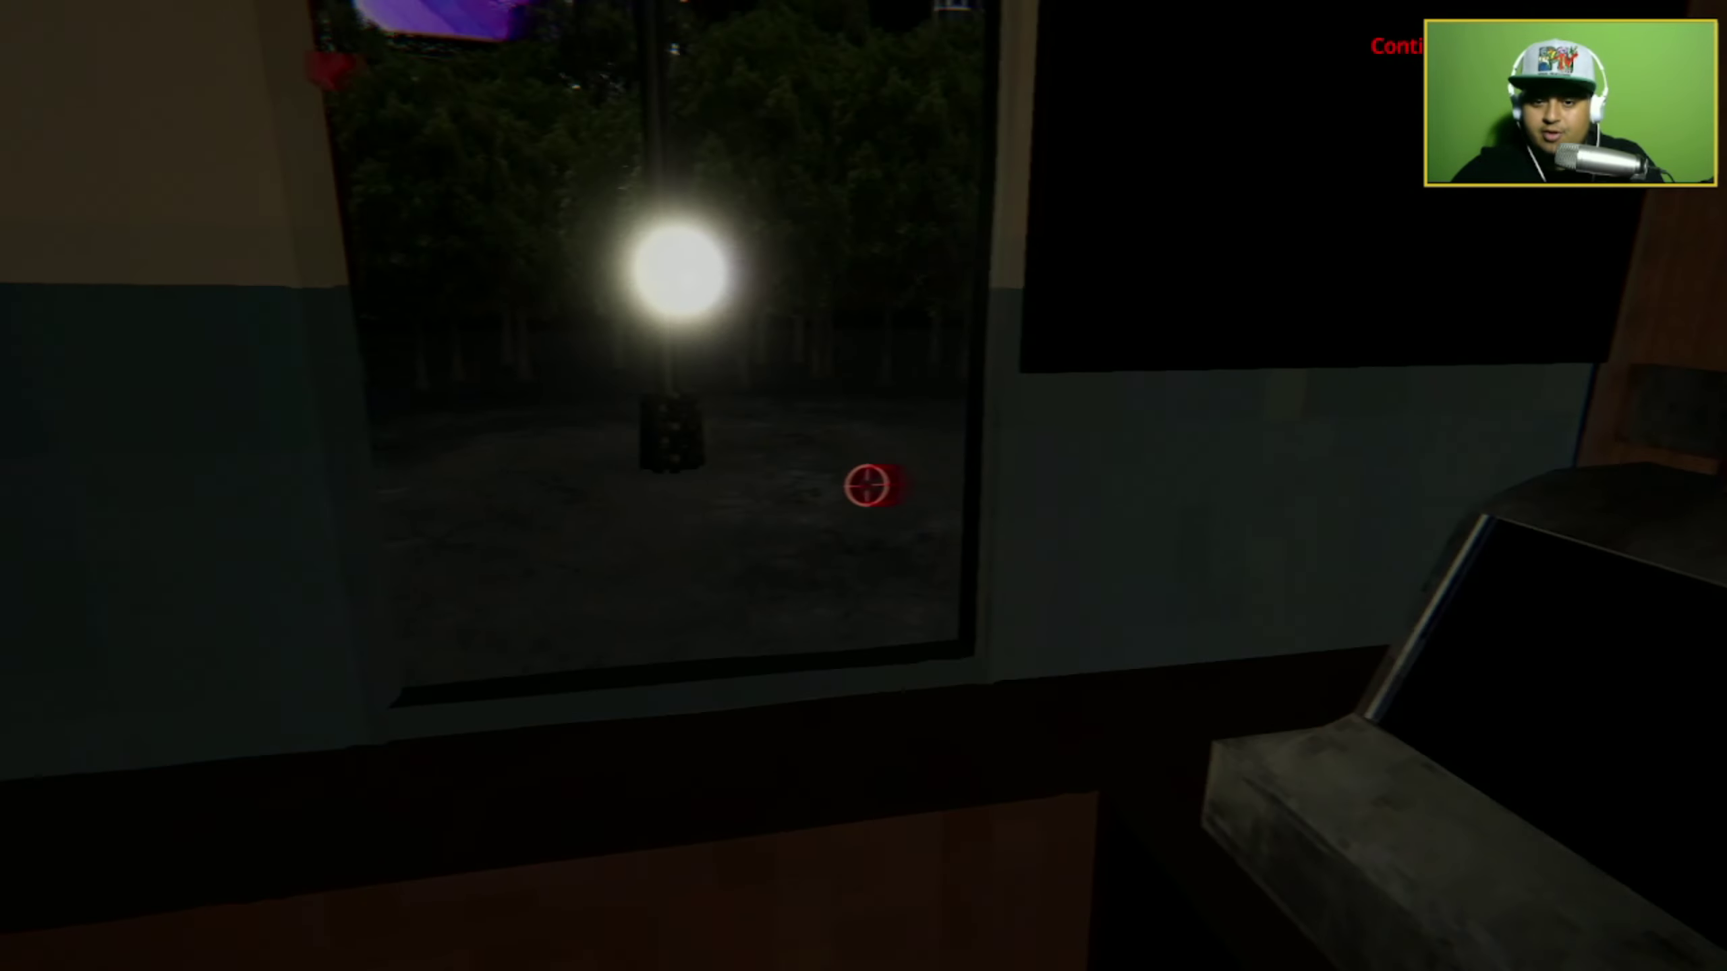
{"action": "key", "text": "w"}
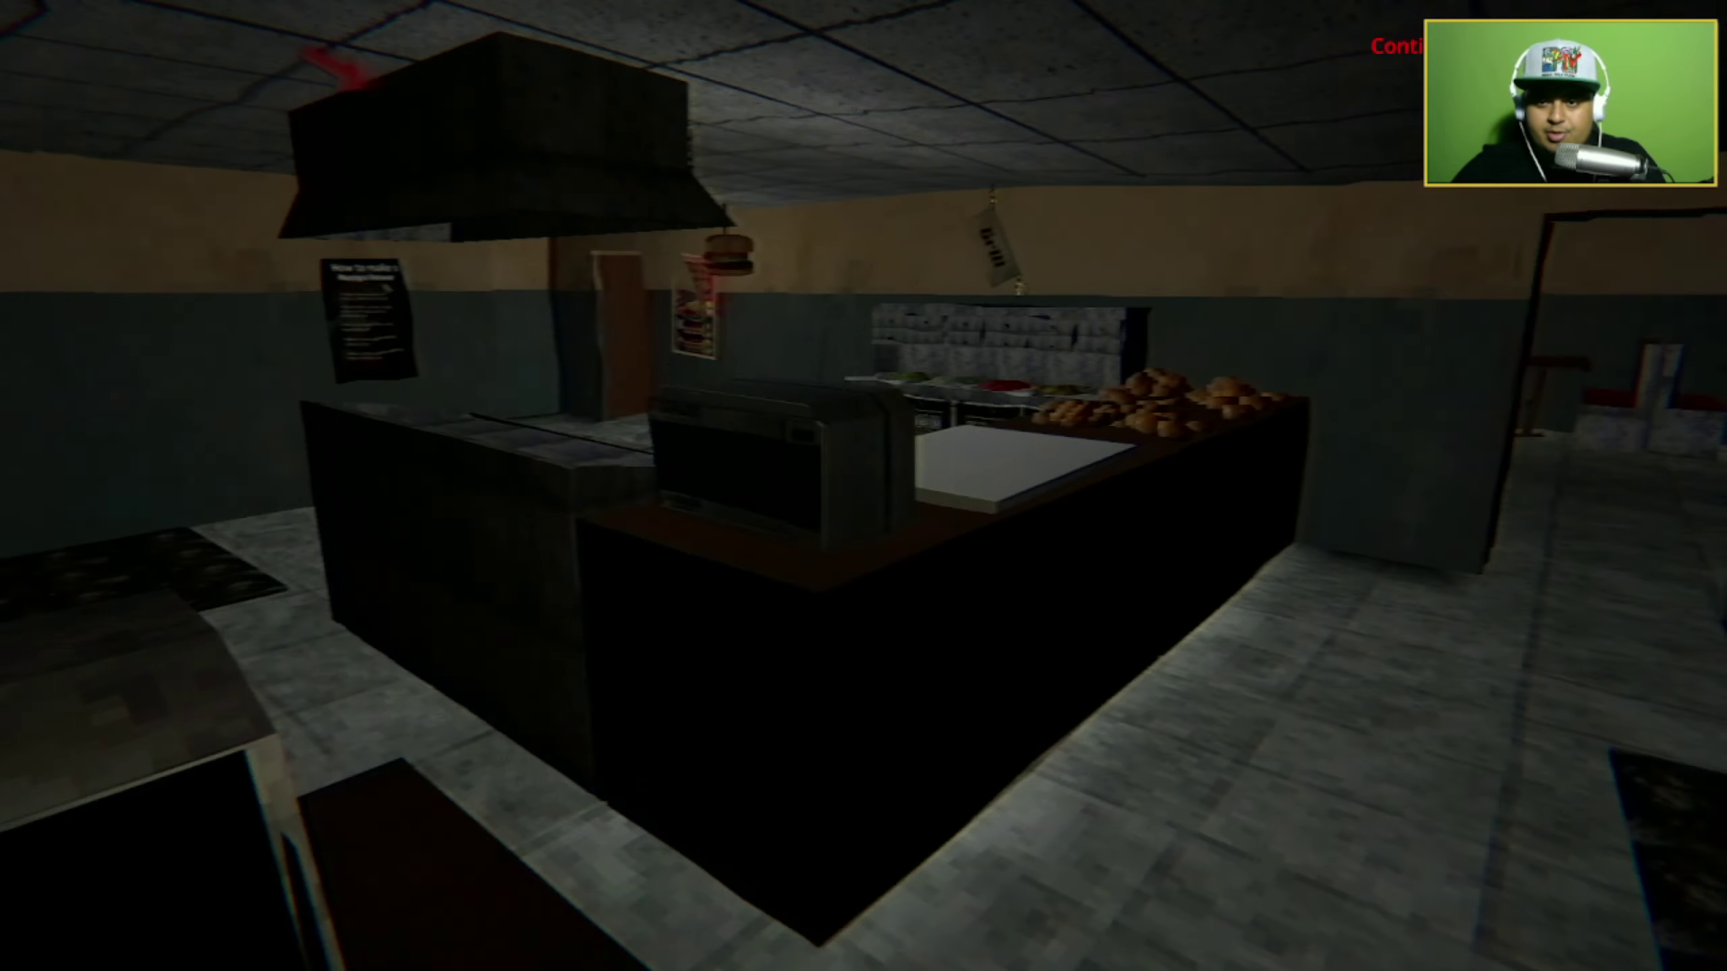
{"action": "key", "text": "w"}
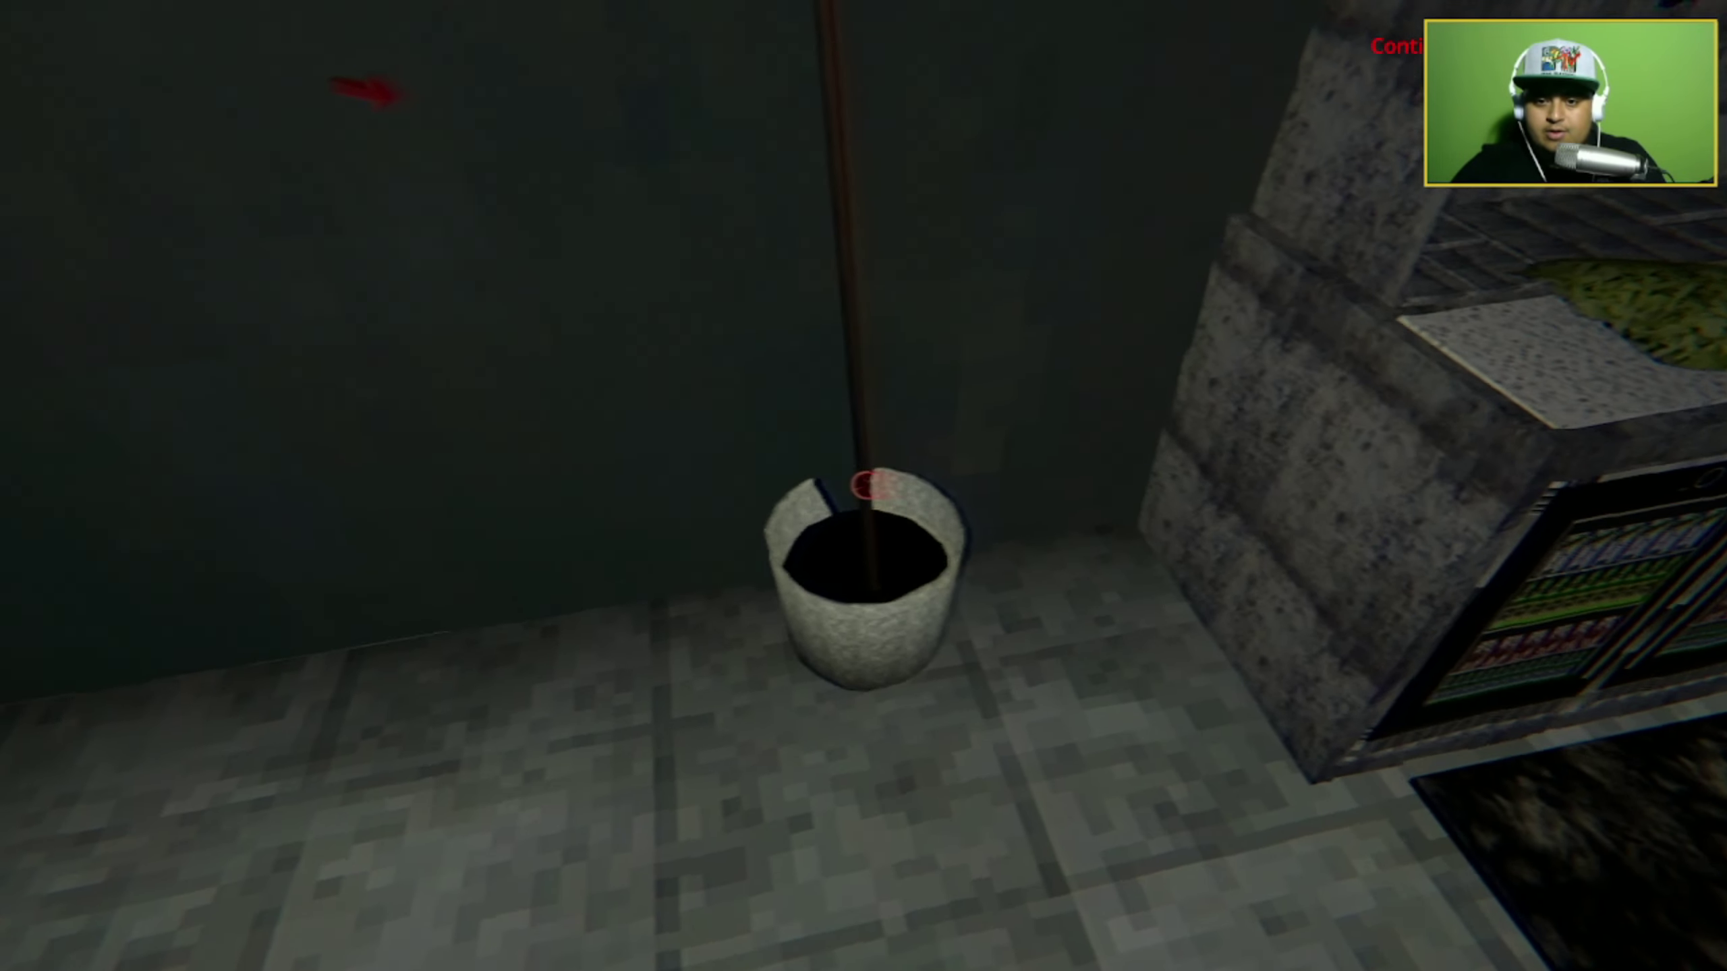
{"action": "key", "text": "s"}
{"action": "key", "text": "w"}
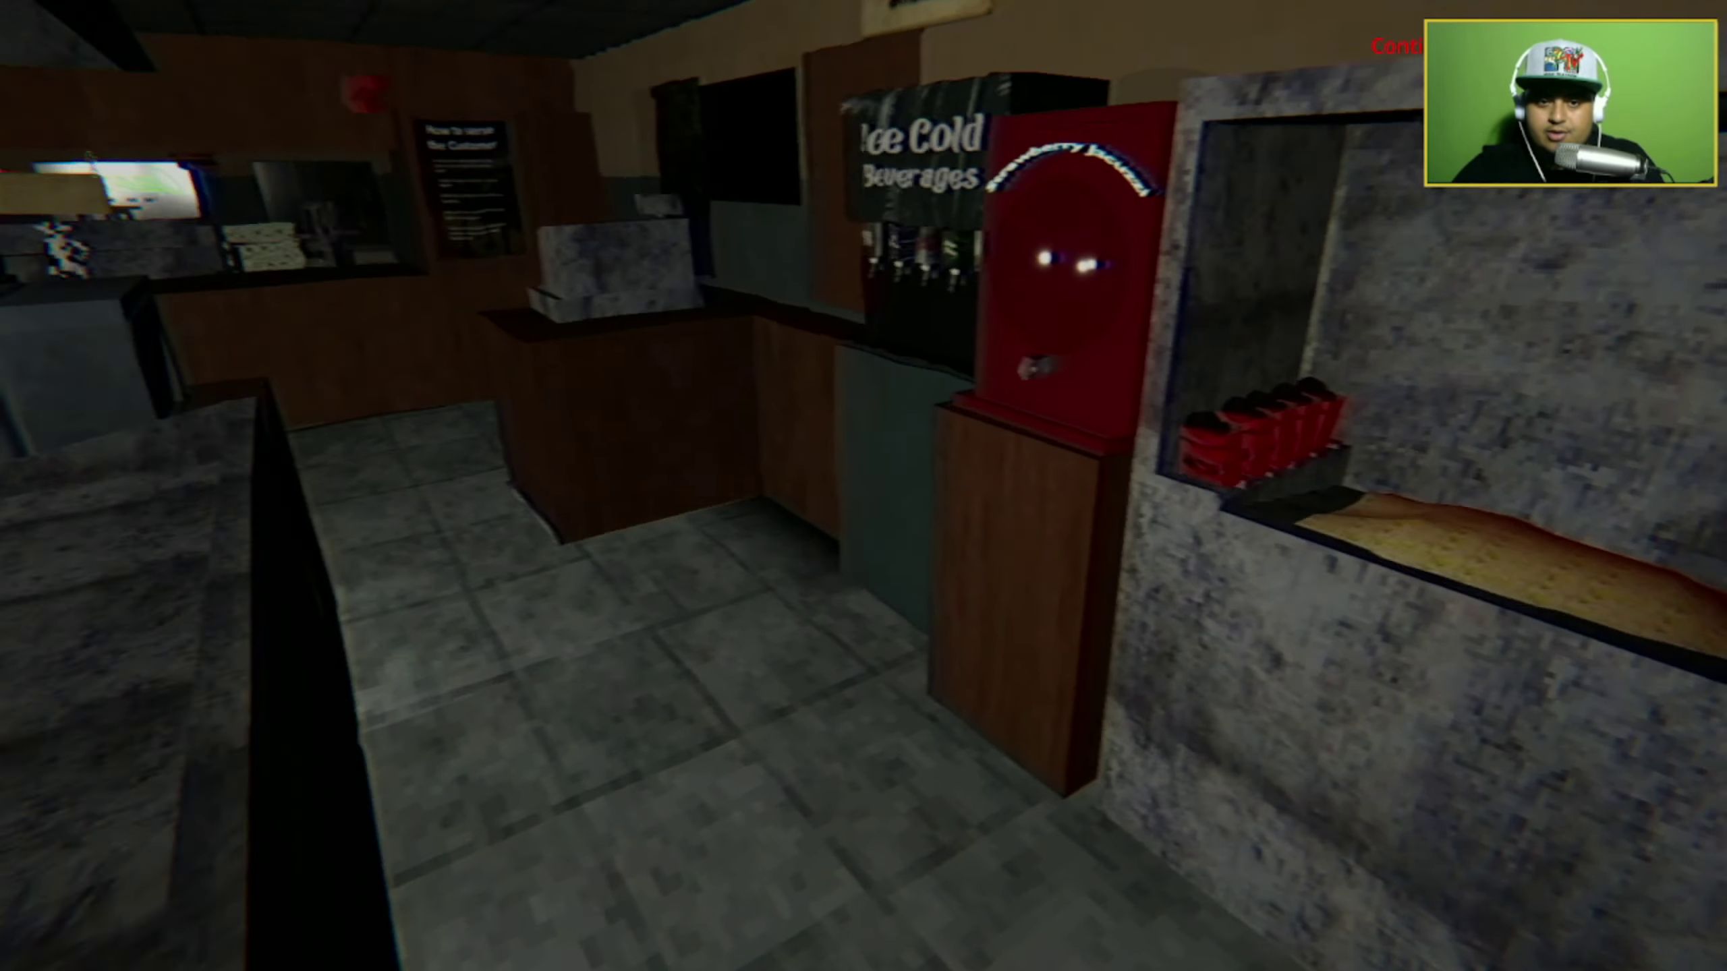
{"action": "key", "text": "w"}
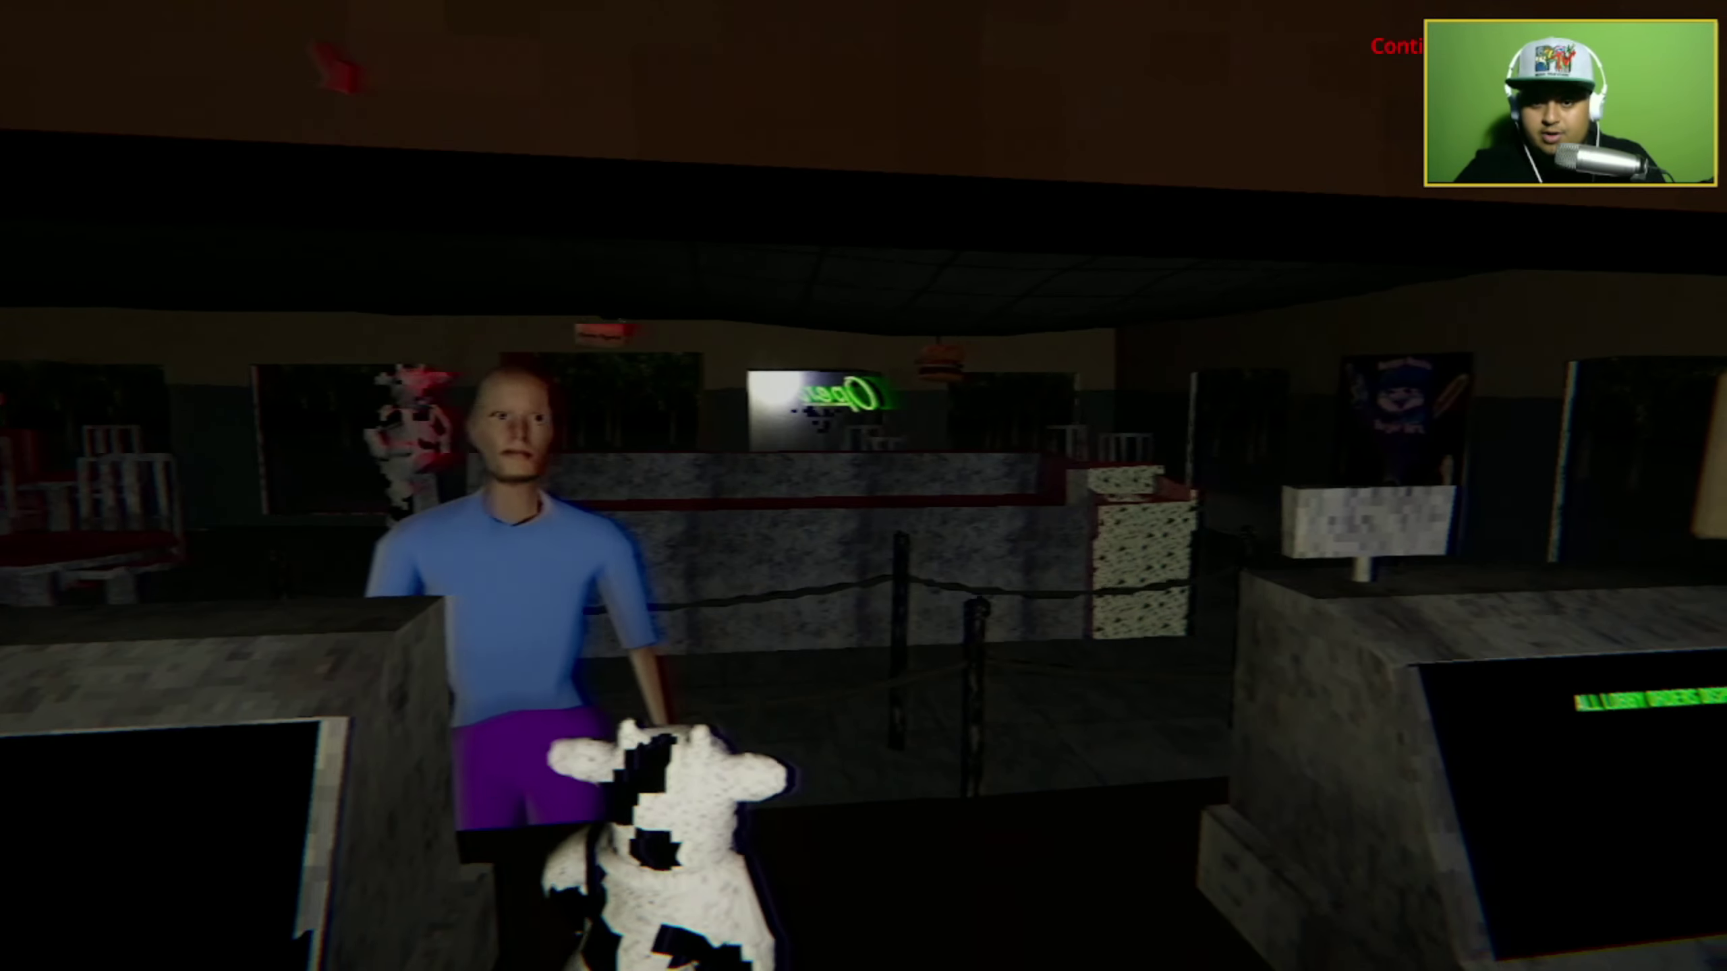
Collect the blue-shirted customer's banknote at the register, then head back toward the kitchen.
{"action": "key", "text": "d"}
{"action": "key", "text": "w"}
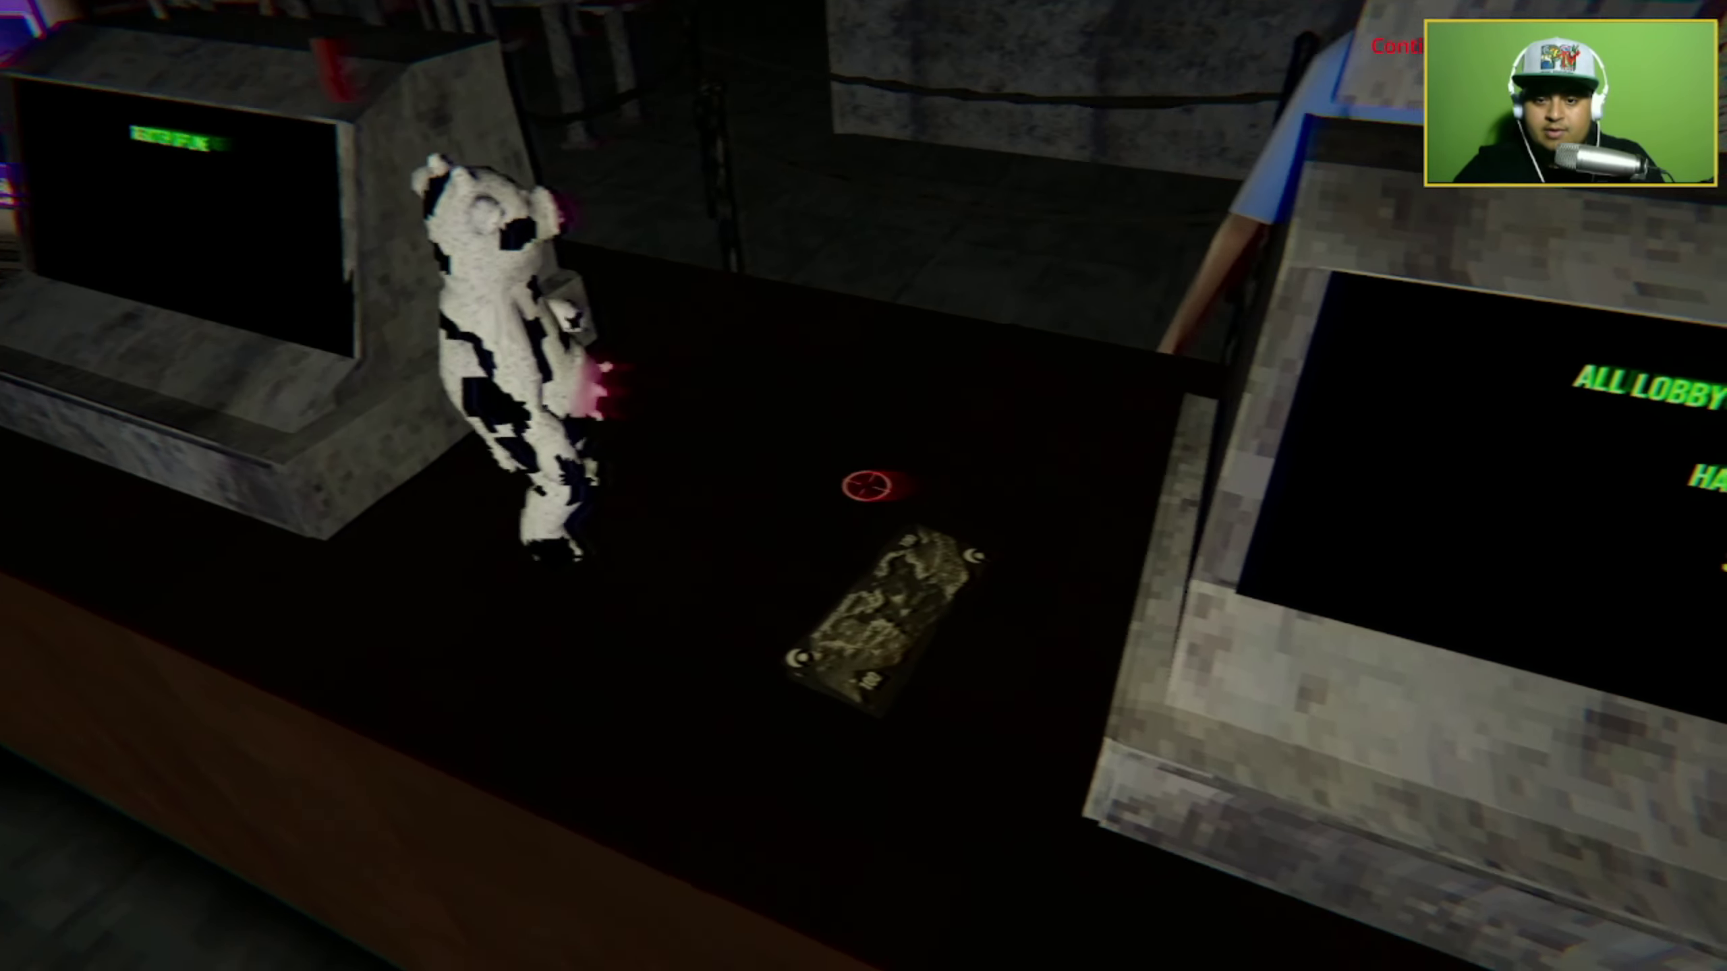
{"action": "left_click", "coordinate": [875, 486]}
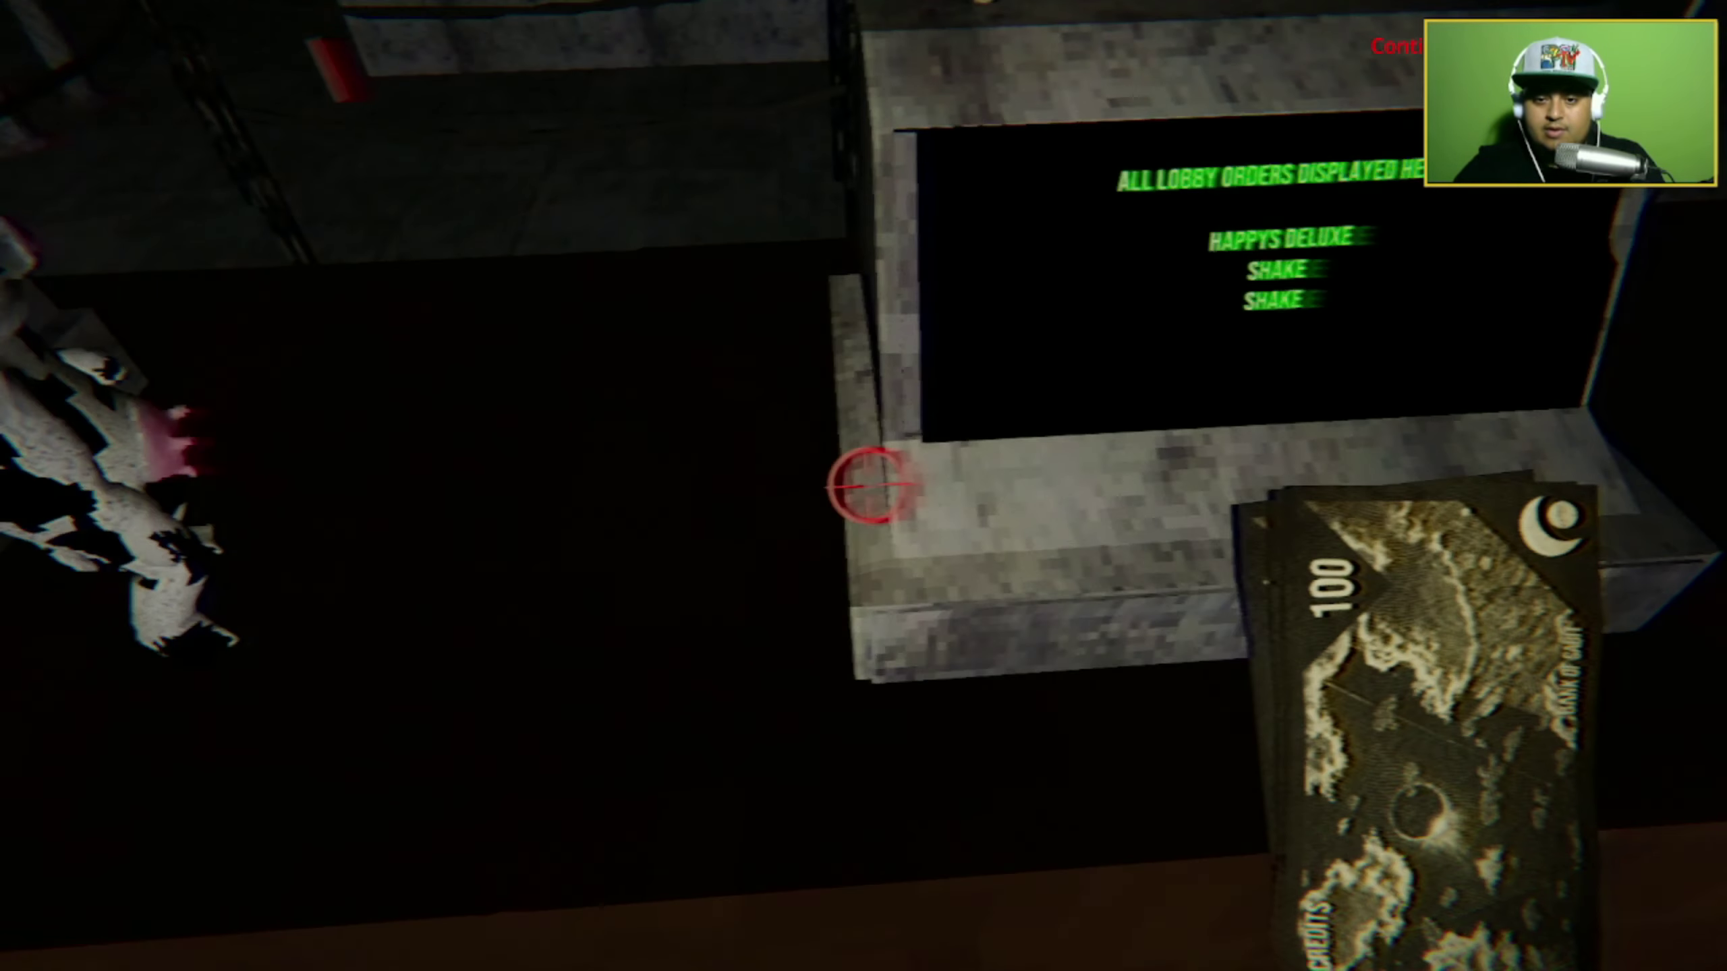
{"action": "key", "text": "w"}
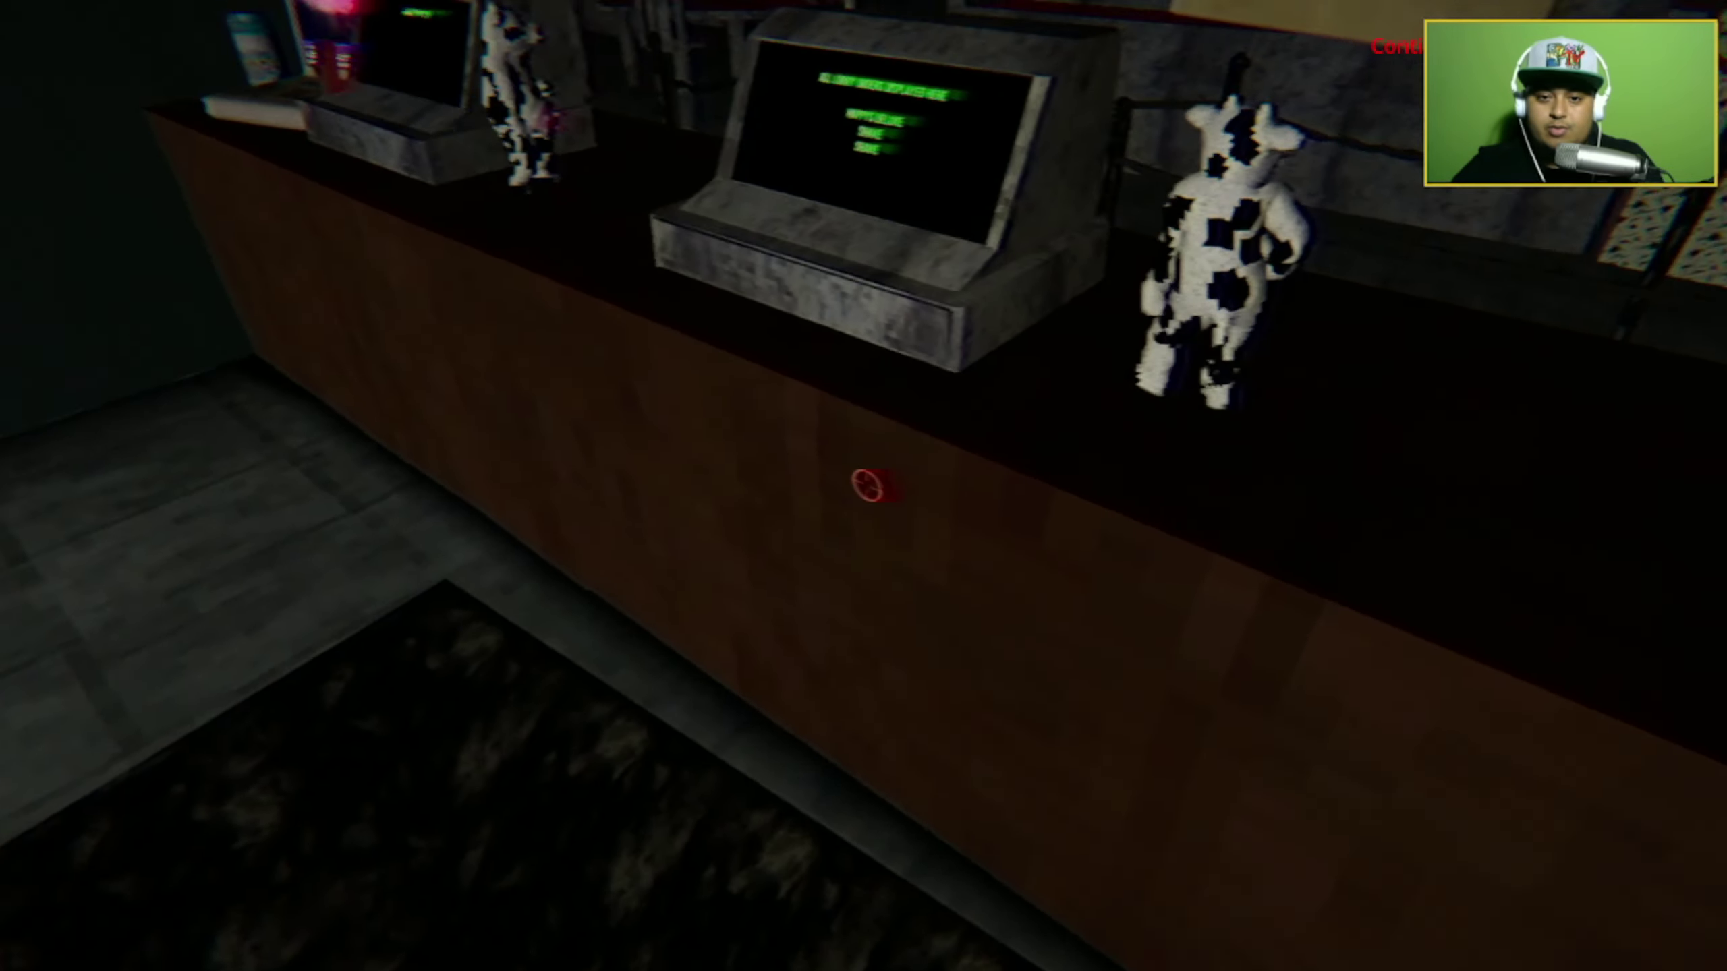
{"action": "key", "text": "w"}
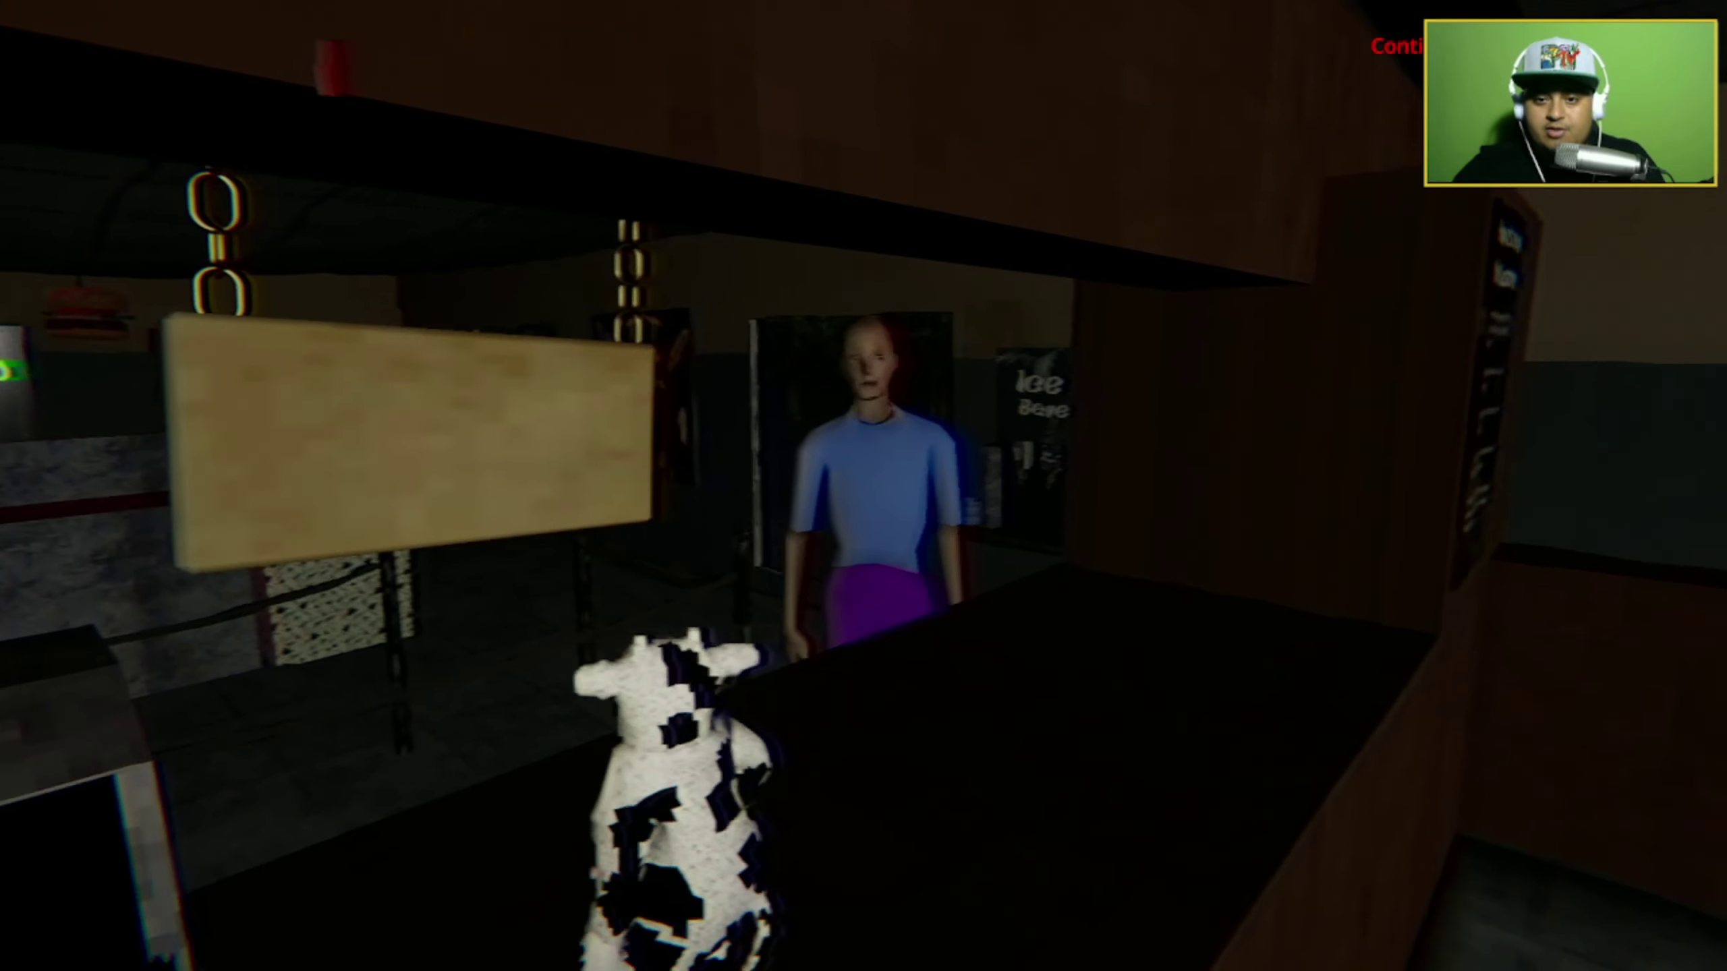
{"action": "key", "text": "d"}
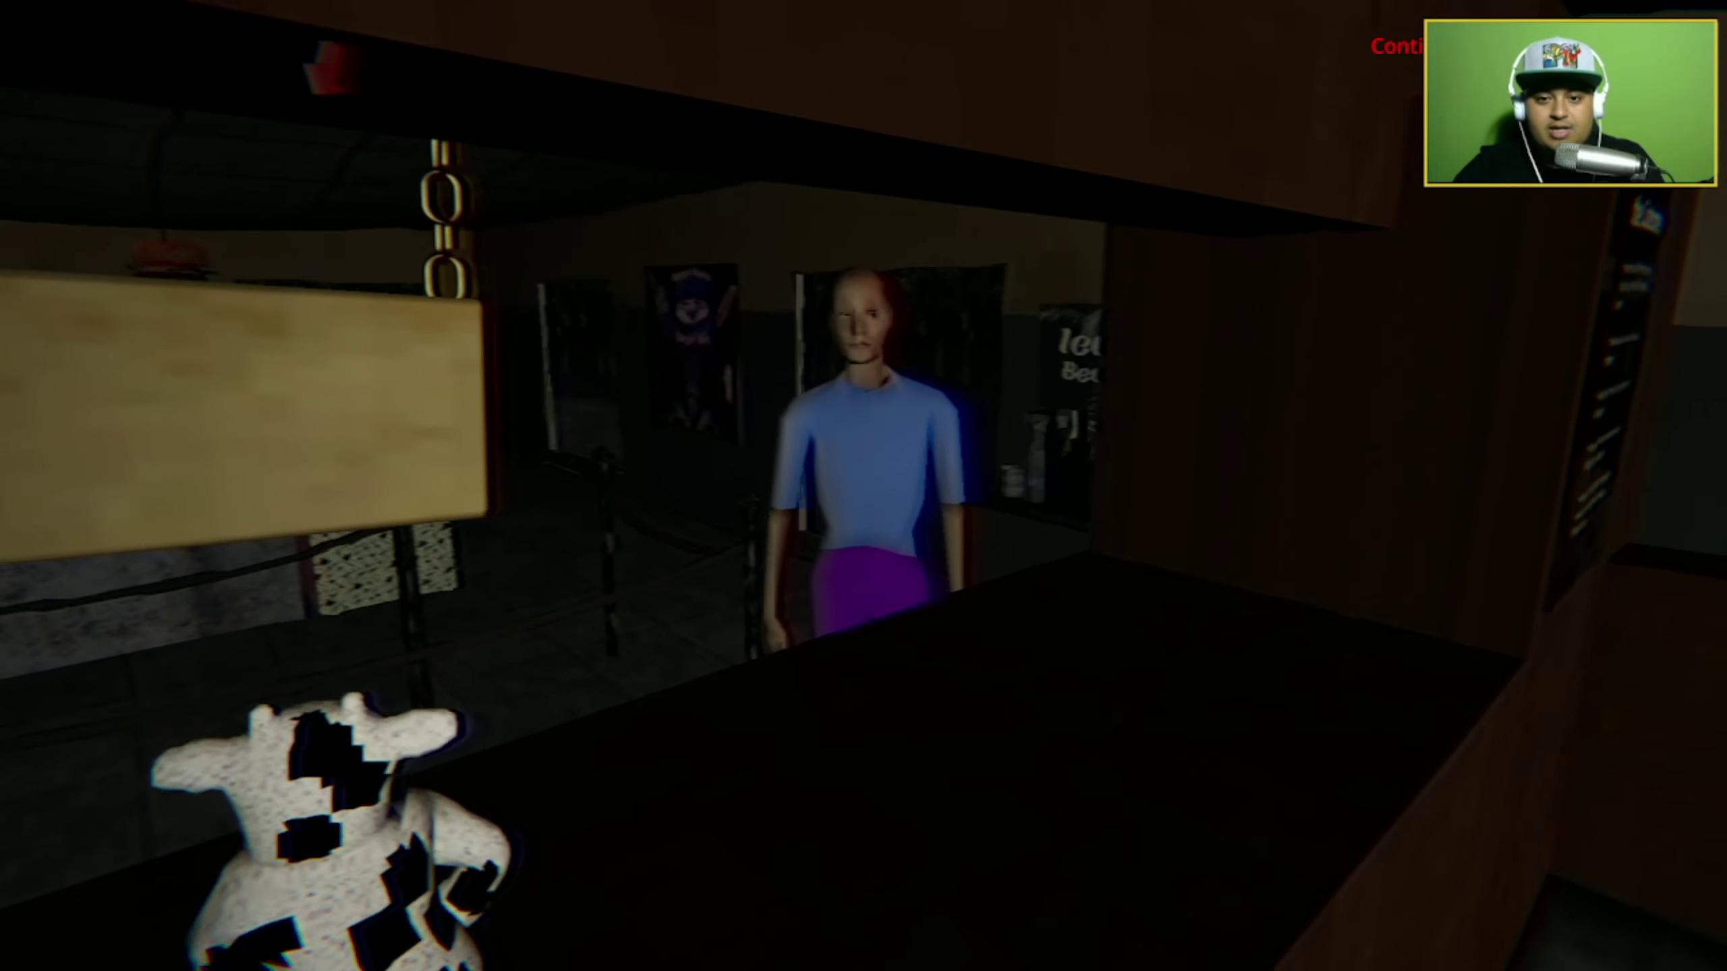
{"action": "key", "text": "w"}
{"action": "key", "text": "w"}
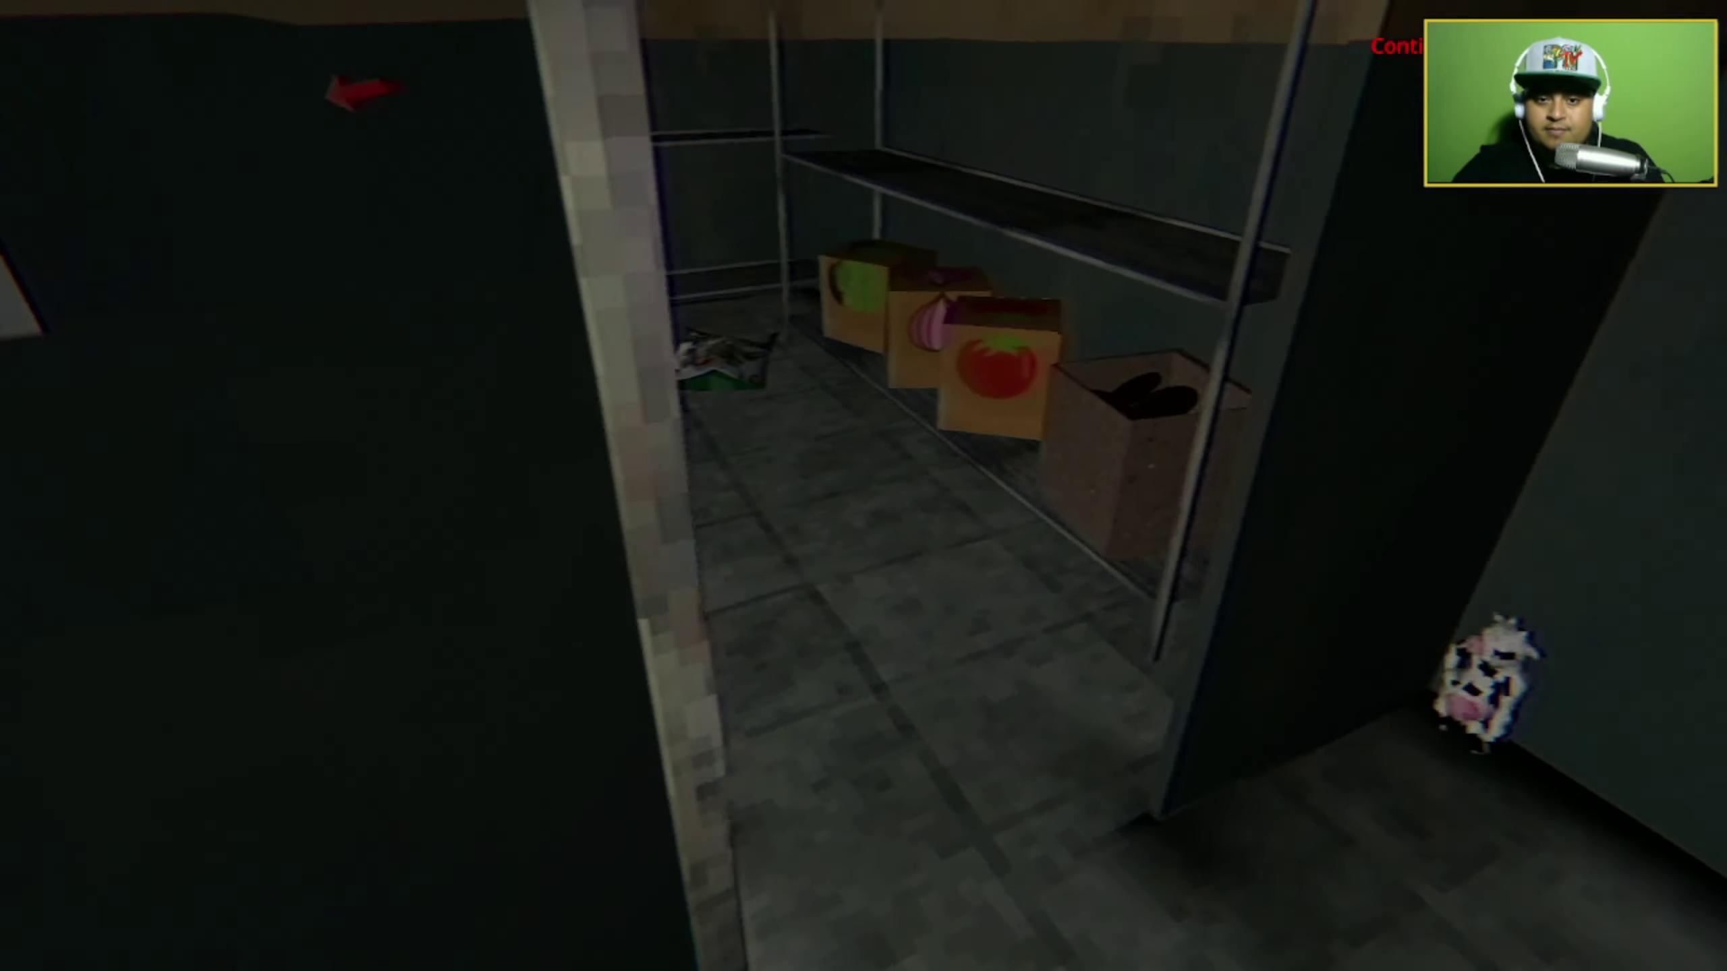
Fetch a raw patty from the storage room and put it on the grill.
{"action": "key", "text": "w"}
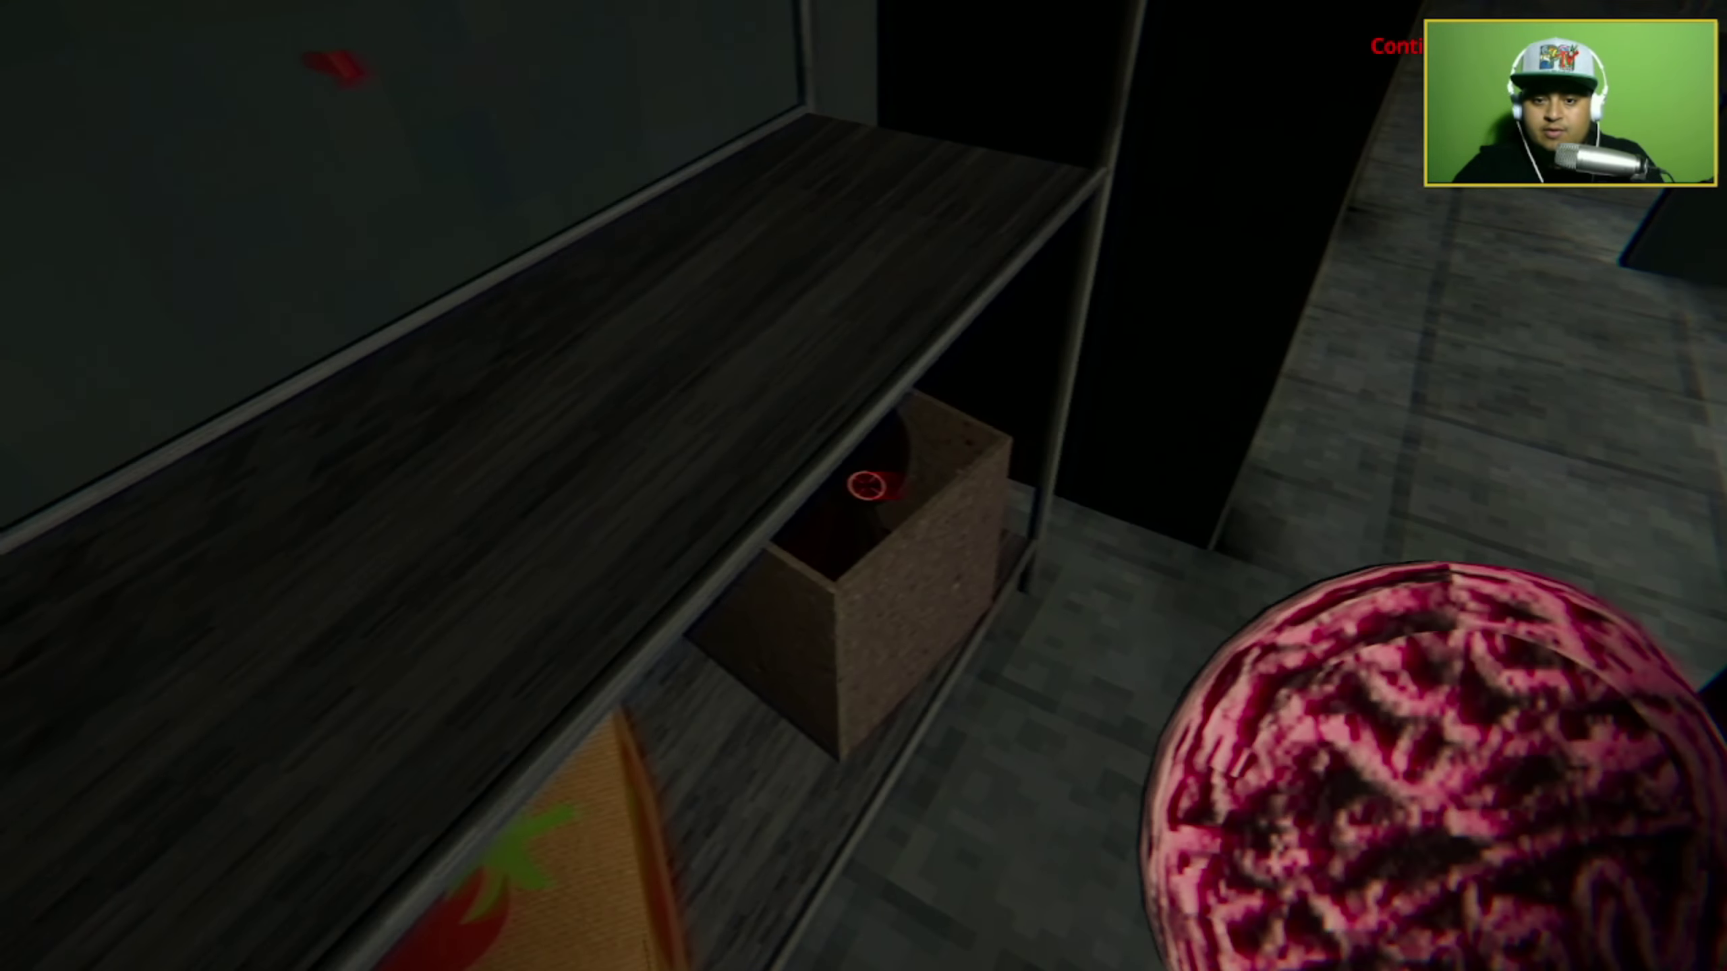
{"action": "key", "text": "w"}
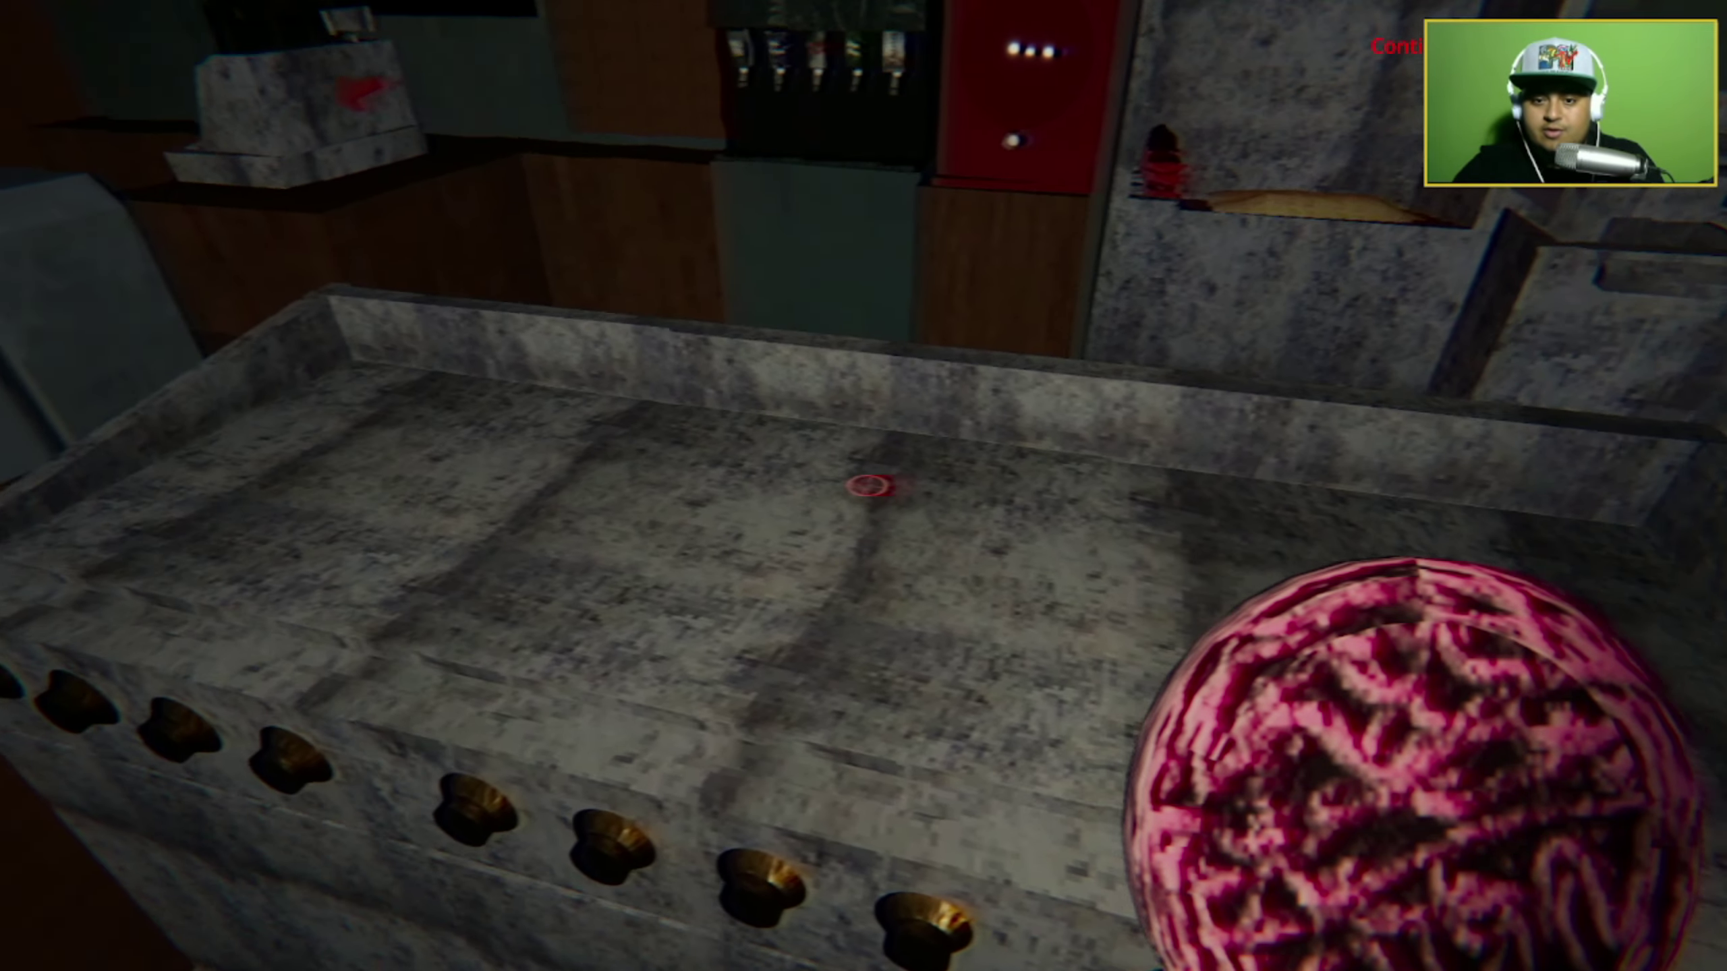
{"action": "left_click", "coordinate": [867, 486]}
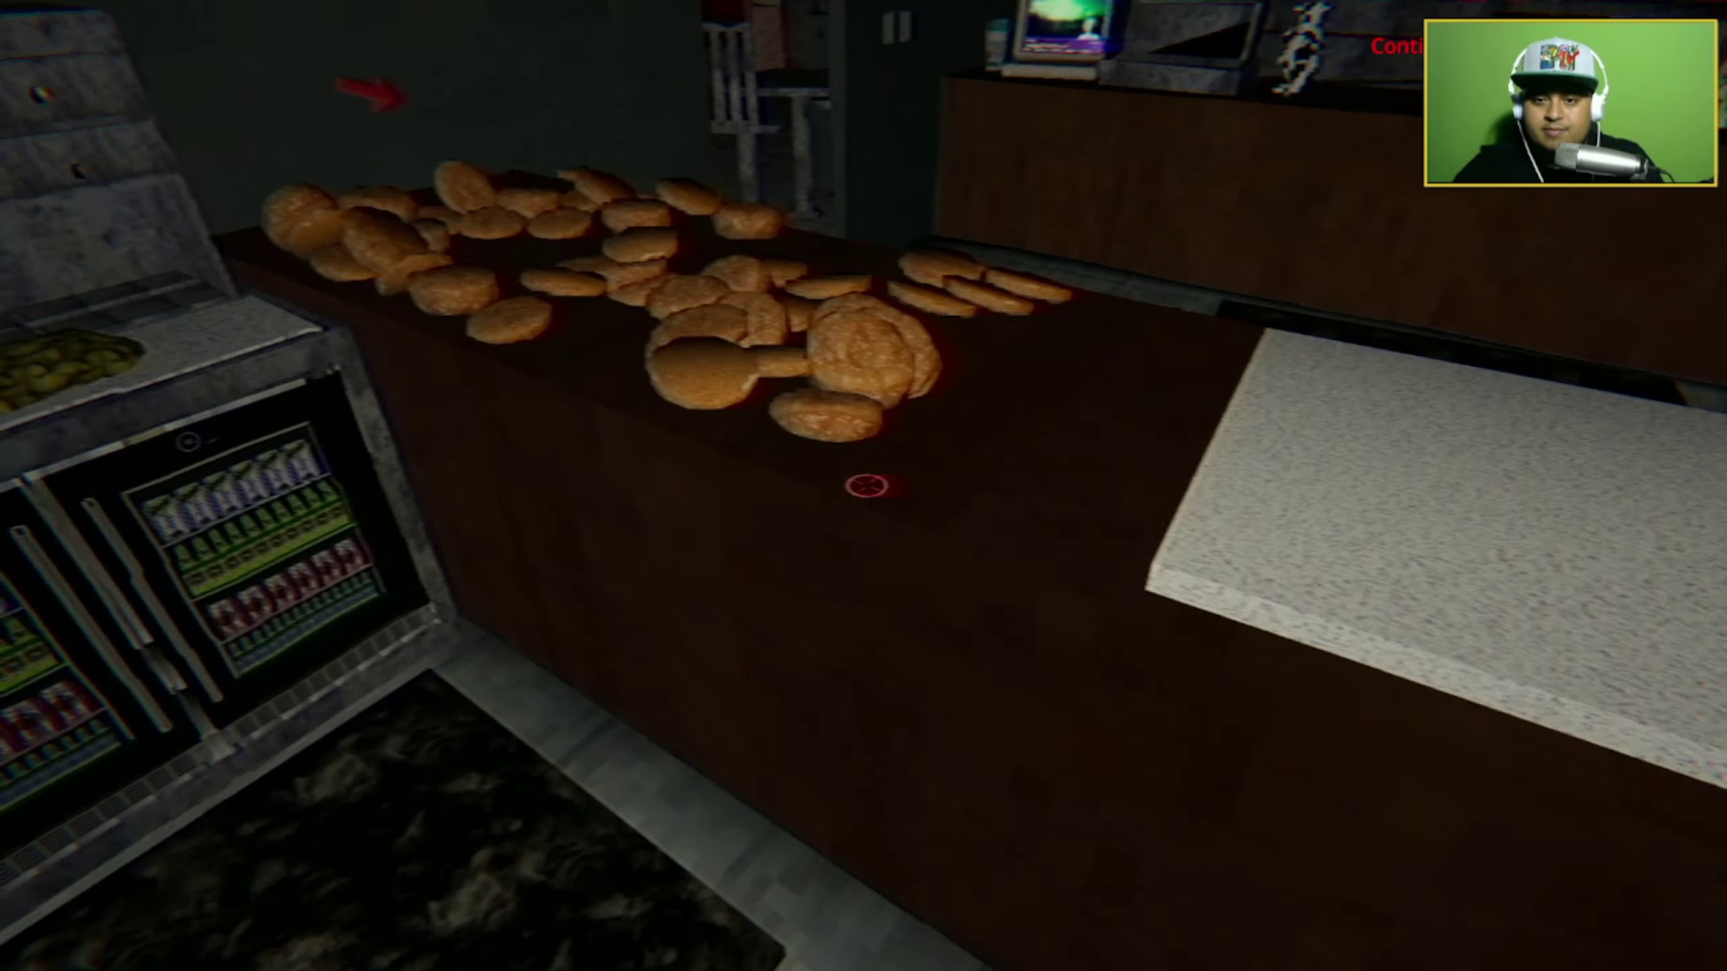
Lay a bun on the board with pickle, tomato and lettuce.
{"action": "key", "text": "w"}
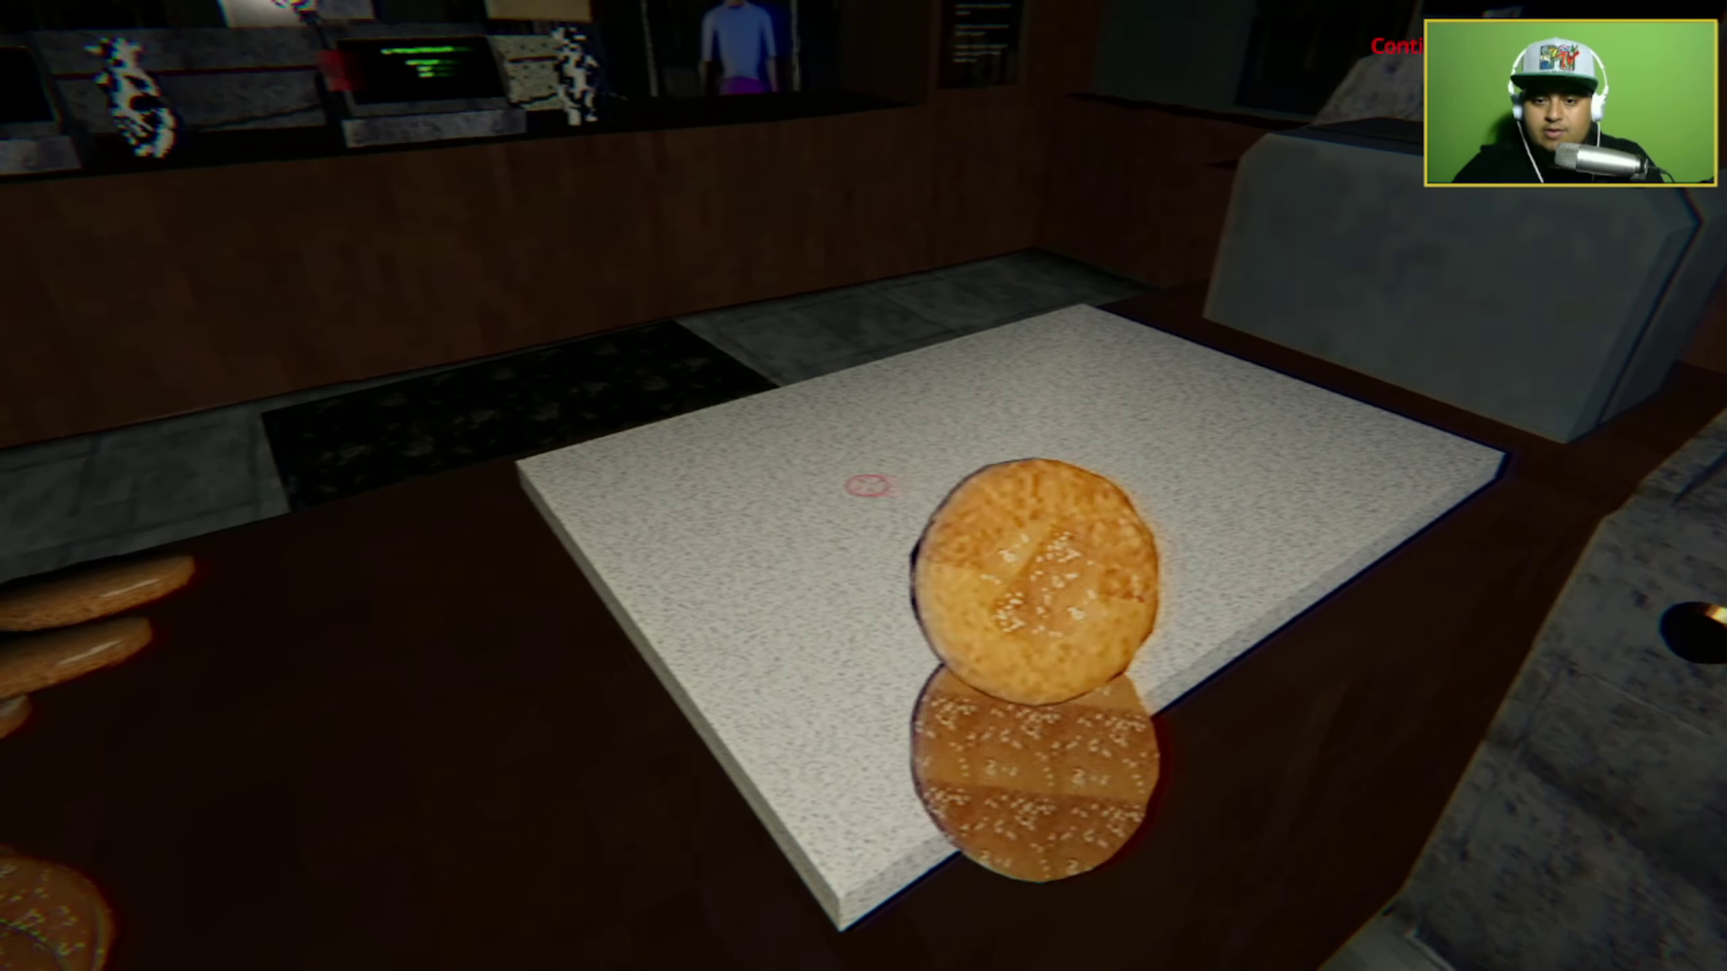
{"action": "left_click", "coordinate": [867, 485]}
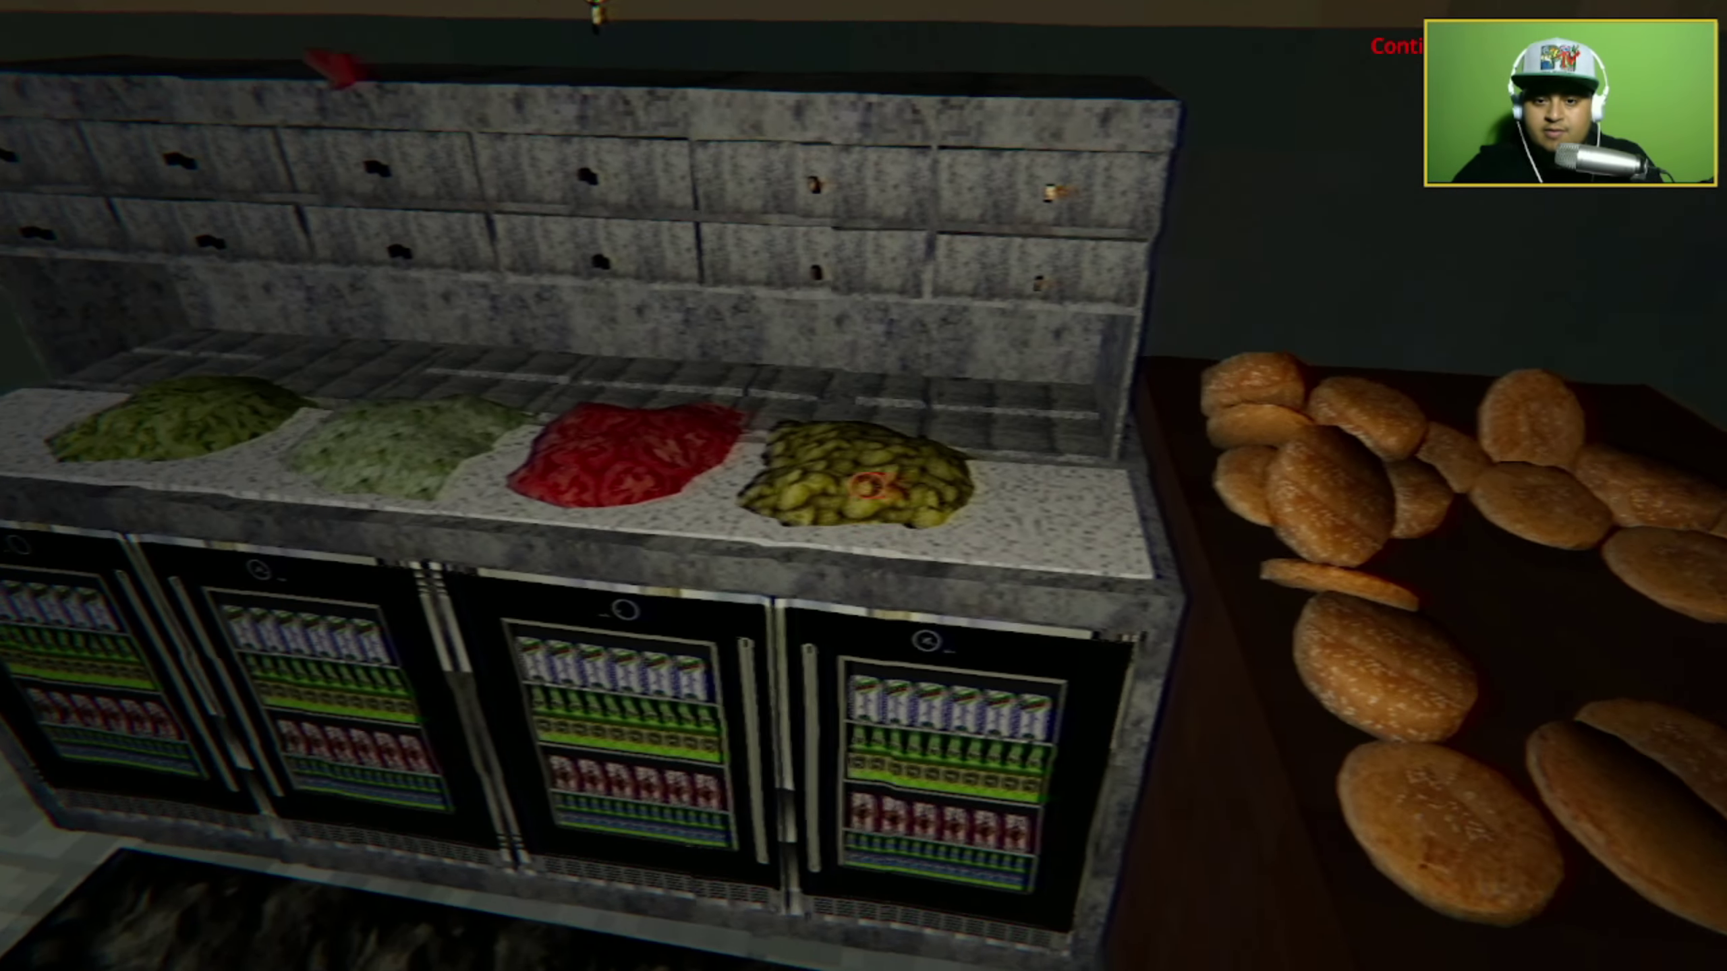
{"action": "left_click", "coordinate": [868, 485]}
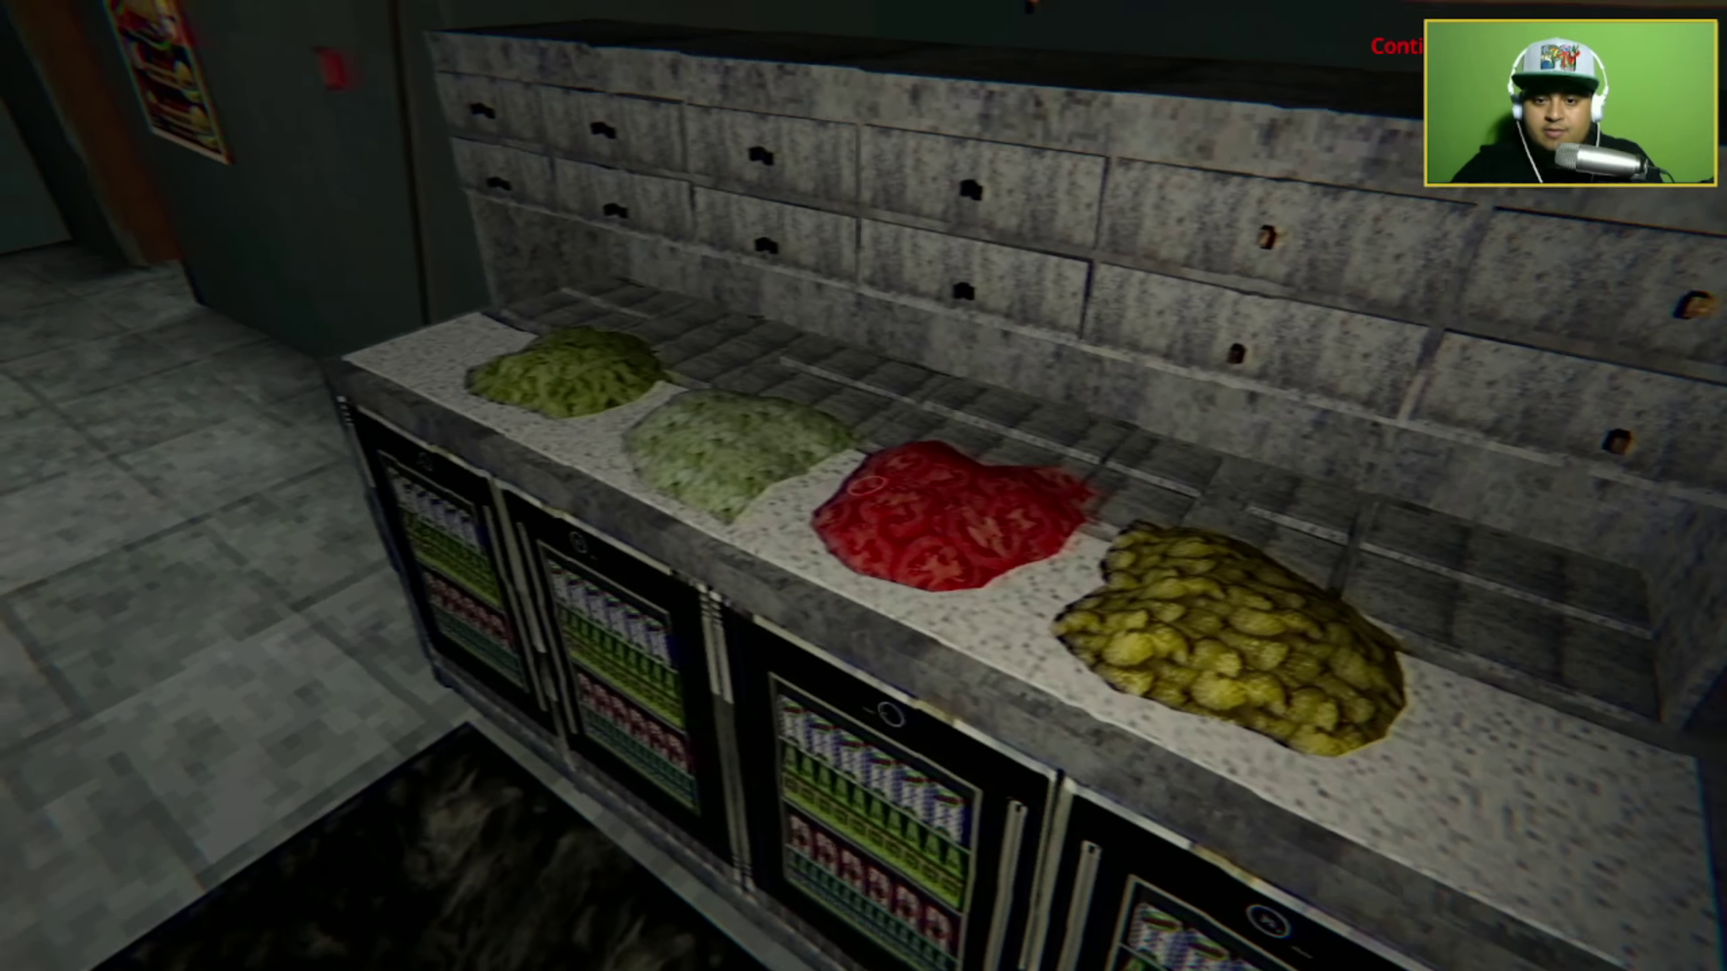
{"action": "left_click", "coordinate": [868, 486]}
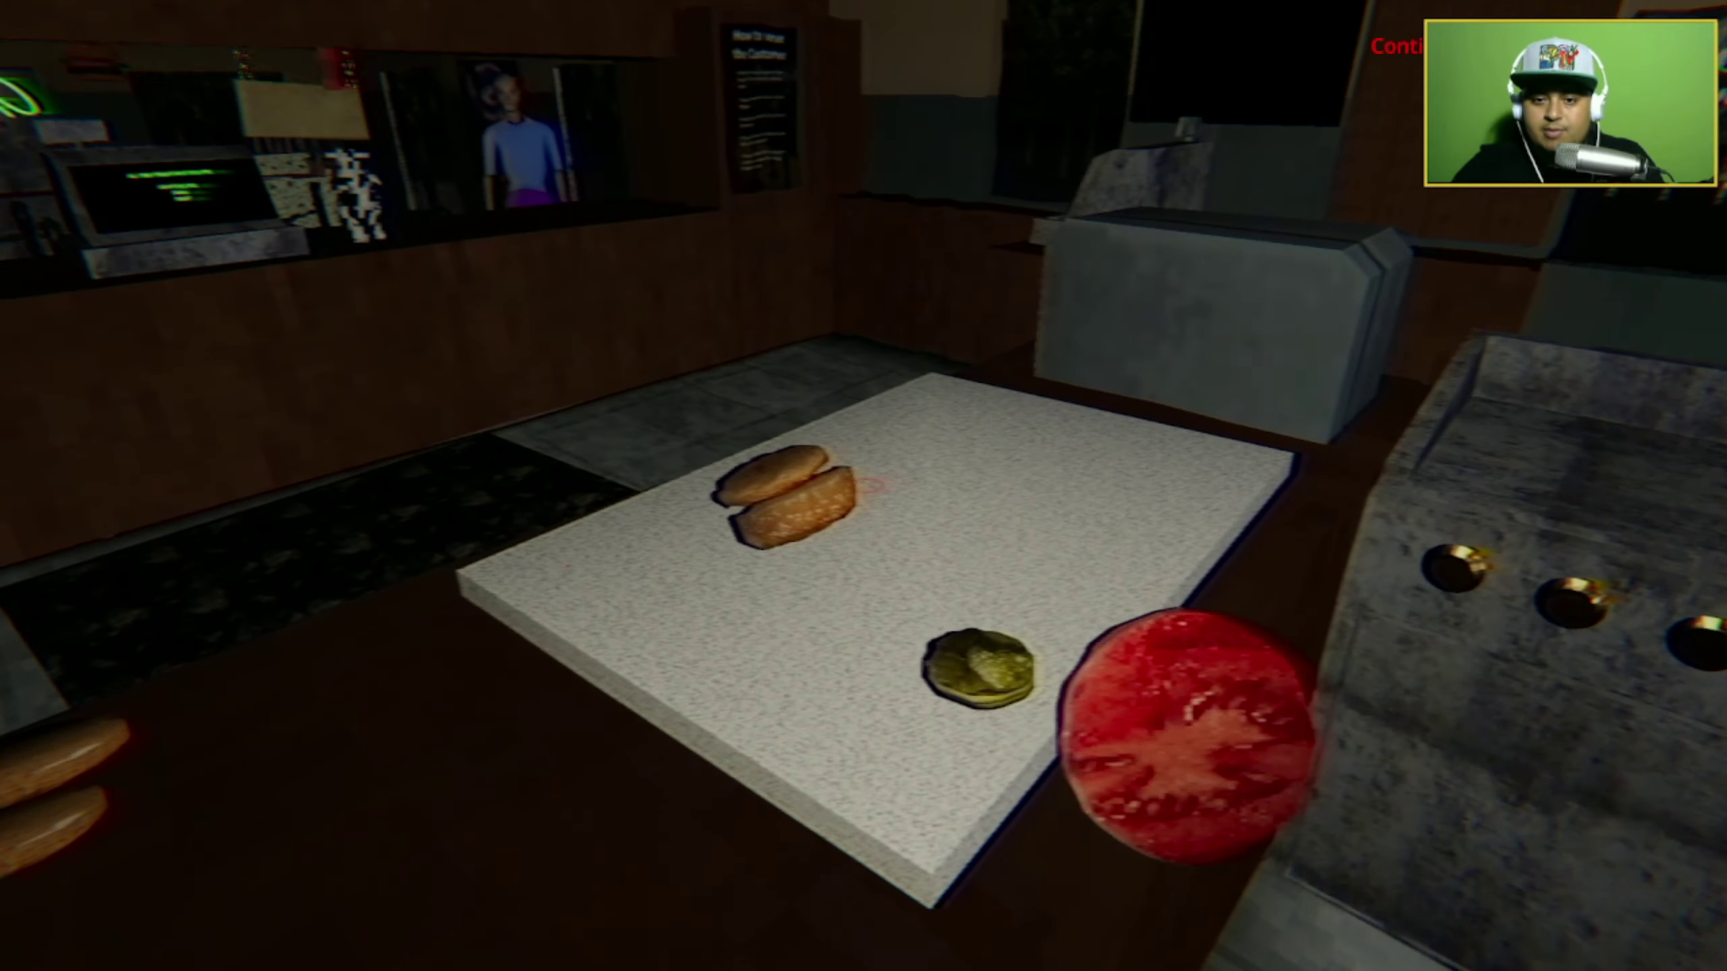
{"action": "left_click", "coordinate": [868, 486]}
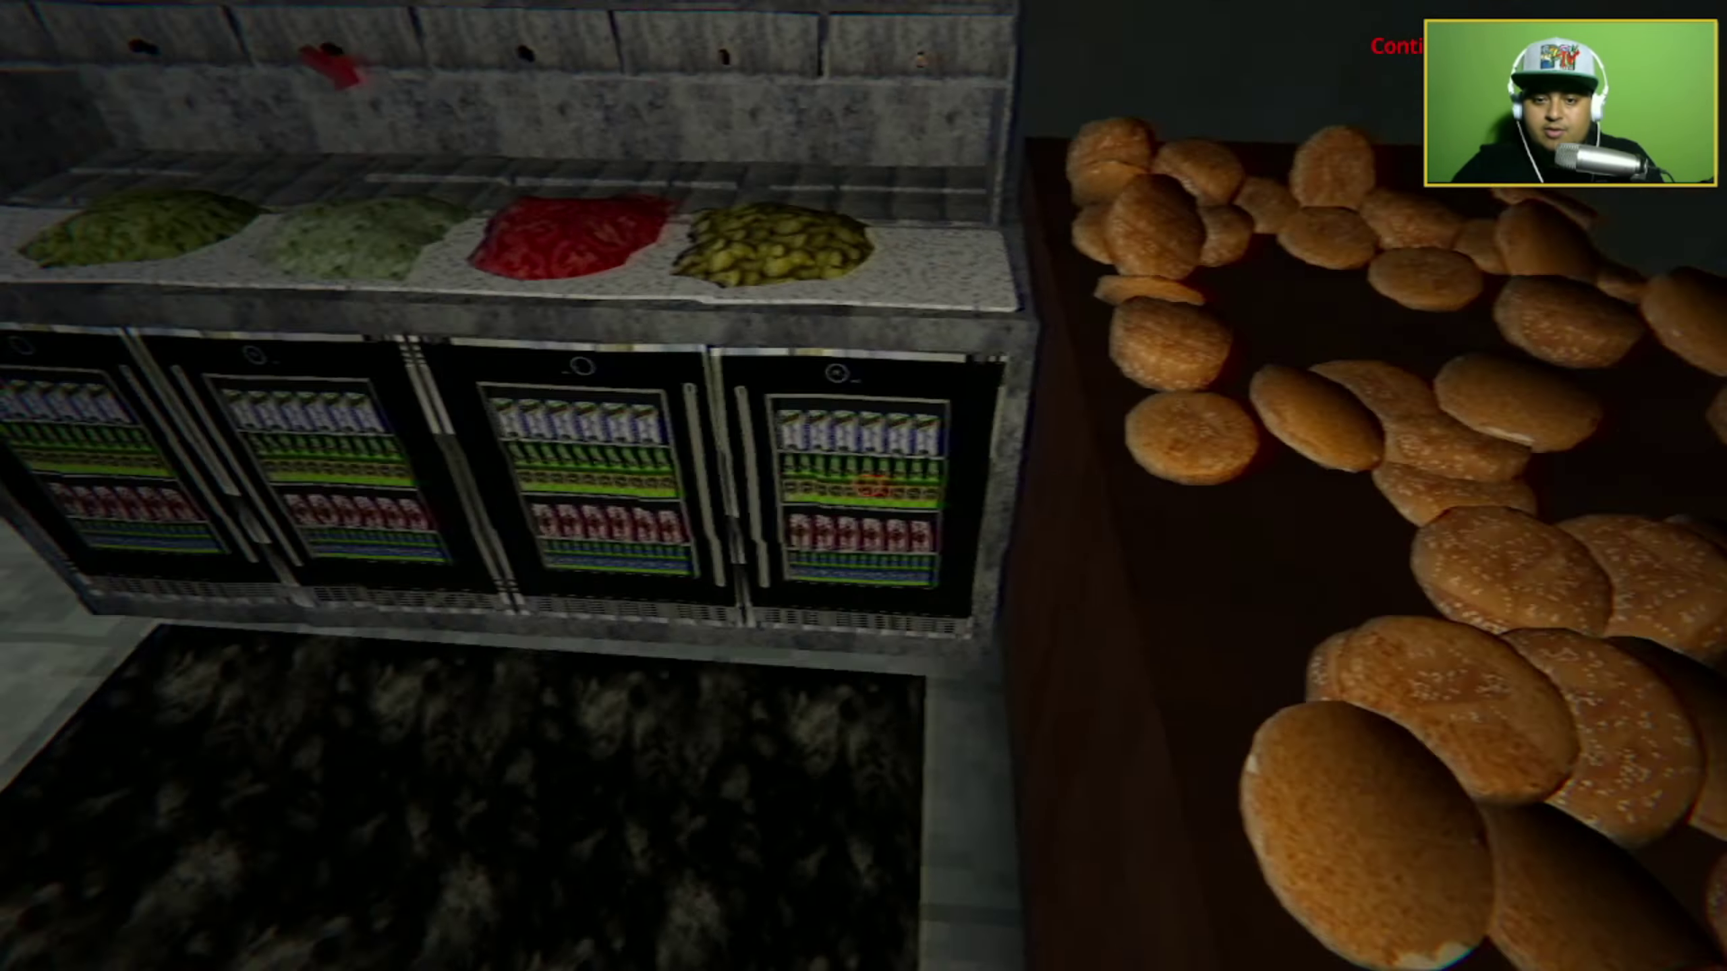
{"action": "left_click", "coordinate": [867, 486]}
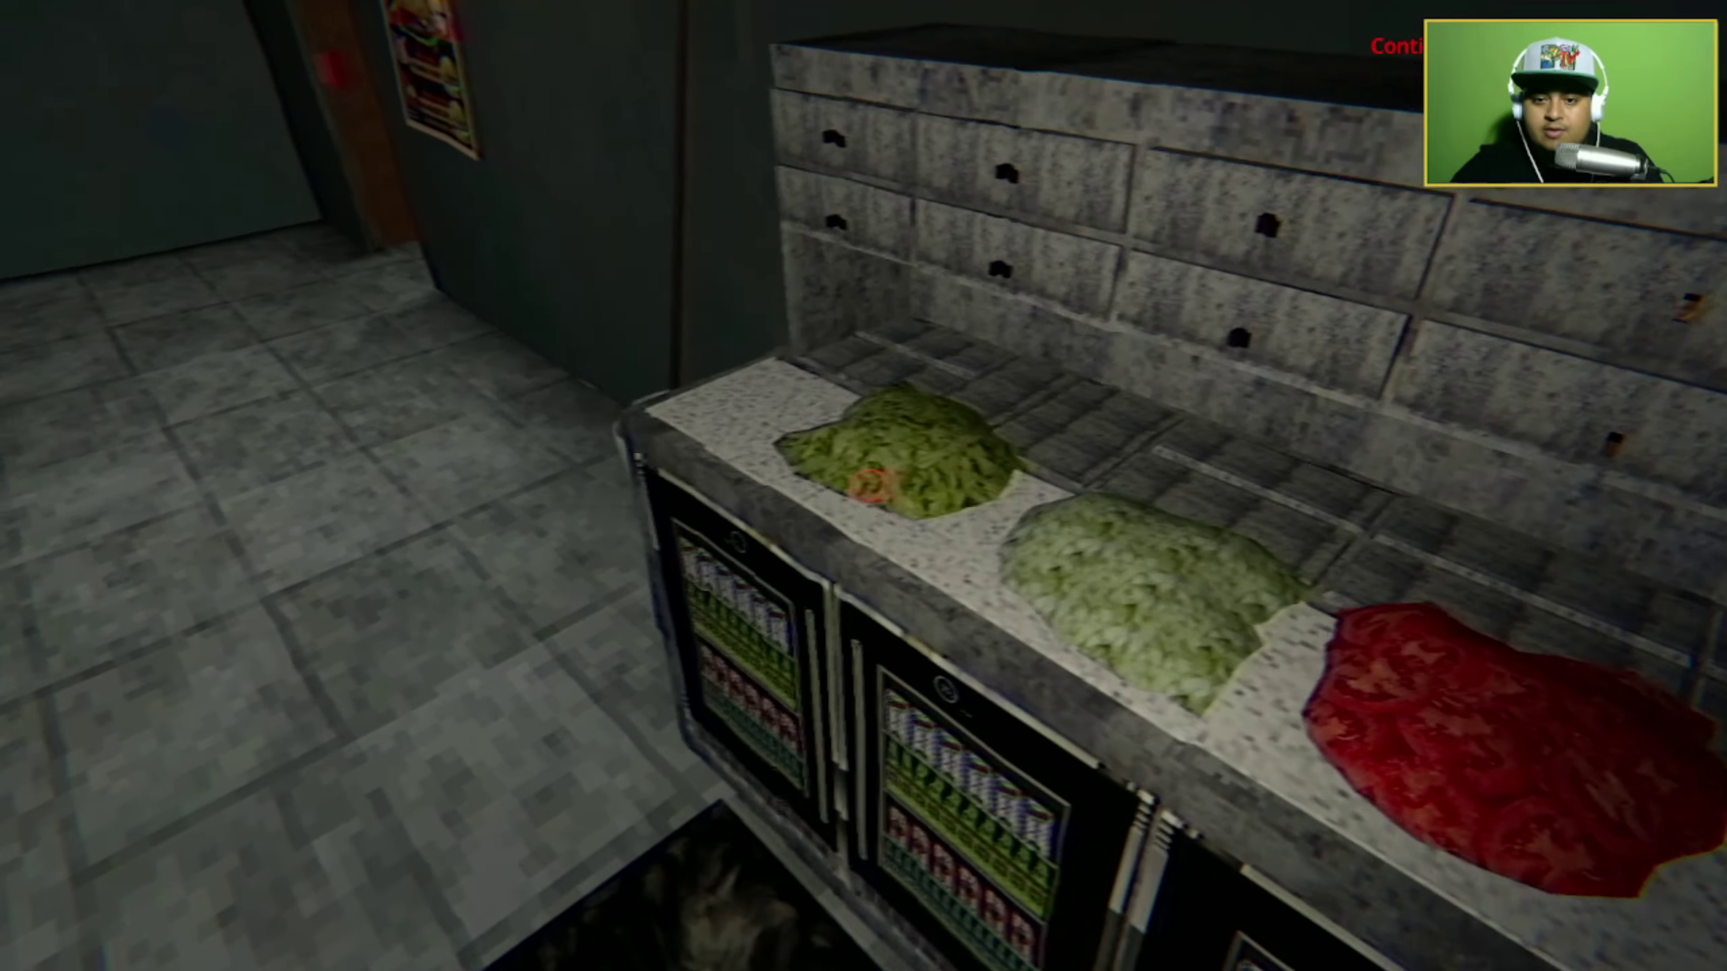
{"action": "left_click", "coordinate": [868, 485]}
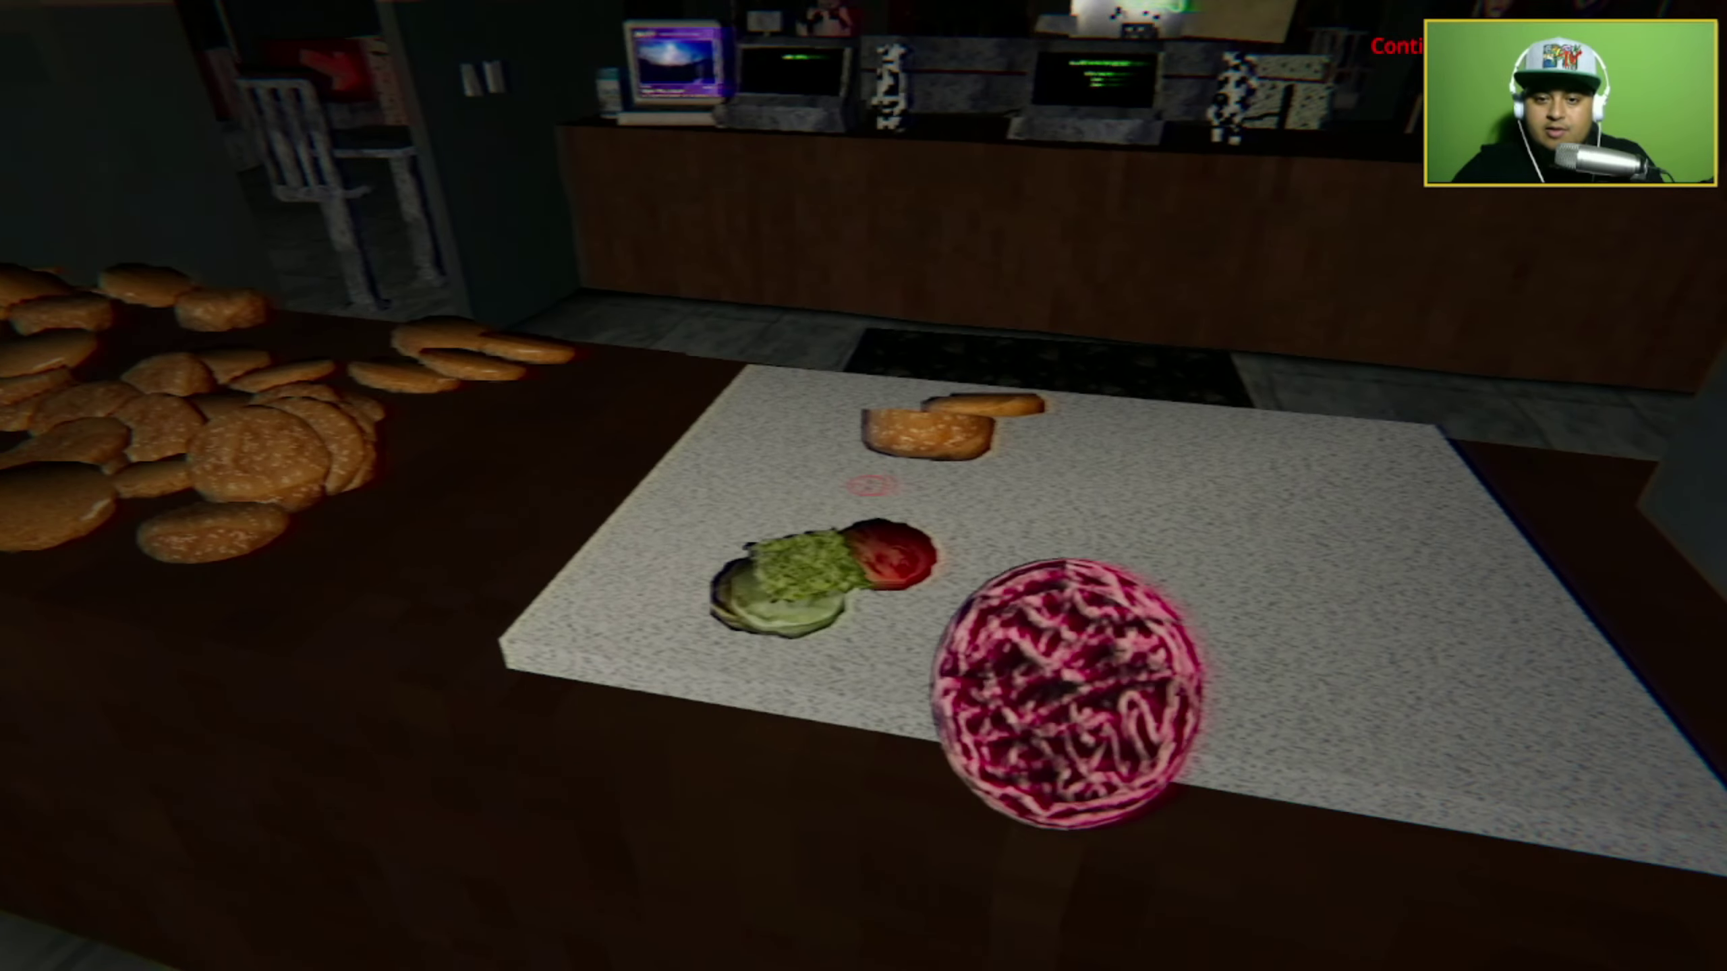
Add a second bun and the browned patty, then pick up the finished burger.
{"action": "left_click", "coordinate": [875, 486]}
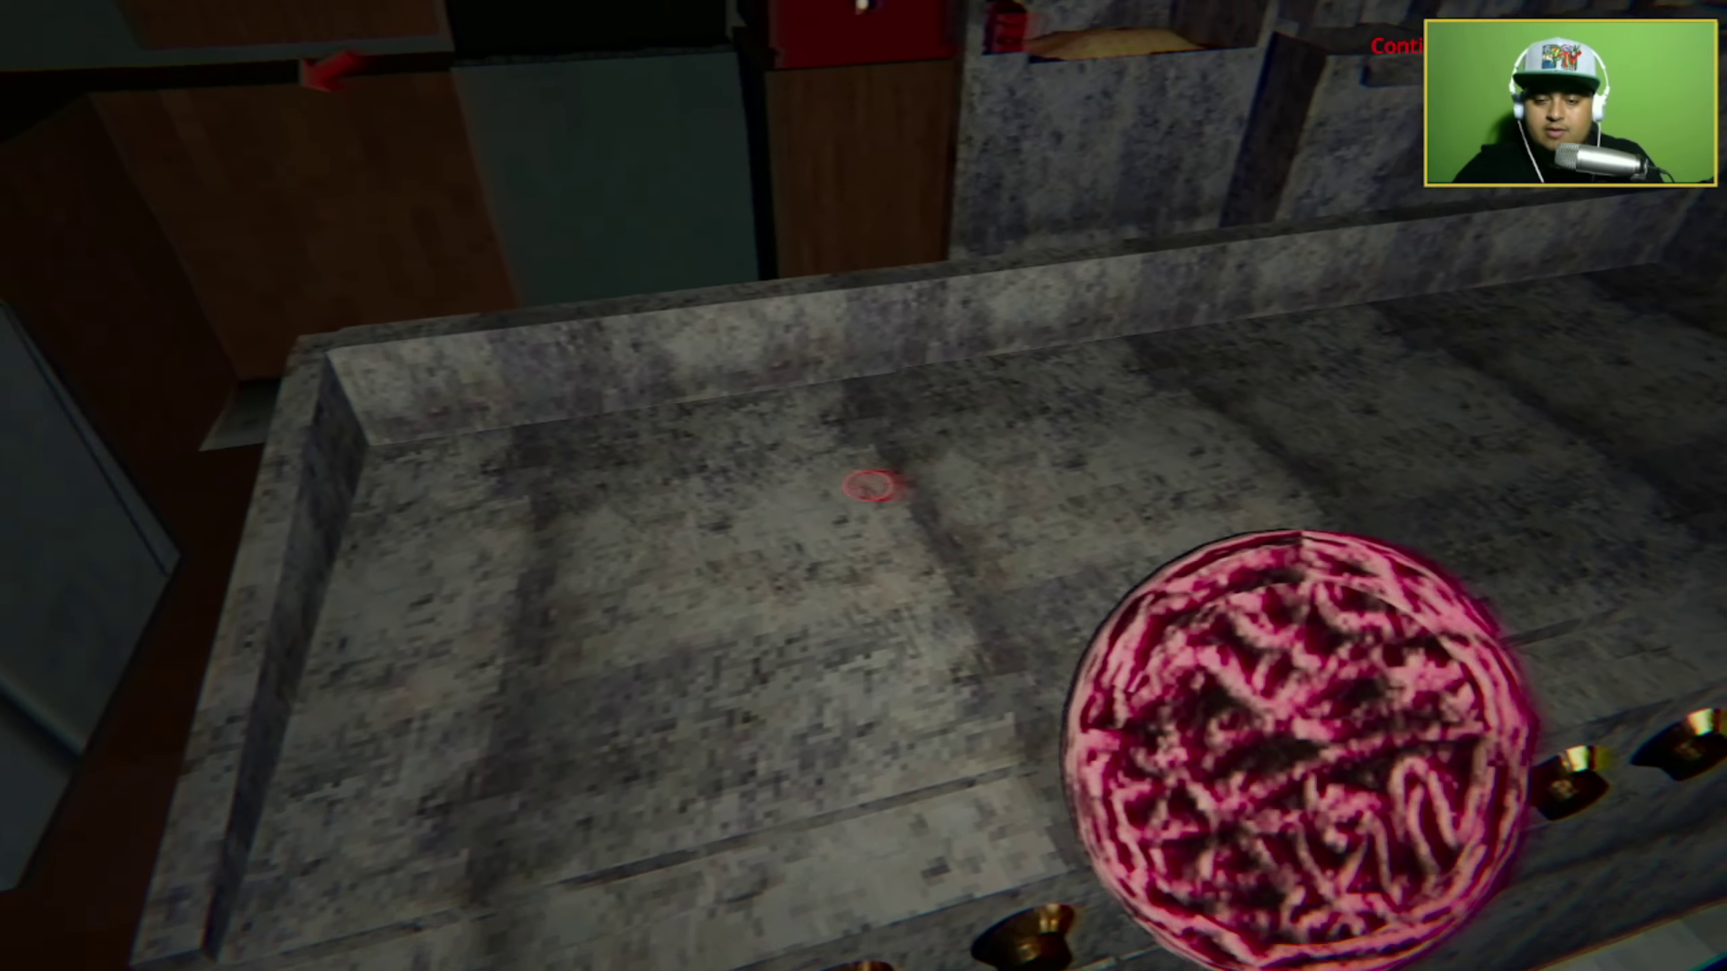
{"action": "left_click", "coordinate": [875, 486]}
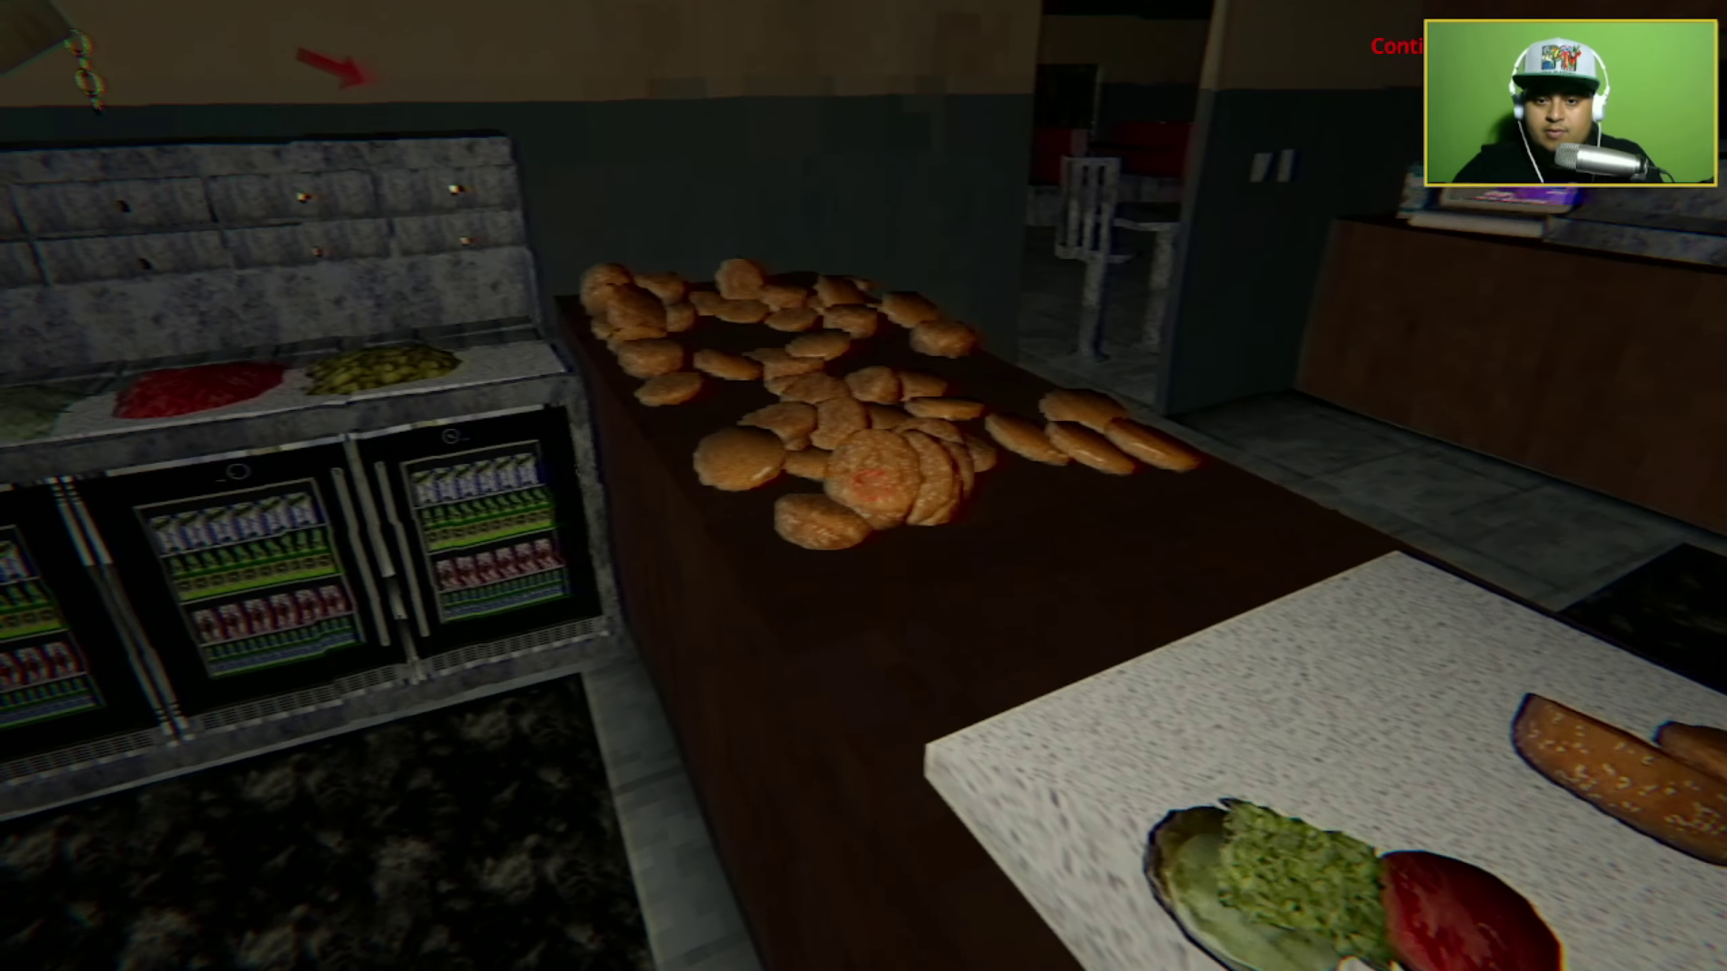
{"action": "left_click", "coordinate": [874, 486]}
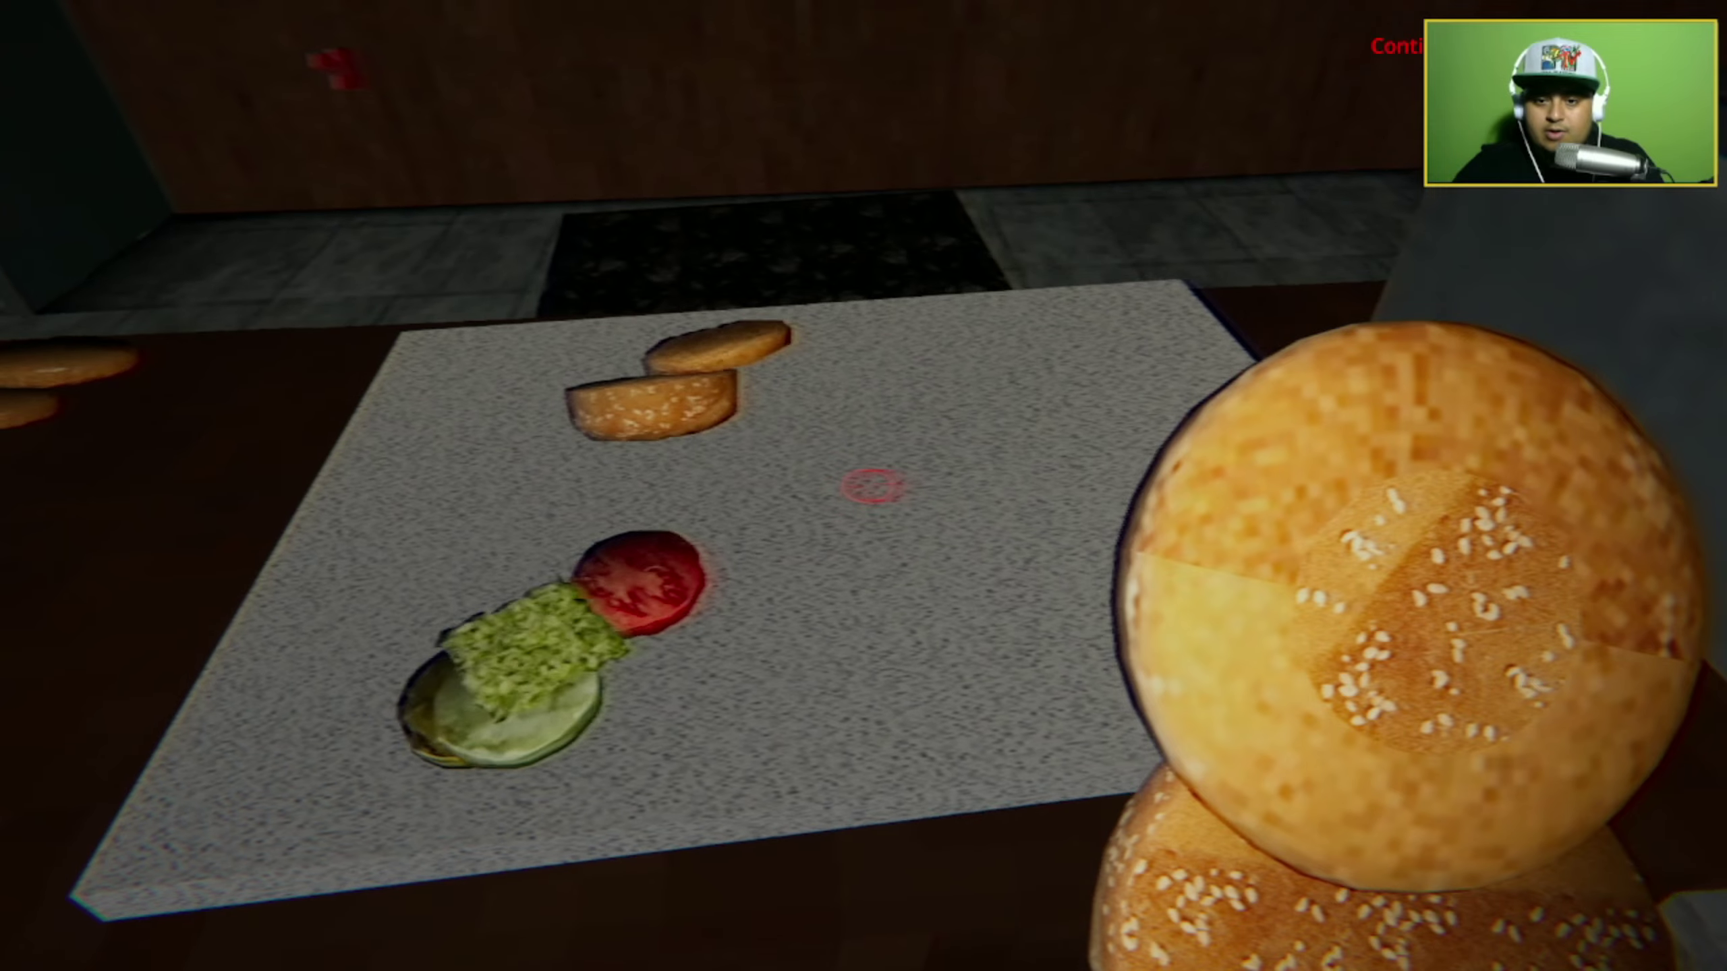
{"action": "left_click", "coordinate": [875, 486]}
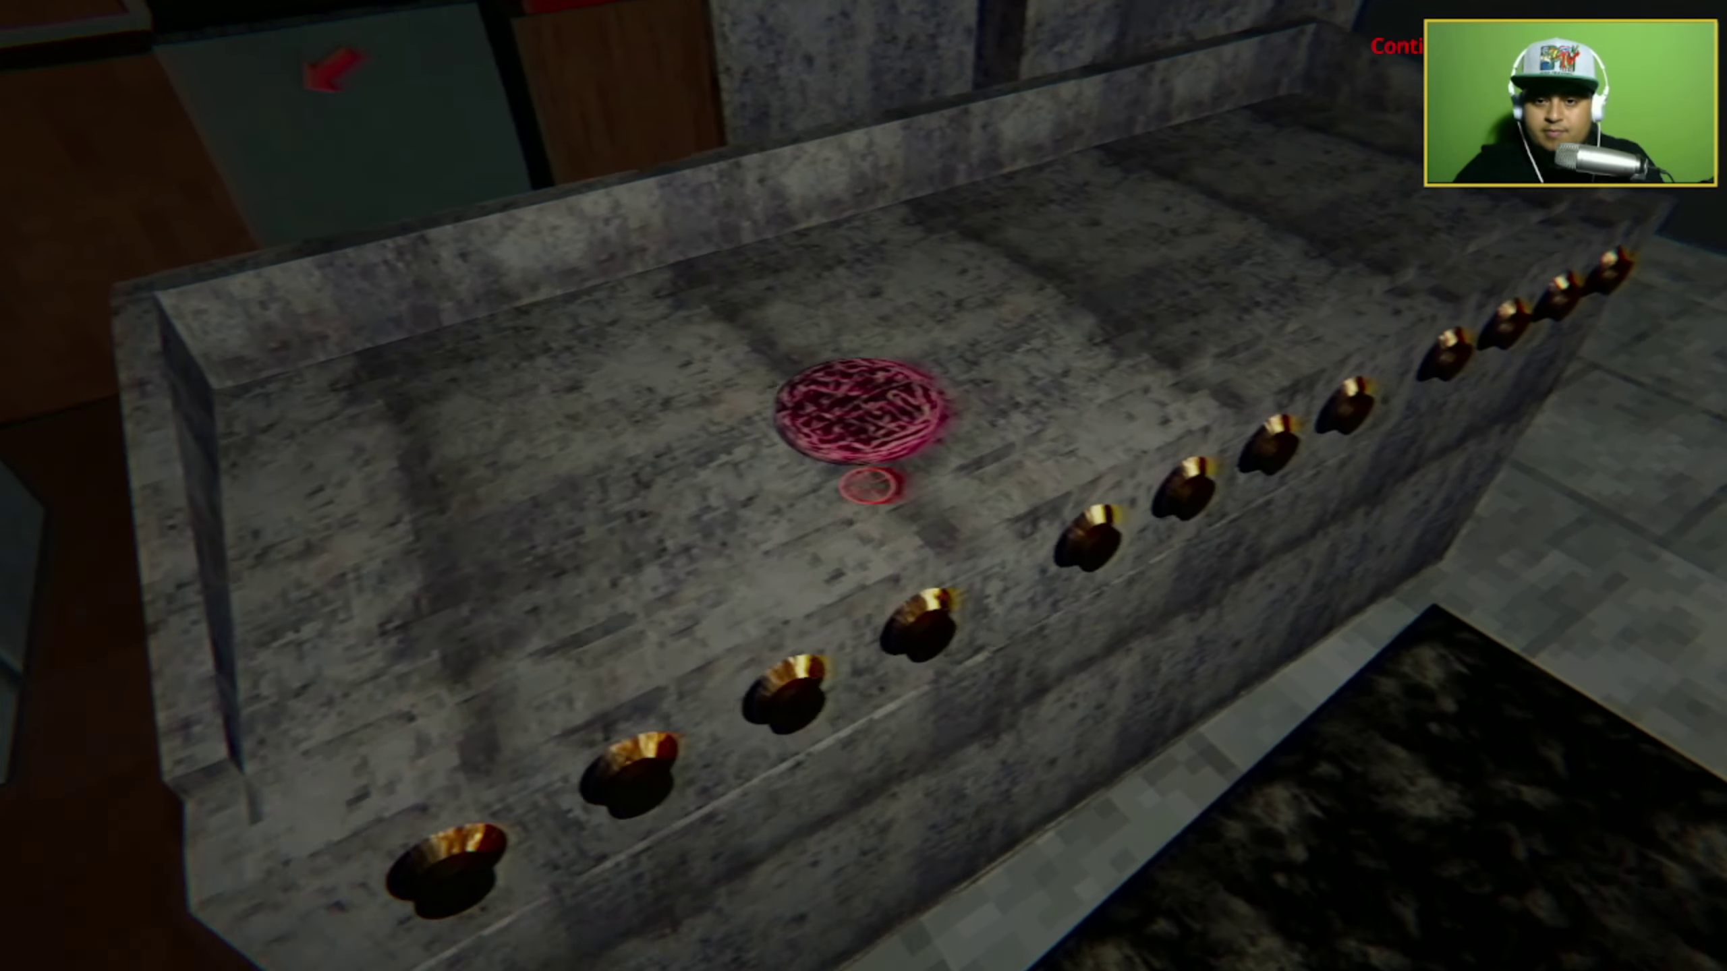
{"action": "left_click", "coordinate": [868, 485]}
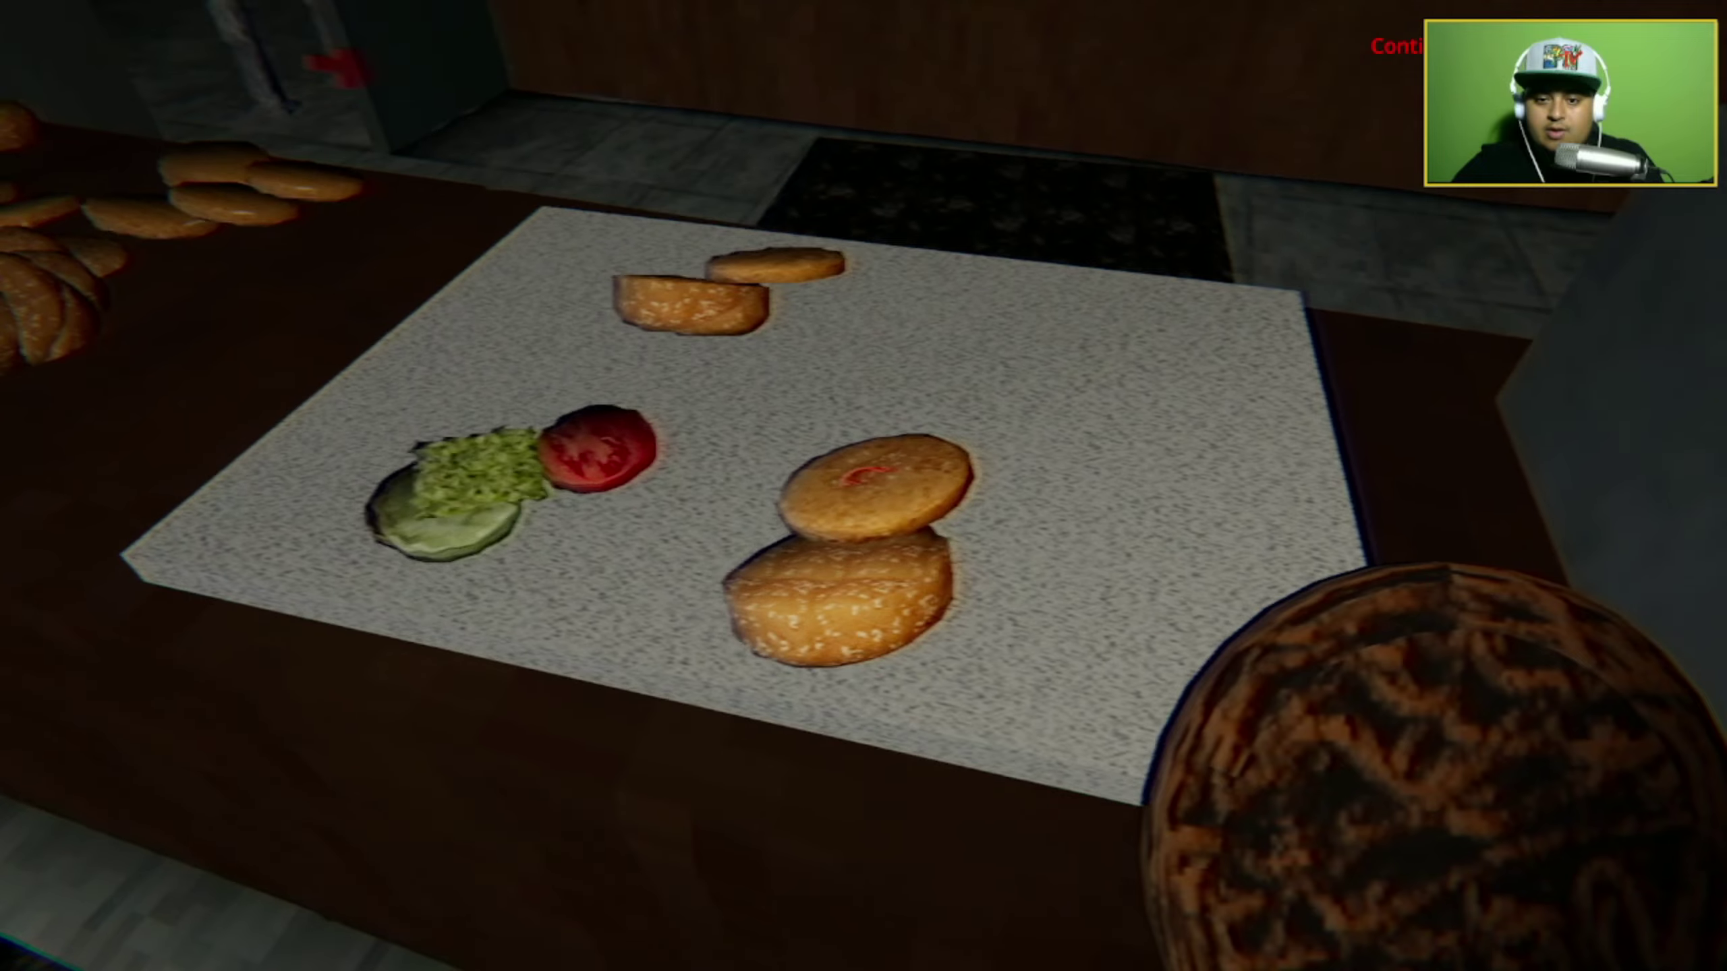
{"action": "left_click", "coordinate": [874, 486]}
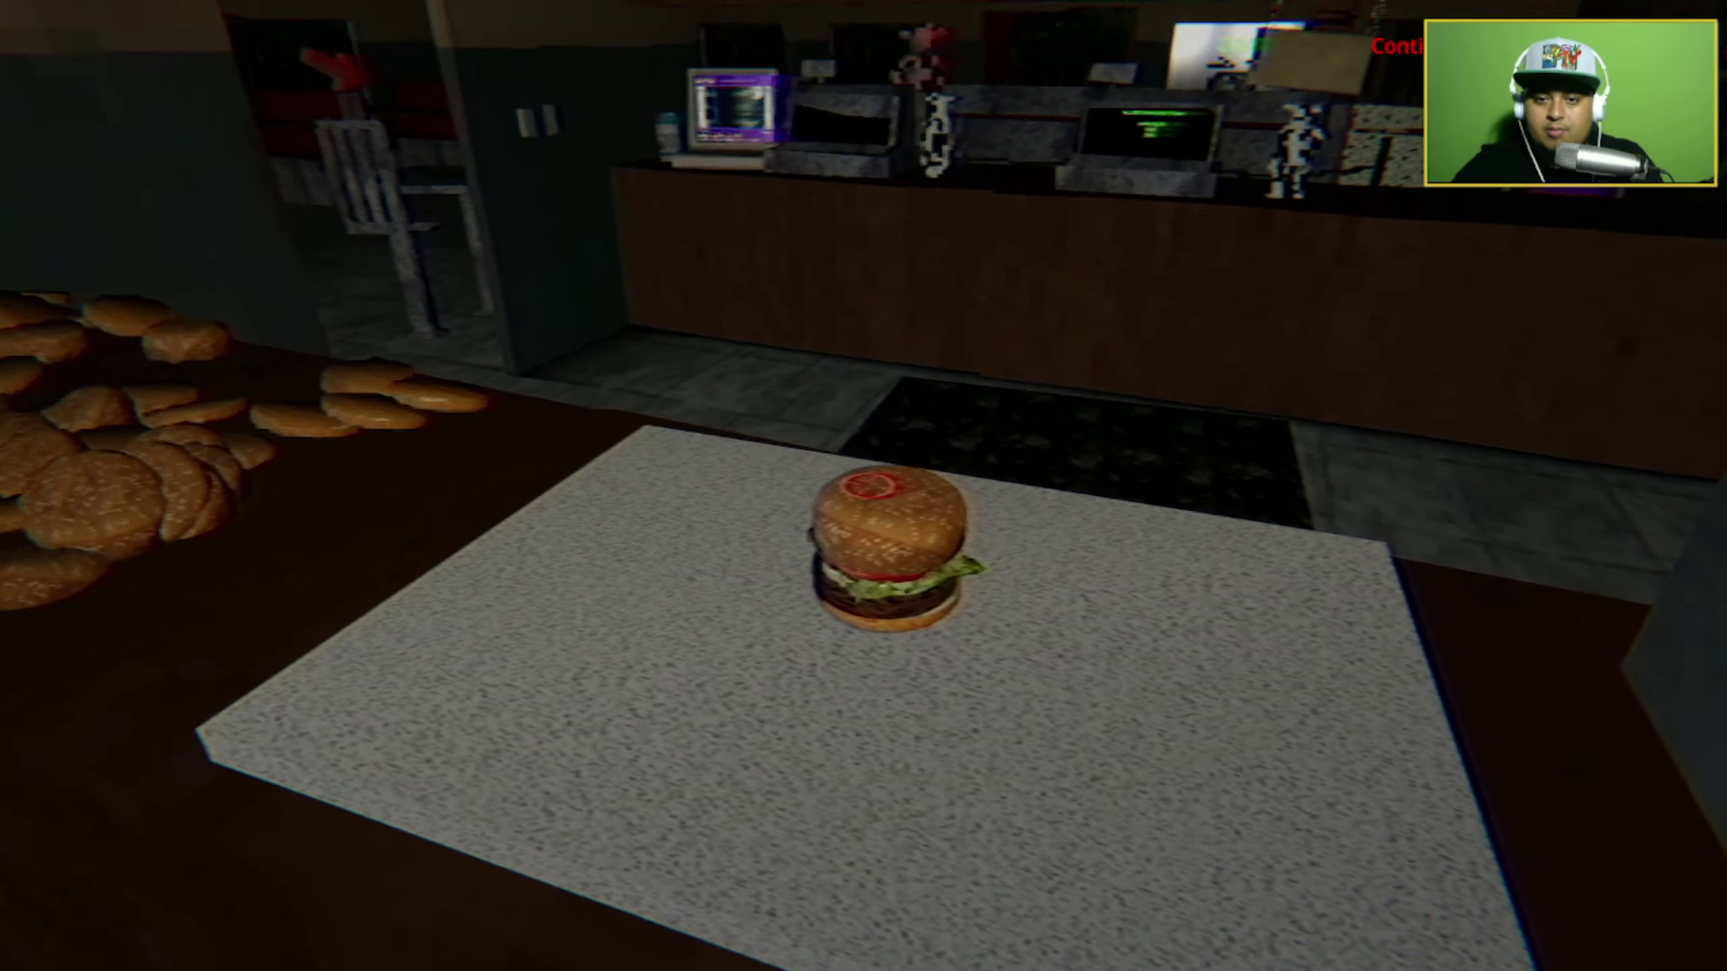
{"action": "left_click", "coordinate": [874, 487]}
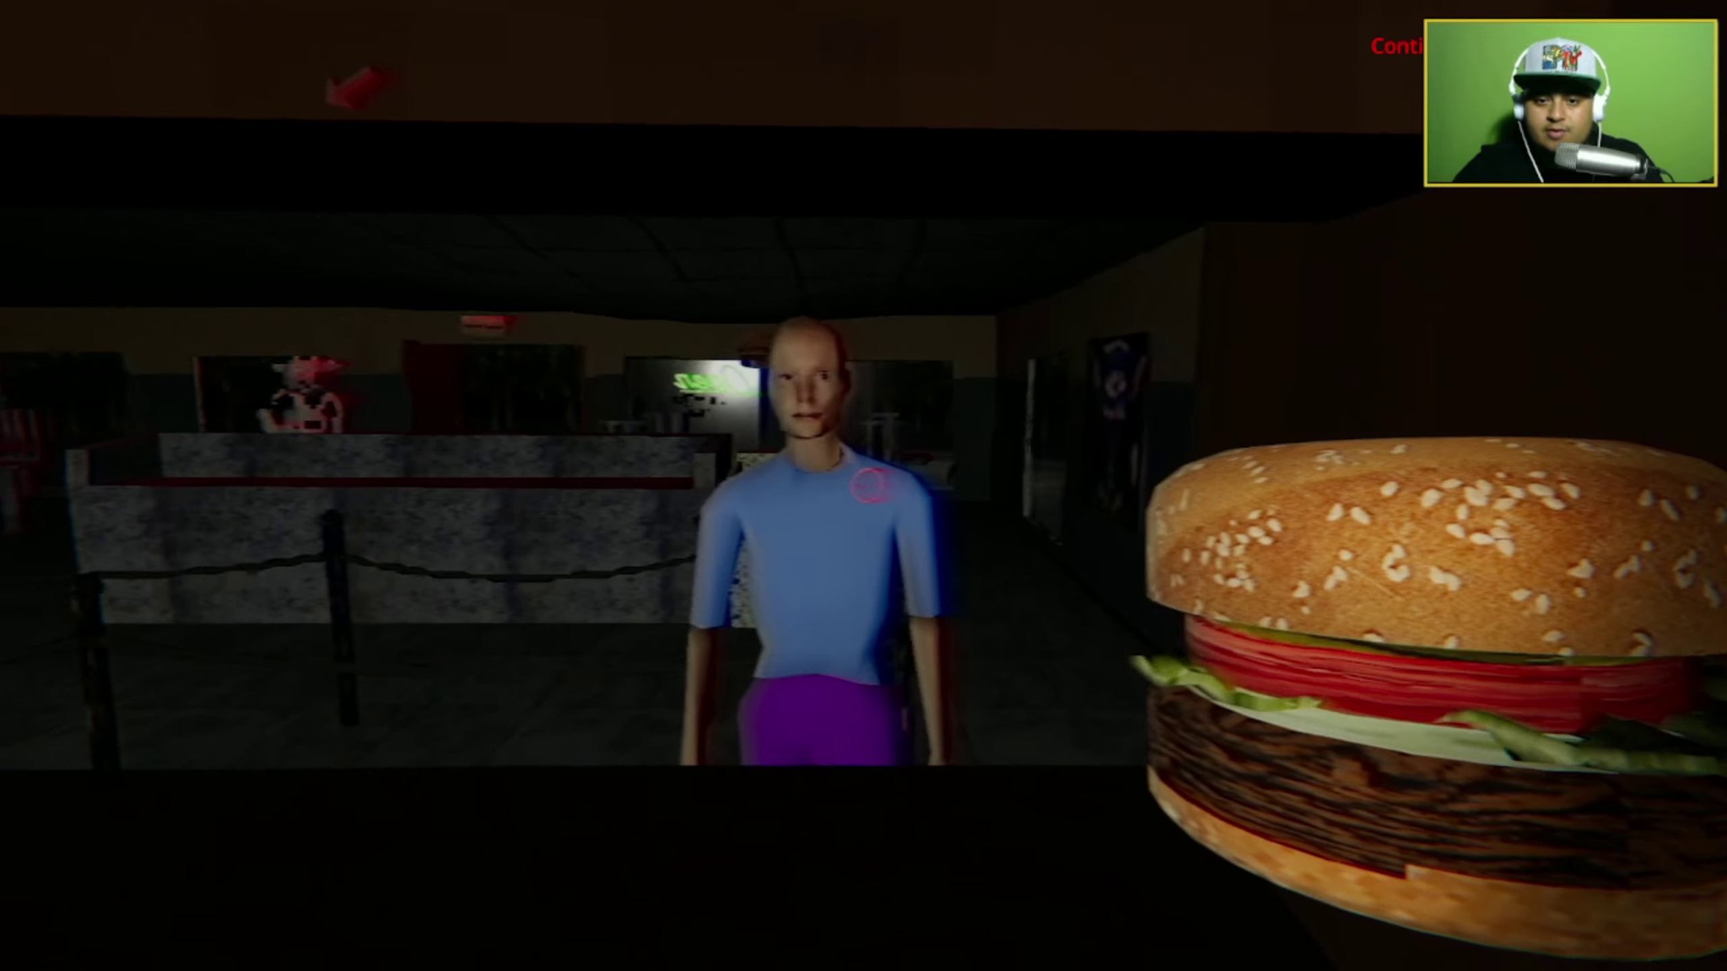
Hand over the Happys Deluxe and deliver two Strawberry Jacuzzi drinks.
{"action": "left_click", "coordinate": [871, 487]}
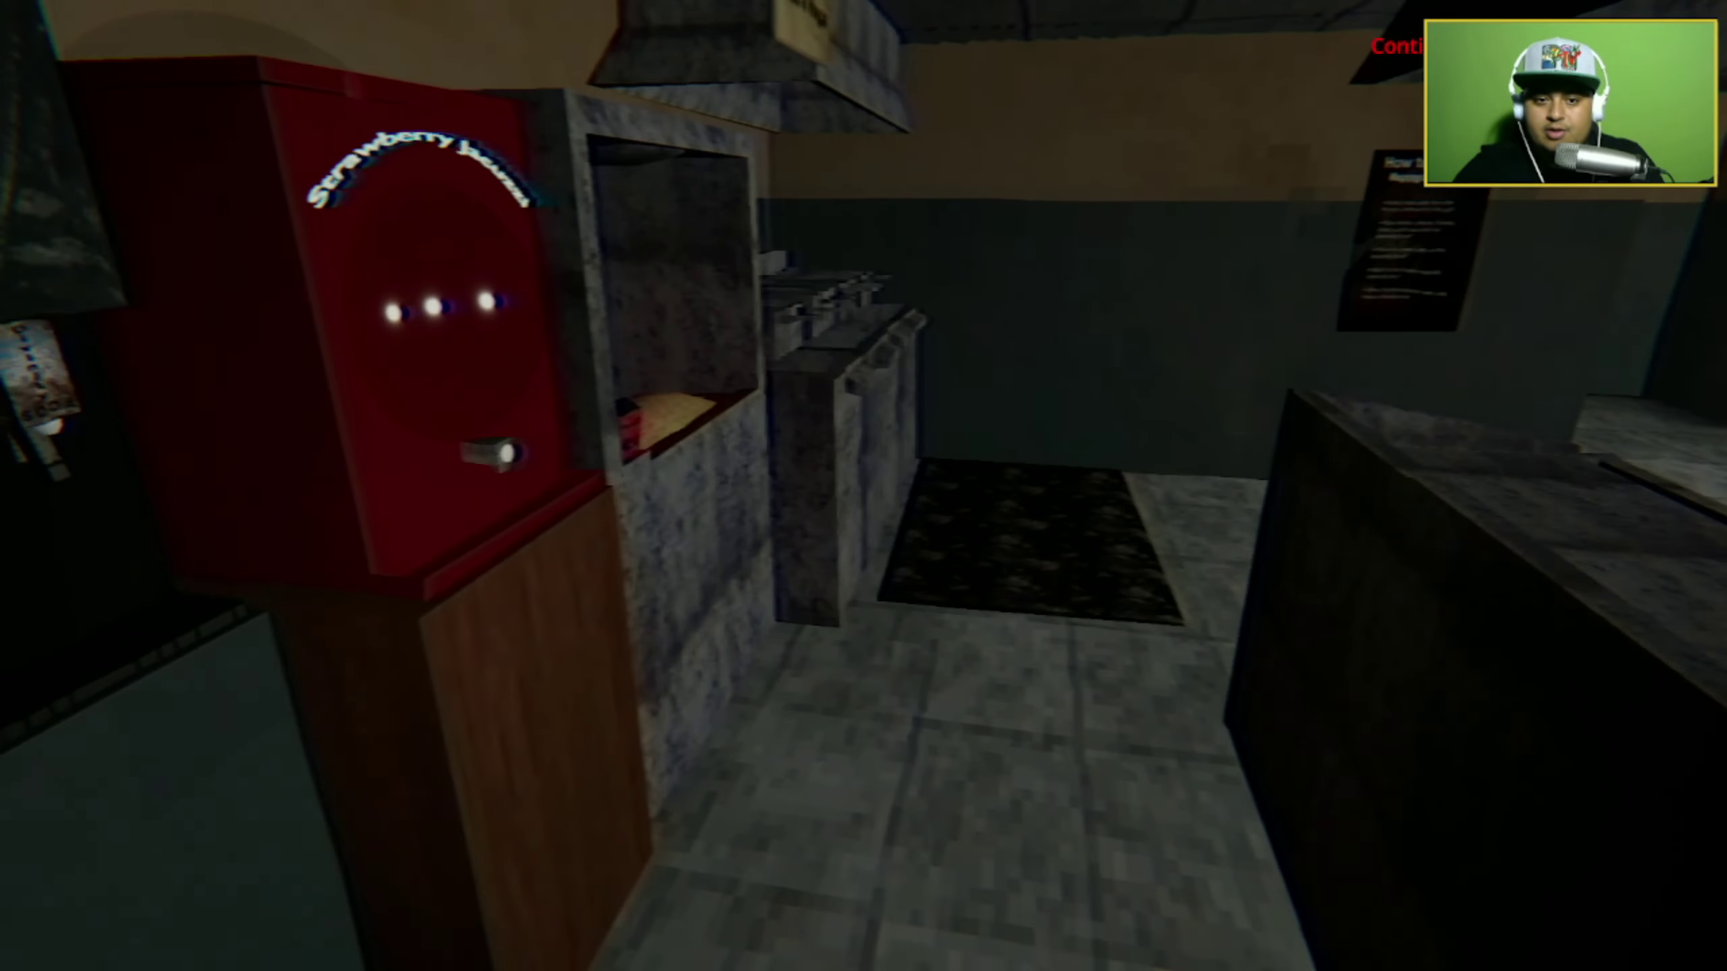
{"action": "left_click", "coordinate": [864, 487]}
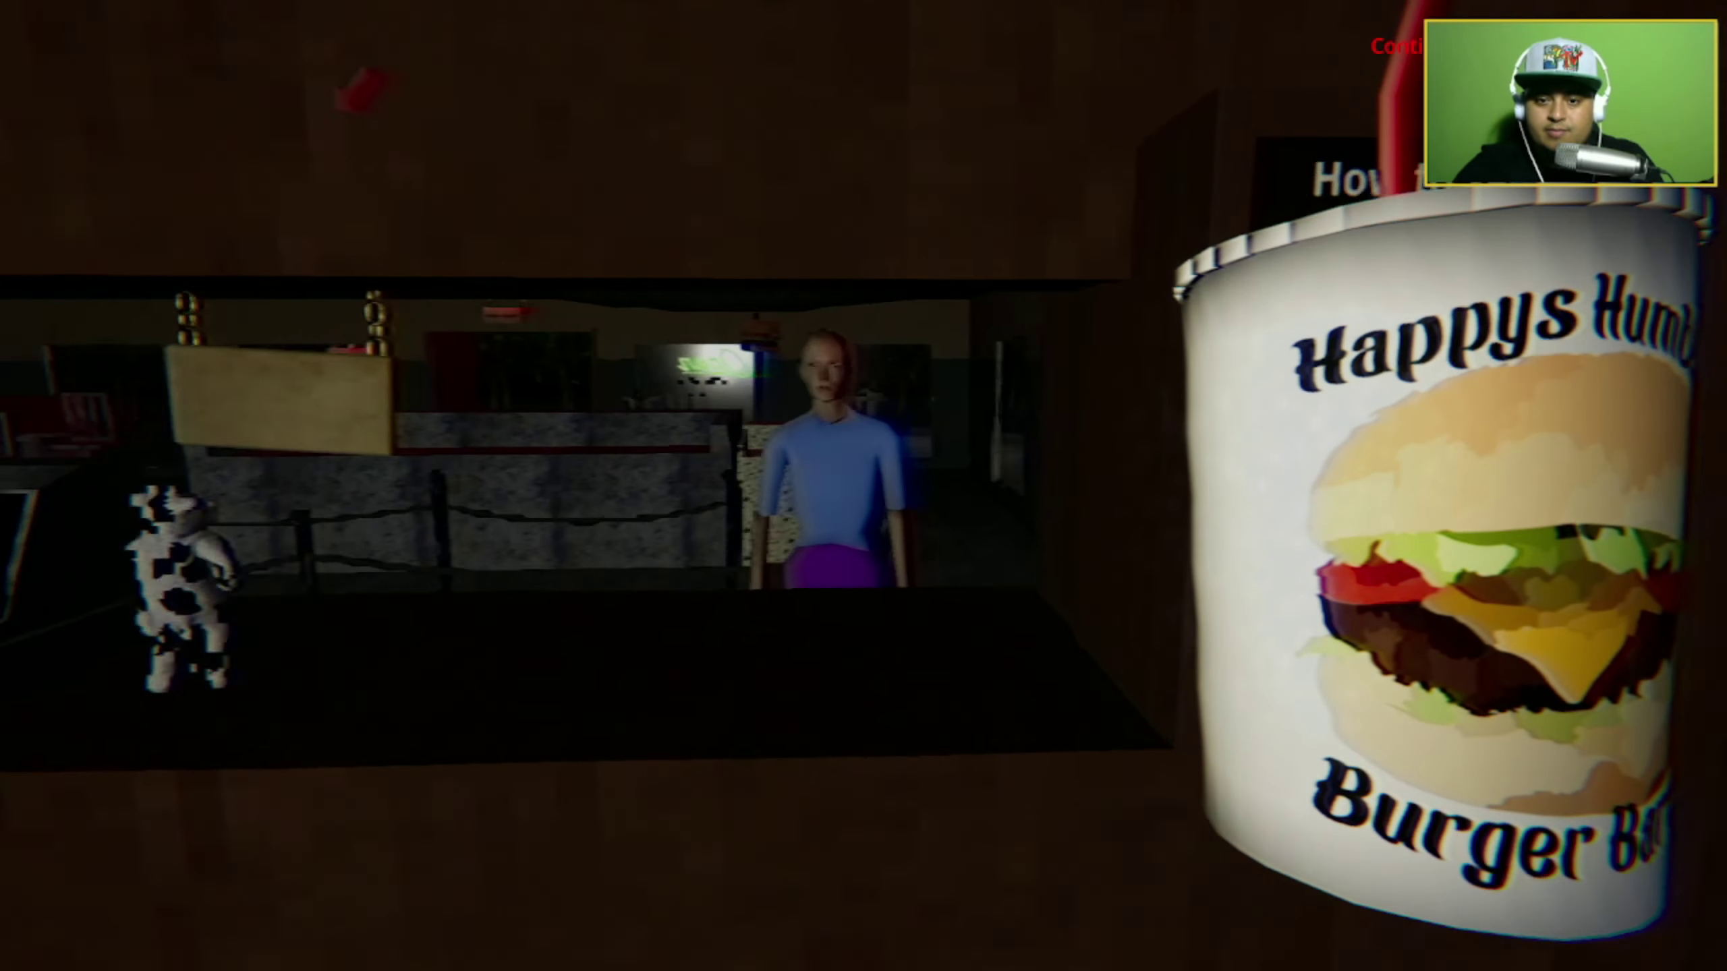
{"action": "left_click", "coordinate": [864, 486]}
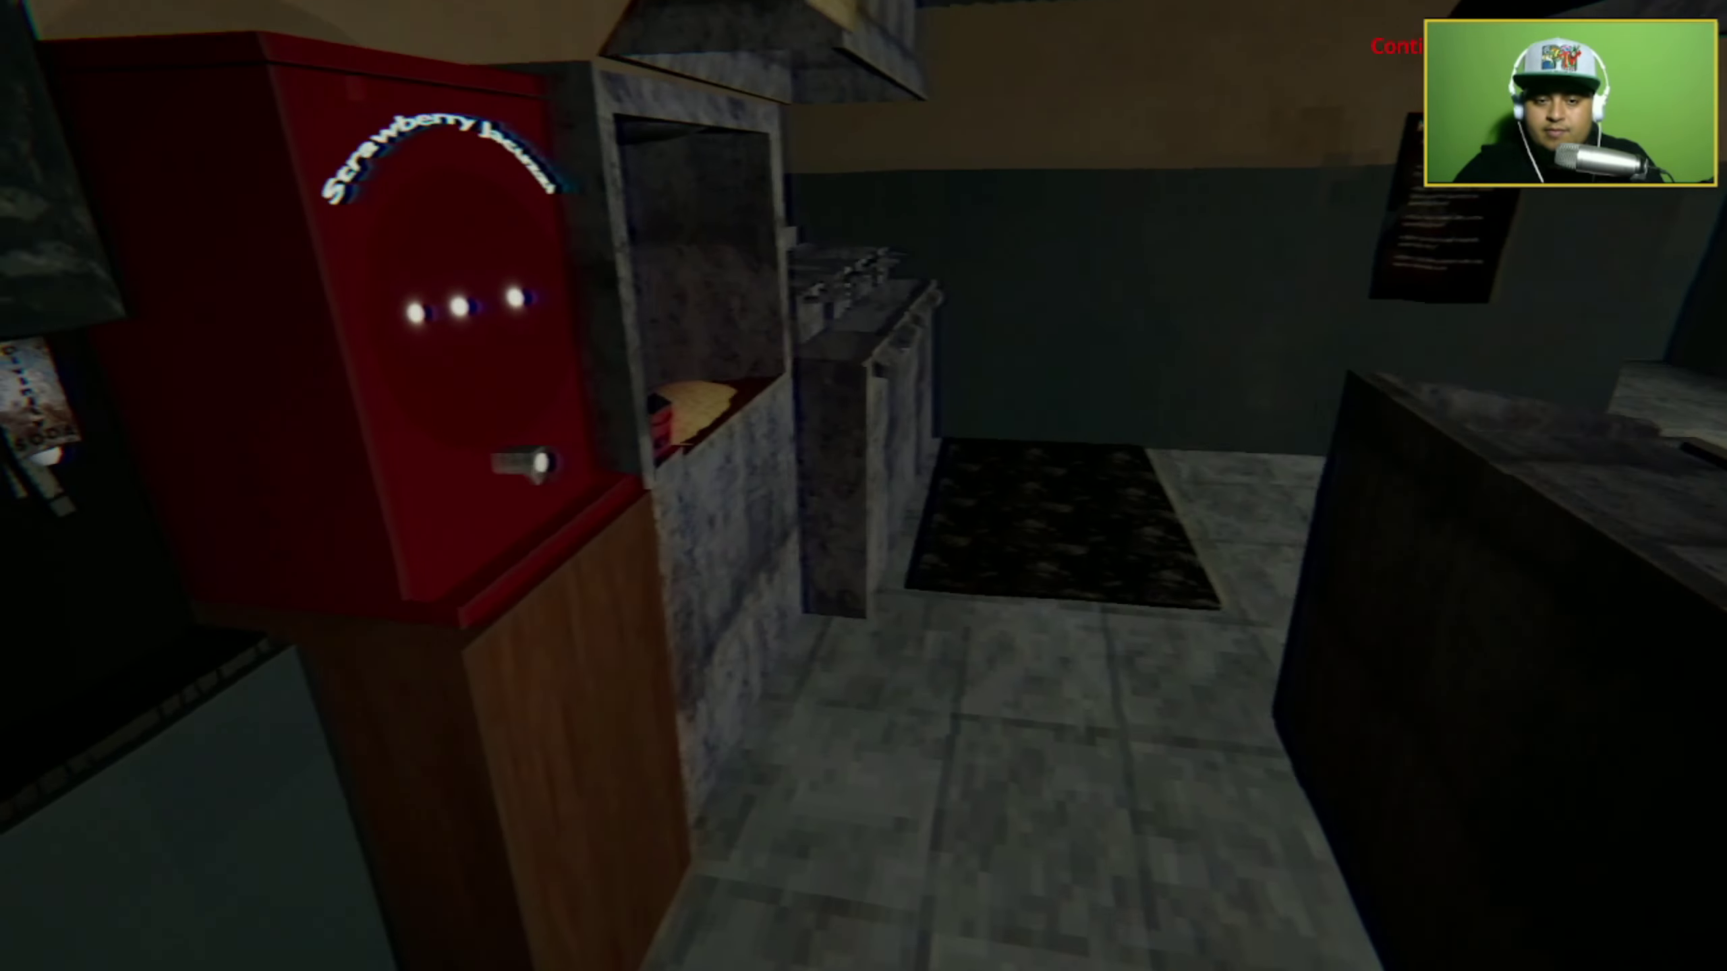
{"action": "left_click", "coordinate": [864, 486]}
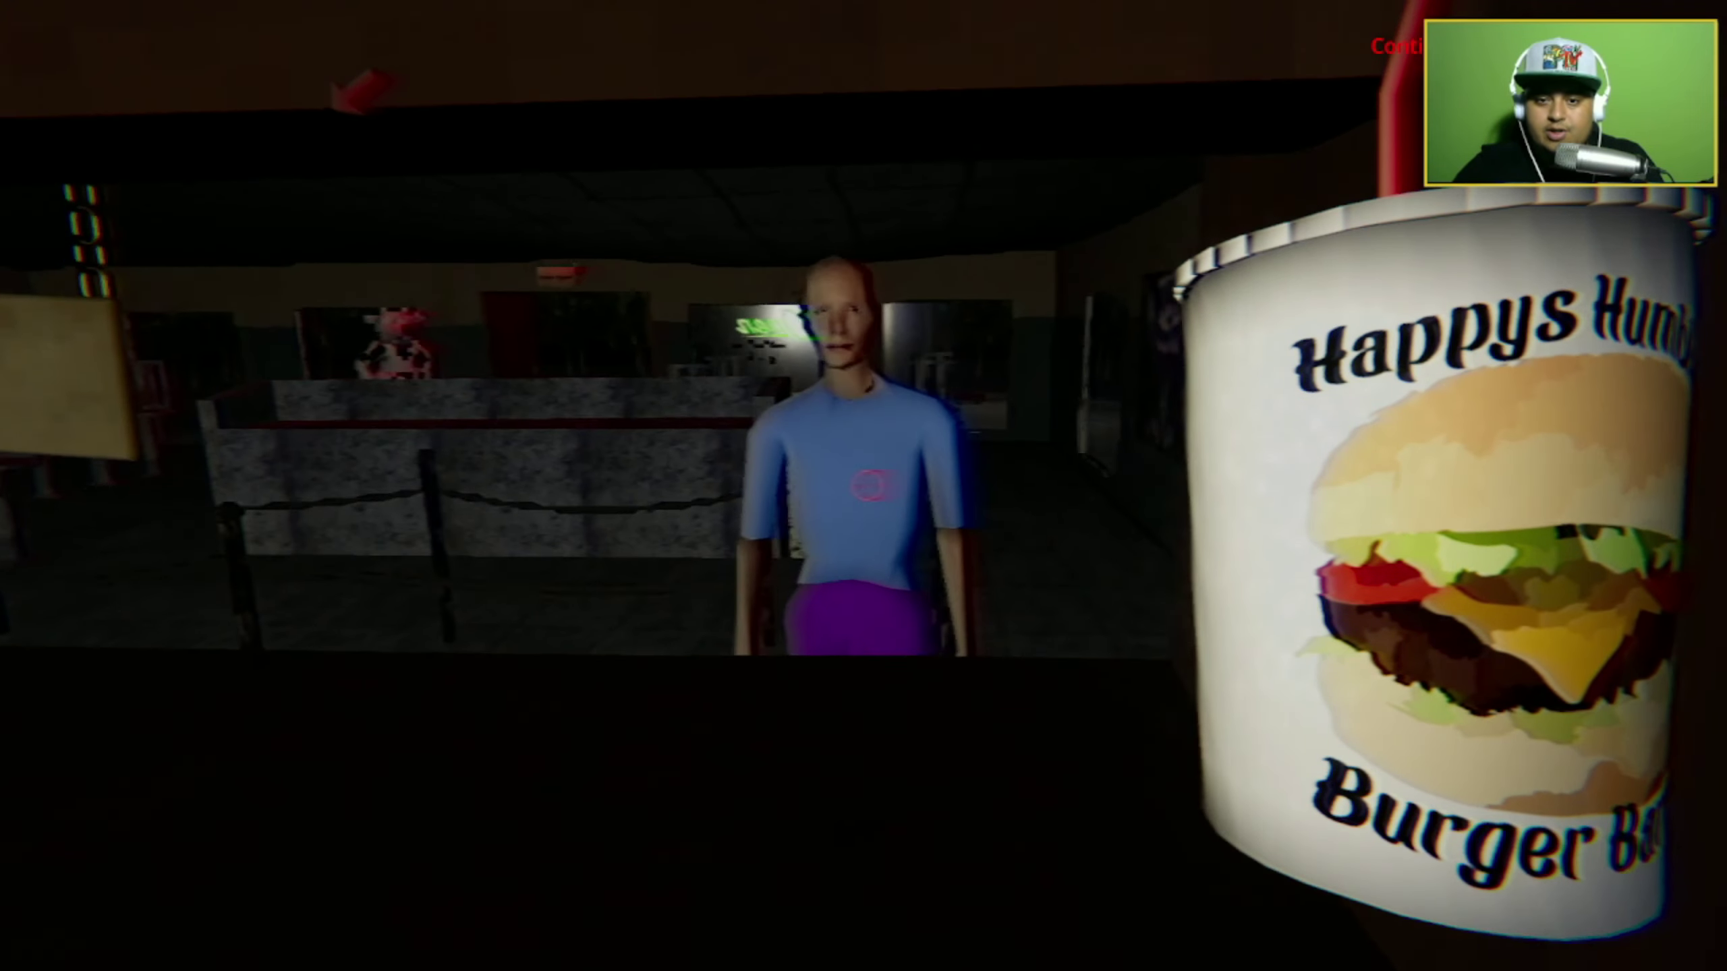
{"action": "left_click", "coordinate": [864, 486]}
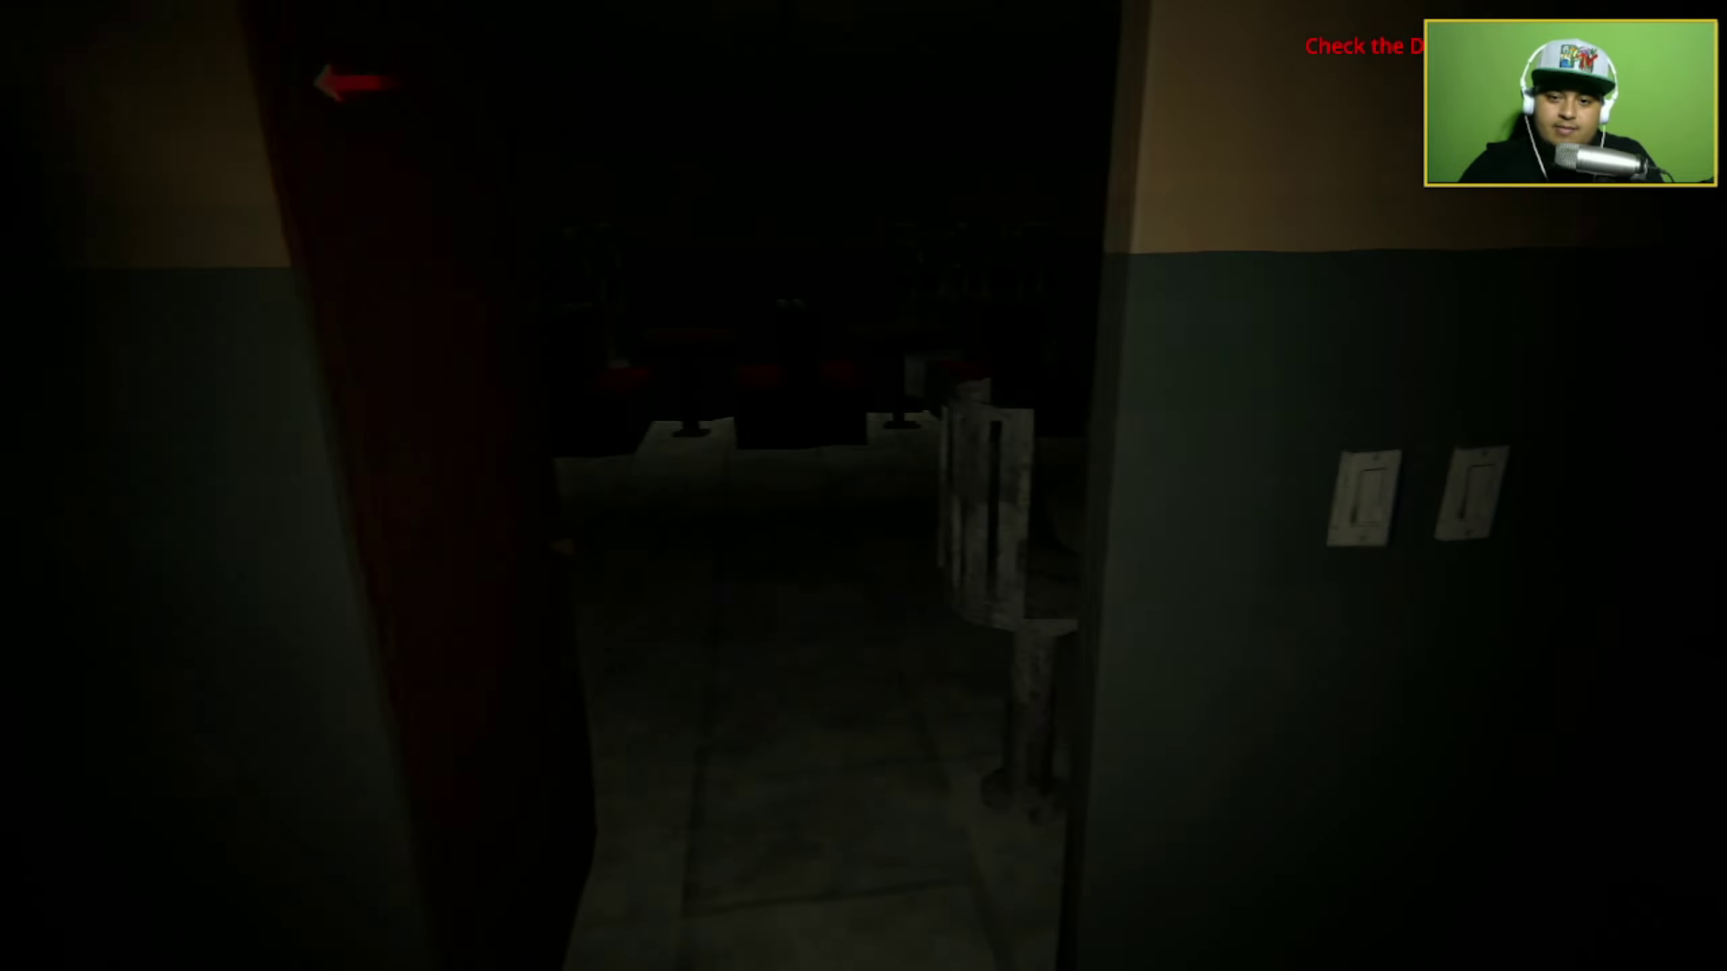
Walk through the dark doorway and look around outside the storefront.
{"action": "key", "text": "w"}
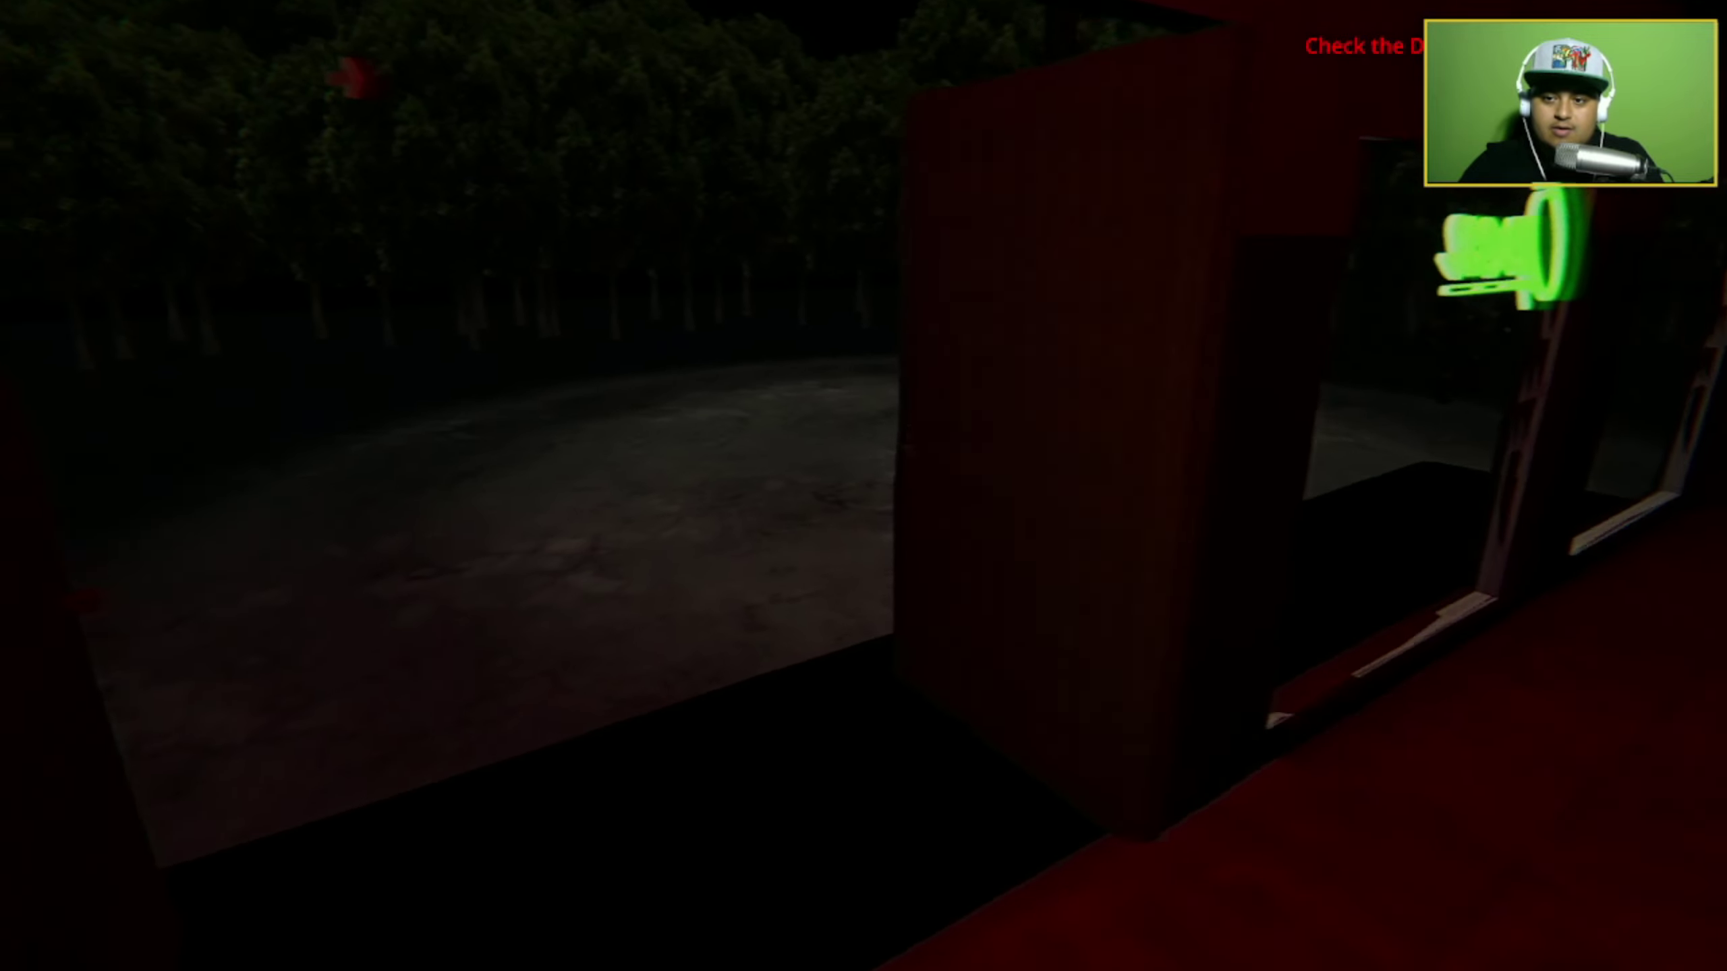
{"action": "key", "text": "w"}
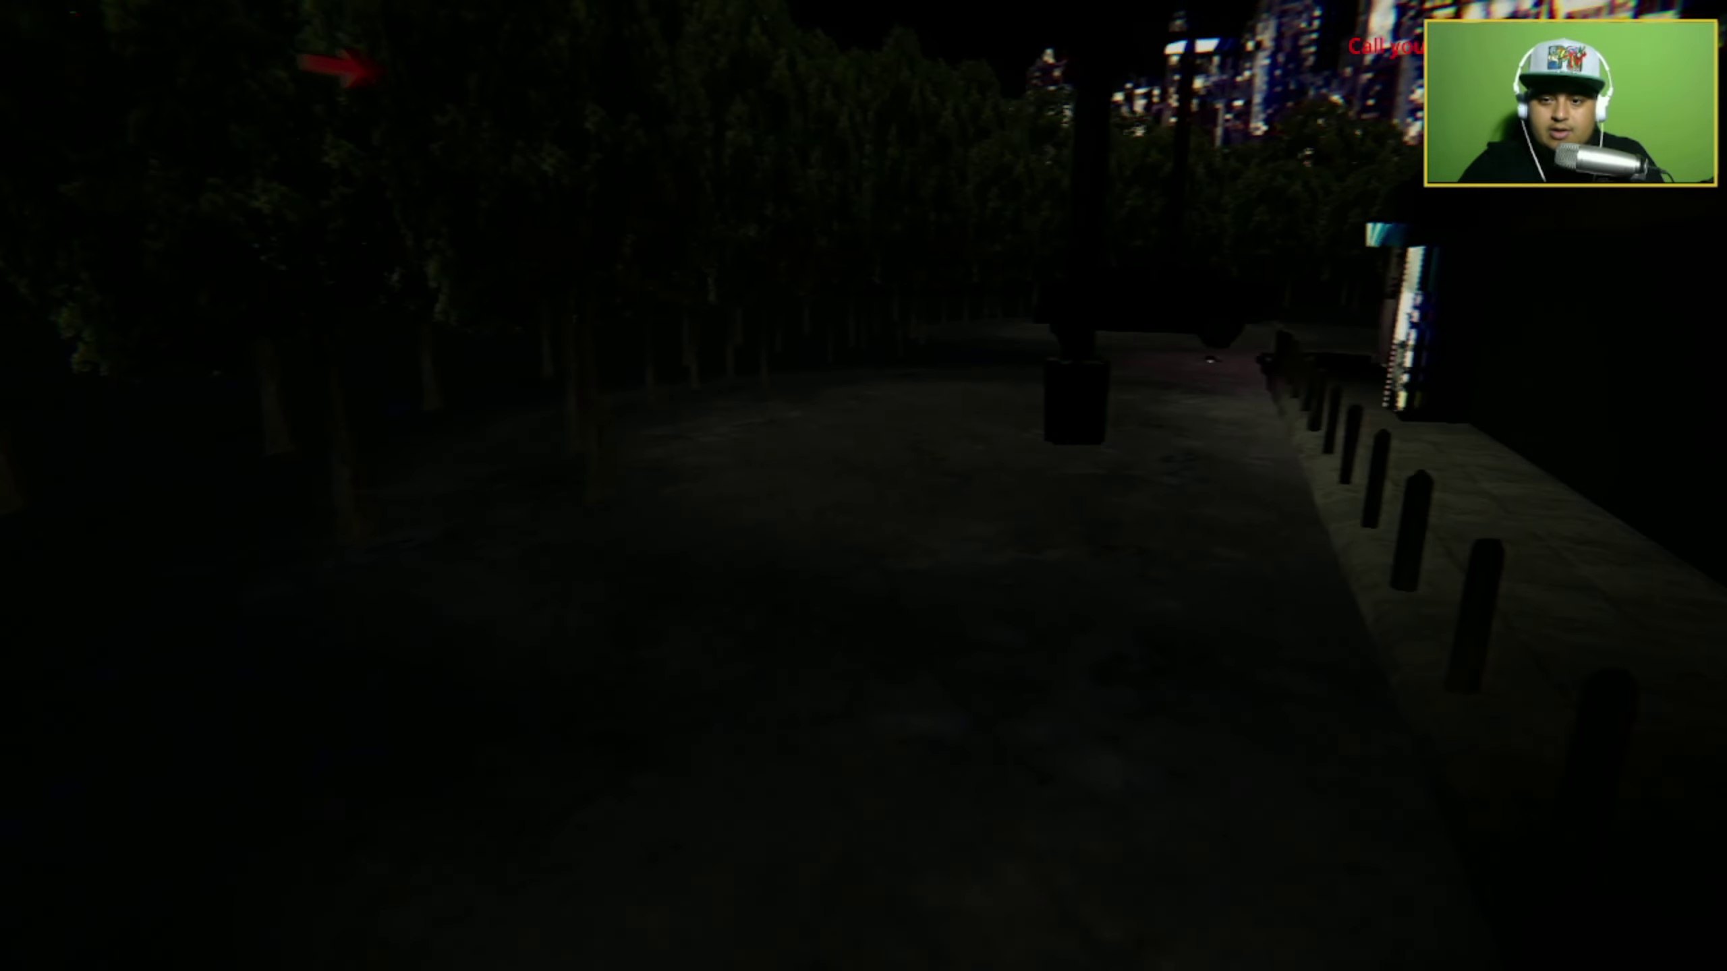
Walk past the Jungle Soda machine and Employees Only door to the wall phone.
{"action": "key", "text": "w"}
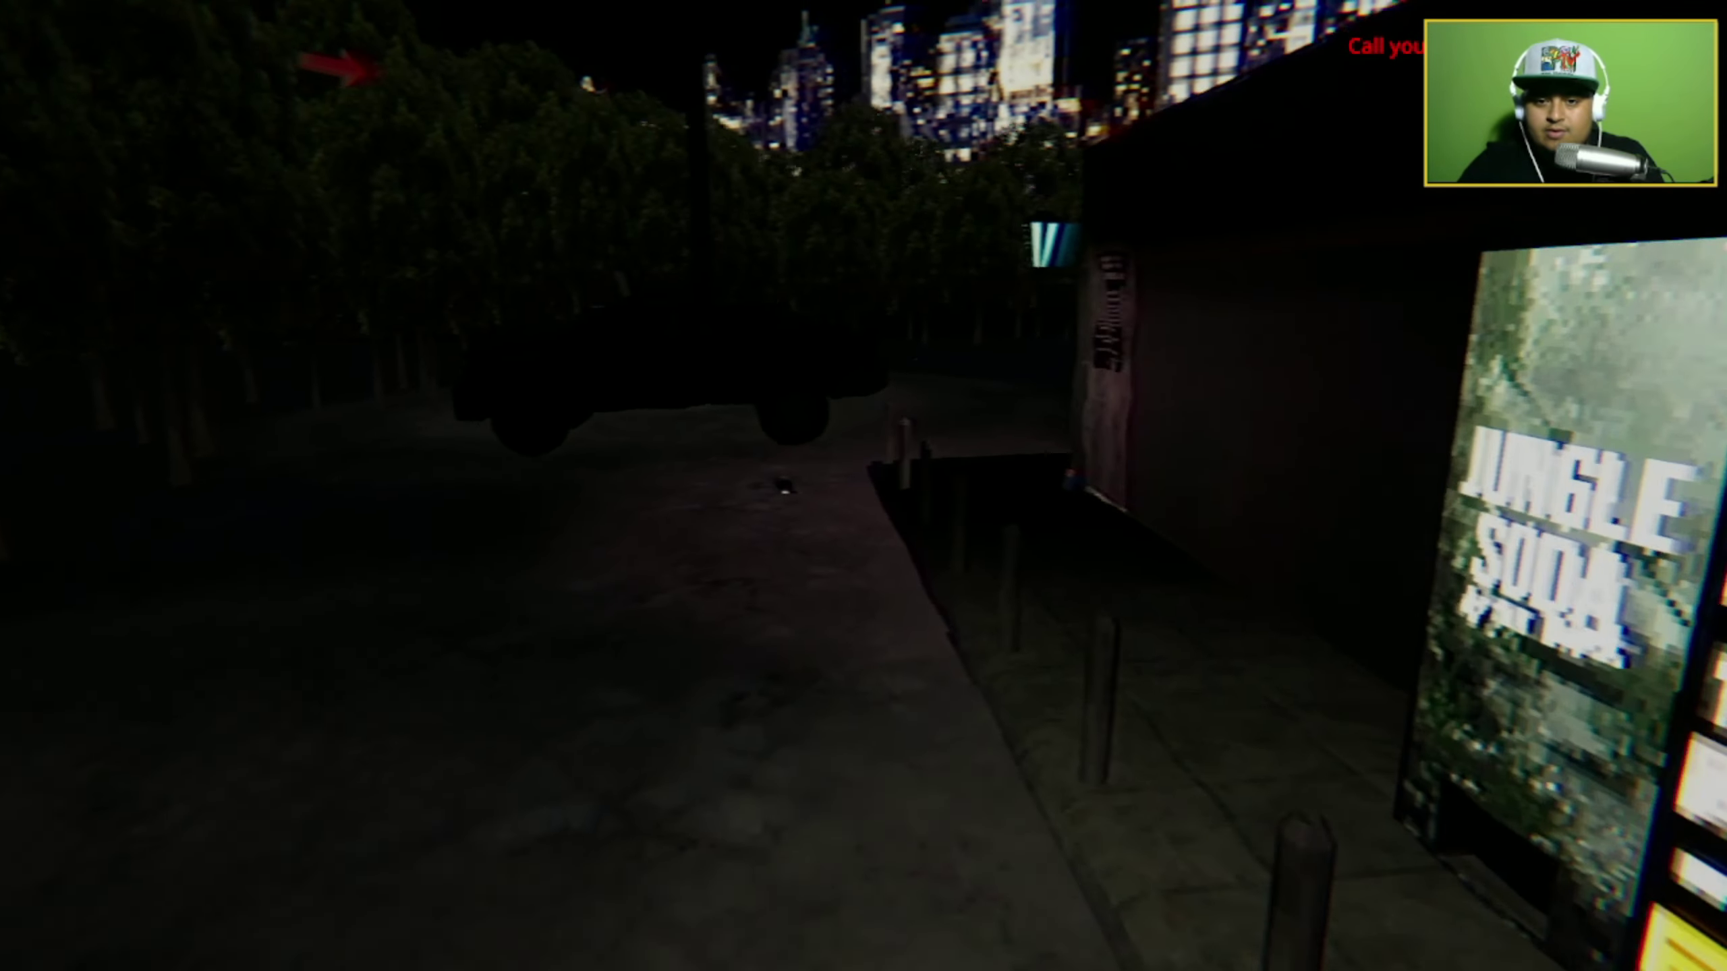
{"action": "key", "text": "w"}
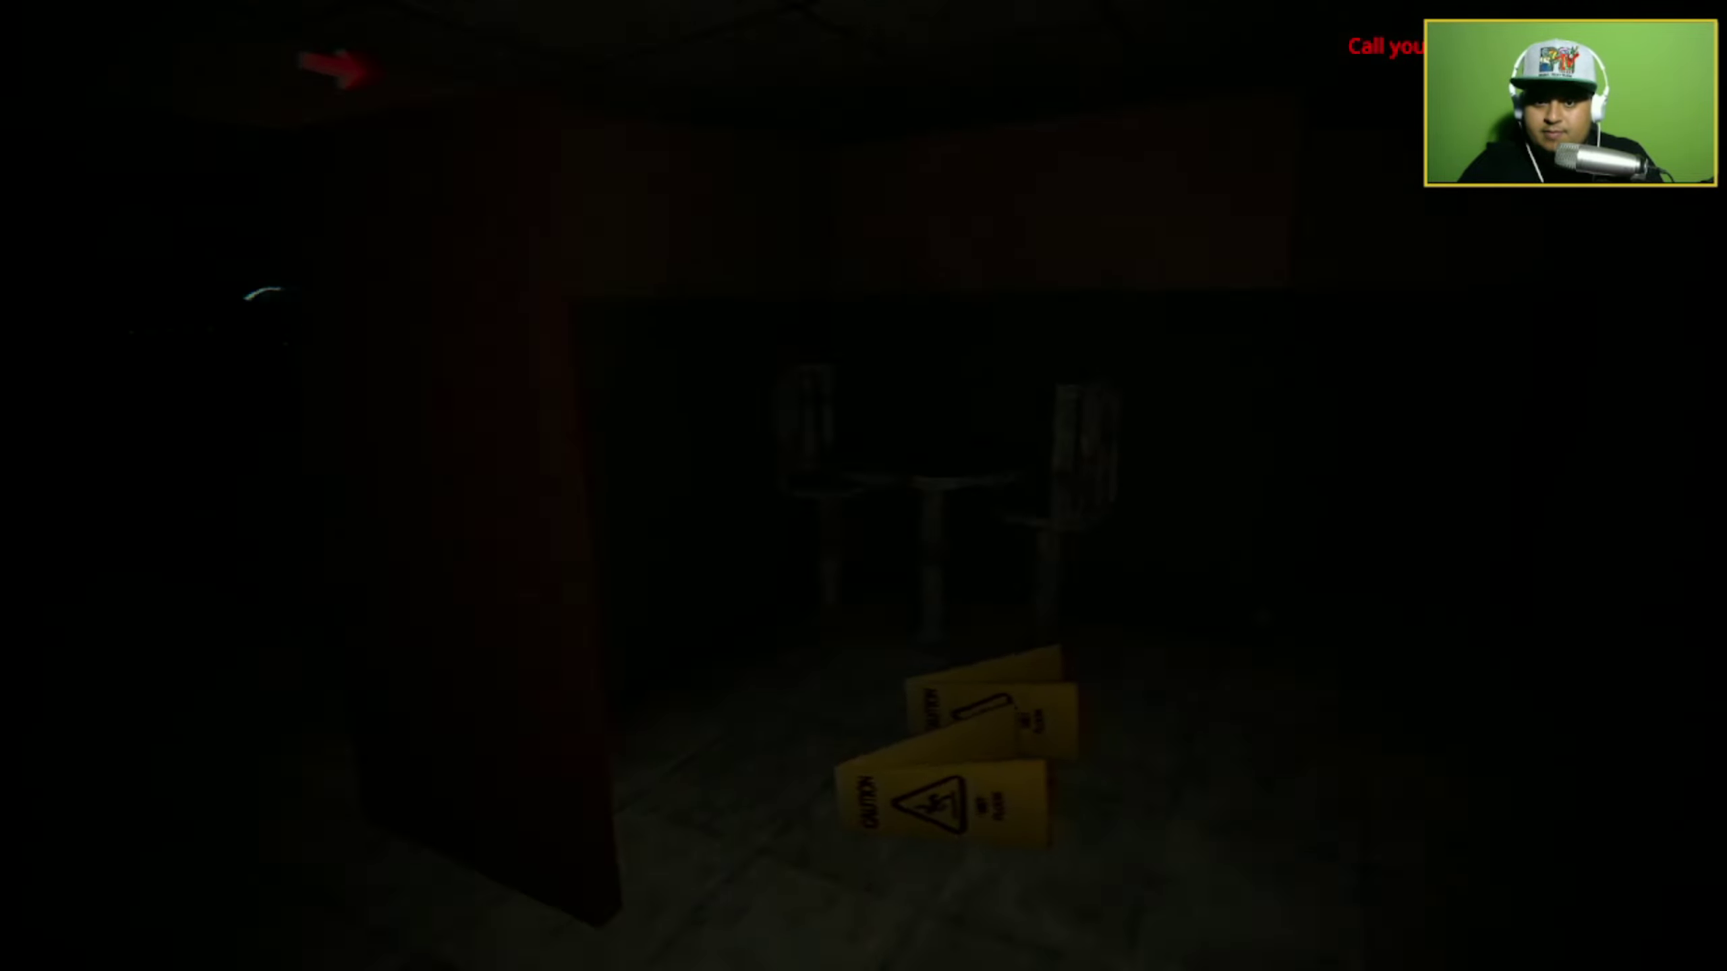
{"action": "key", "text": "w"}
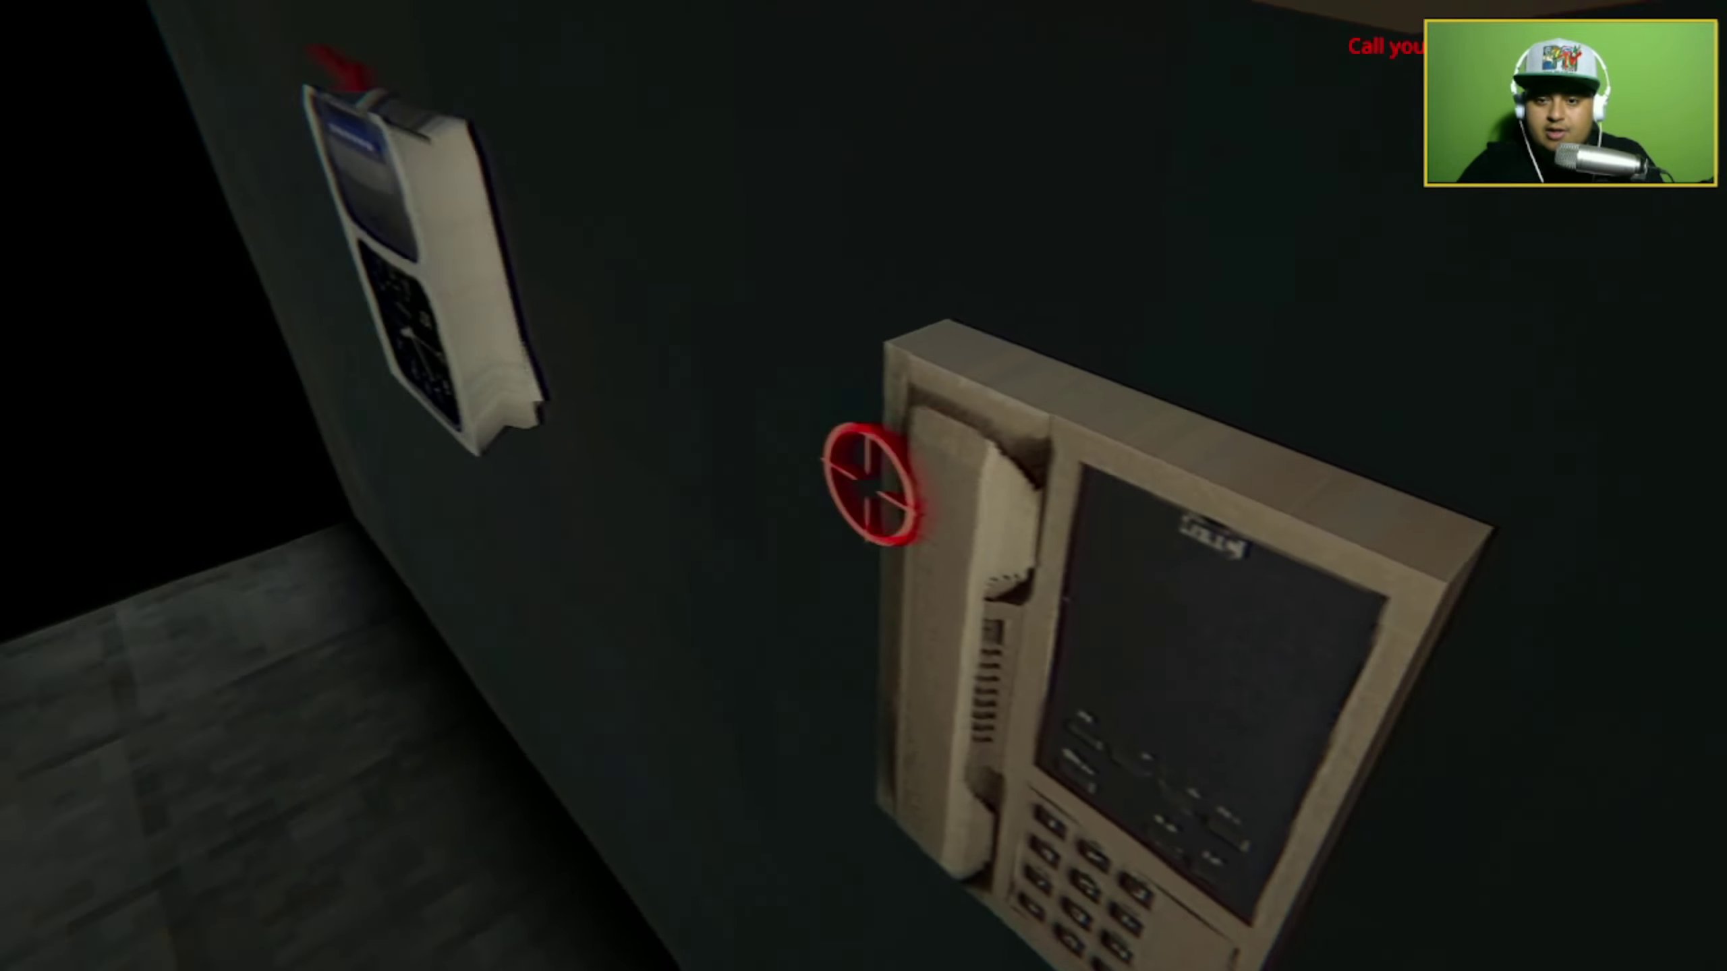
Step back from the wall phone beside the time clock.
{"action": "key", "text": "s"}
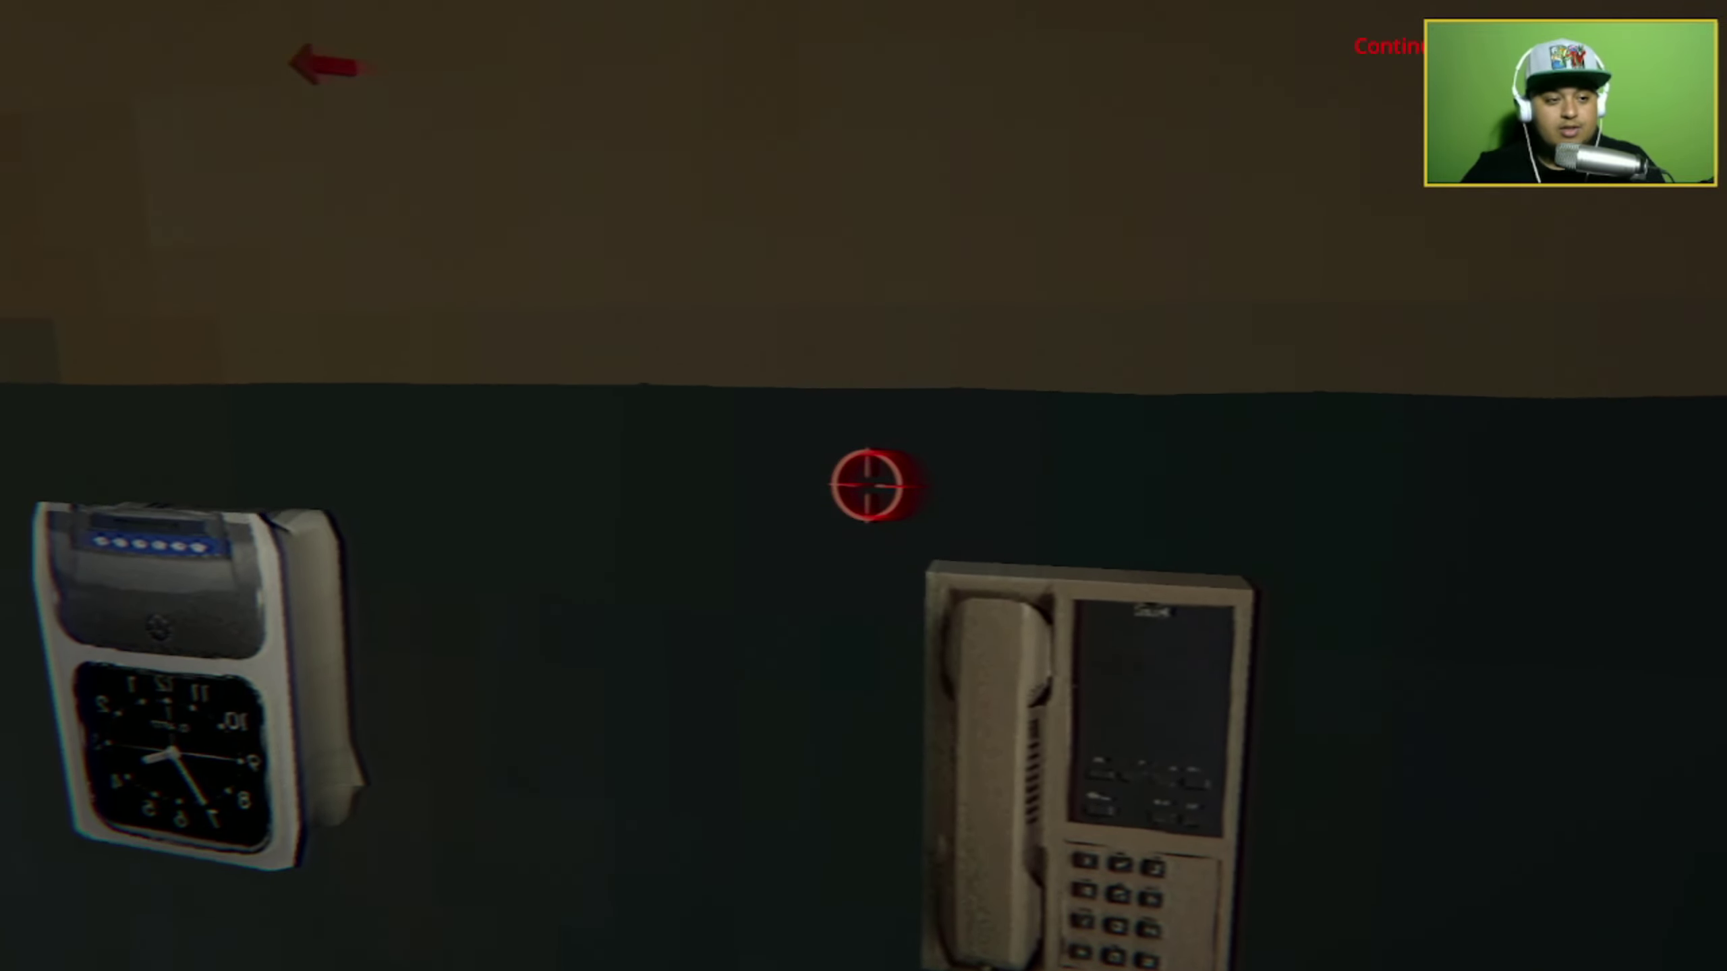
Walk through the shelf room and corridor into the kitchen.
{"action": "key", "text": "w"}
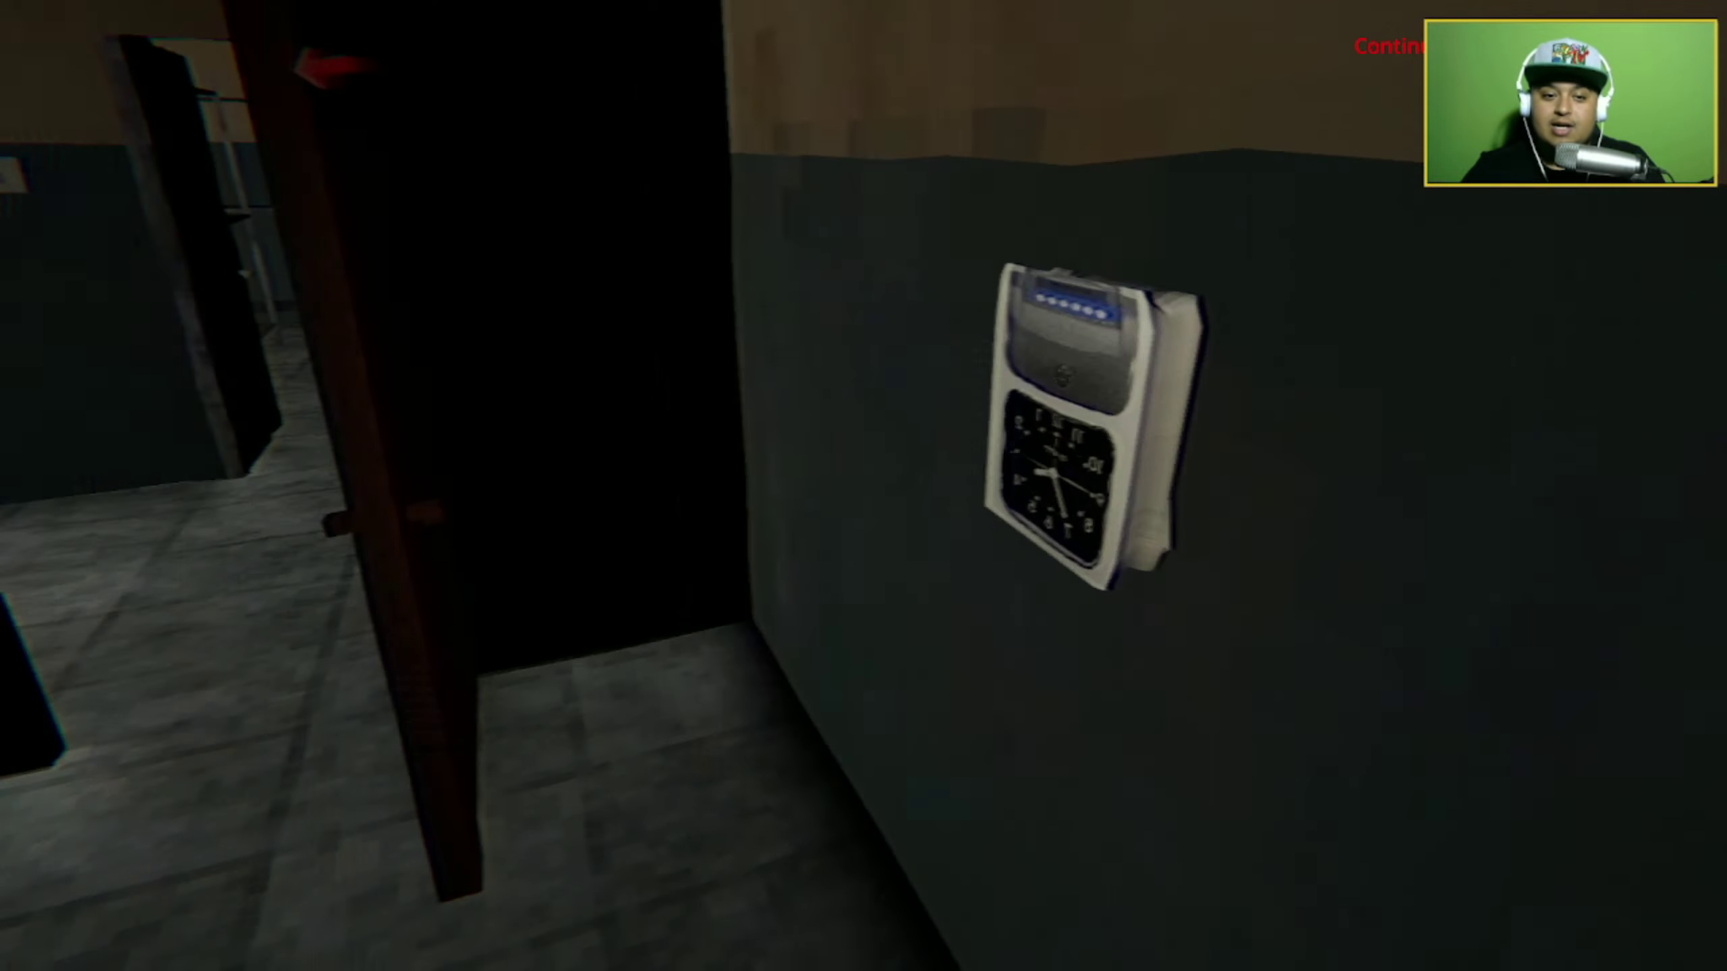
{"action": "key", "text": "w"}
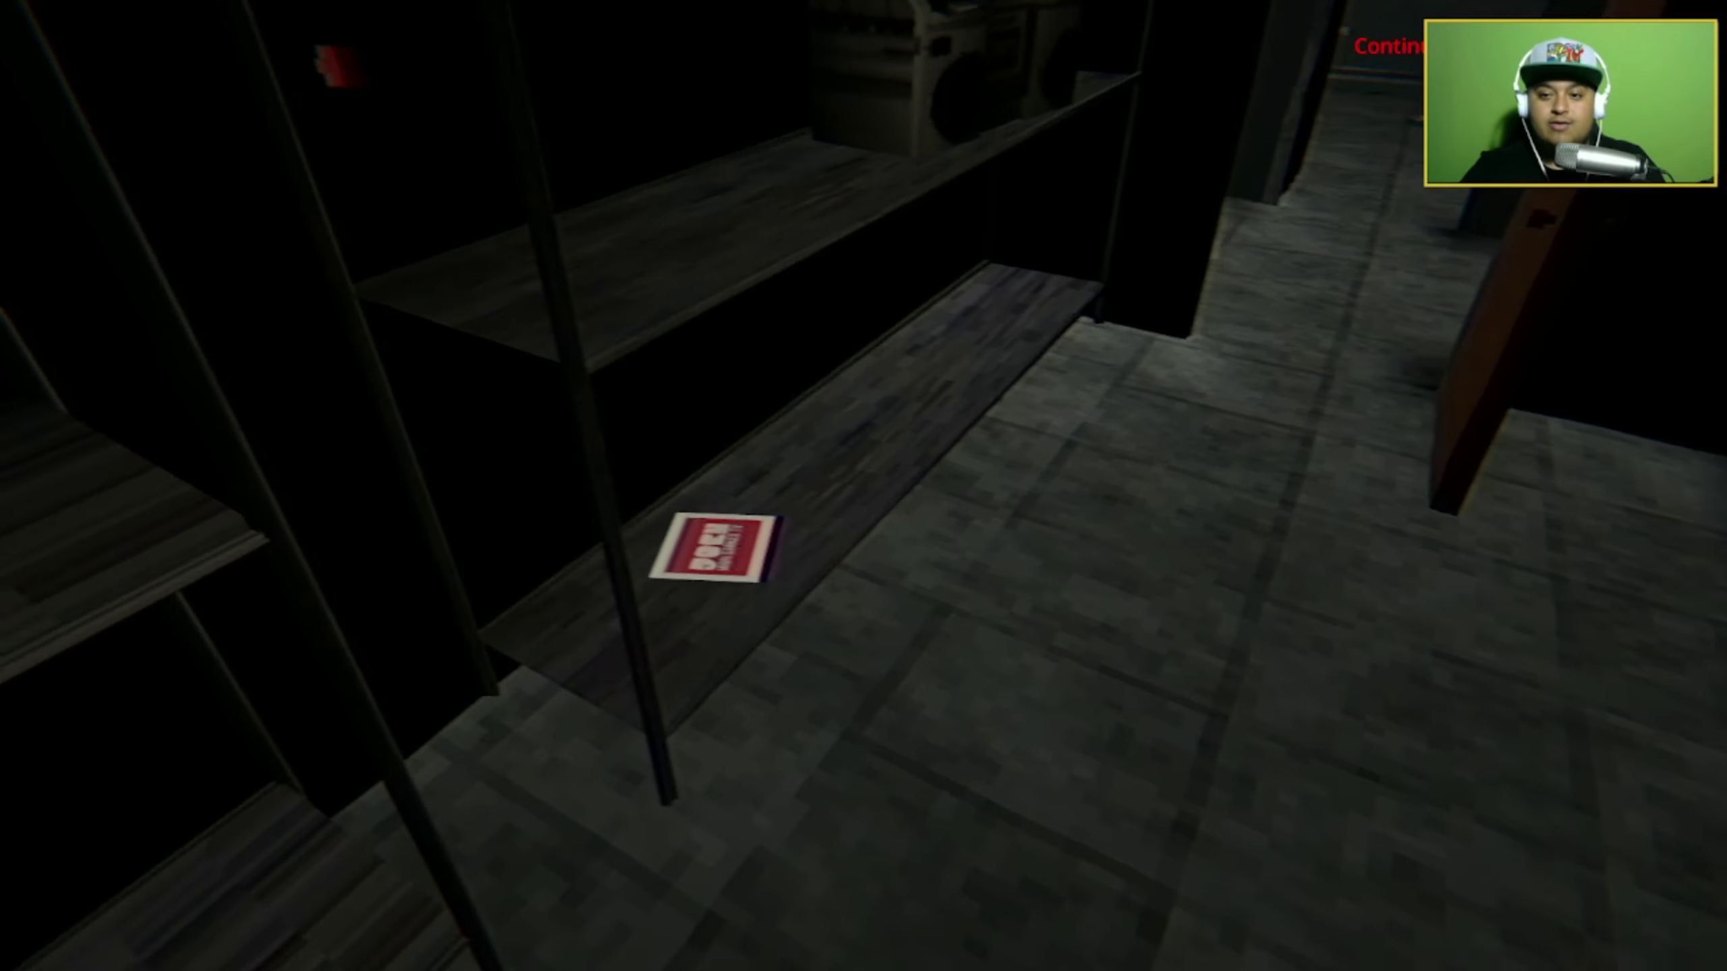
{"action": "key", "text": "w"}
{"action": "key", "text": "w"}
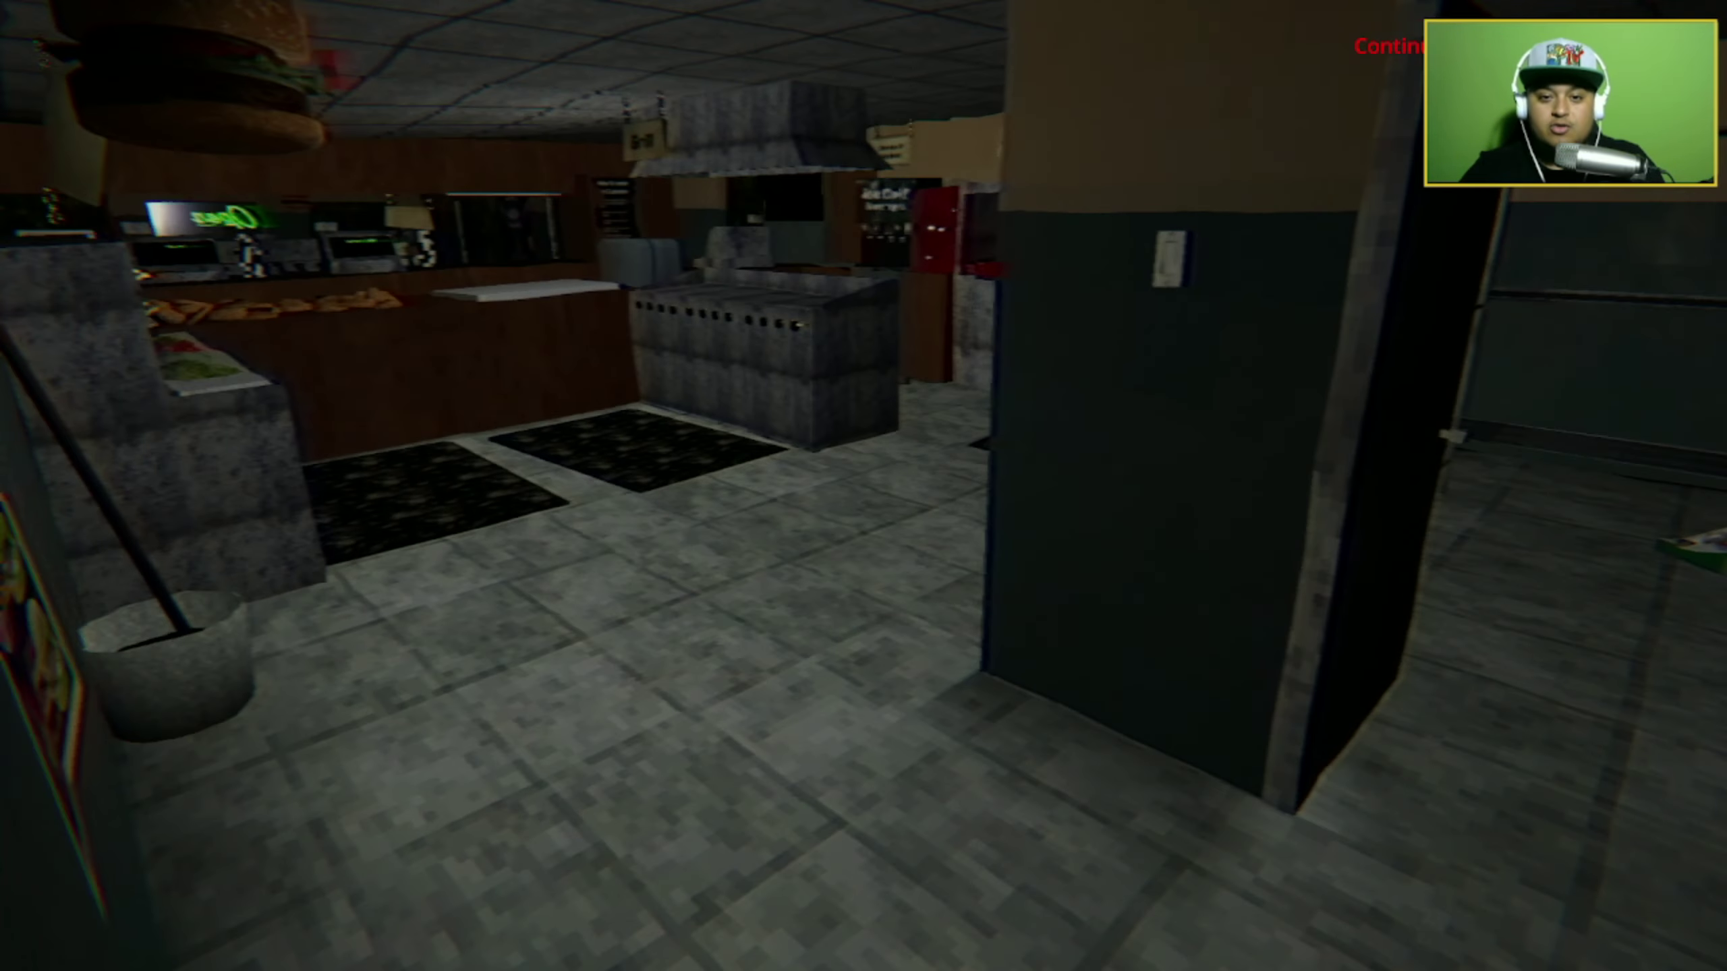
{"action": "key", "text": "w"}
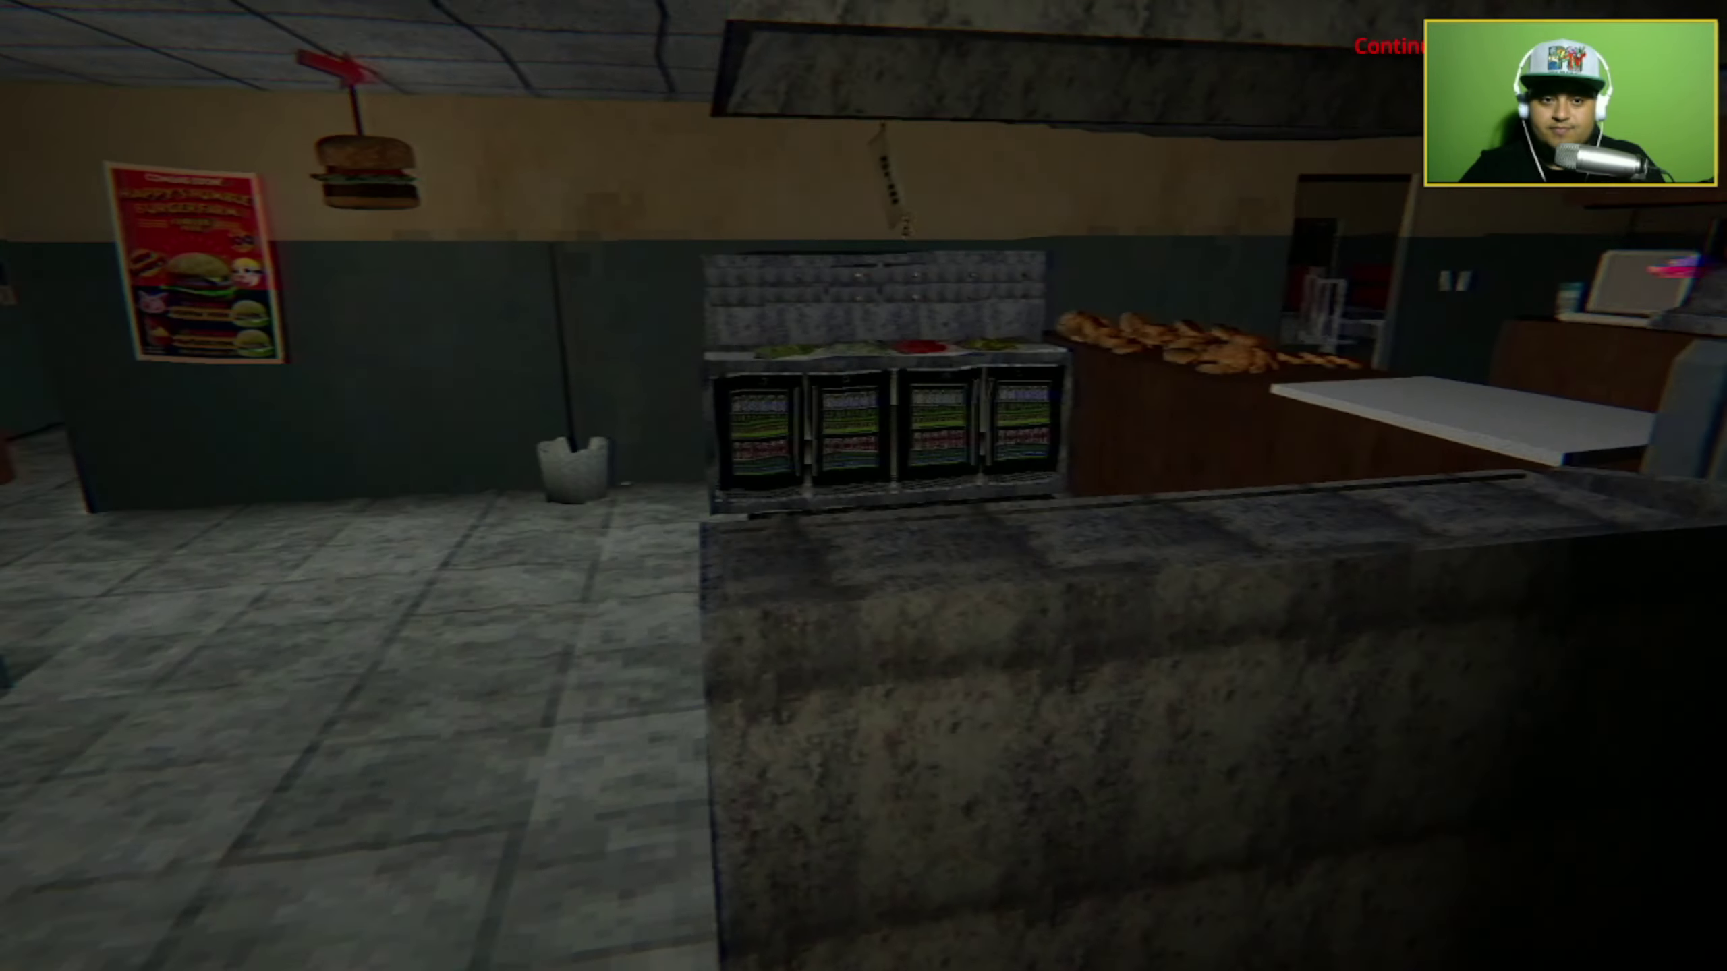
{"action": "key", "text": "w"}
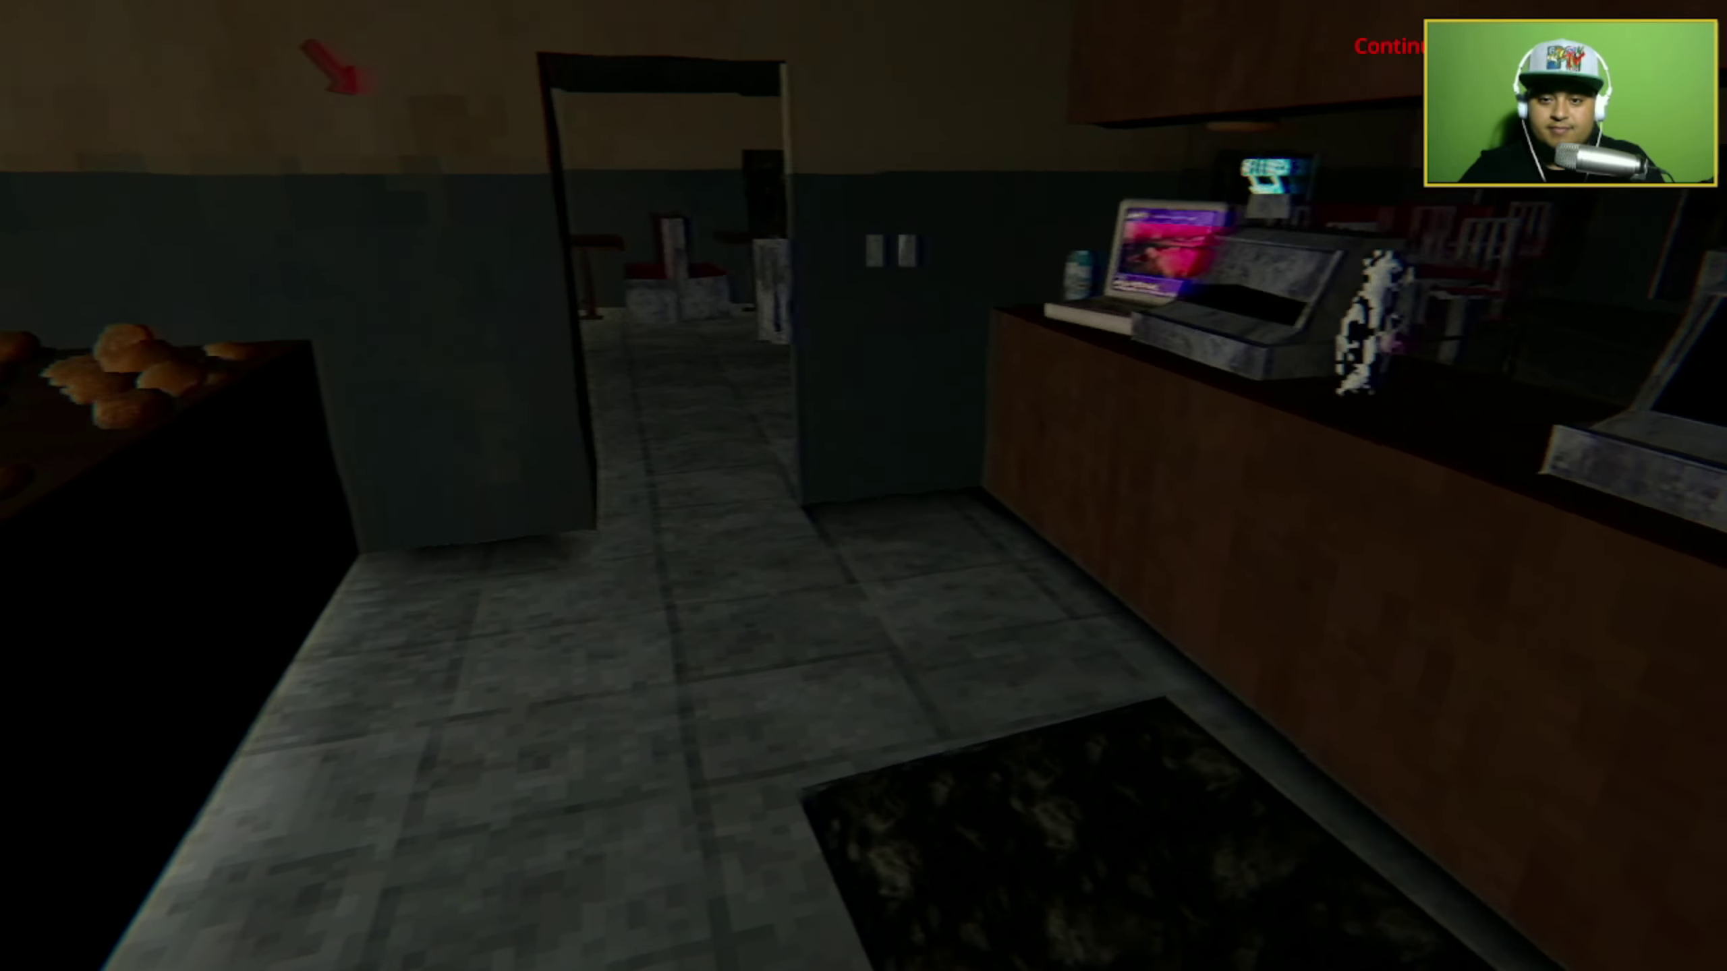
Cross the dining booths to the front registers and turn toward the bun counter.
{"action": "key", "text": "w"}
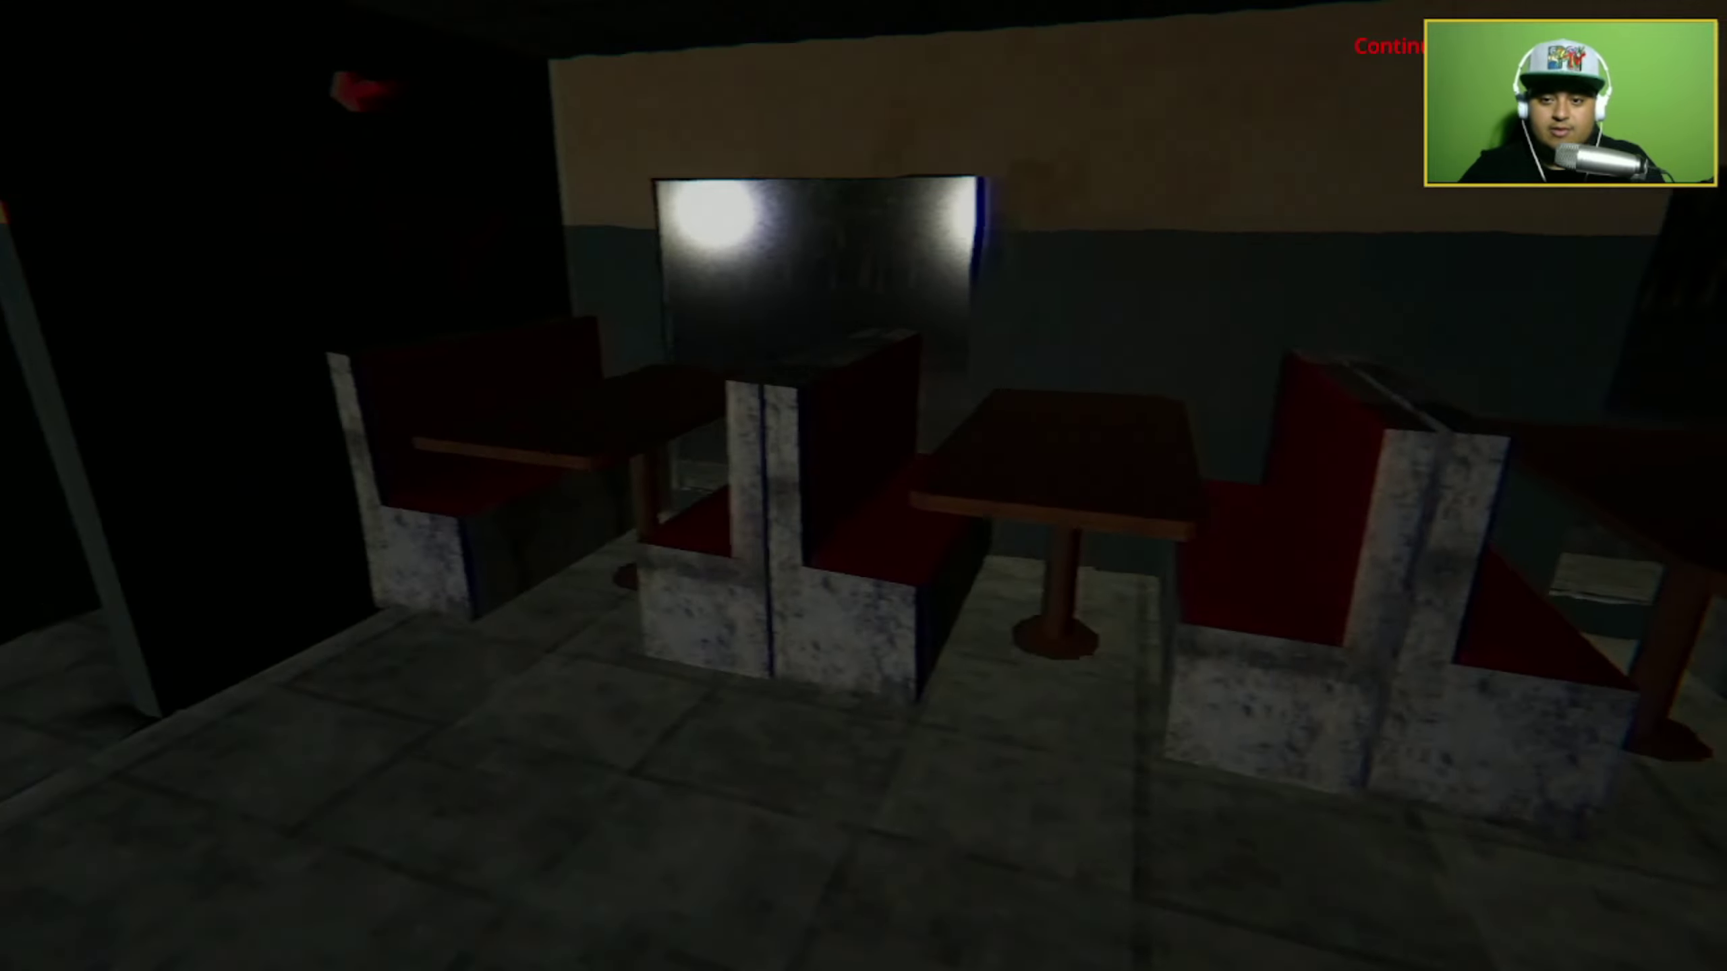
{"action": "key", "text": "w"}
{"action": "key", "text": "w"}
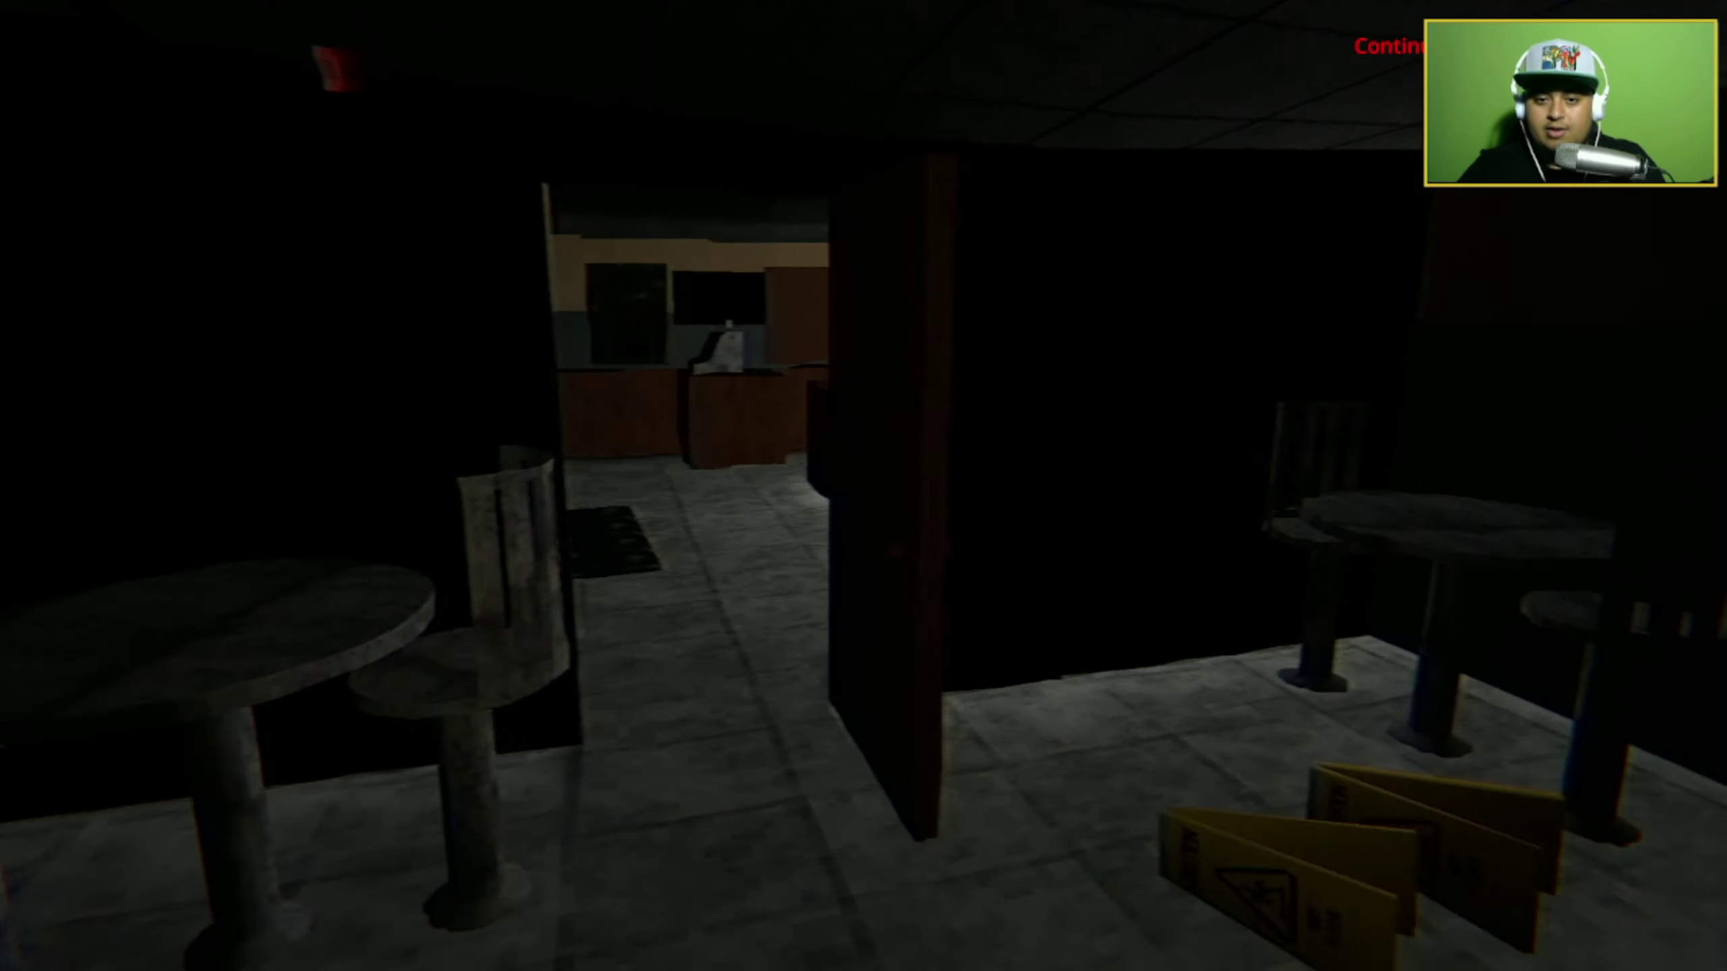
{"action": "key", "text": "w"}
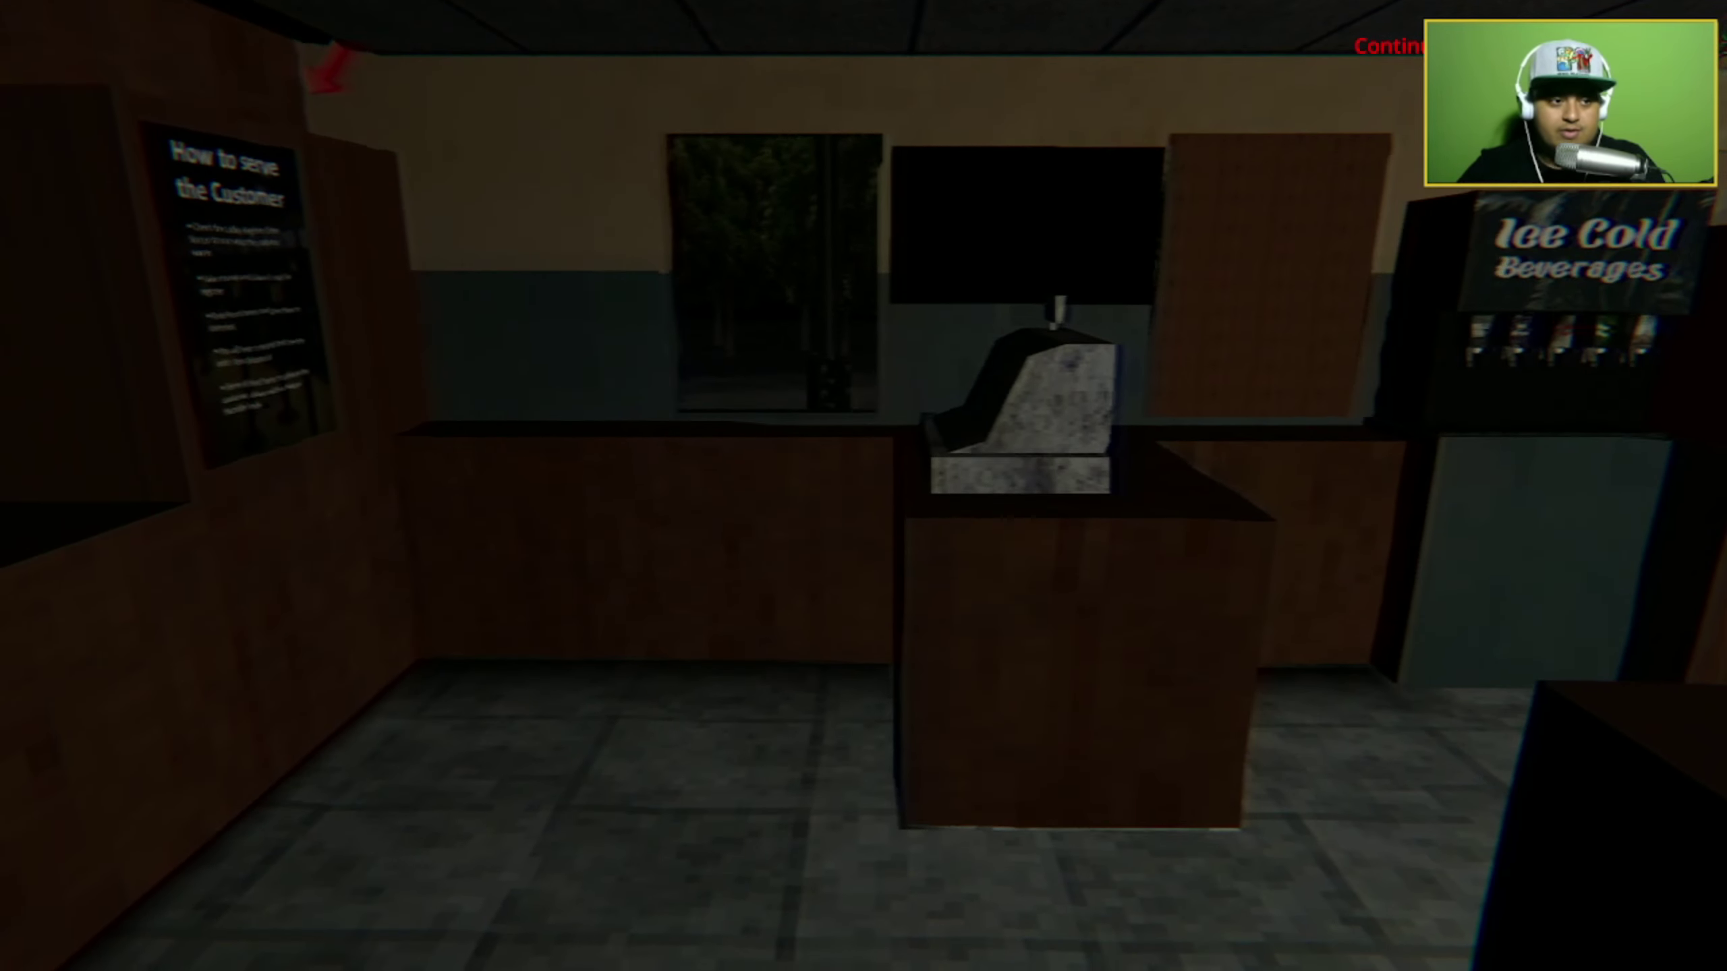
{"action": "key", "text": "w"}
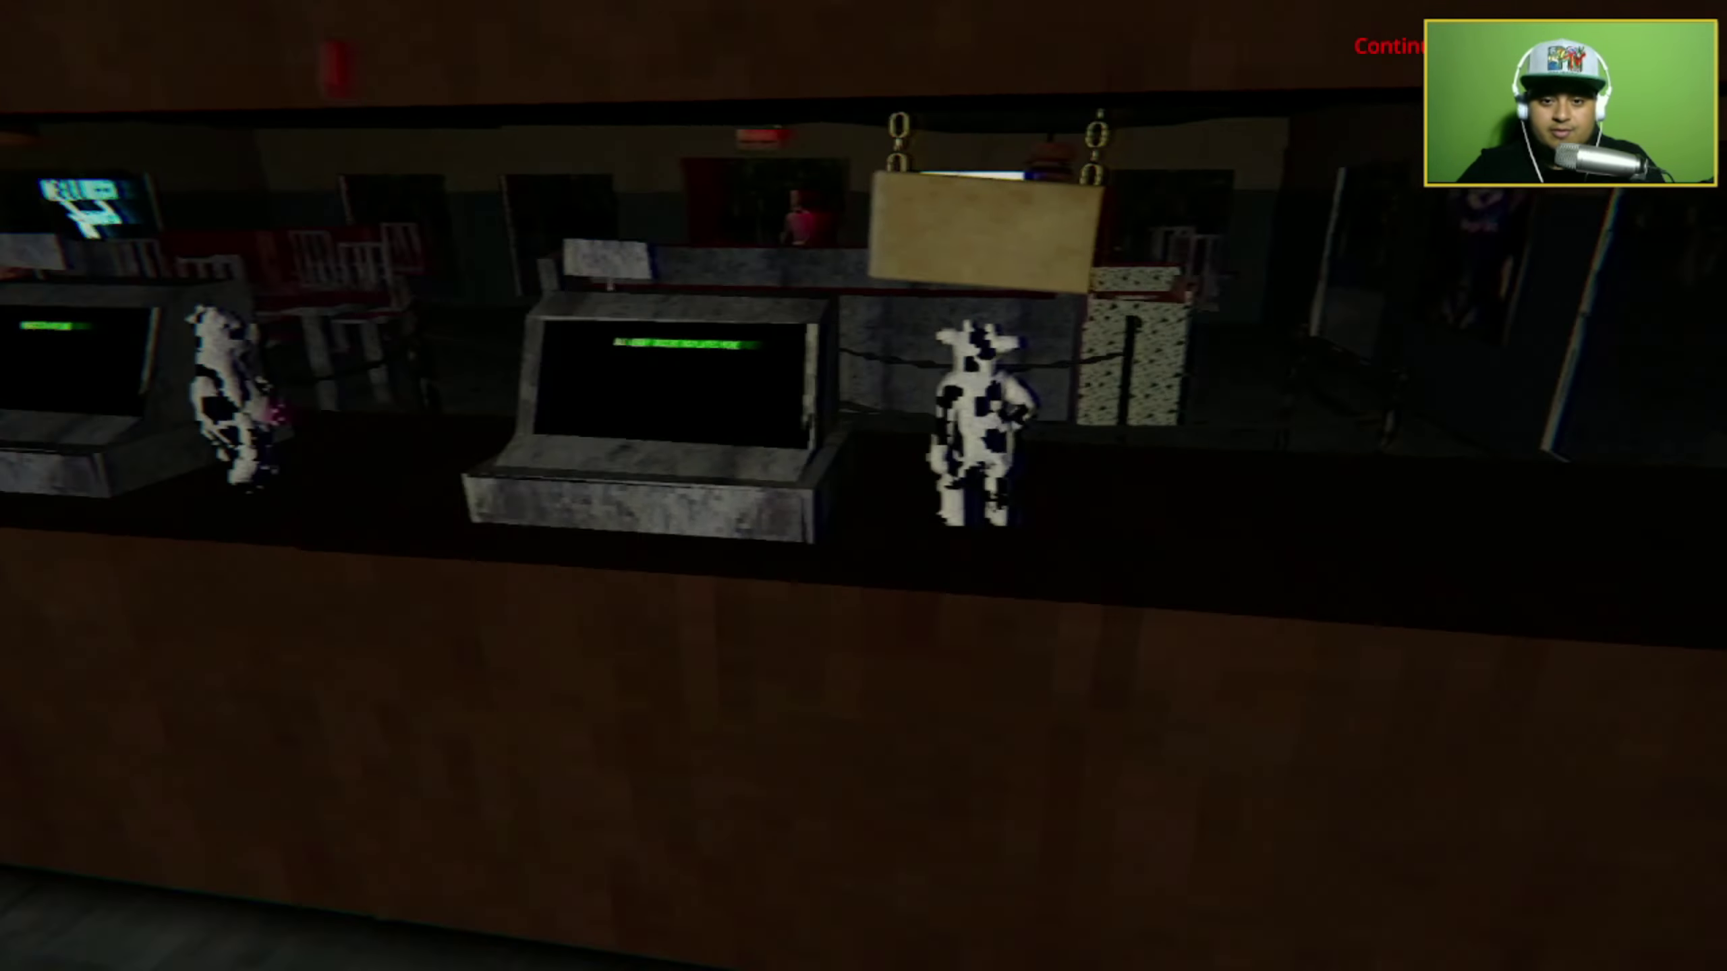
{"action": "key", "text": "w"}
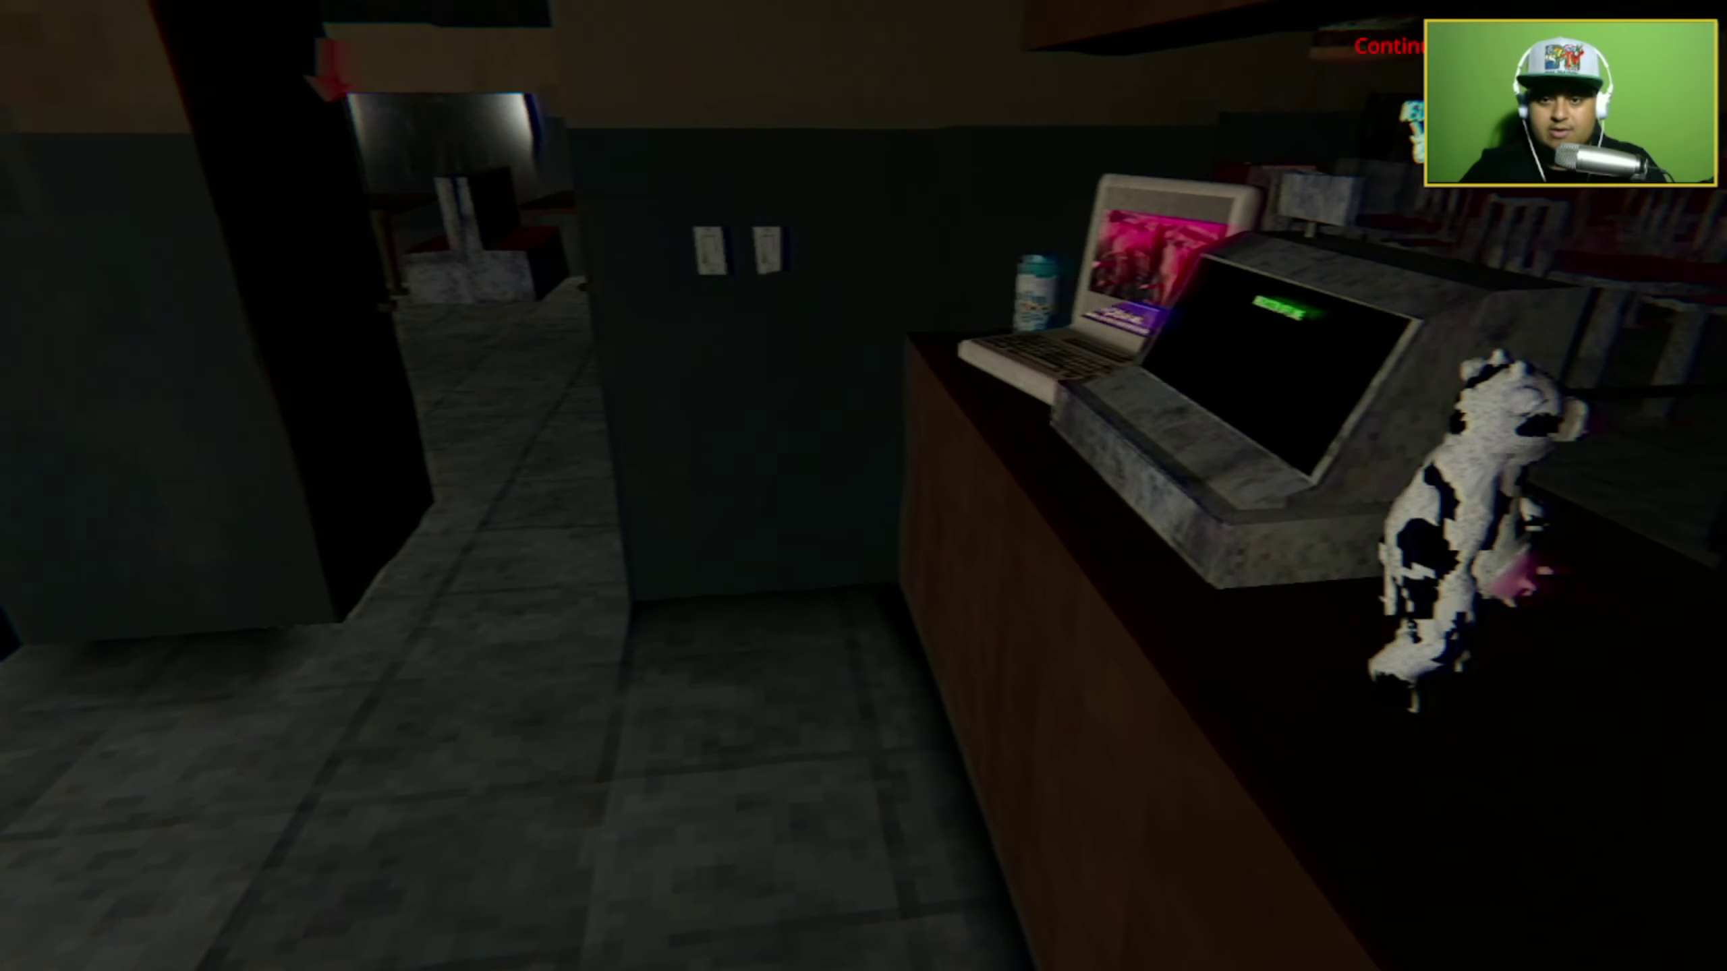
{"action": "key", "text": "w"}
Take the customer's 100-credit bill and put it in the register.
{"action": "key", "text": "w"}
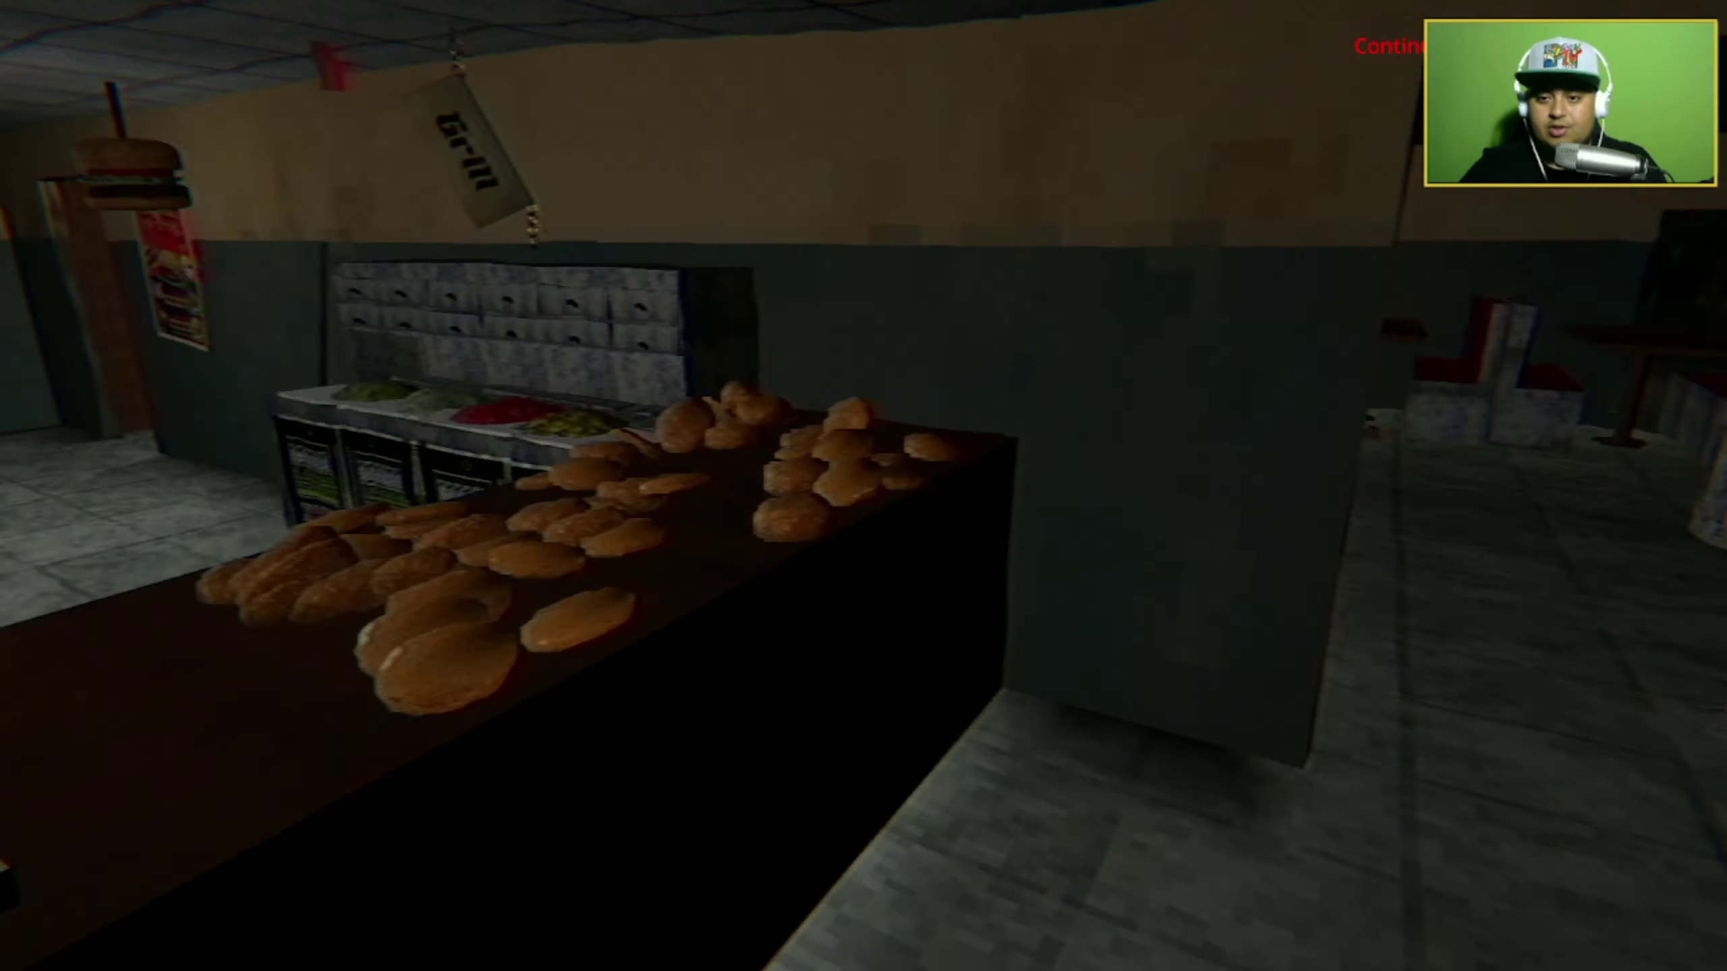
{"action": "key", "text": "w"}
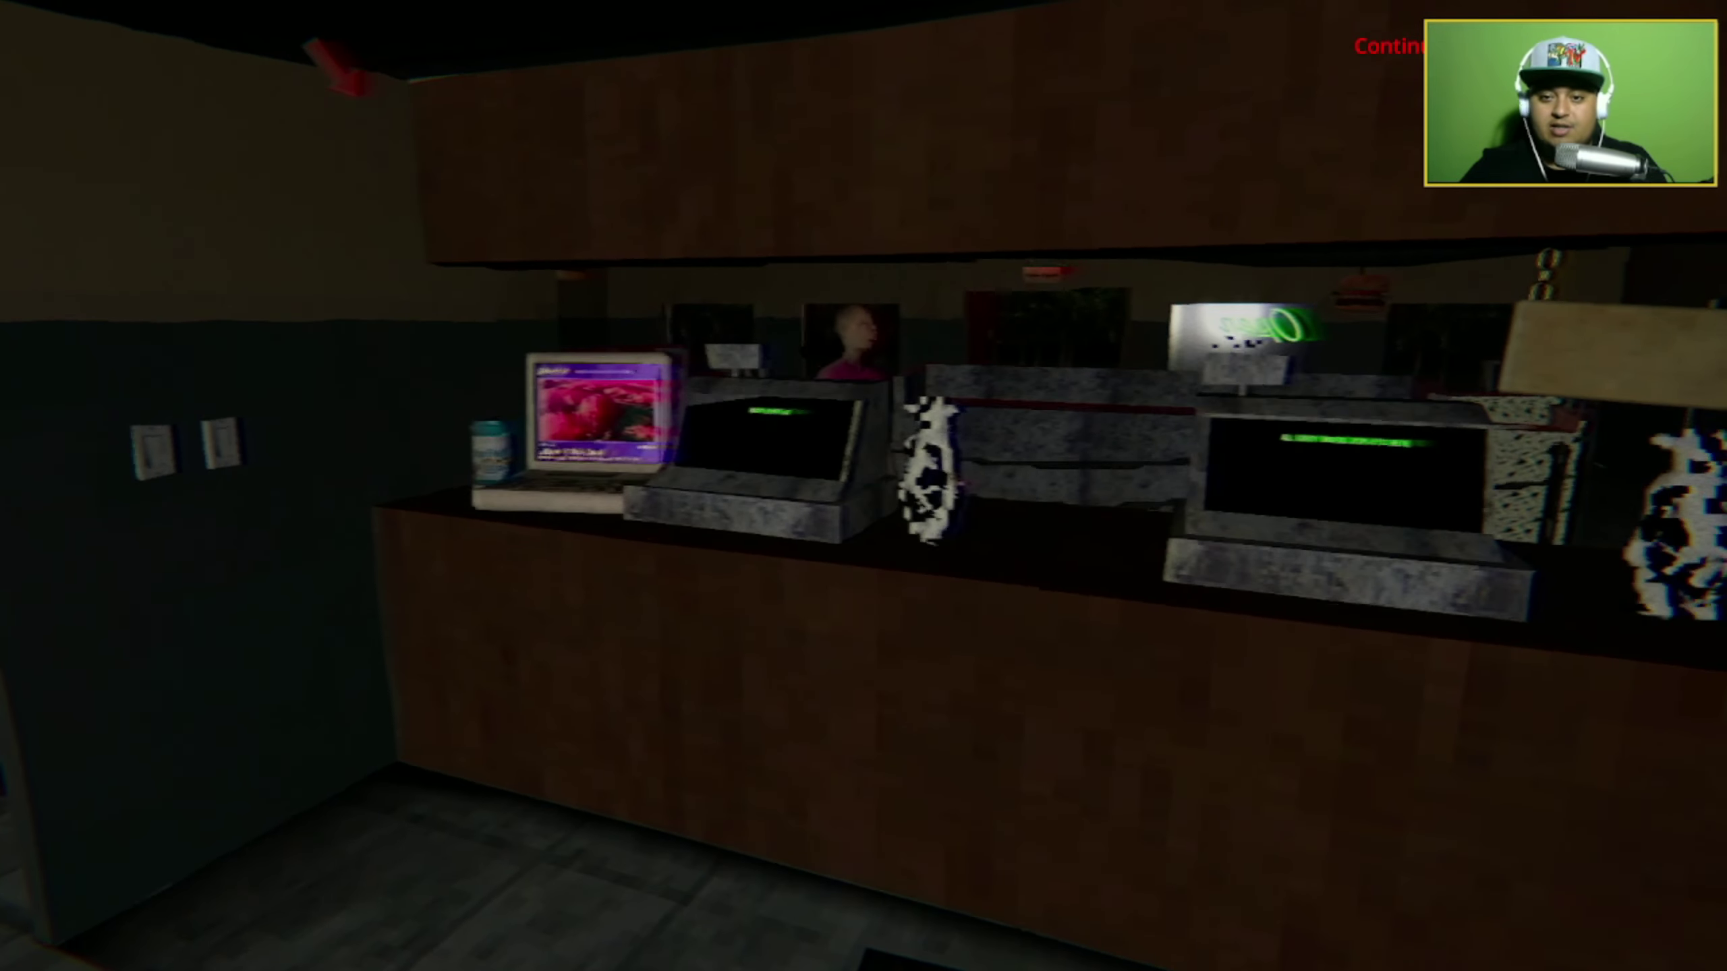
{"action": "key", "text": "w"}
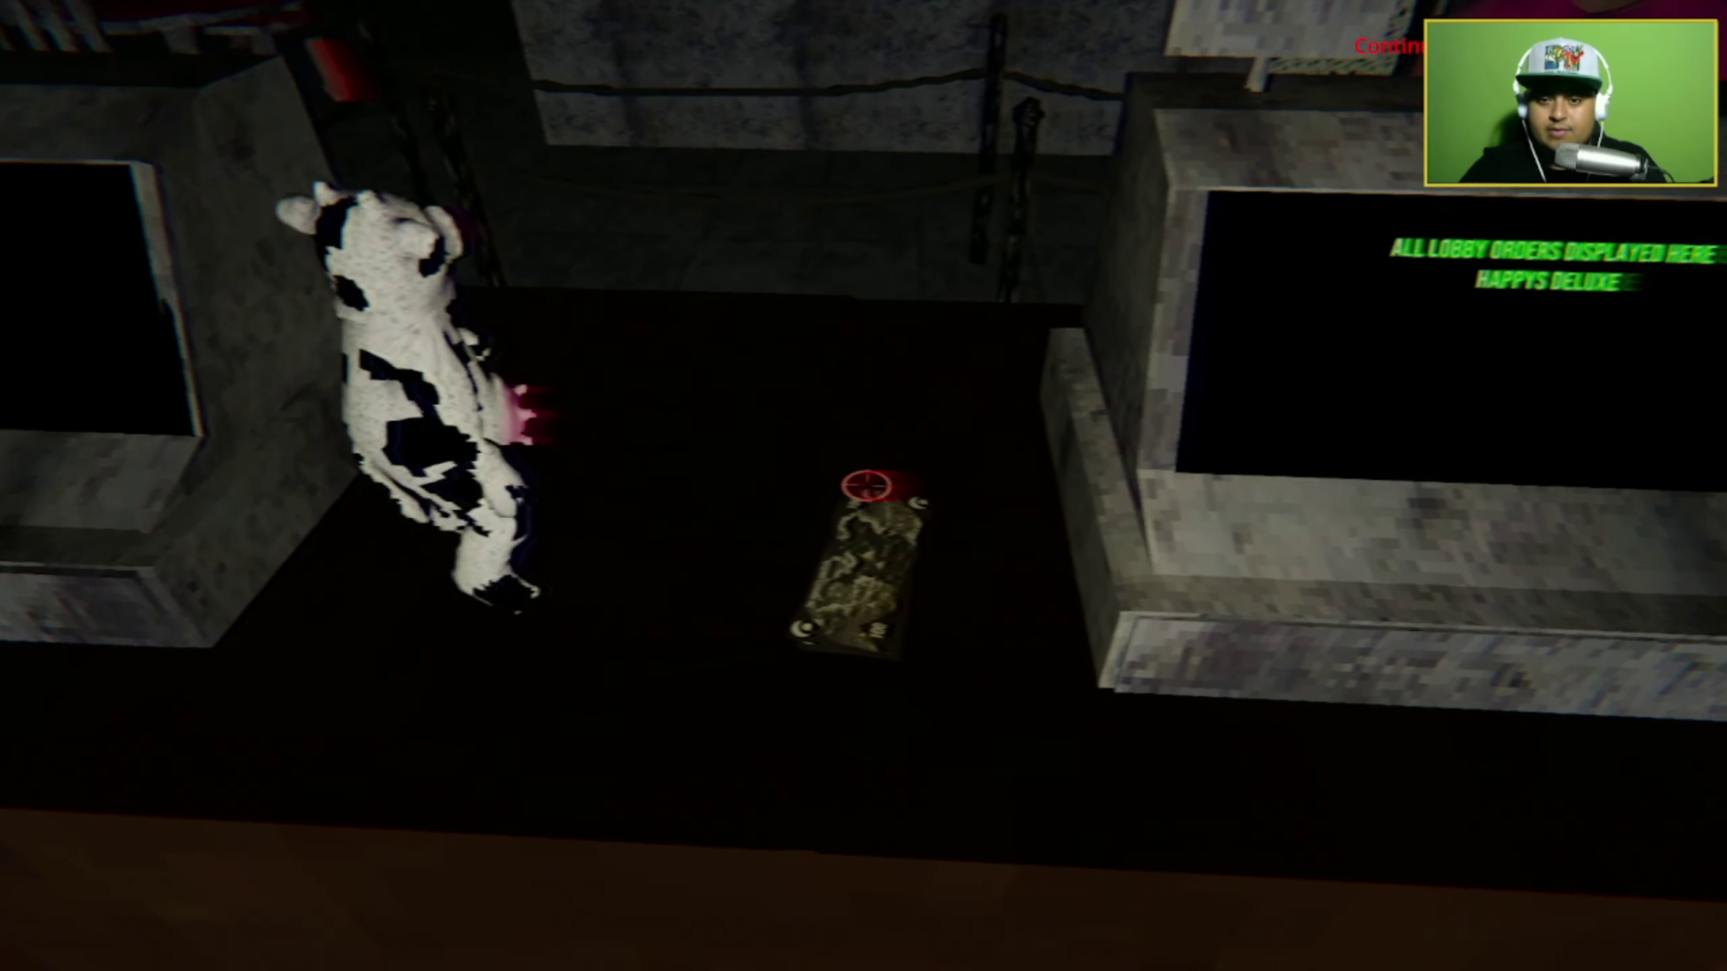
{"action": "left_click", "coordinate": [868, 486]}
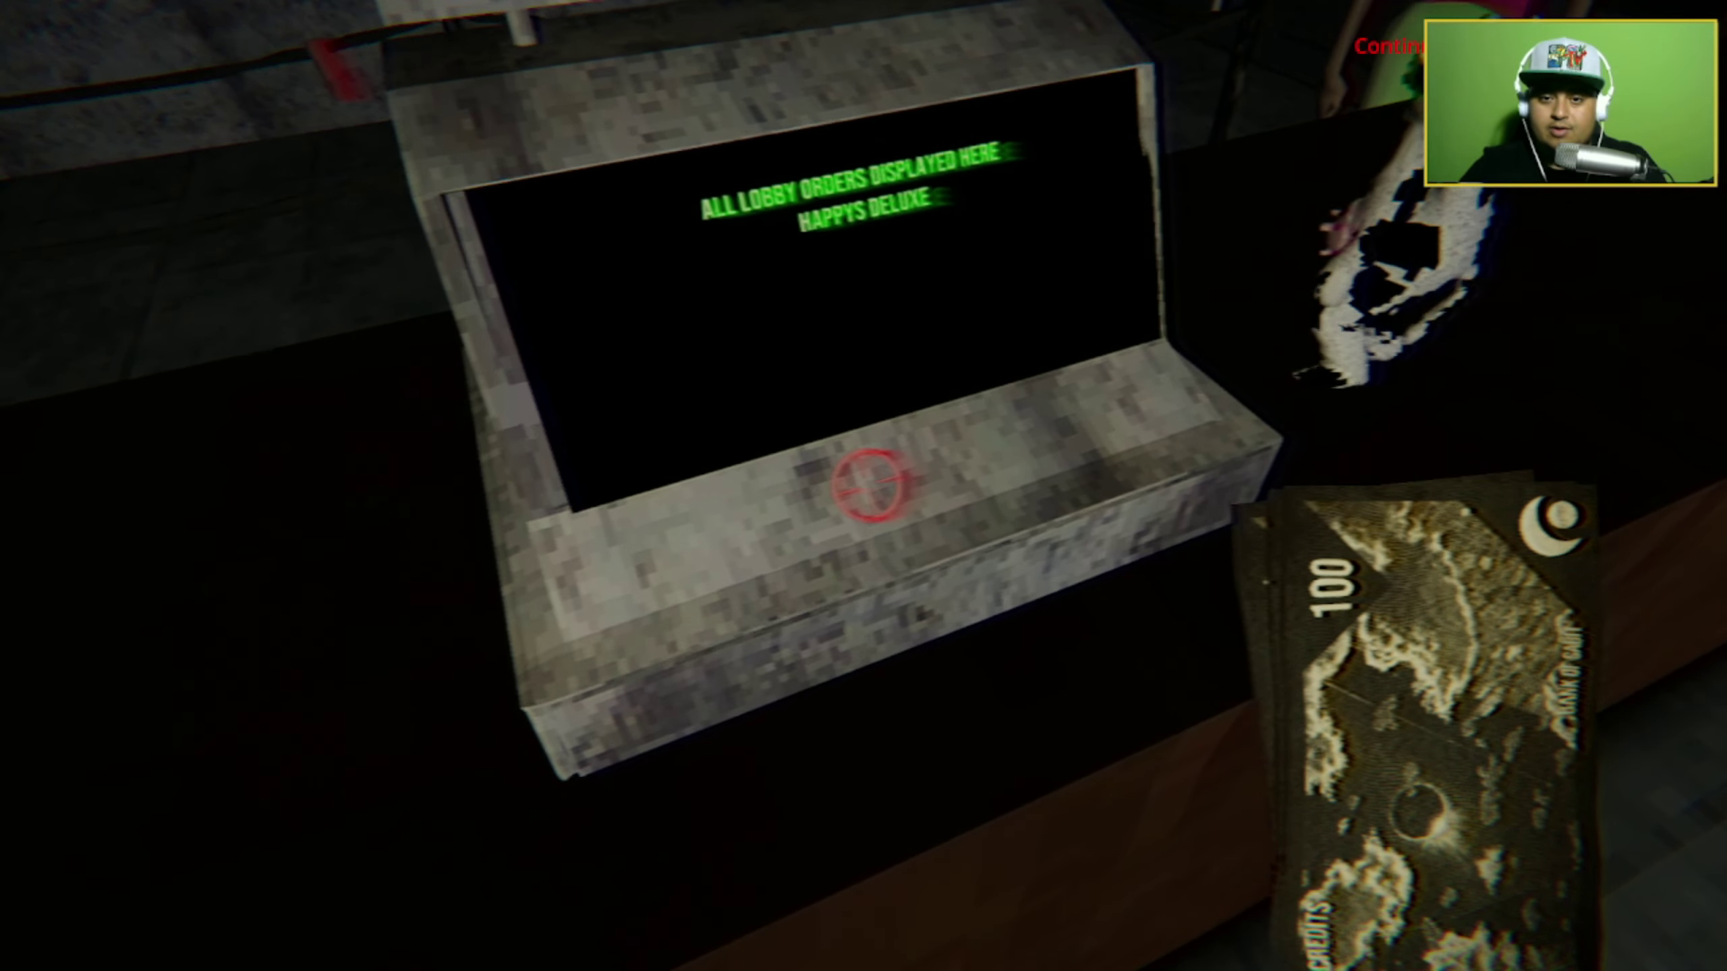
{"action": "left_click", "coordinate": [868, 486]}
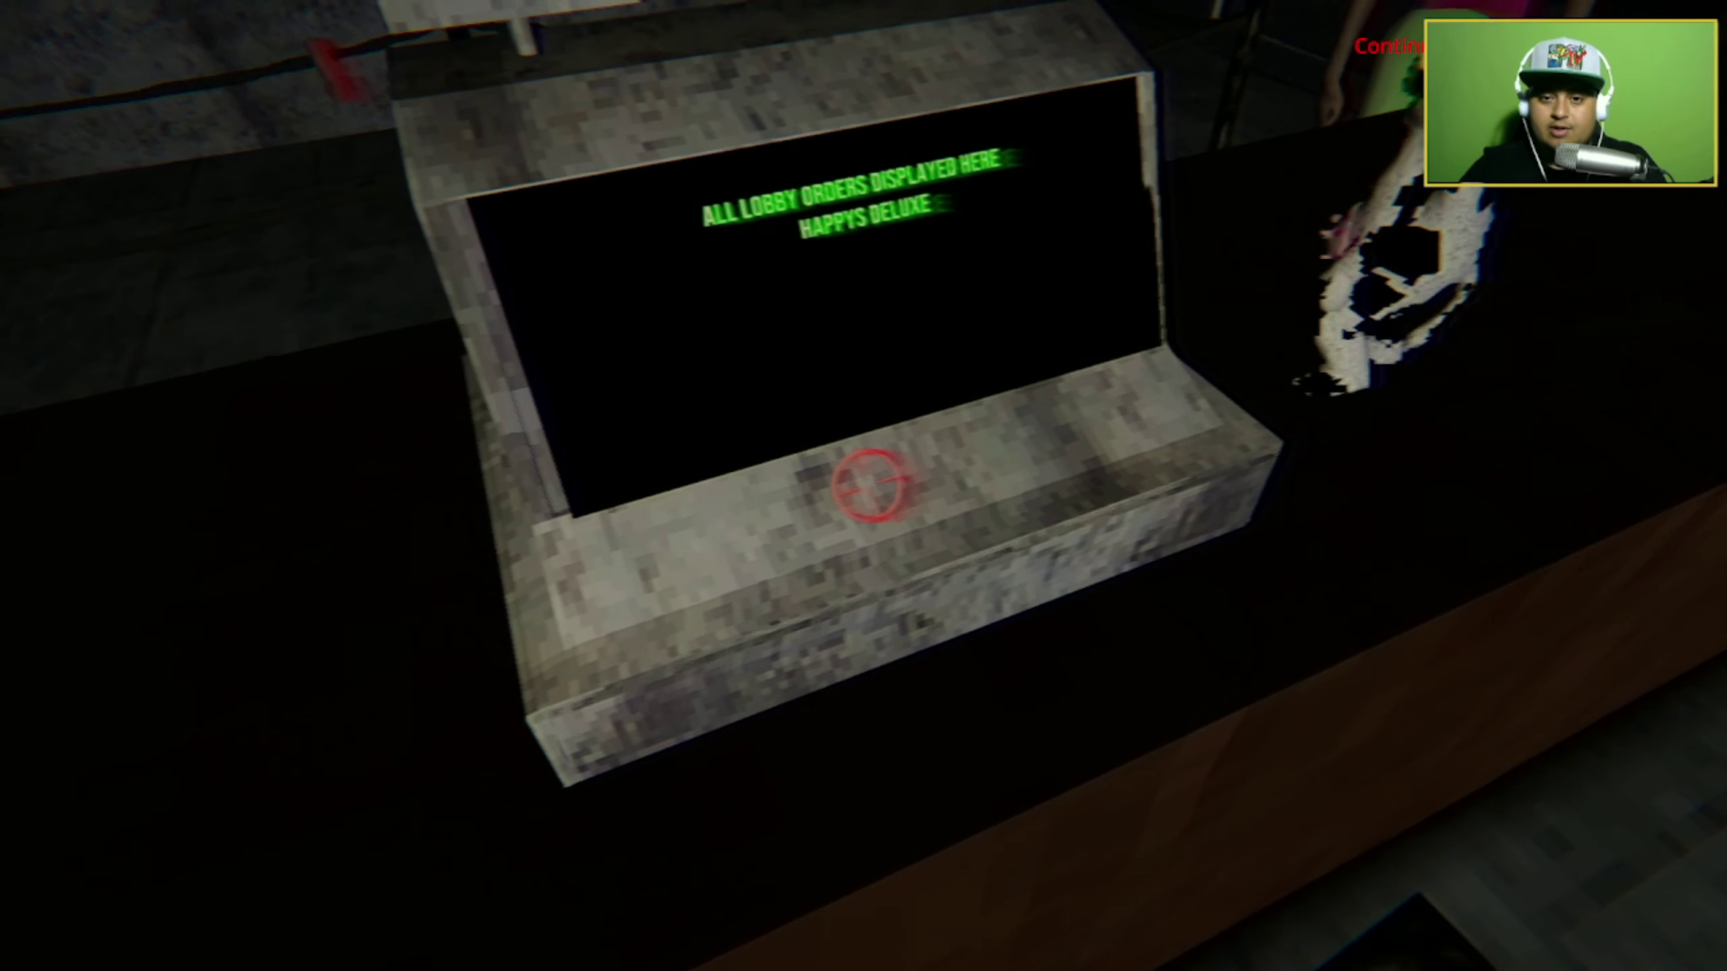
Put raw meat on the grill and grab a bun.
{"action": "key", "text": "w"}
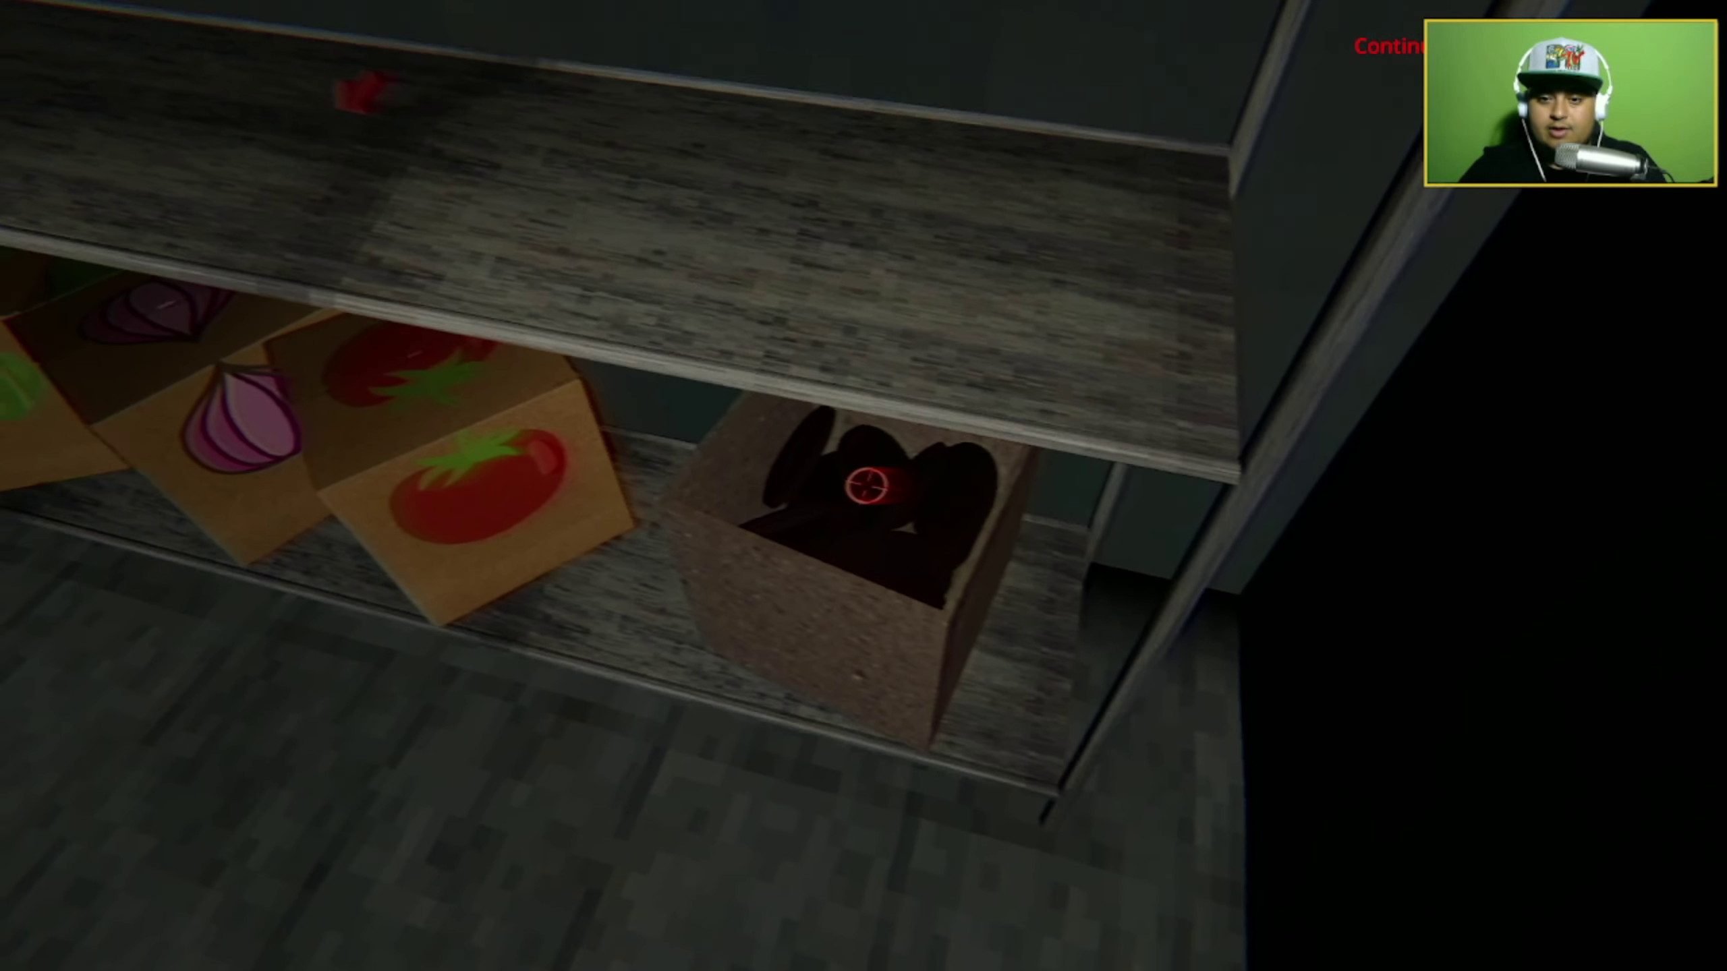
{"action": "left_click", "coordinate": [863, 486]}
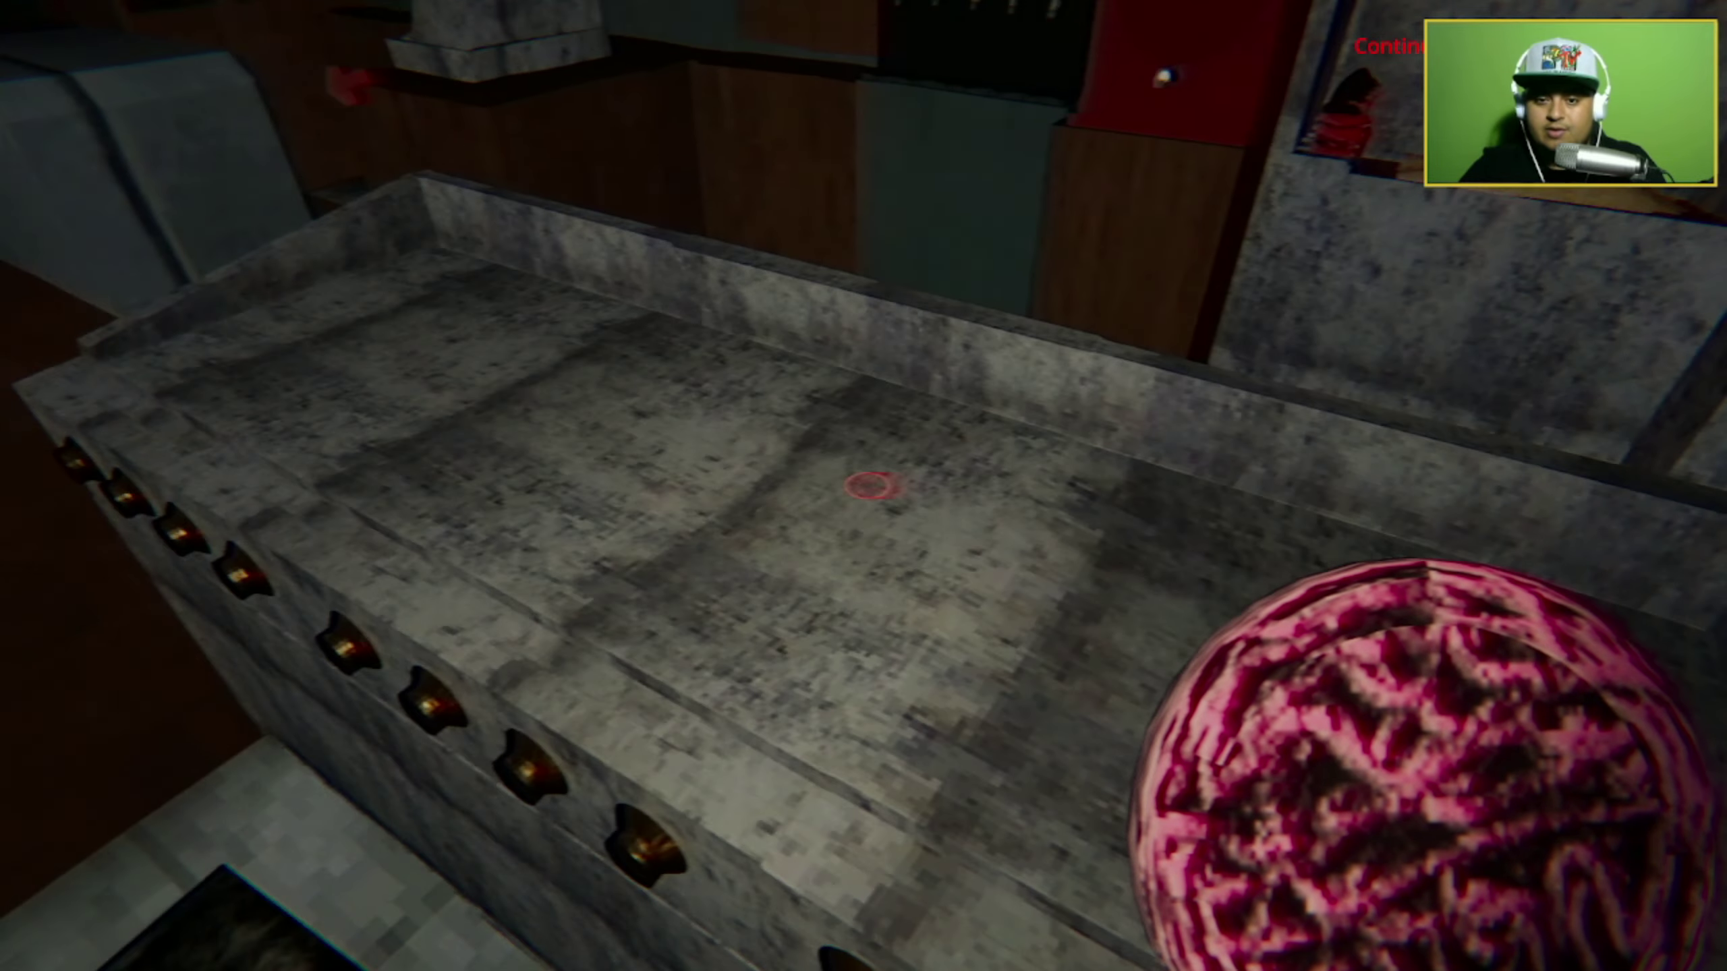
{"action": "left_click", "coordinate": [864, 486]}
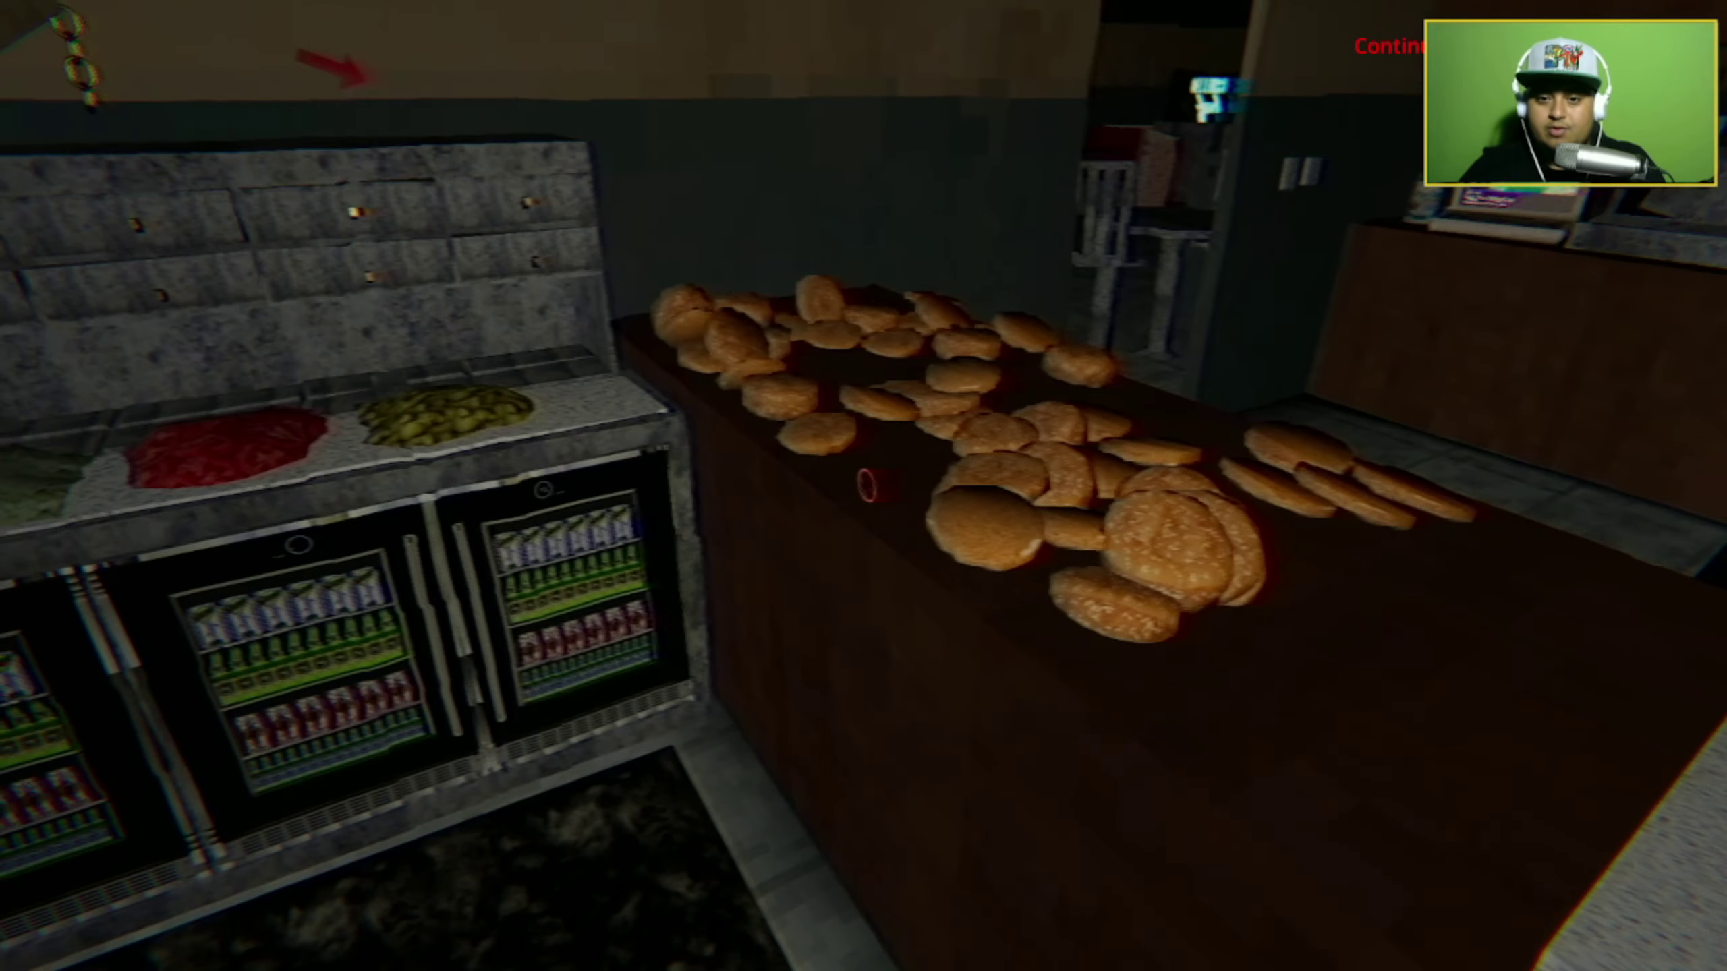
{"action": "left_click", "coordinate": [863, 487]}
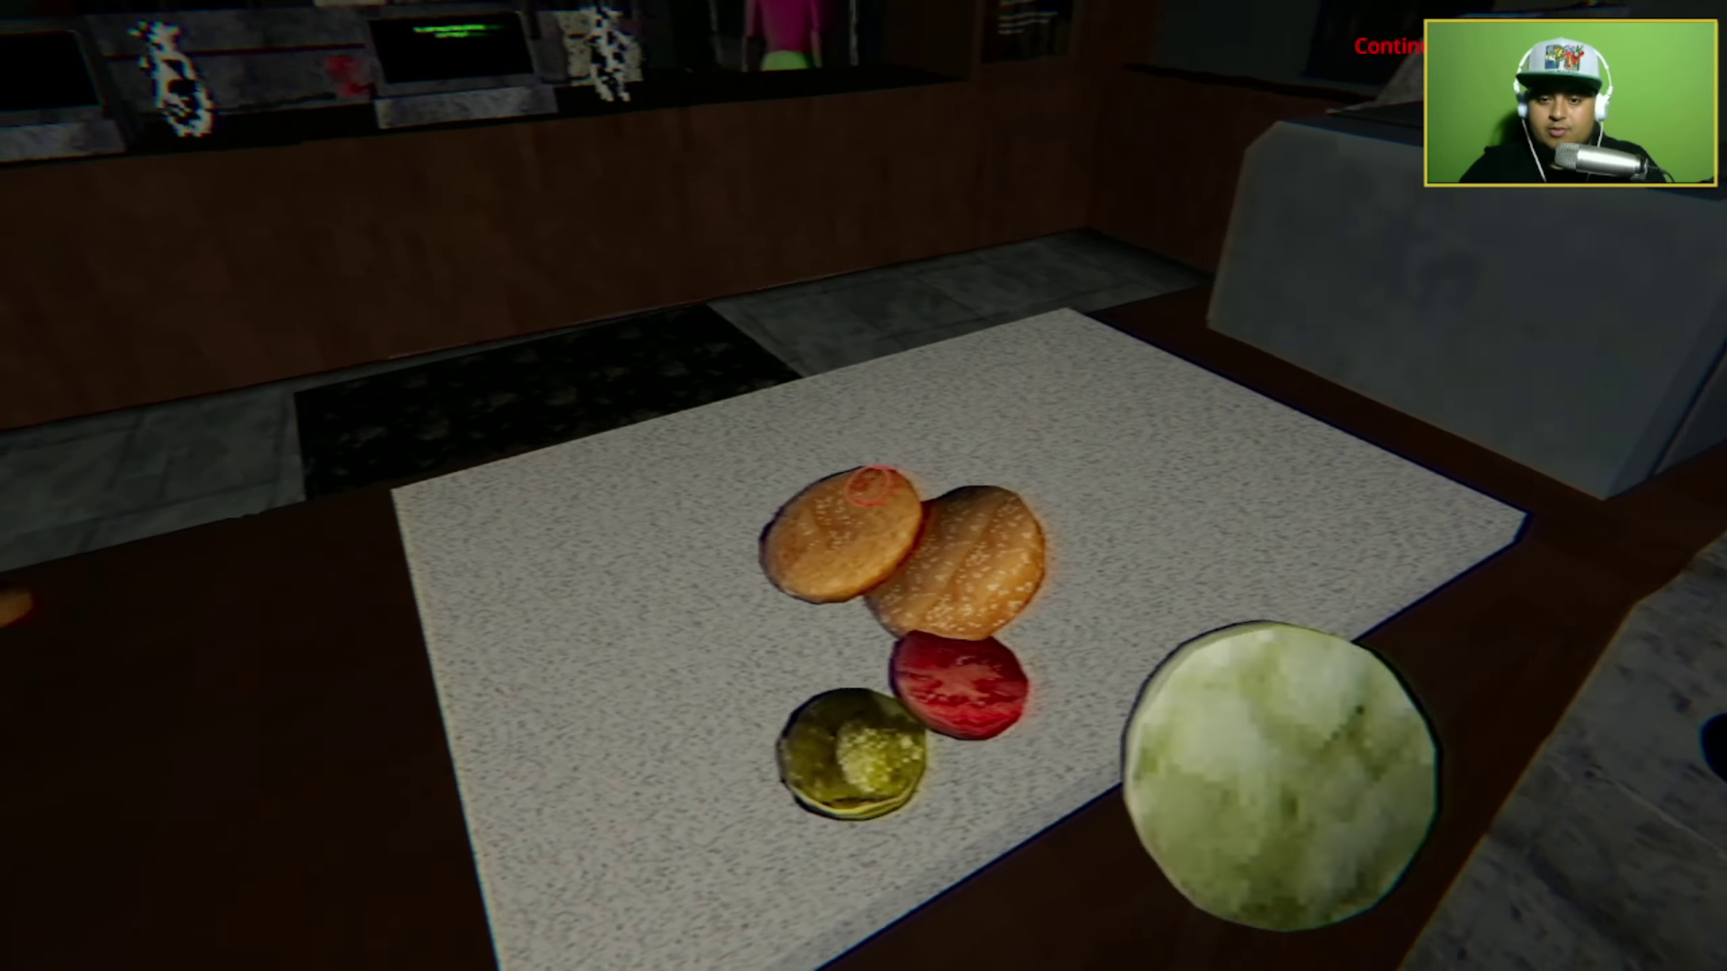
Add the cooked patty to the burger and serve it at the window.
{"action": "key", "text": "w"}
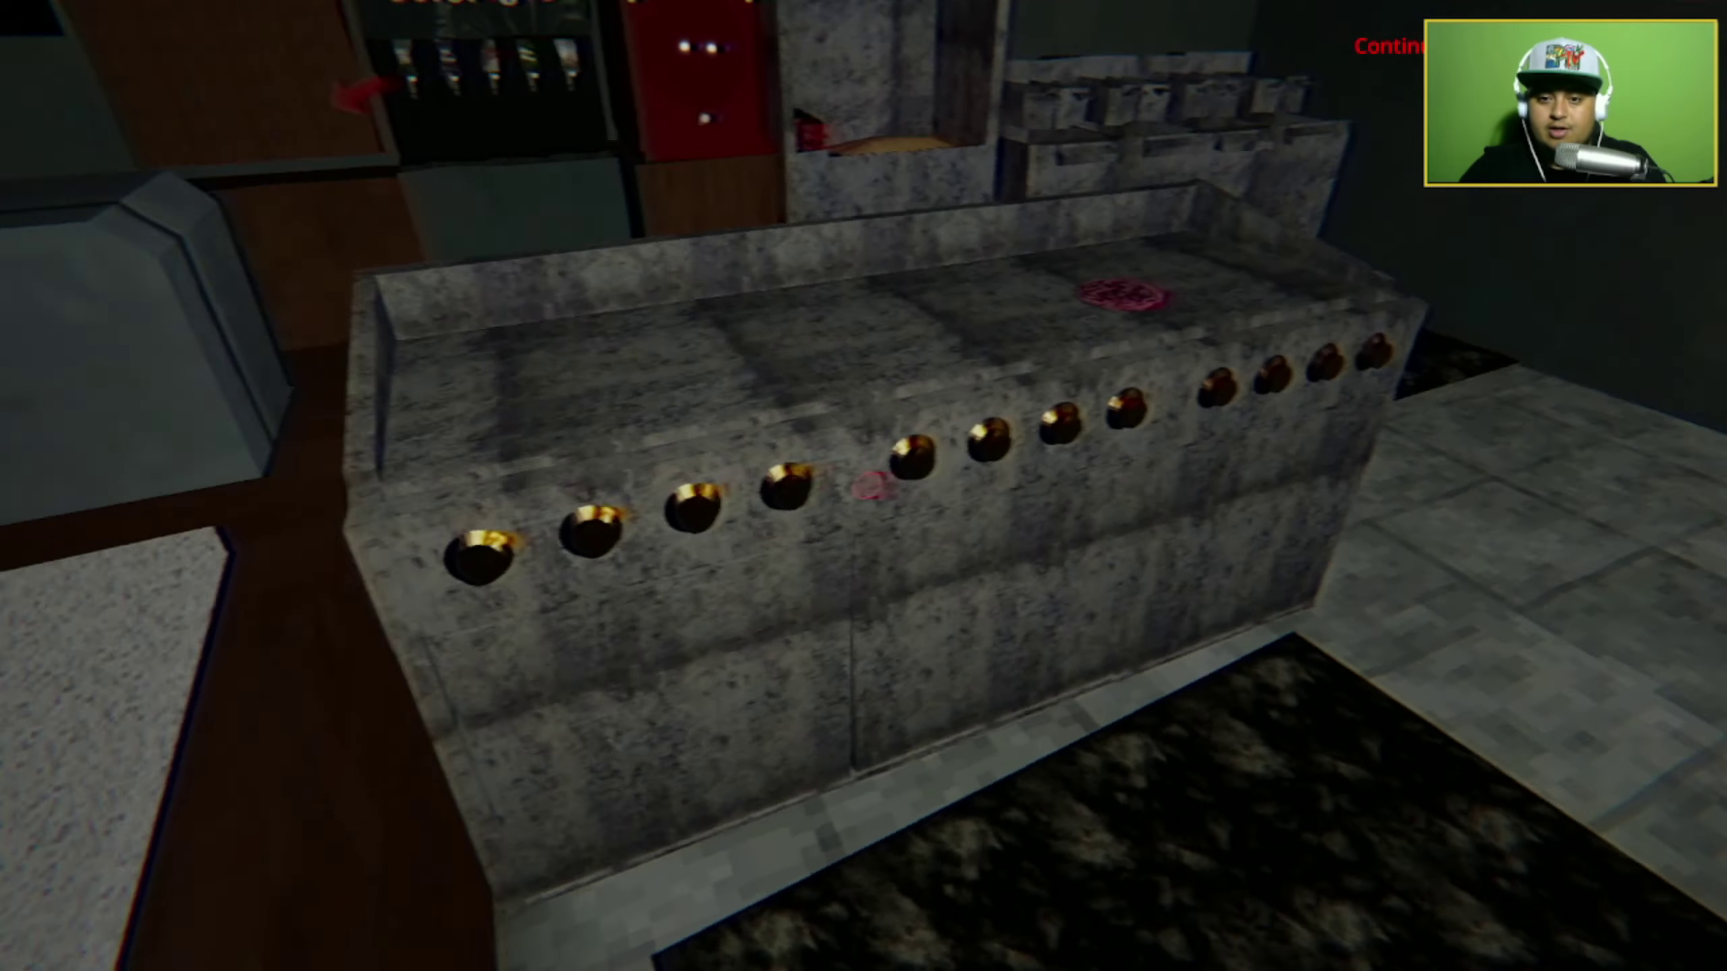
{"action": "key", "text": "w"}
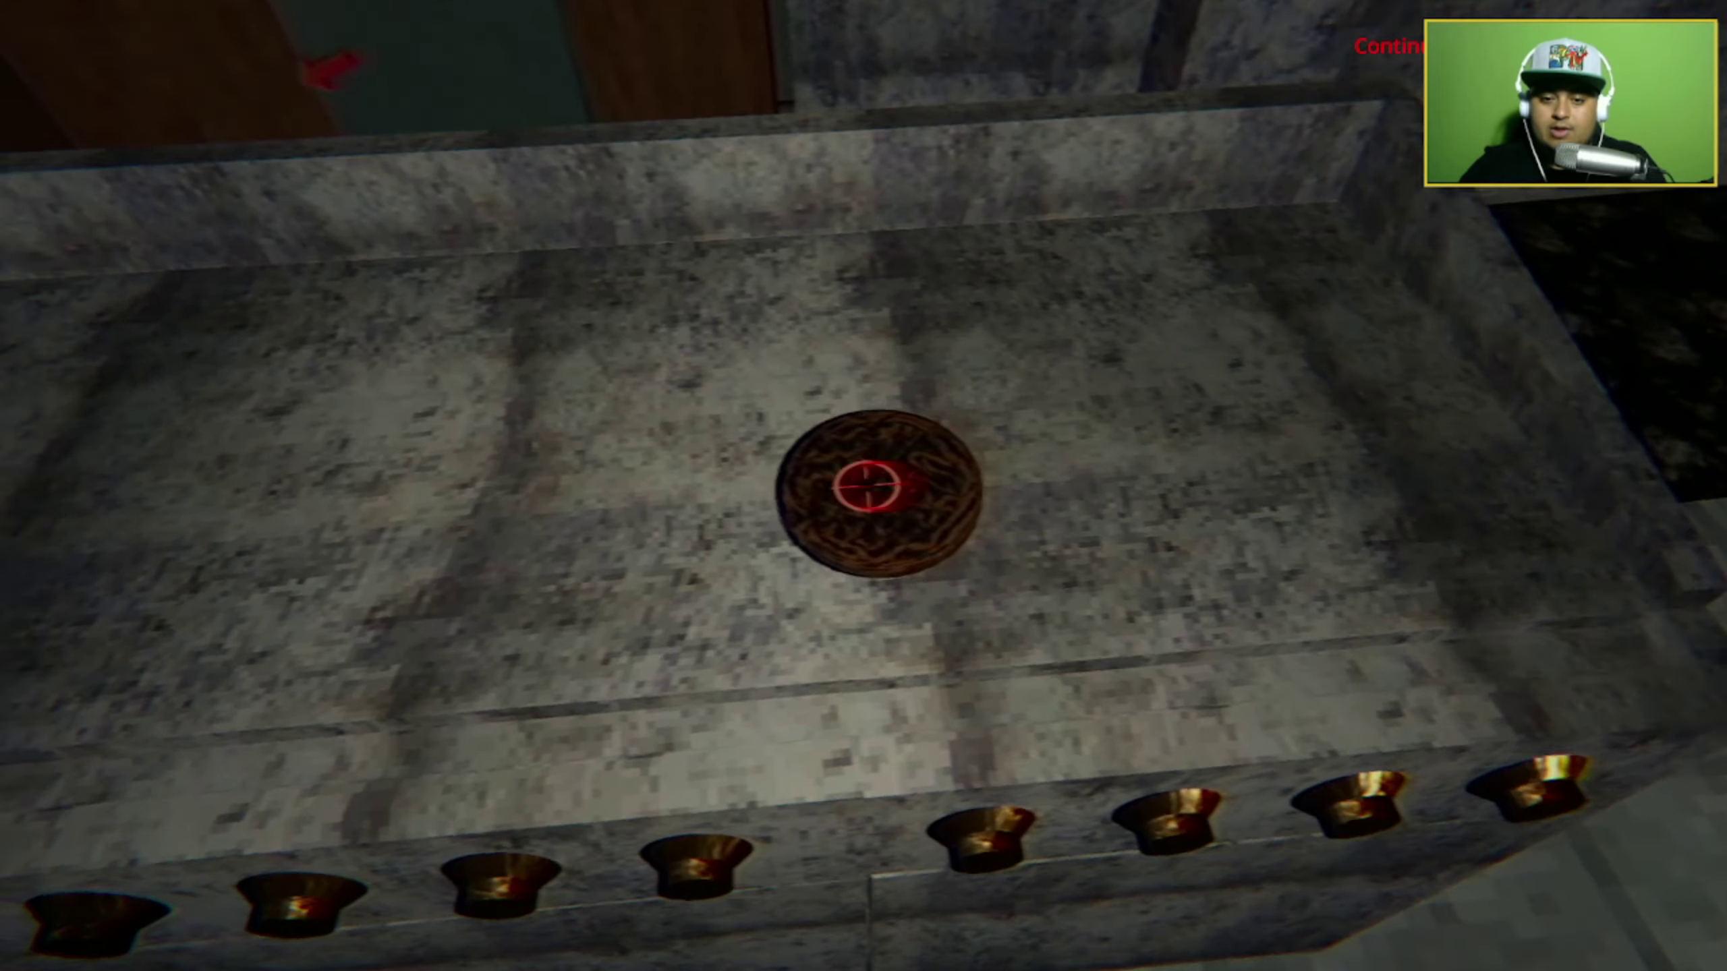
{"action": "left_click", "coordinate": [869, 485]}
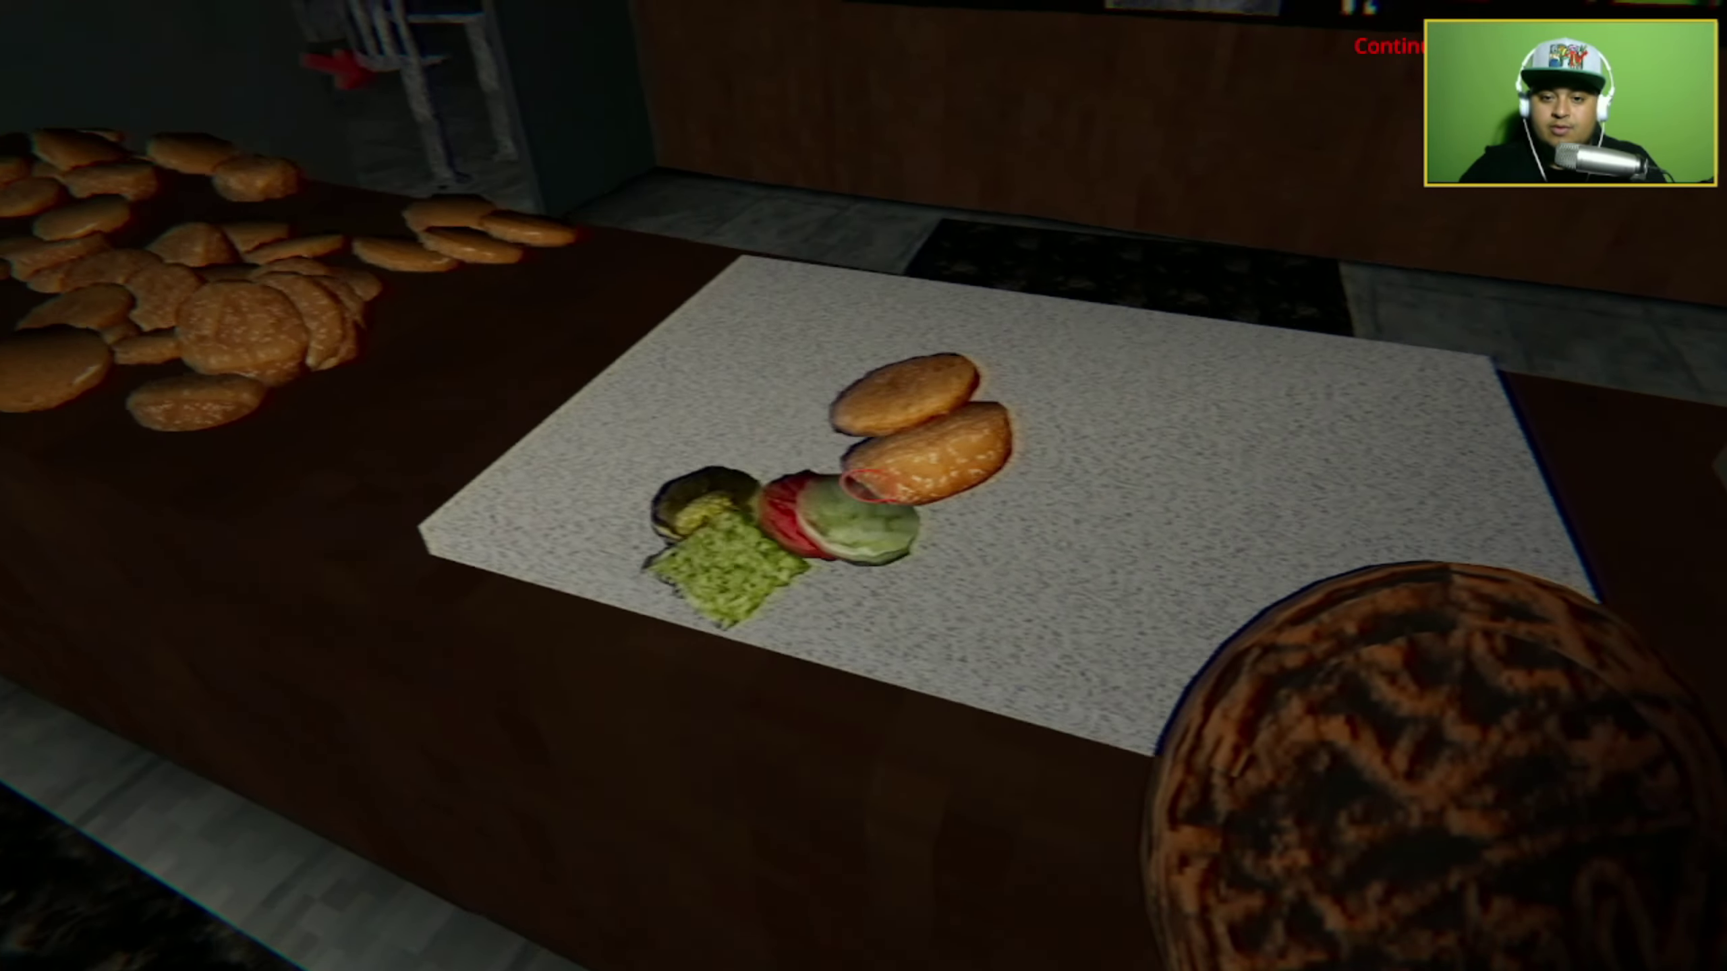
{"action": "left_click", "coordinate": [871, 486]}
{"action": "left_click", "coordinate": [871, 487]}
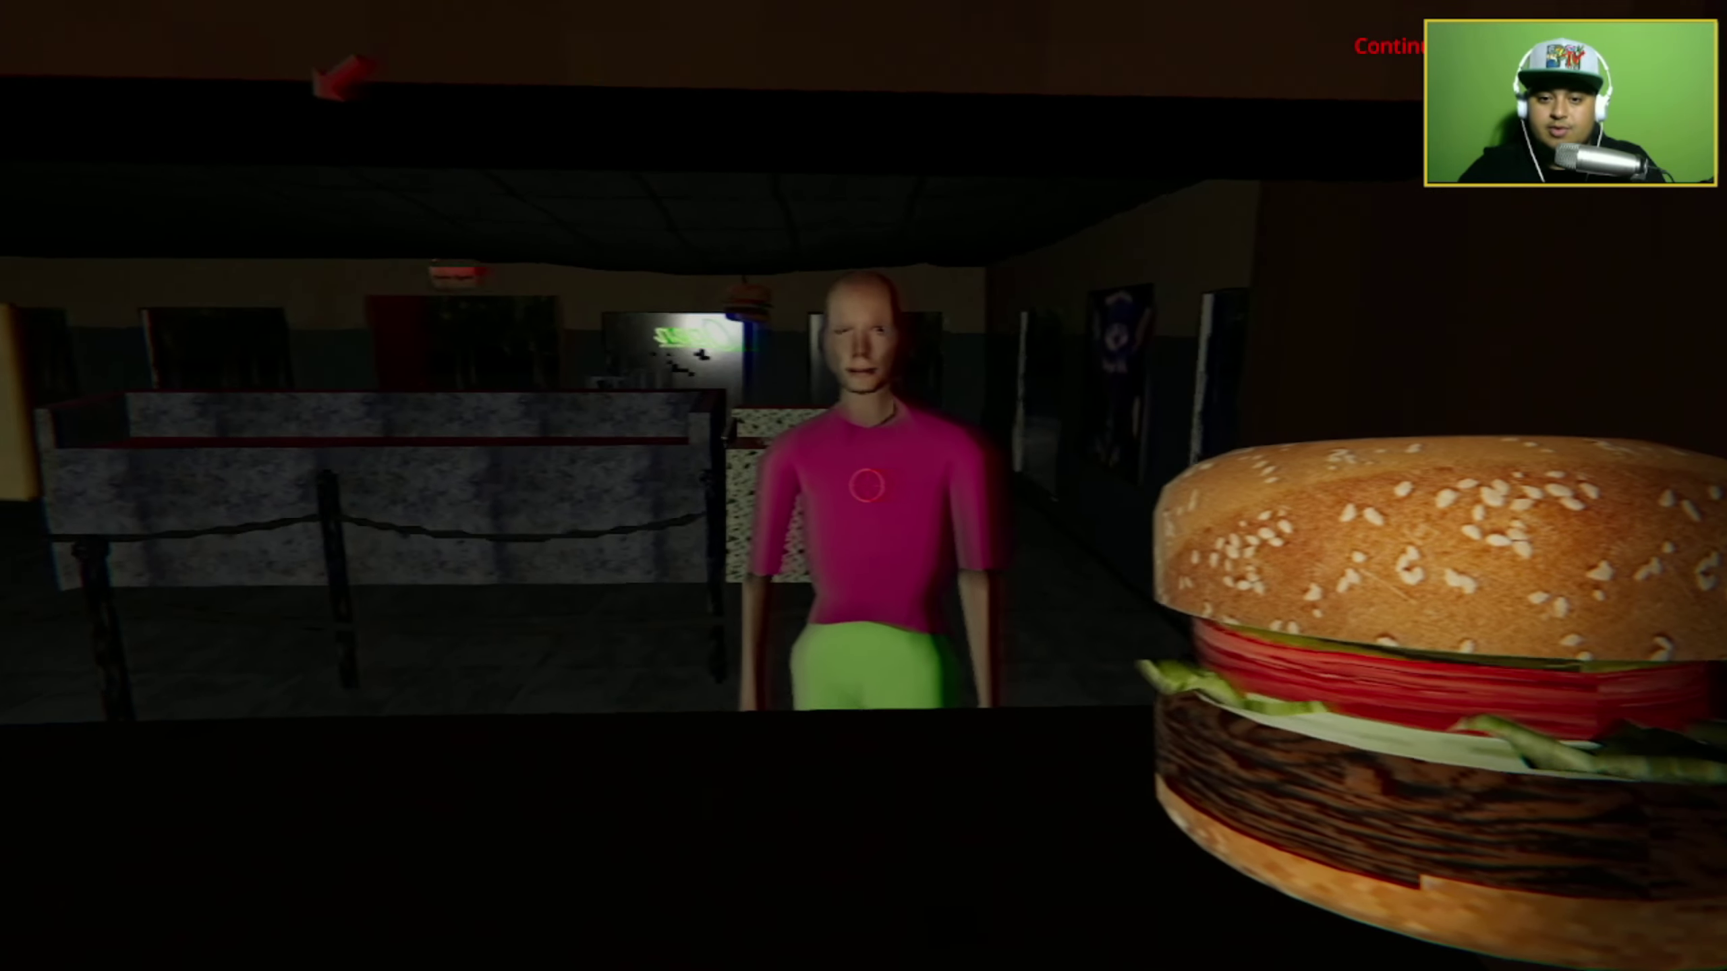
{"action": "left_click", "coordinate": [867, 487]}
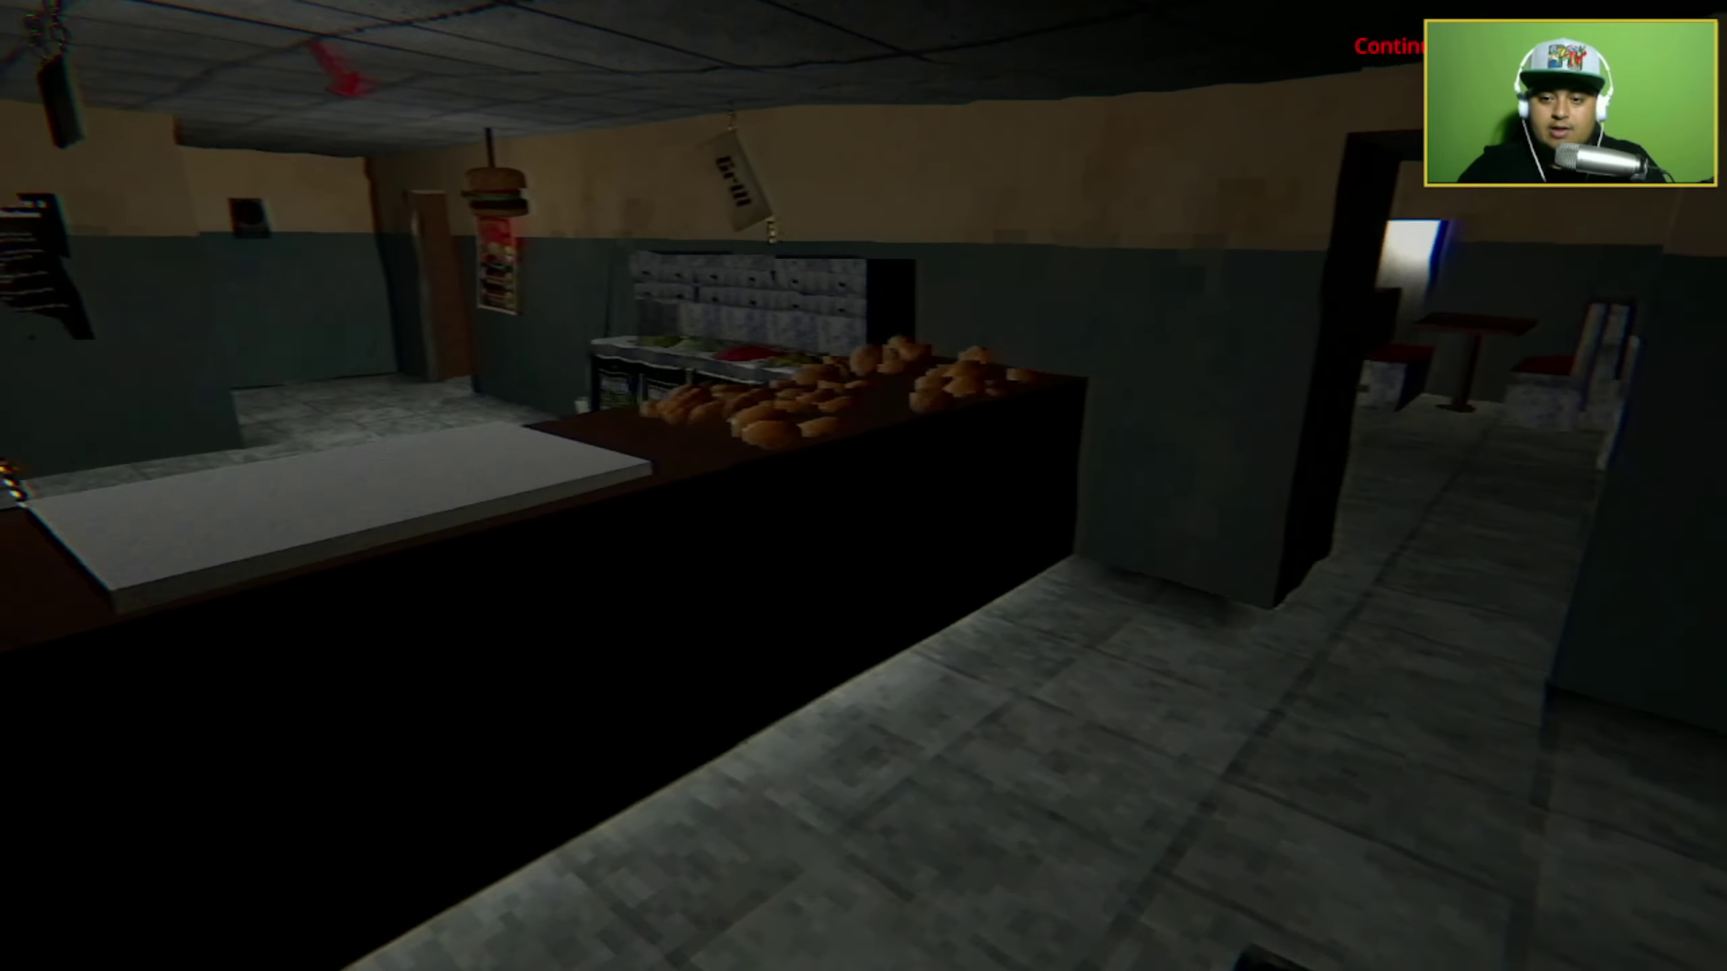
Walk along the counter past the cow figures to the 'Coming Soon' Burger Farm poster, then back away.
{"action": "key", "text": "w"}
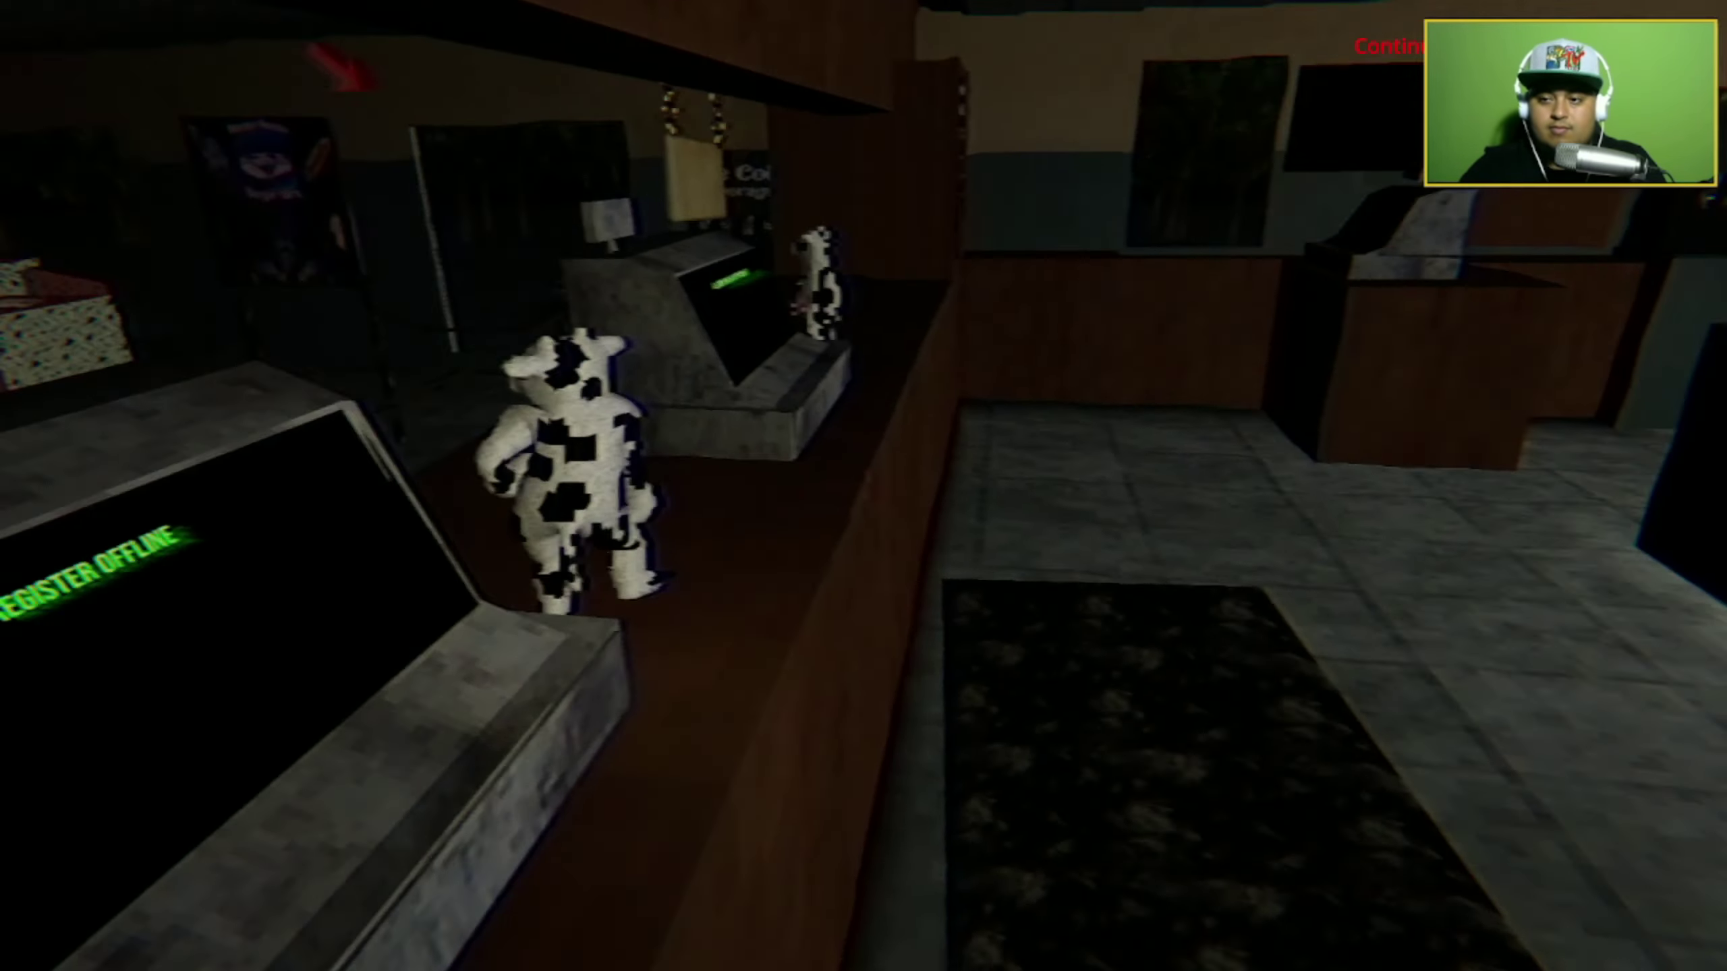
{"action": "key", "text": "w"}
{"action": "key", "text": "w"}
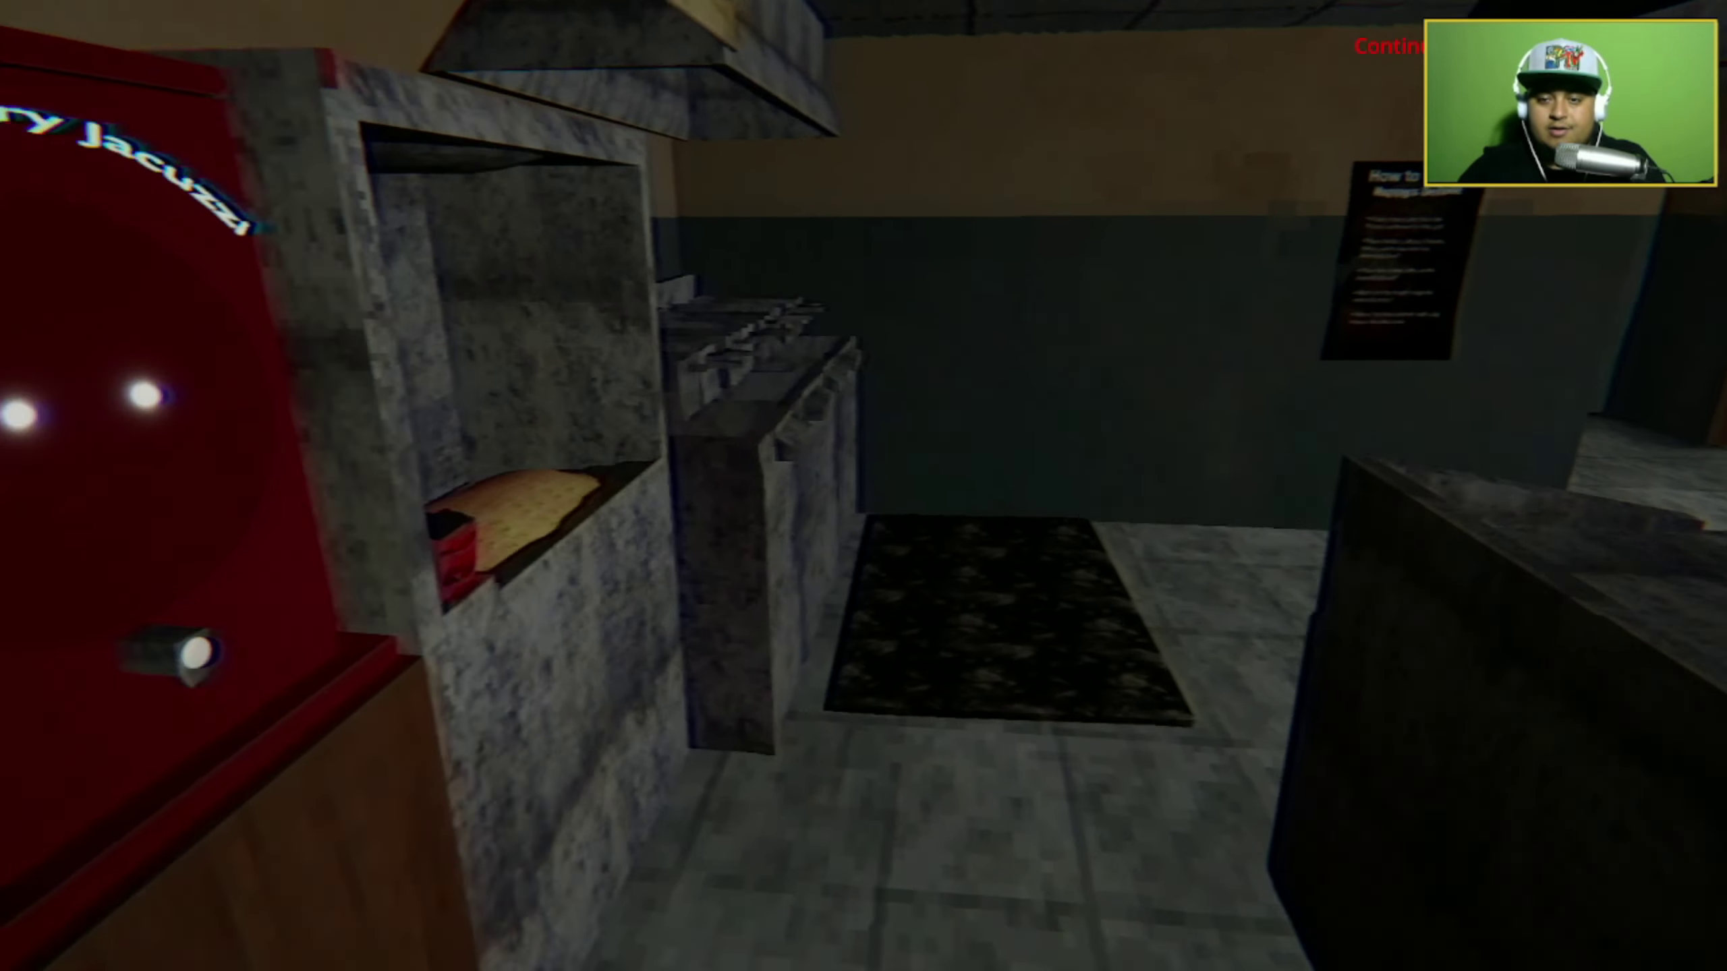
{"action": "key", "text": "w"}
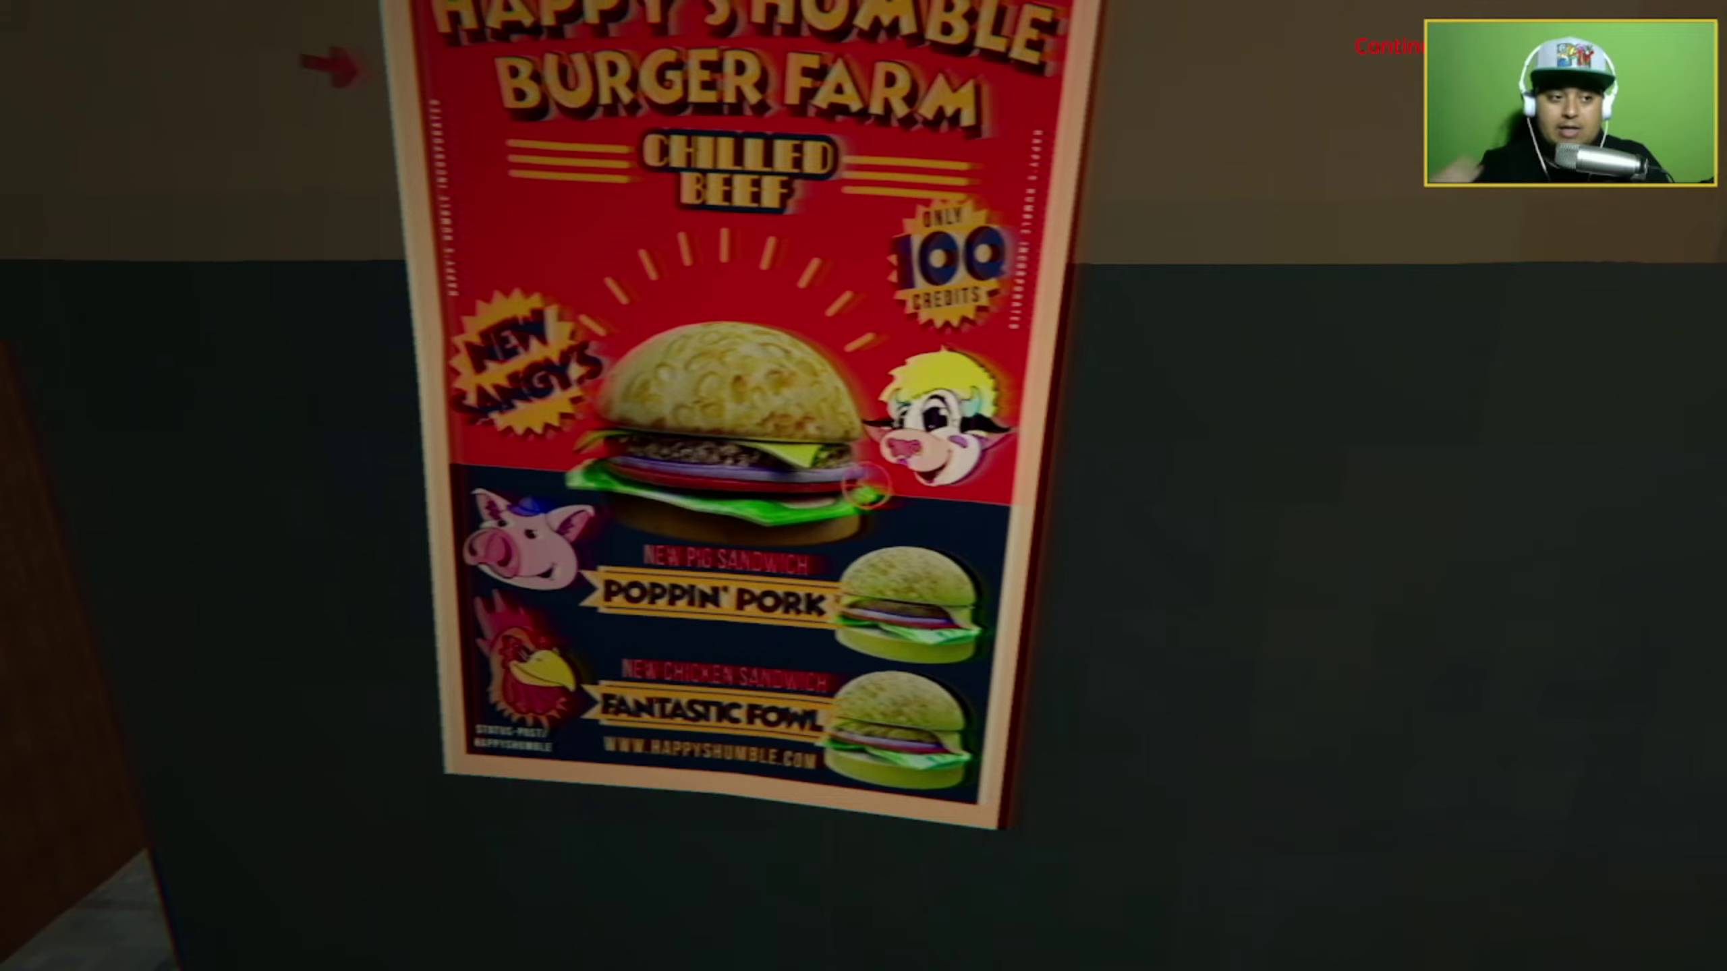
{"action": "key", "text": "s"}
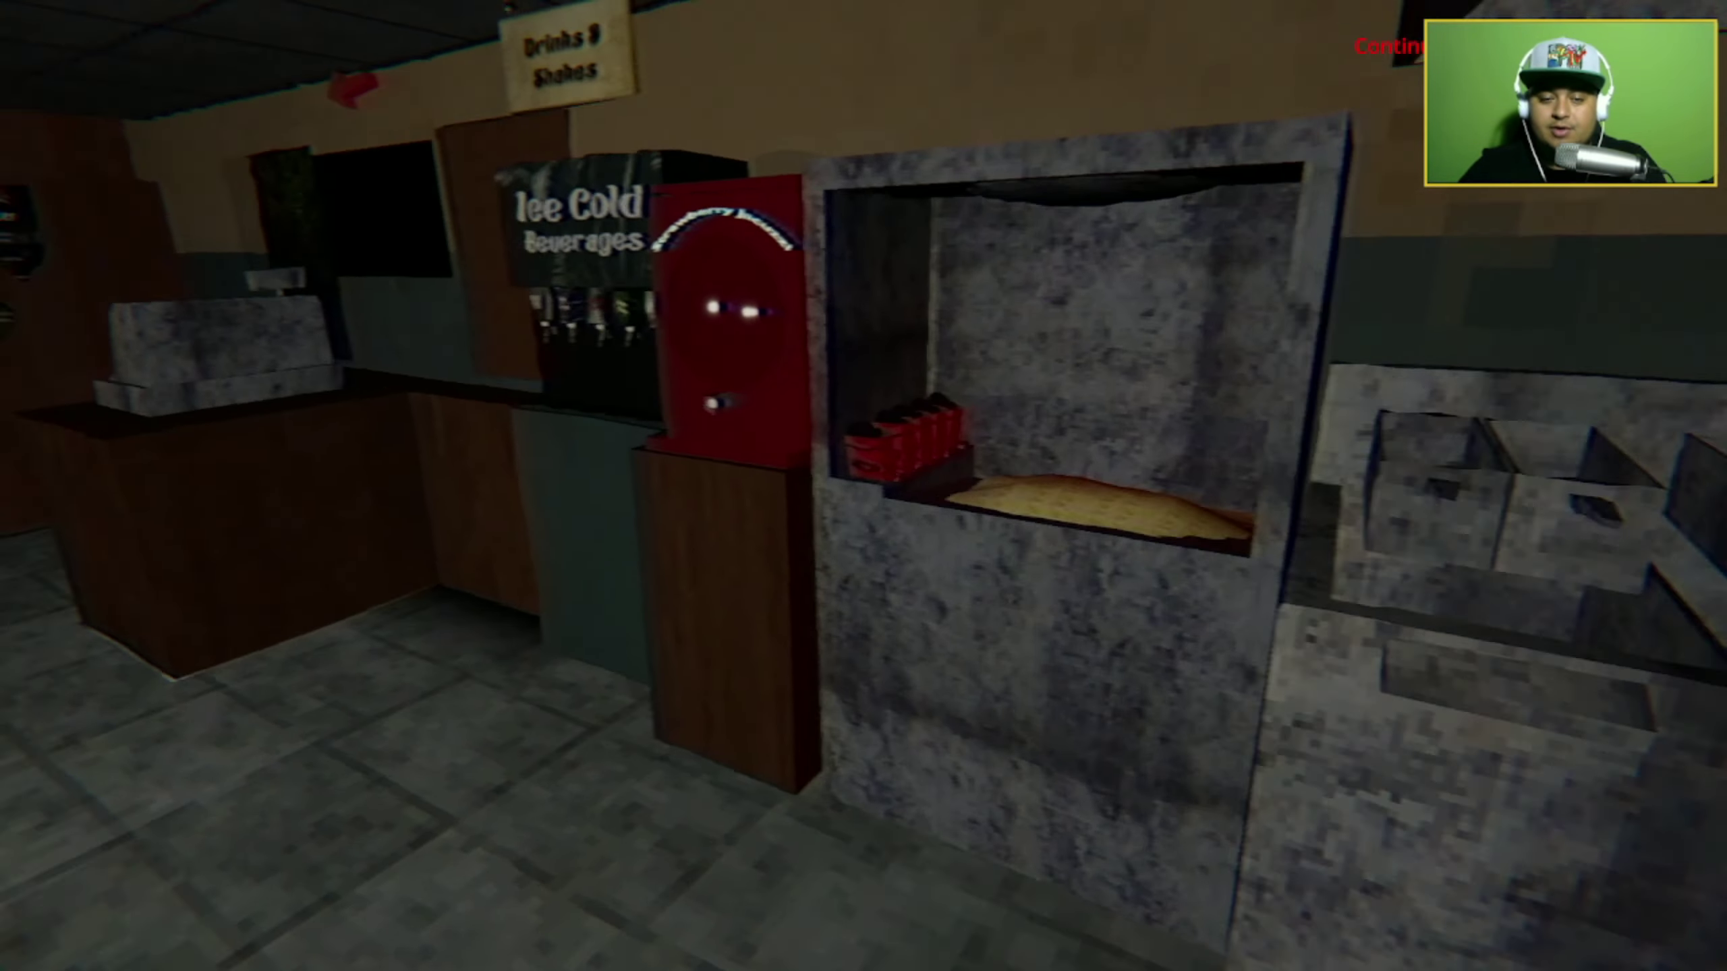
Return to the second front register and approach the arriving green-shirted customer.
{"action": "key", "text": "w"}
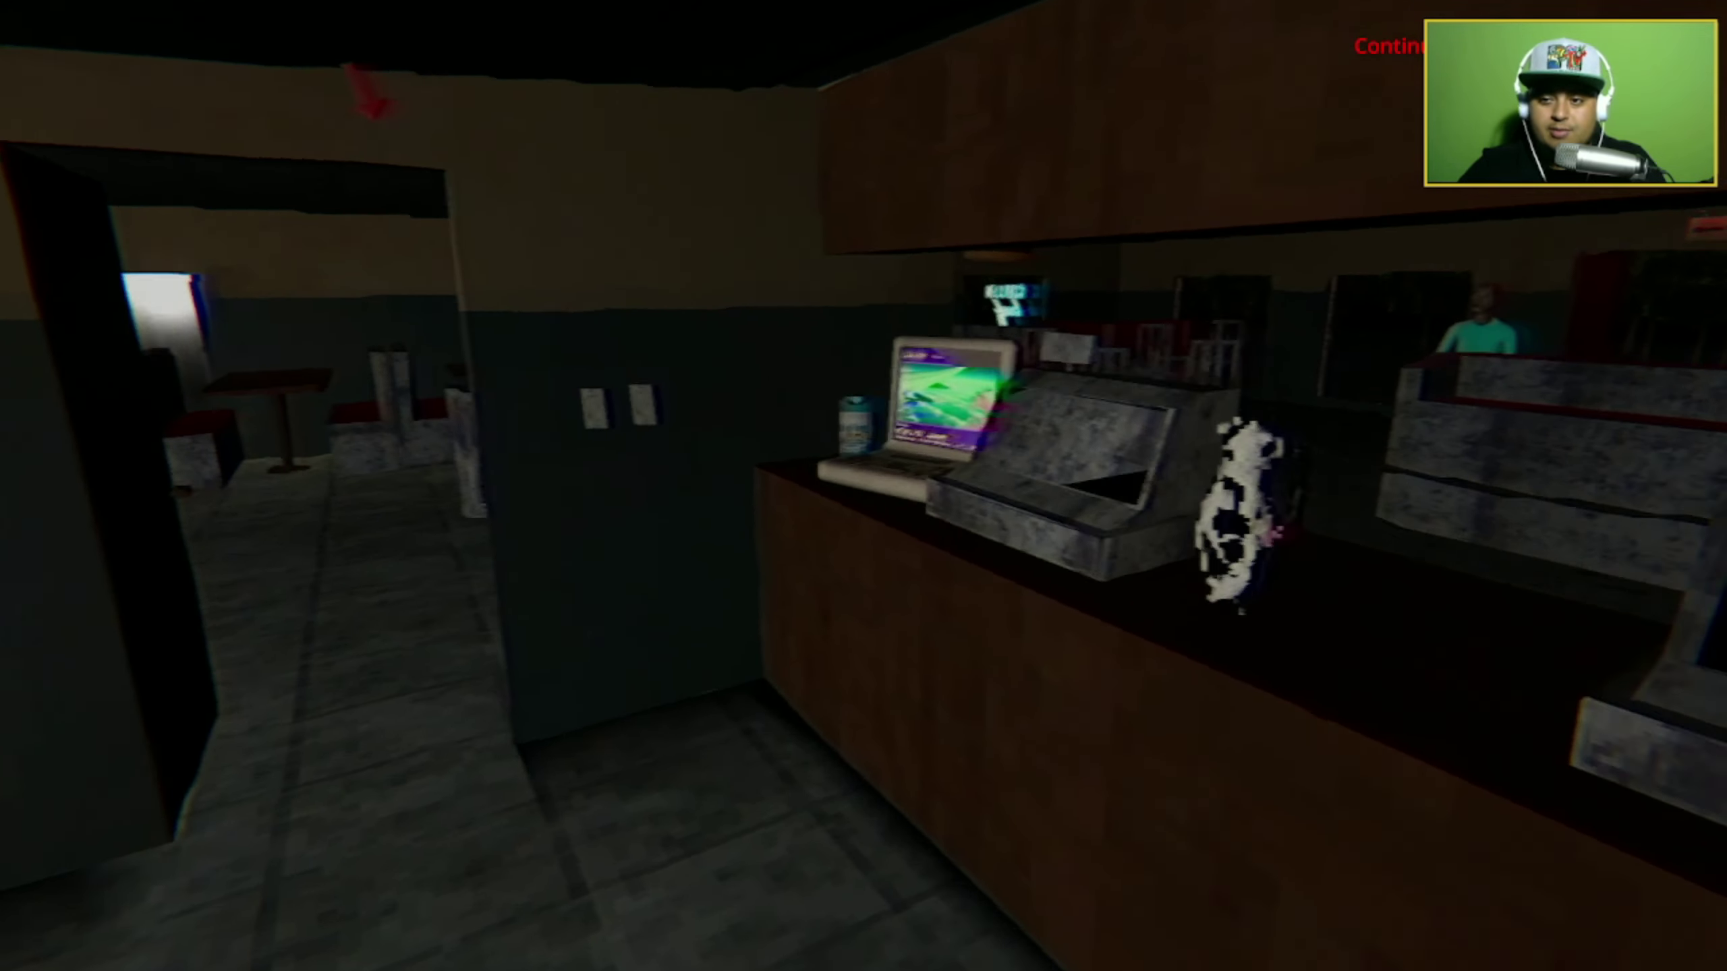
{"action": "key", "text": "d"}
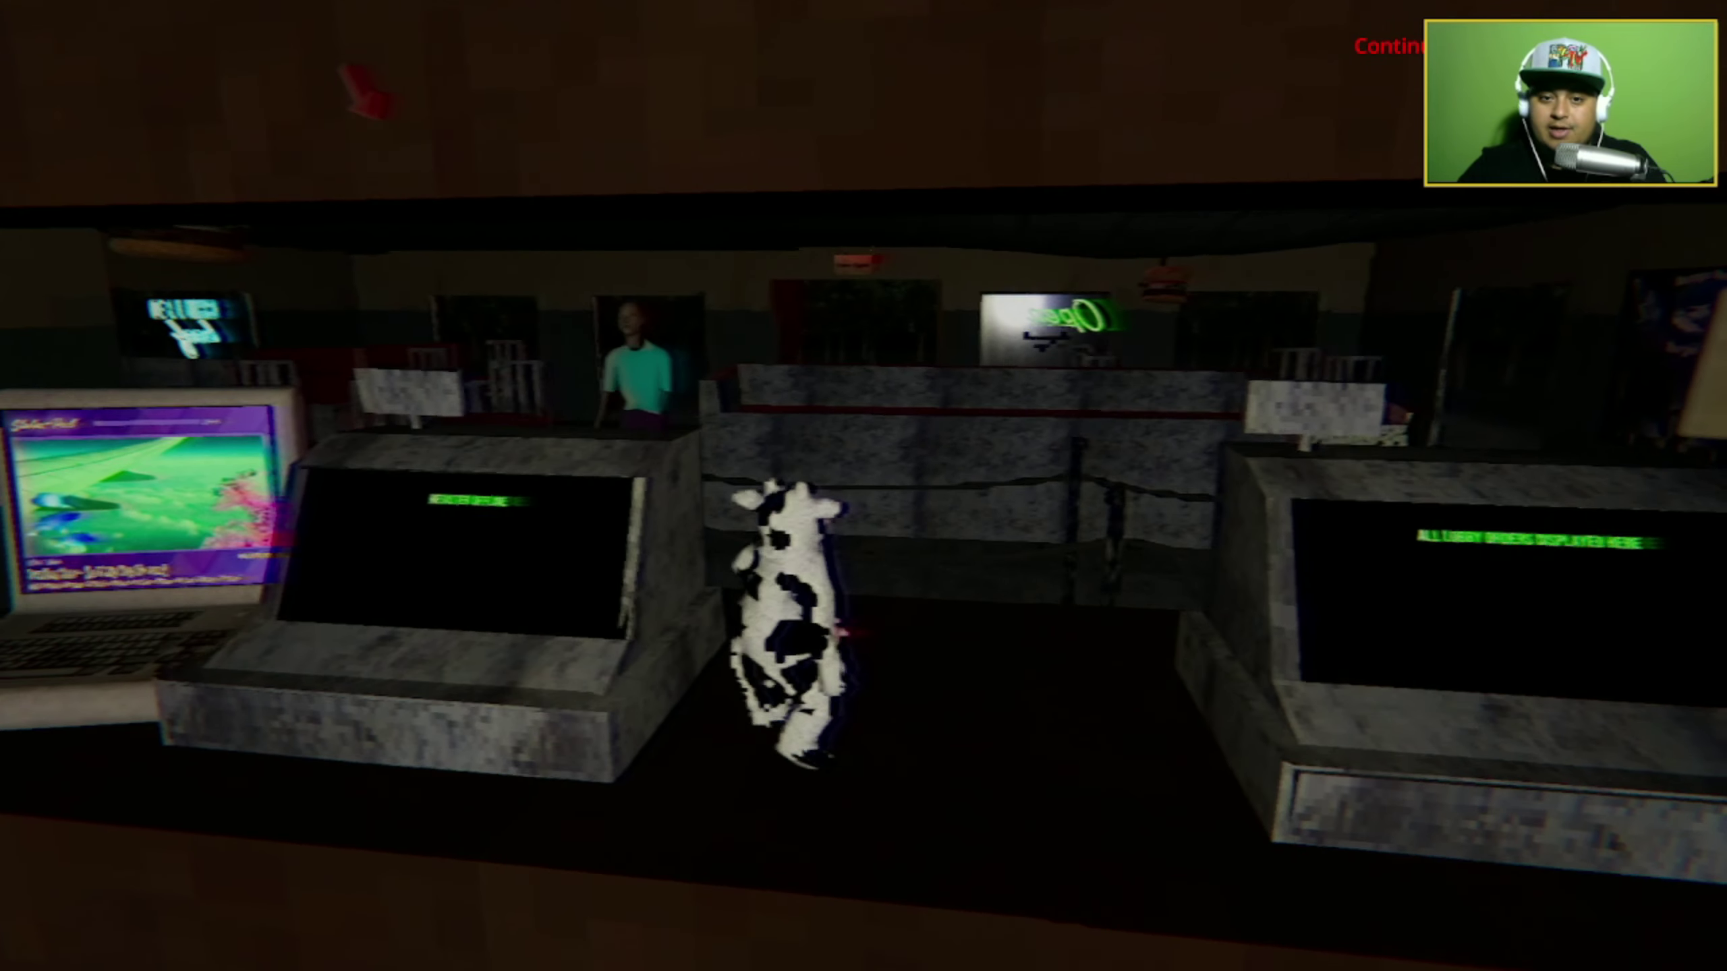
{"action": "key", "text": "w"}
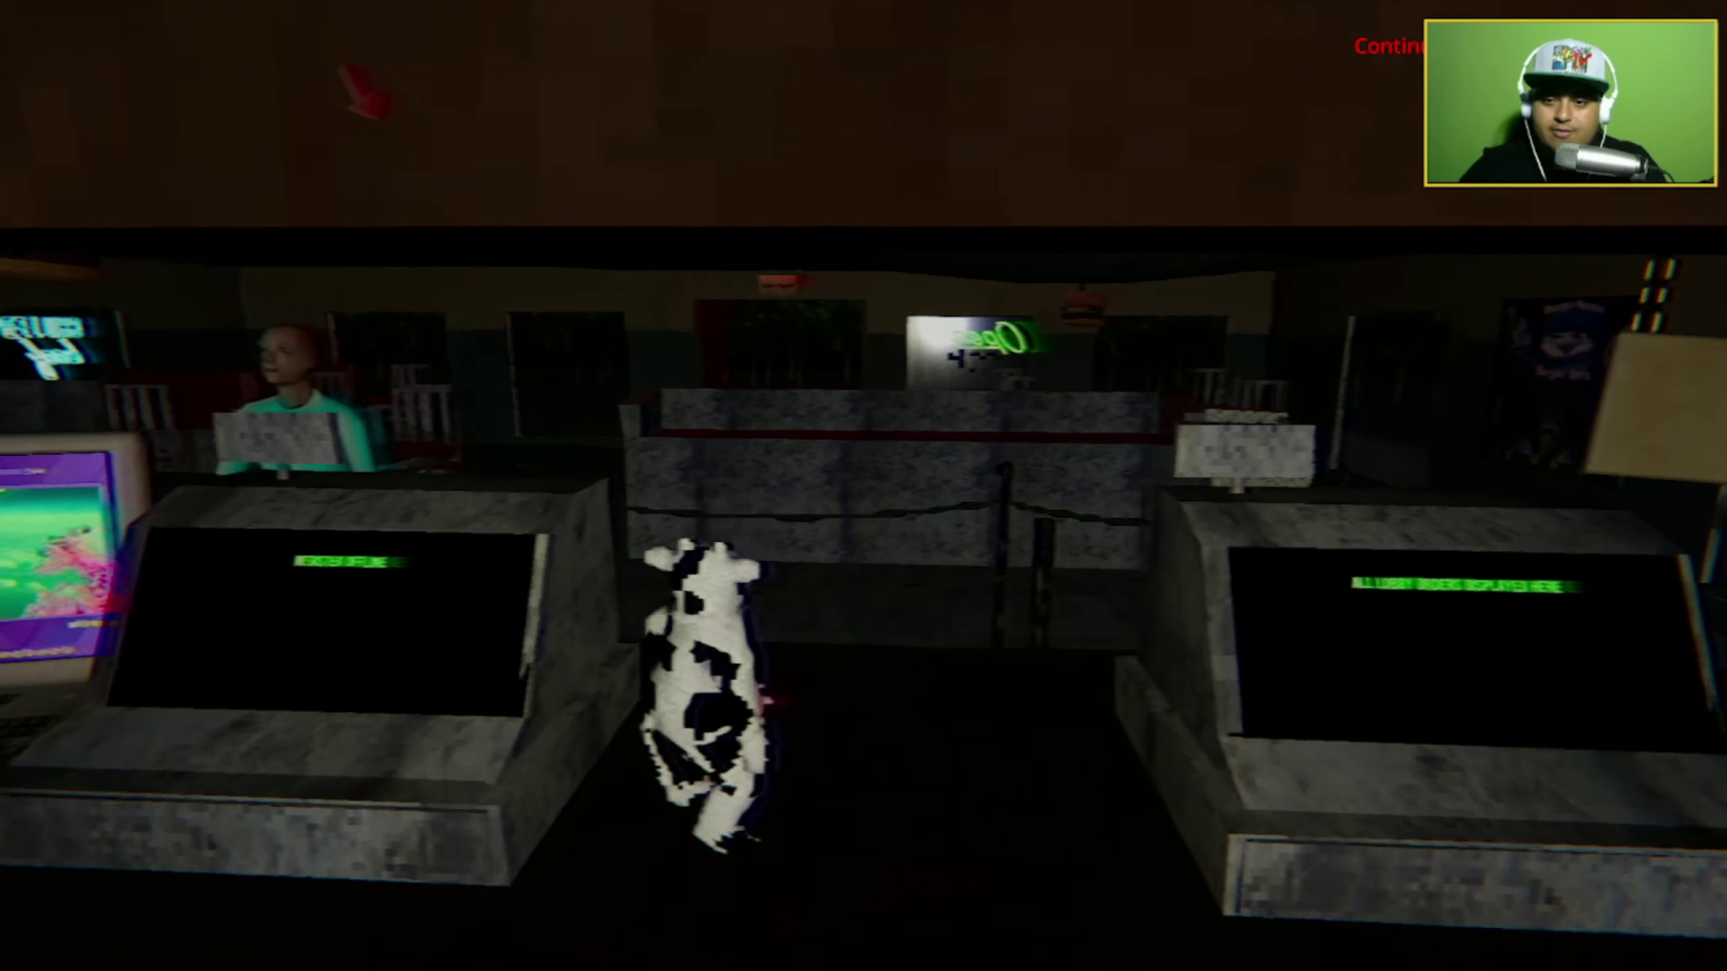
{"action": "key", "text": "s"}
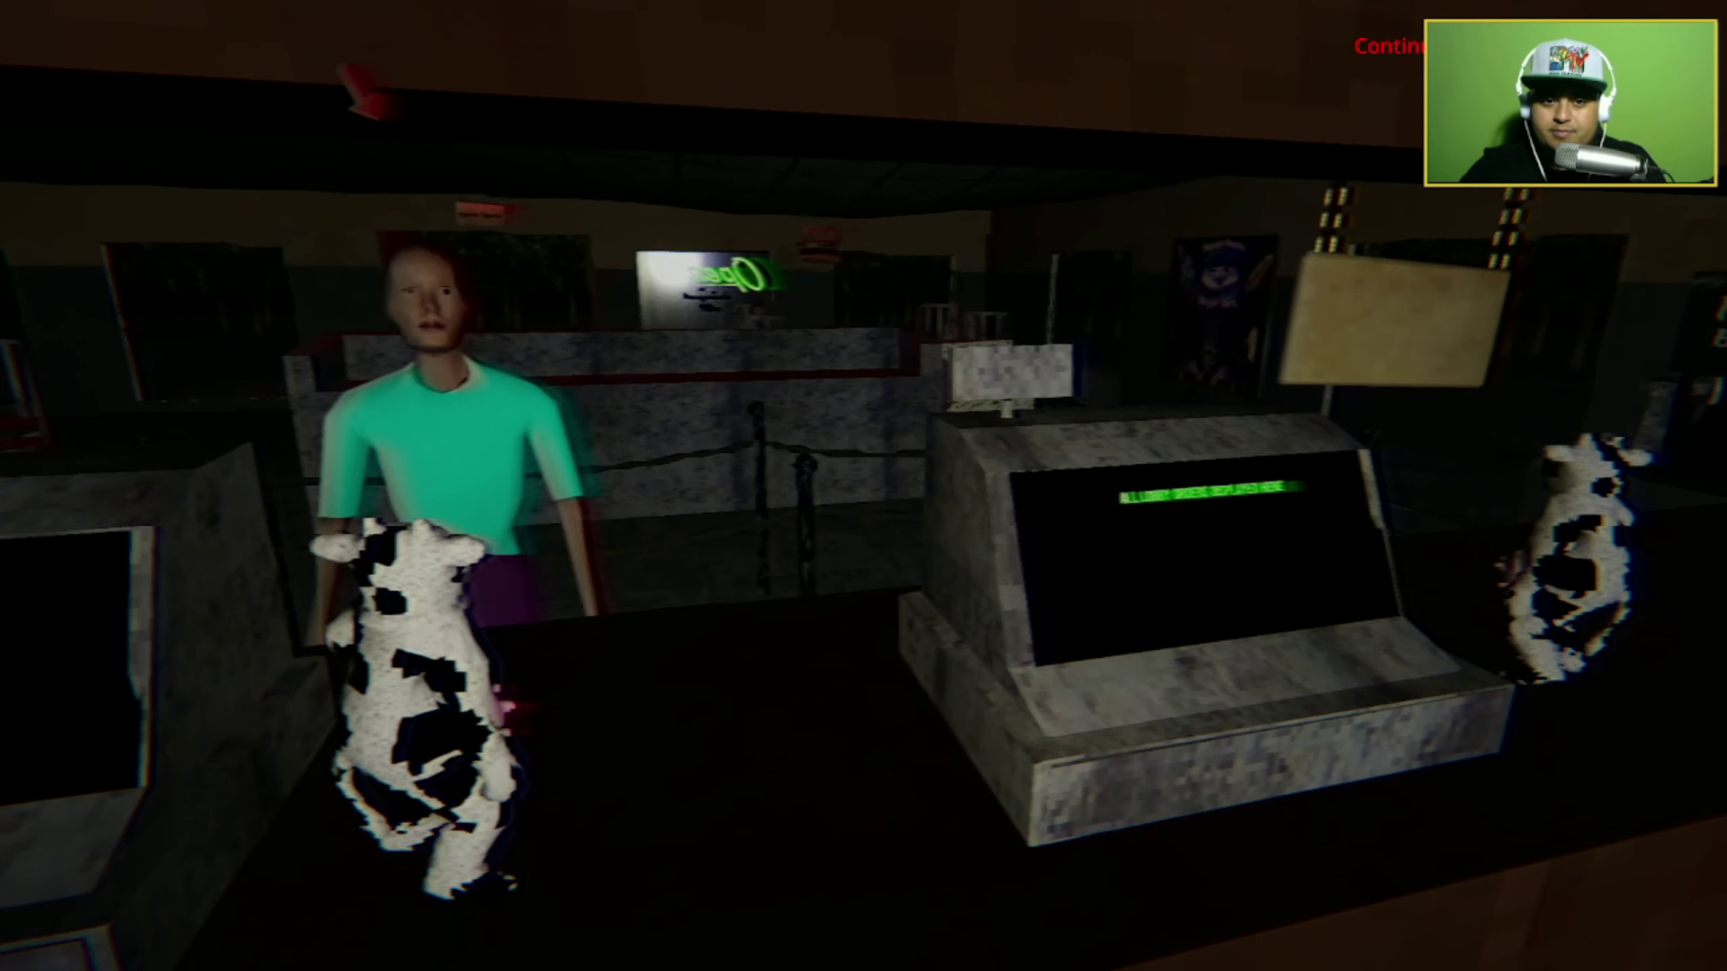
{"action": "key", "text": "w"}
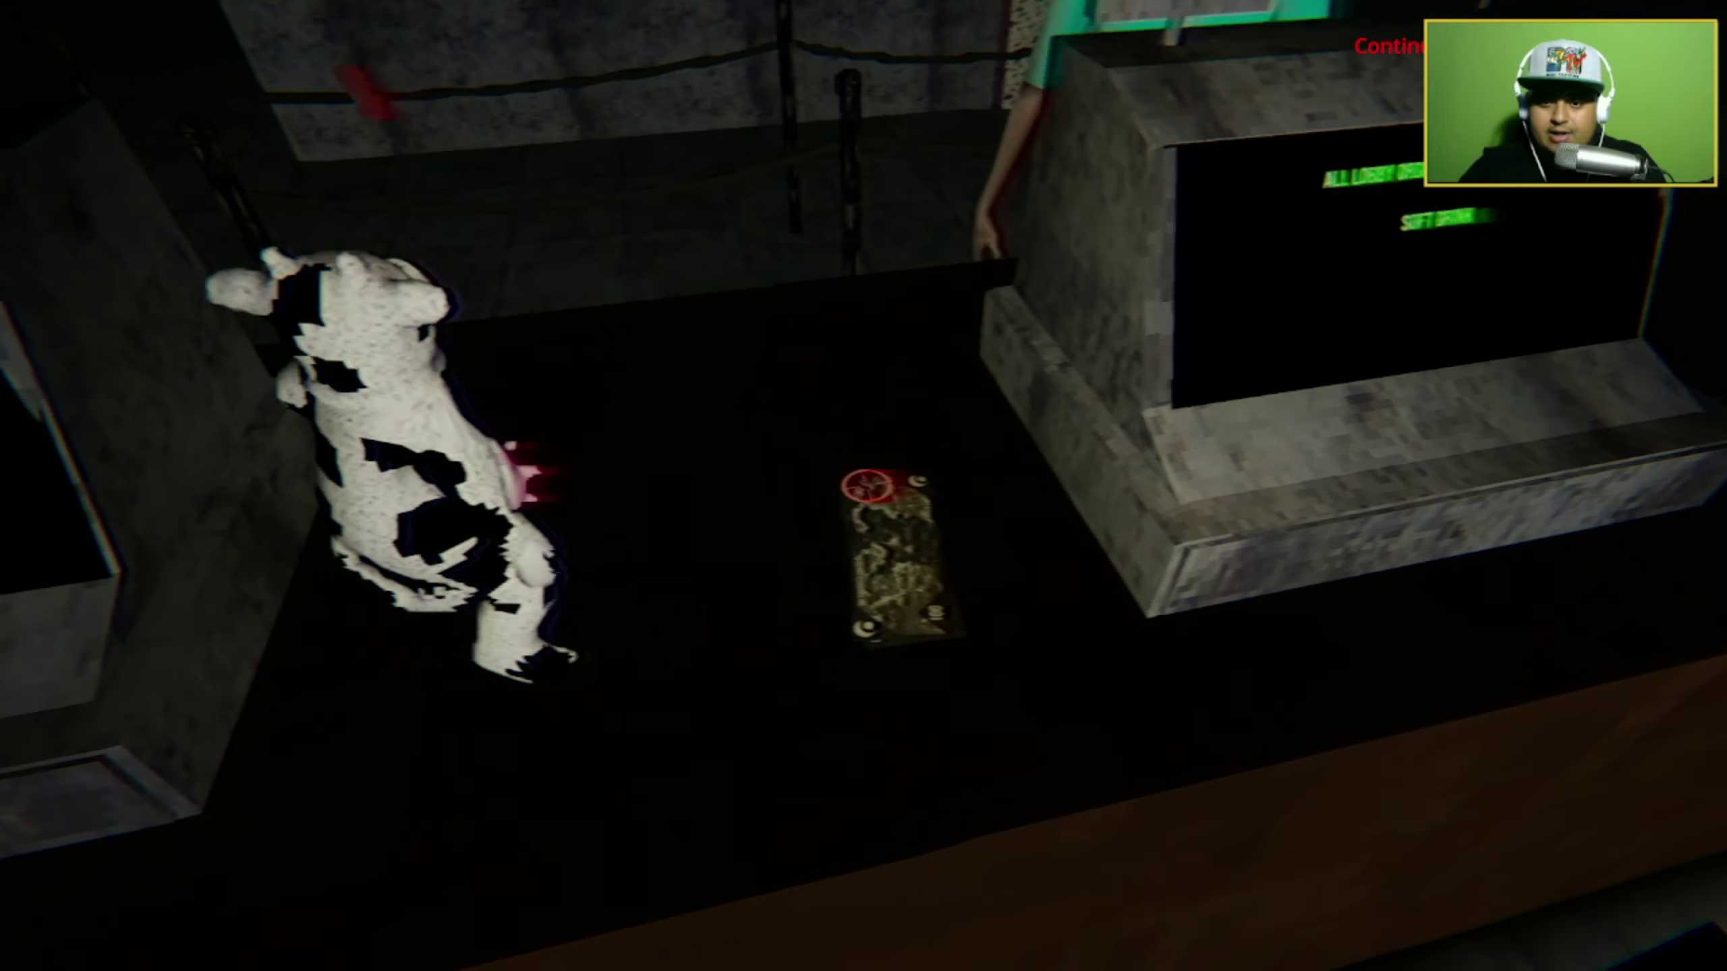
Put the customer's 100-credit bill in the register and fill a Happys Burger soda cup.
{"action": "left_click", "coordinate": [863, 486]}
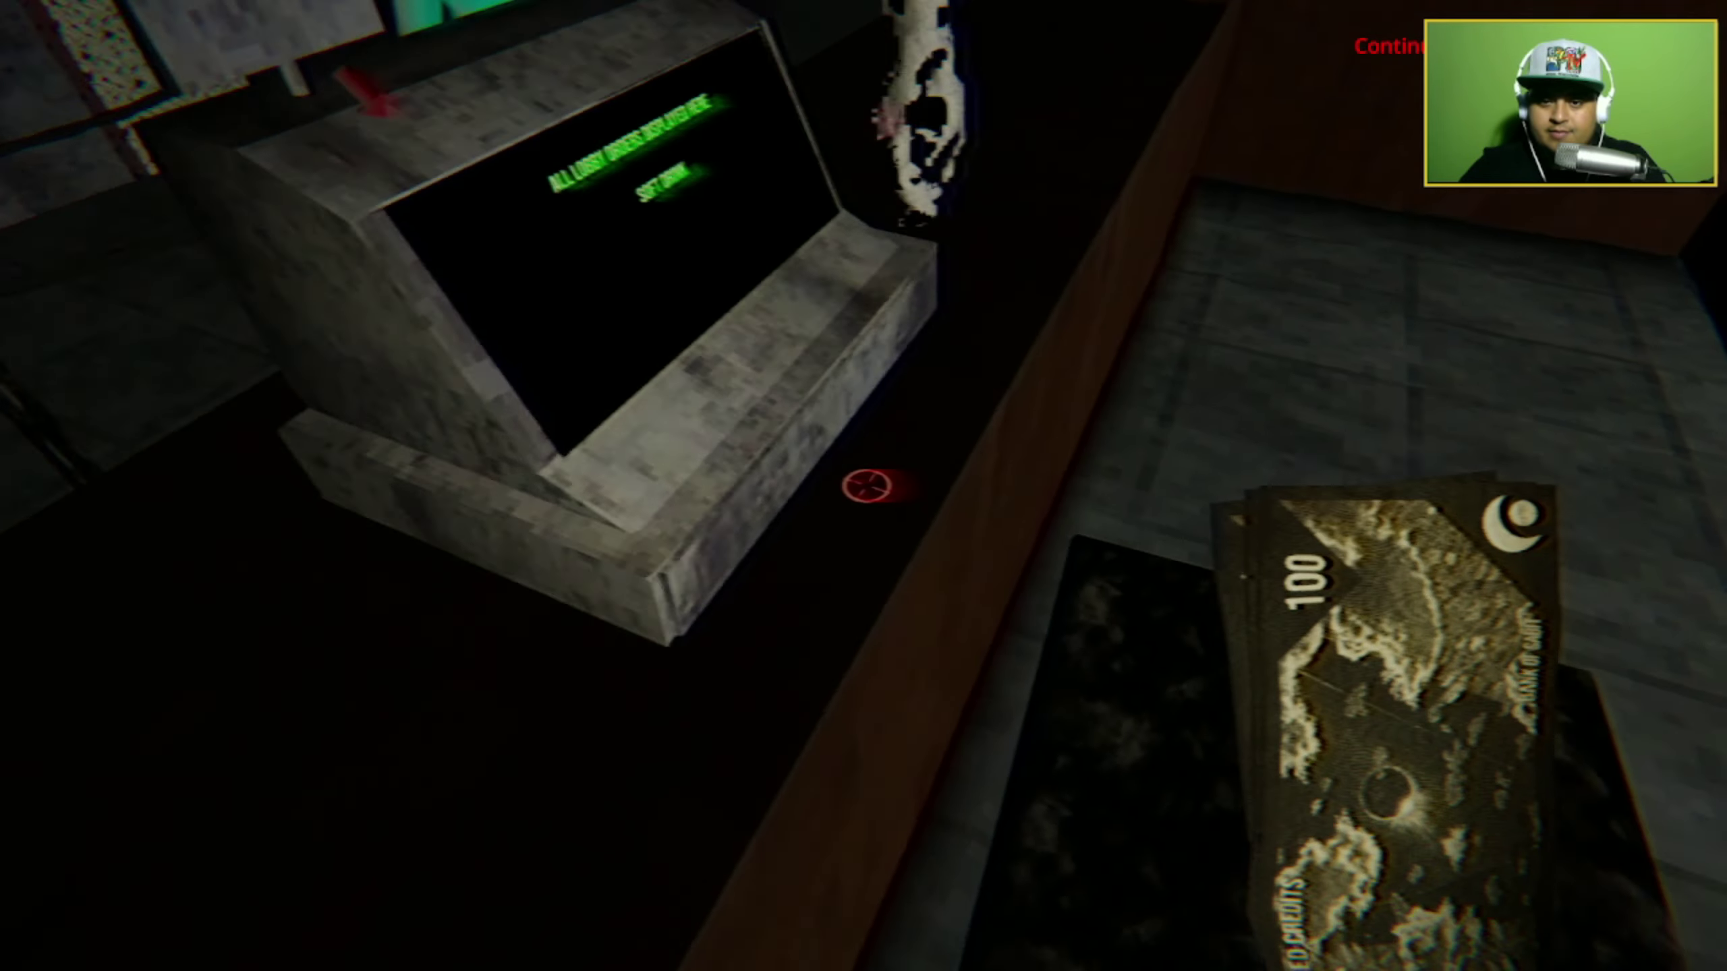
{"action": "left_click", "coordinate": [874, 486]}
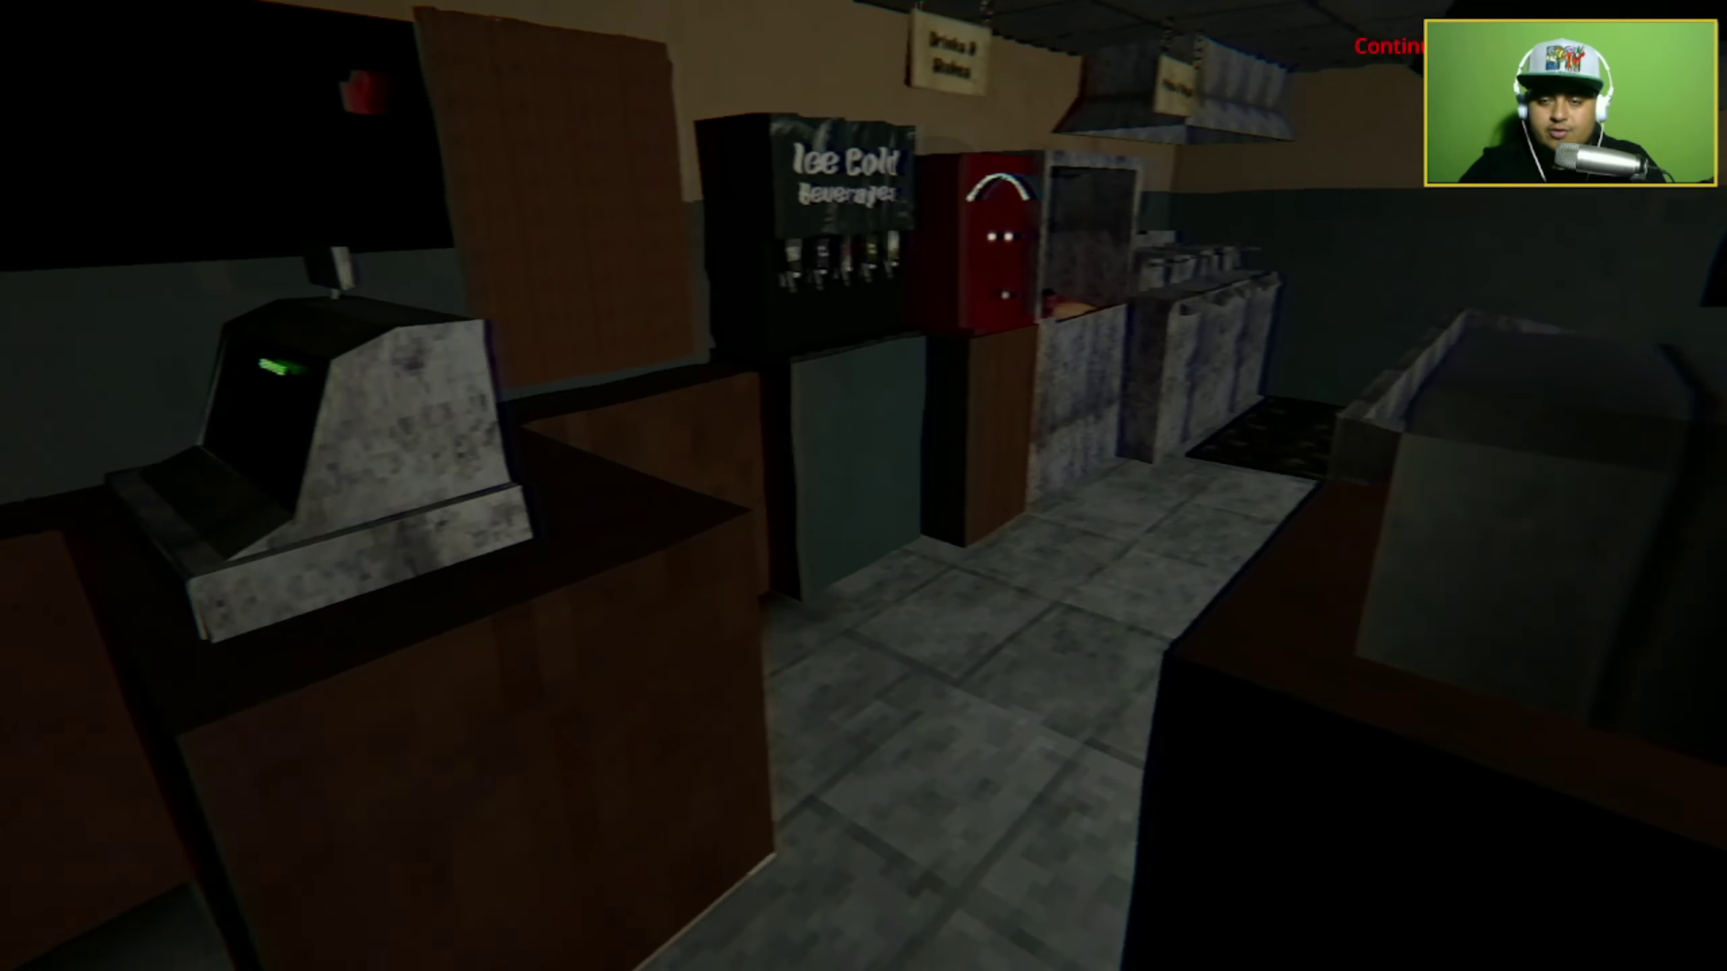
{"action": "key", "text": "w"}
{"action": "left_click", "coordinate": [864, 487]}
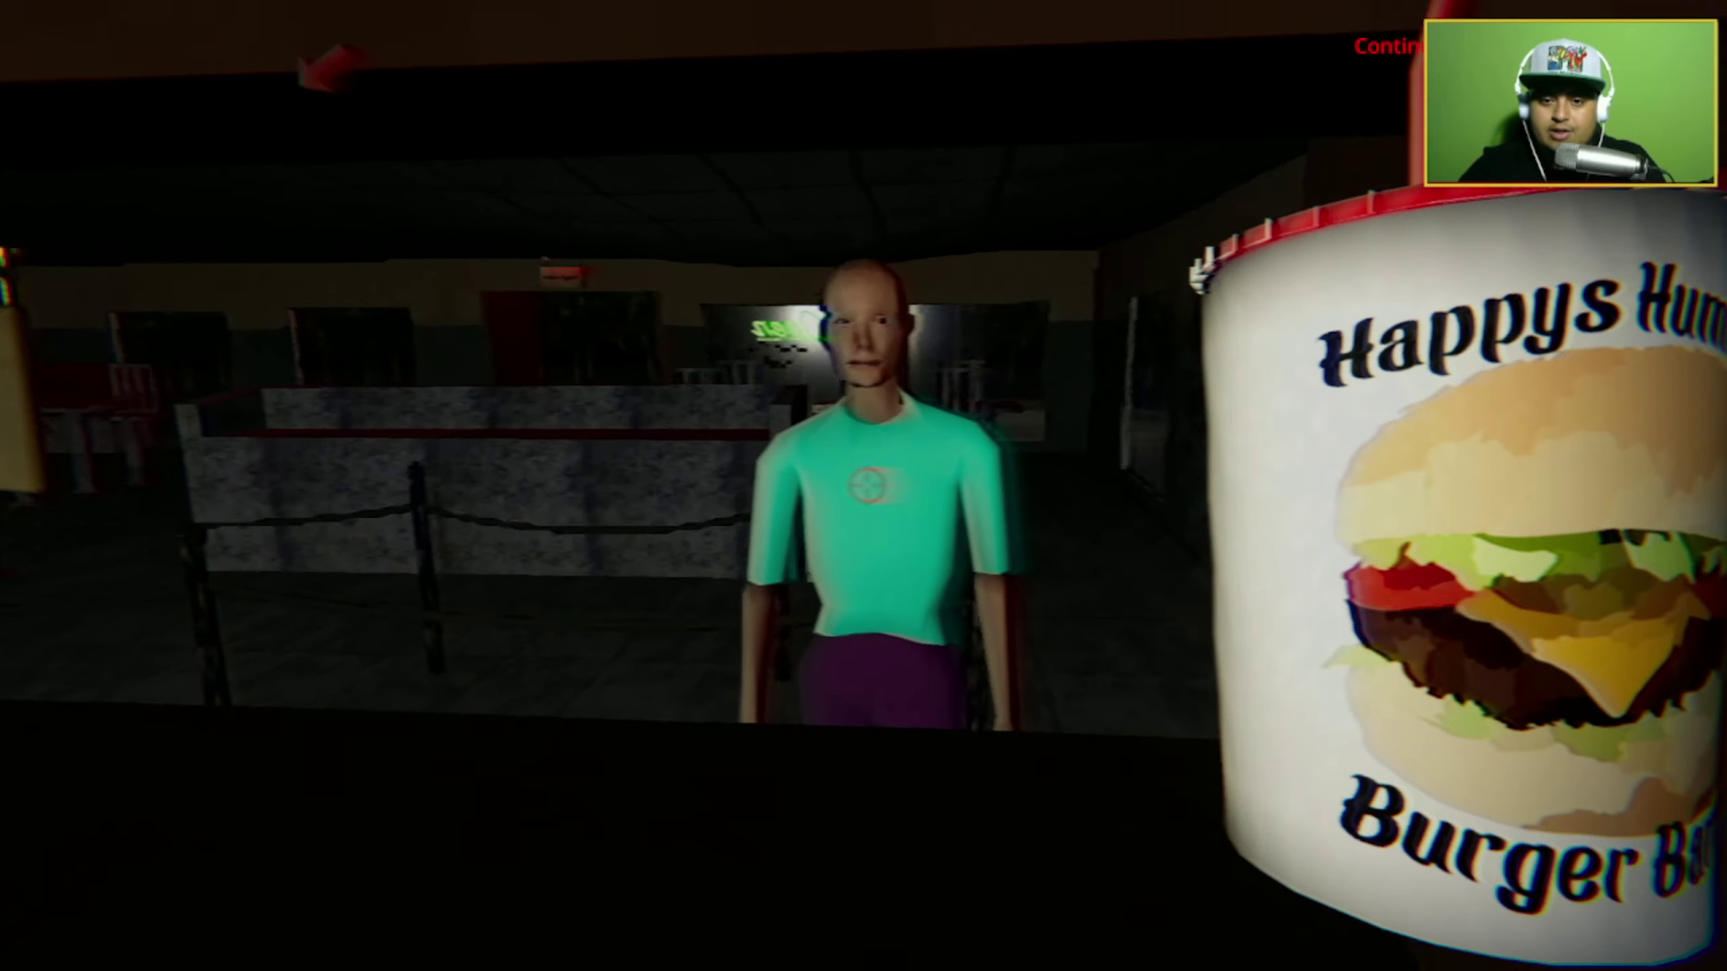
Hand the Happys Burger drink to the green-shirted customer.
{"action": "left_click", "coordinate": [864, 486]}
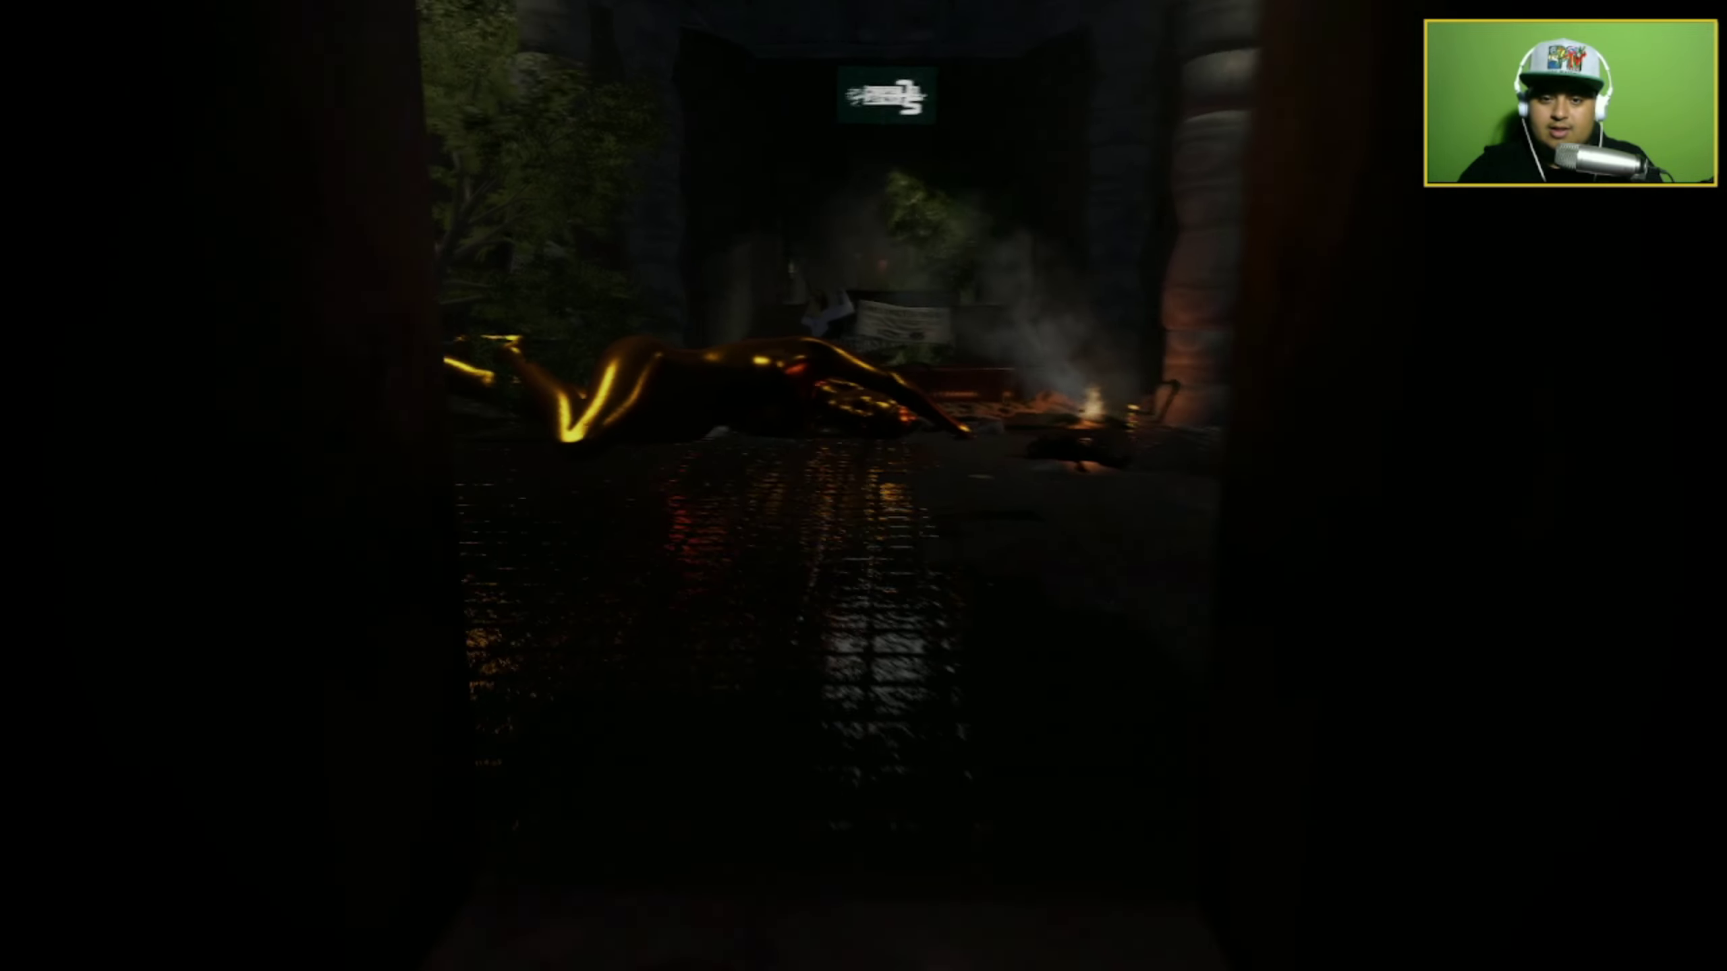
Walk through the doors past the golden figure into the dark room.
{"action": "key", "text": "w"}
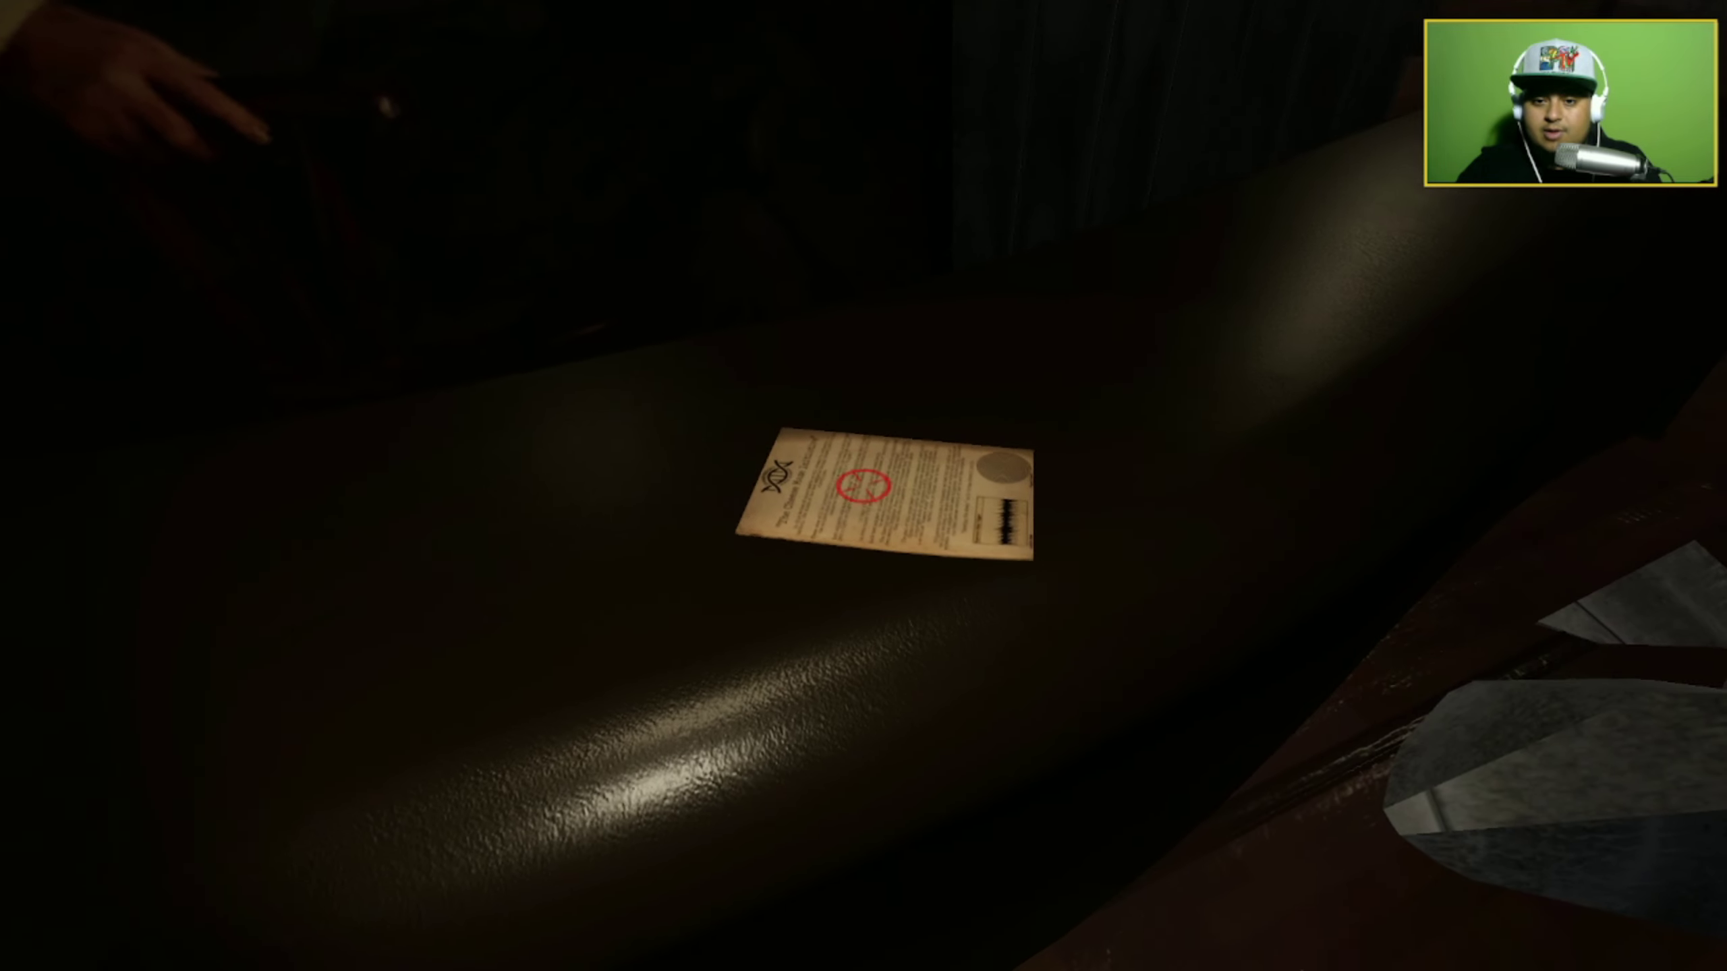
Pick up the paper on the bench to read 'The Cheese Maze Initiative'.
{"action": "left_click", "coordinate": [864, 486]}
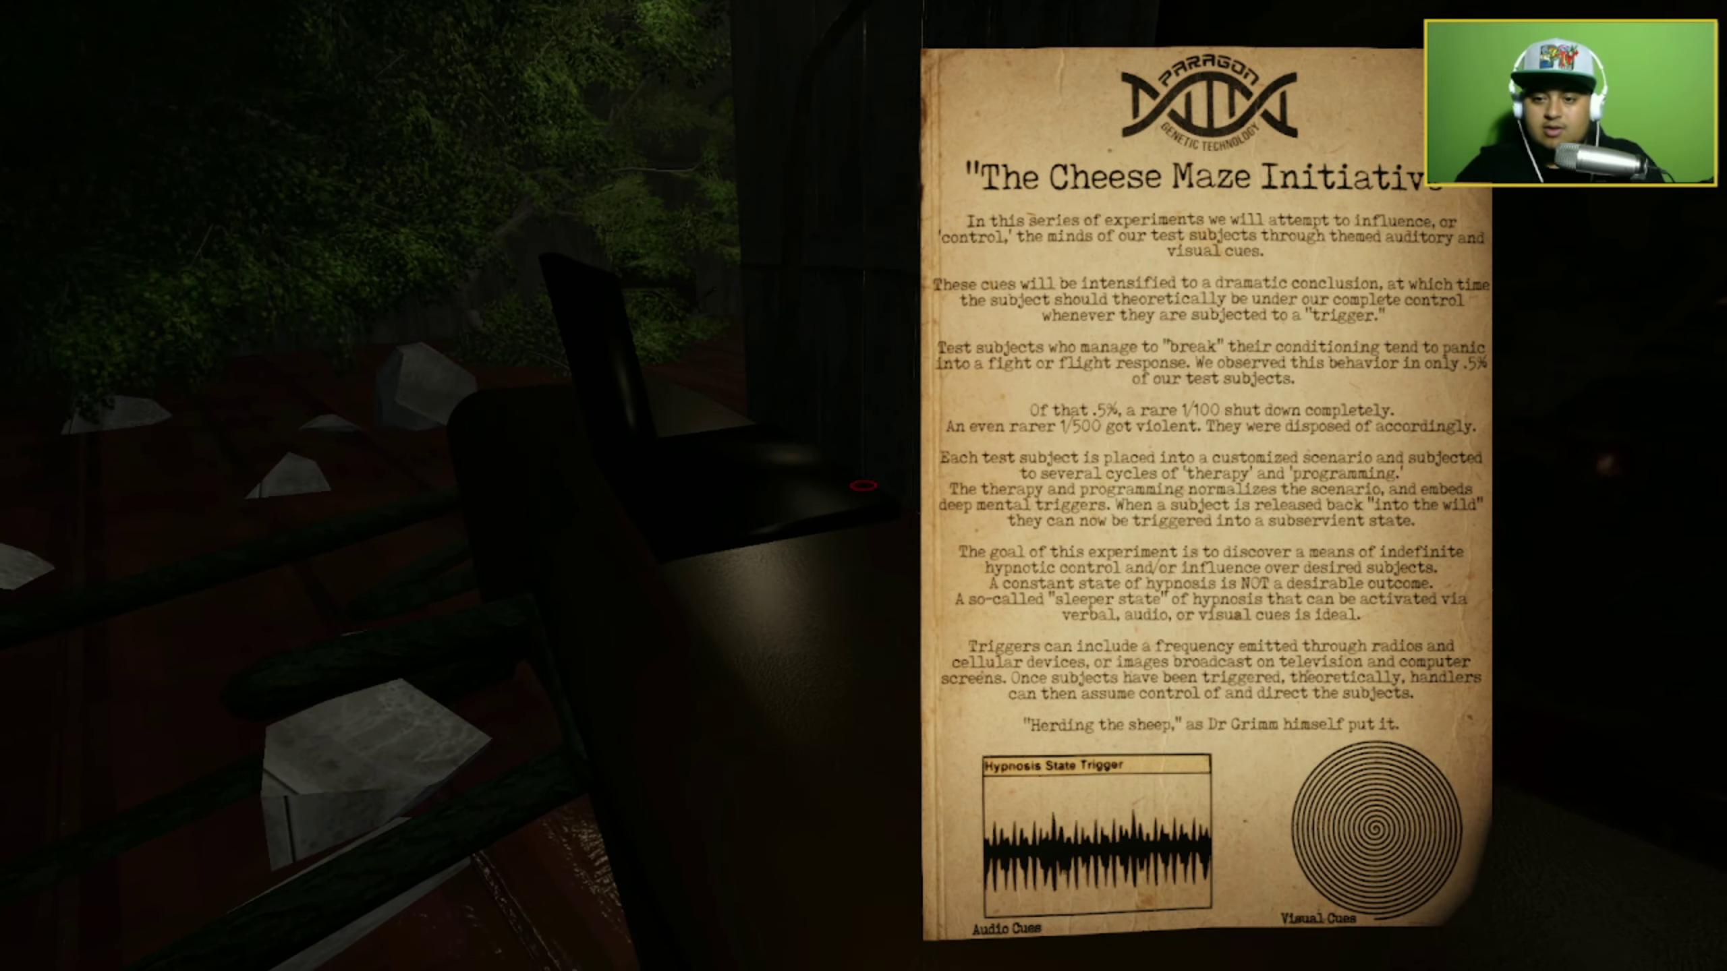
Close 'The Cheese Maze Initiative' document.
{"action": "key", "text": "e"}
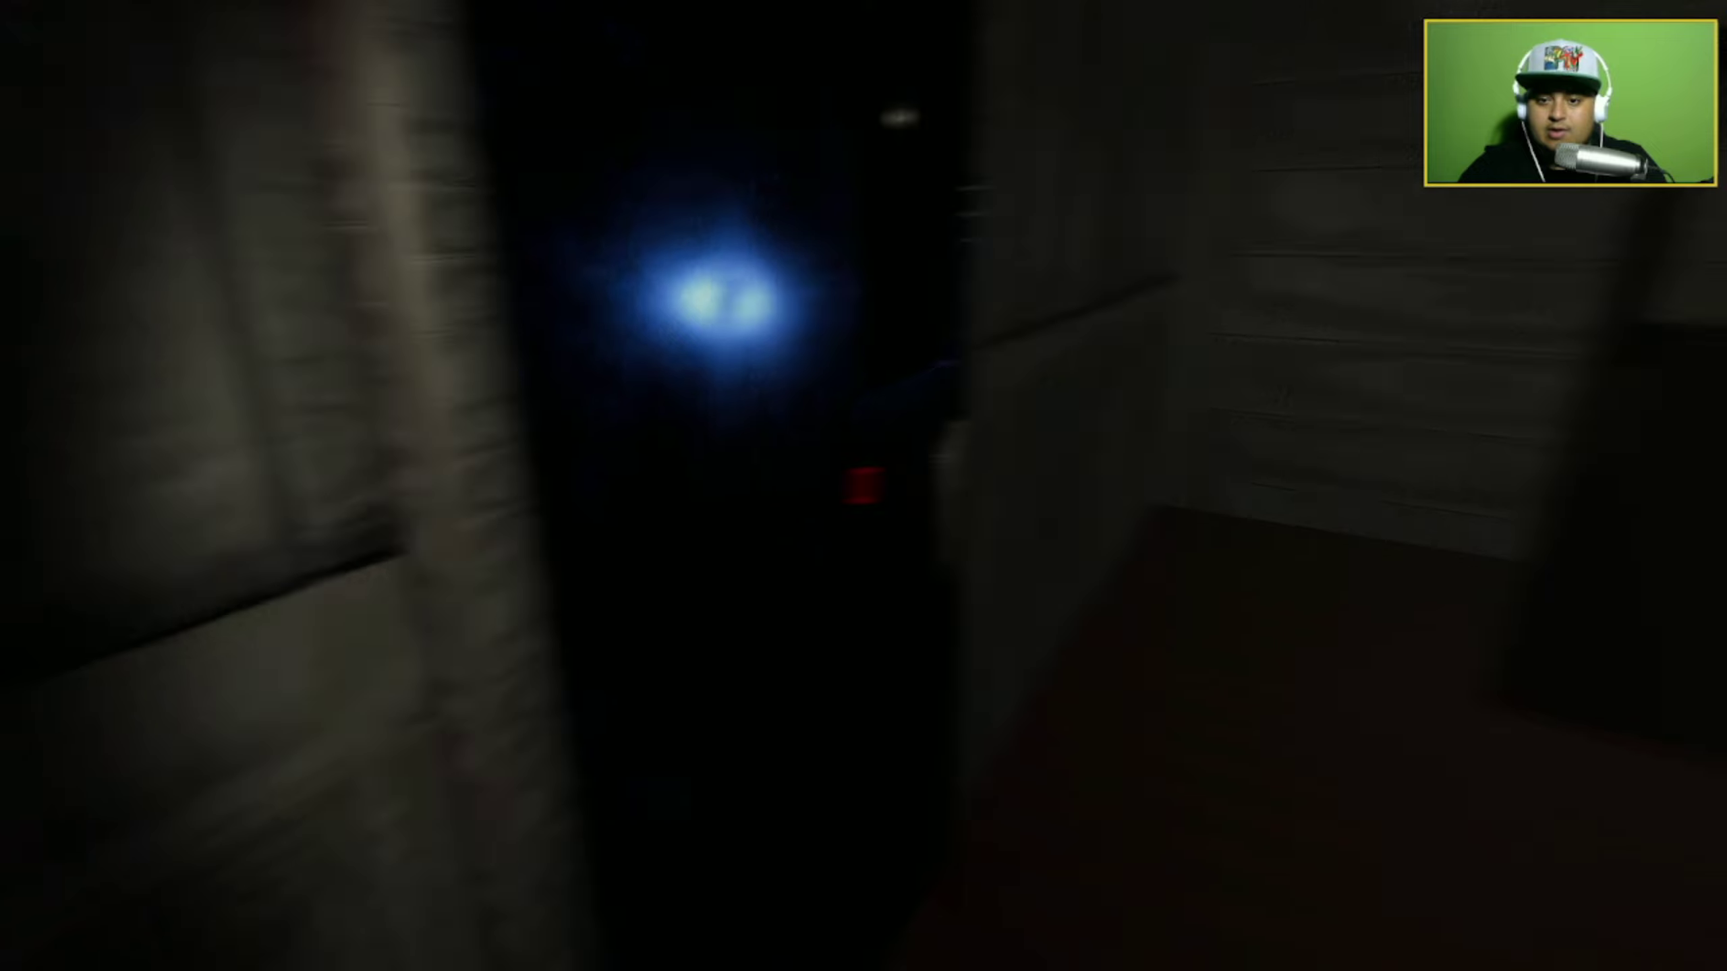
Enter the blue-lit room, look over the floor papers, and approach the seated figure.
{"action": "mouse_move", "coordinate": [864, 487]}
{"action": "left_mouse_down"}
{"action": "mouse_move", "coordinate": [539, 486]}
{"action": "mouse_move", "coordinate": [865, 486]}
{"action": "left_mouse_up"}
{"action": "key", "text": "w"}
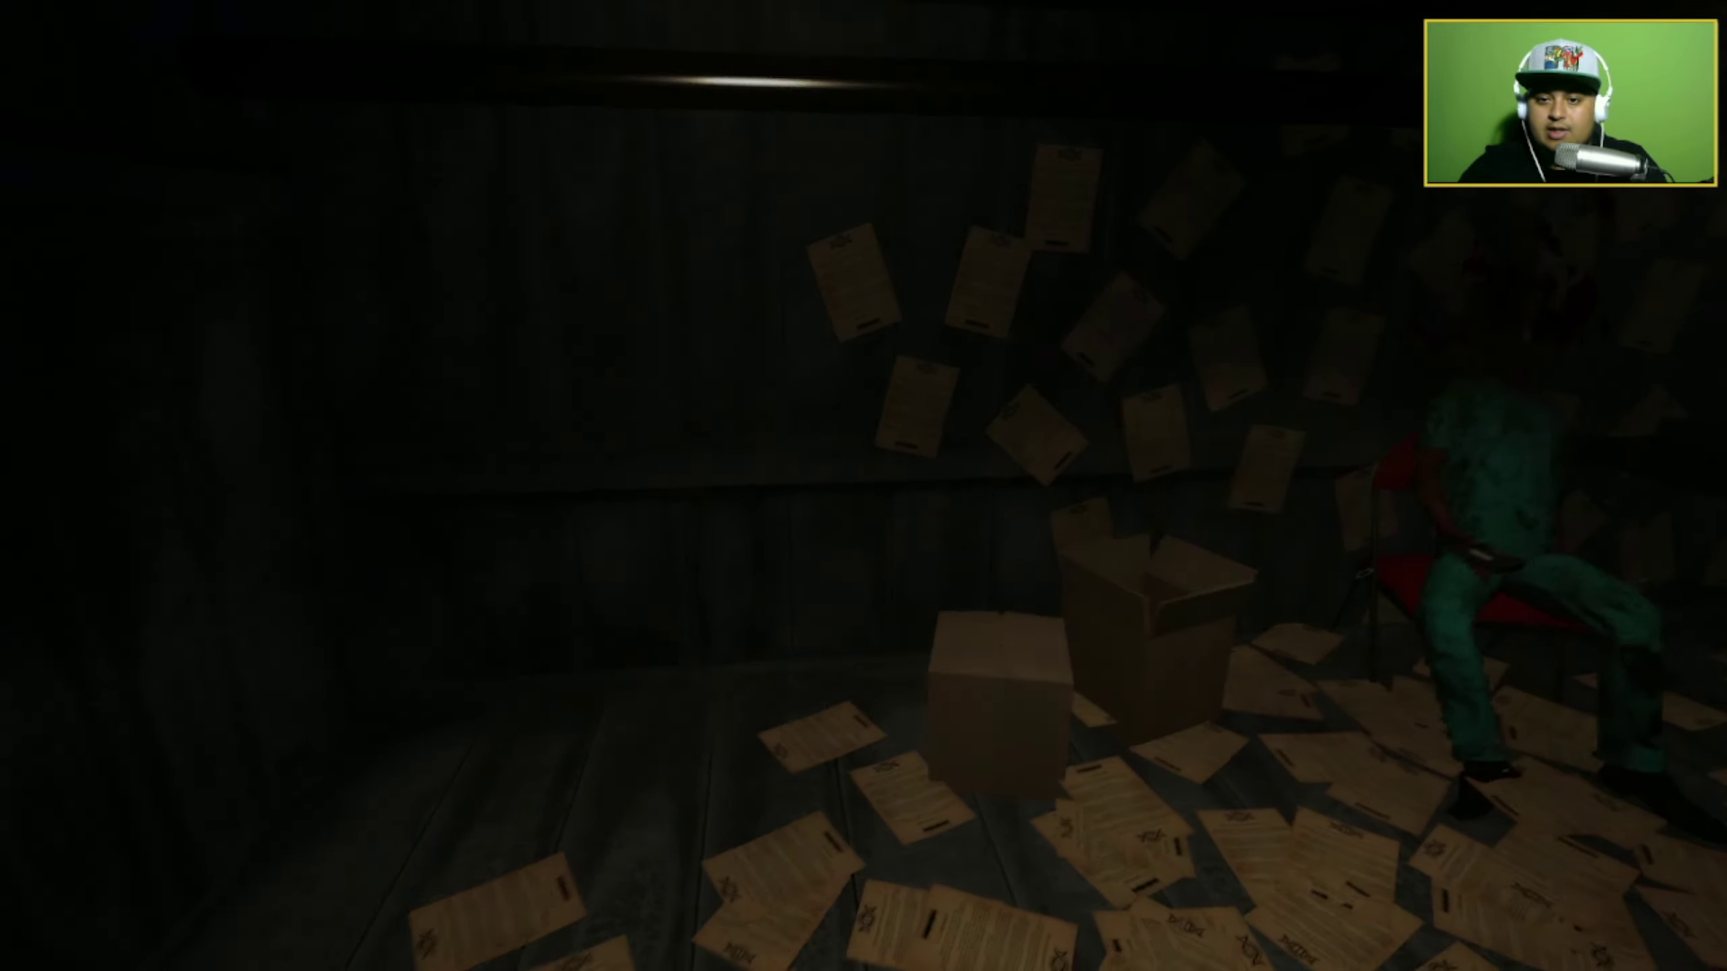
{"action": "left_click_drag", "start_coordinate": [864, 486], "coordinate": [864, 756]}
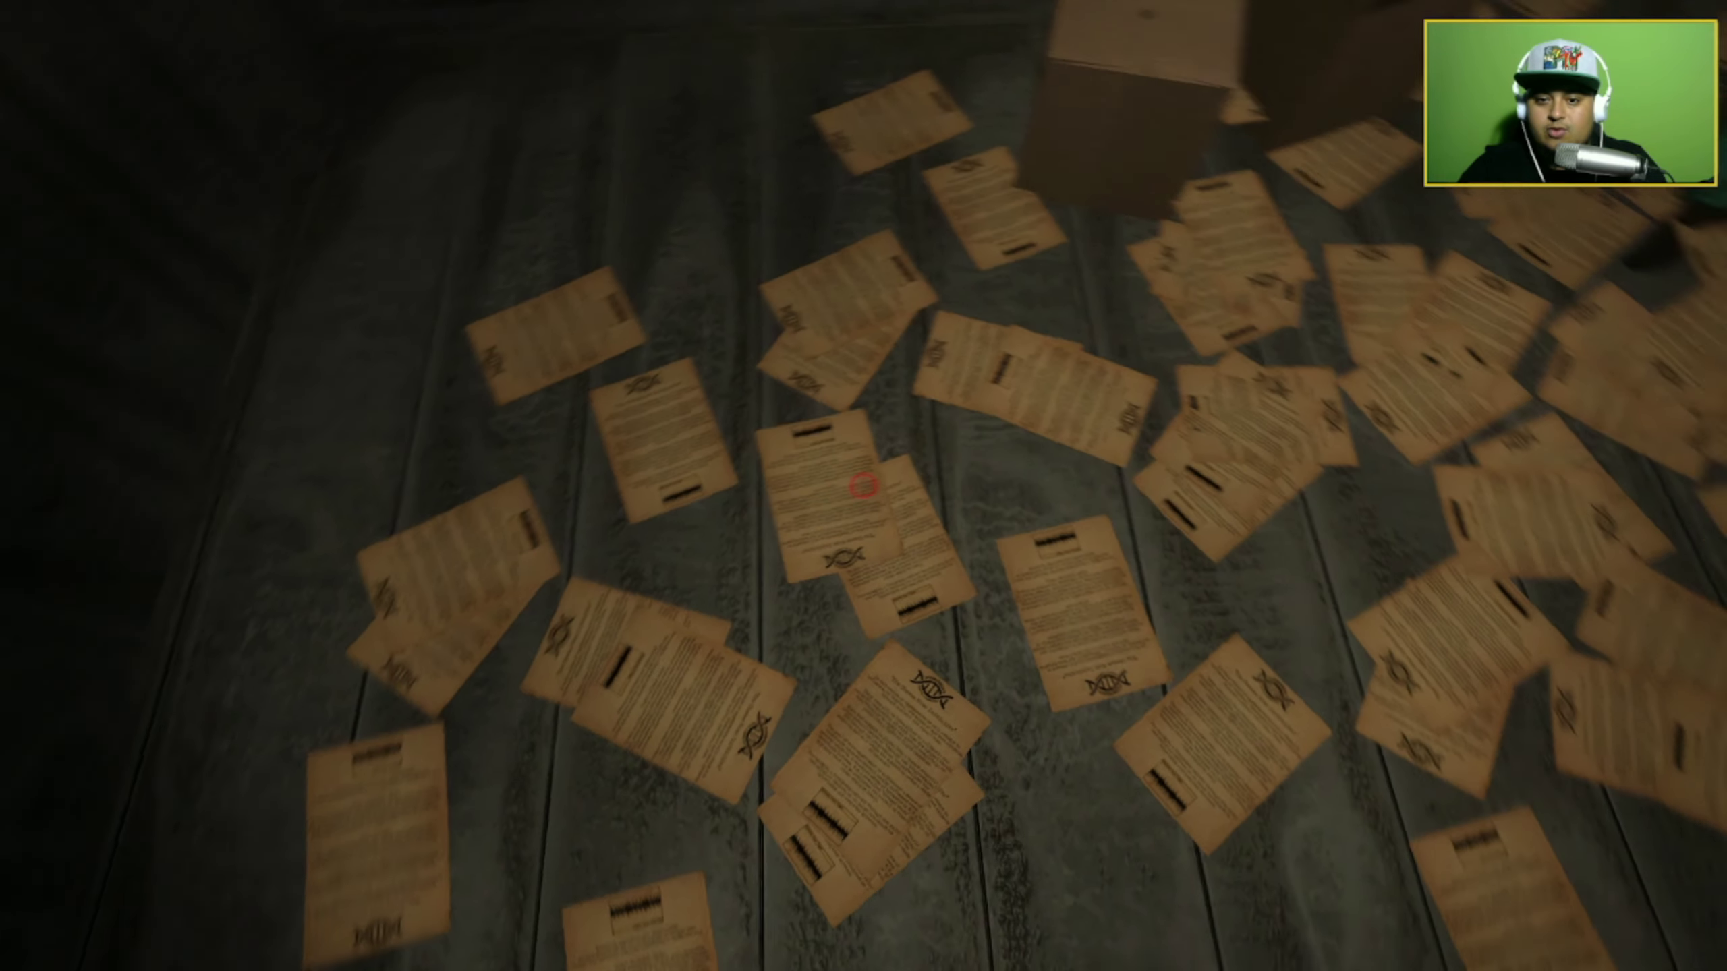
{"action": "left_click_drag", "start_coordinate": [863, 486], "coordinate": [674, 271]}
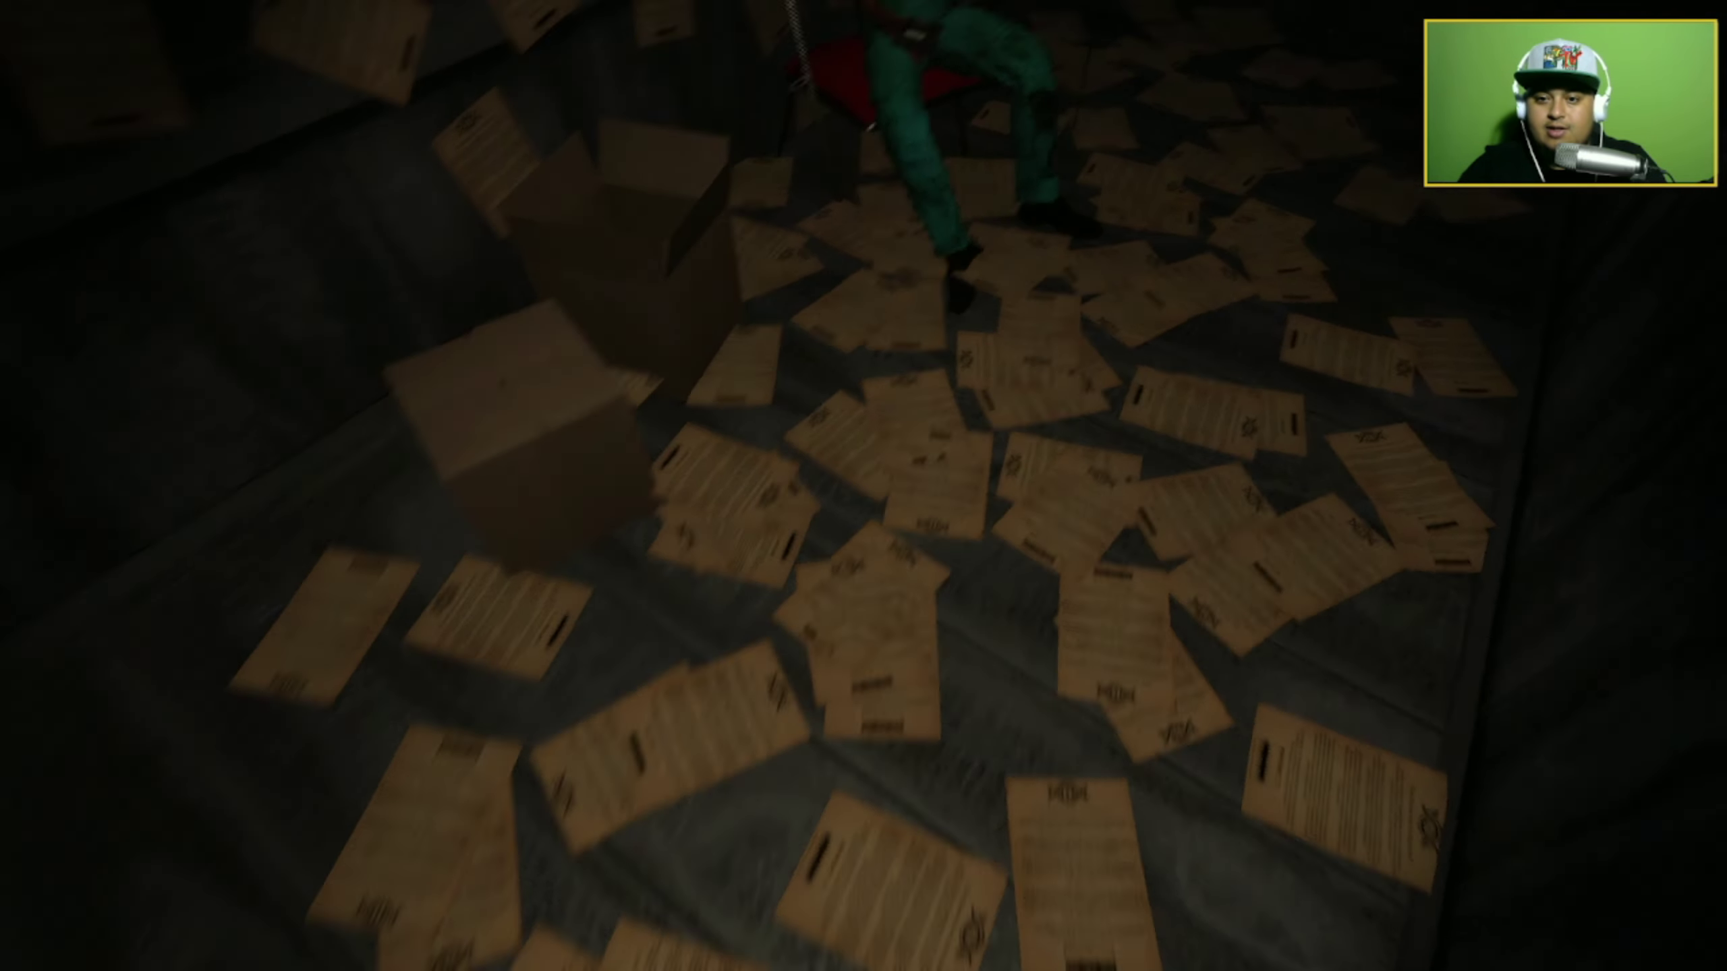
{"action": "key", "text": "w"}
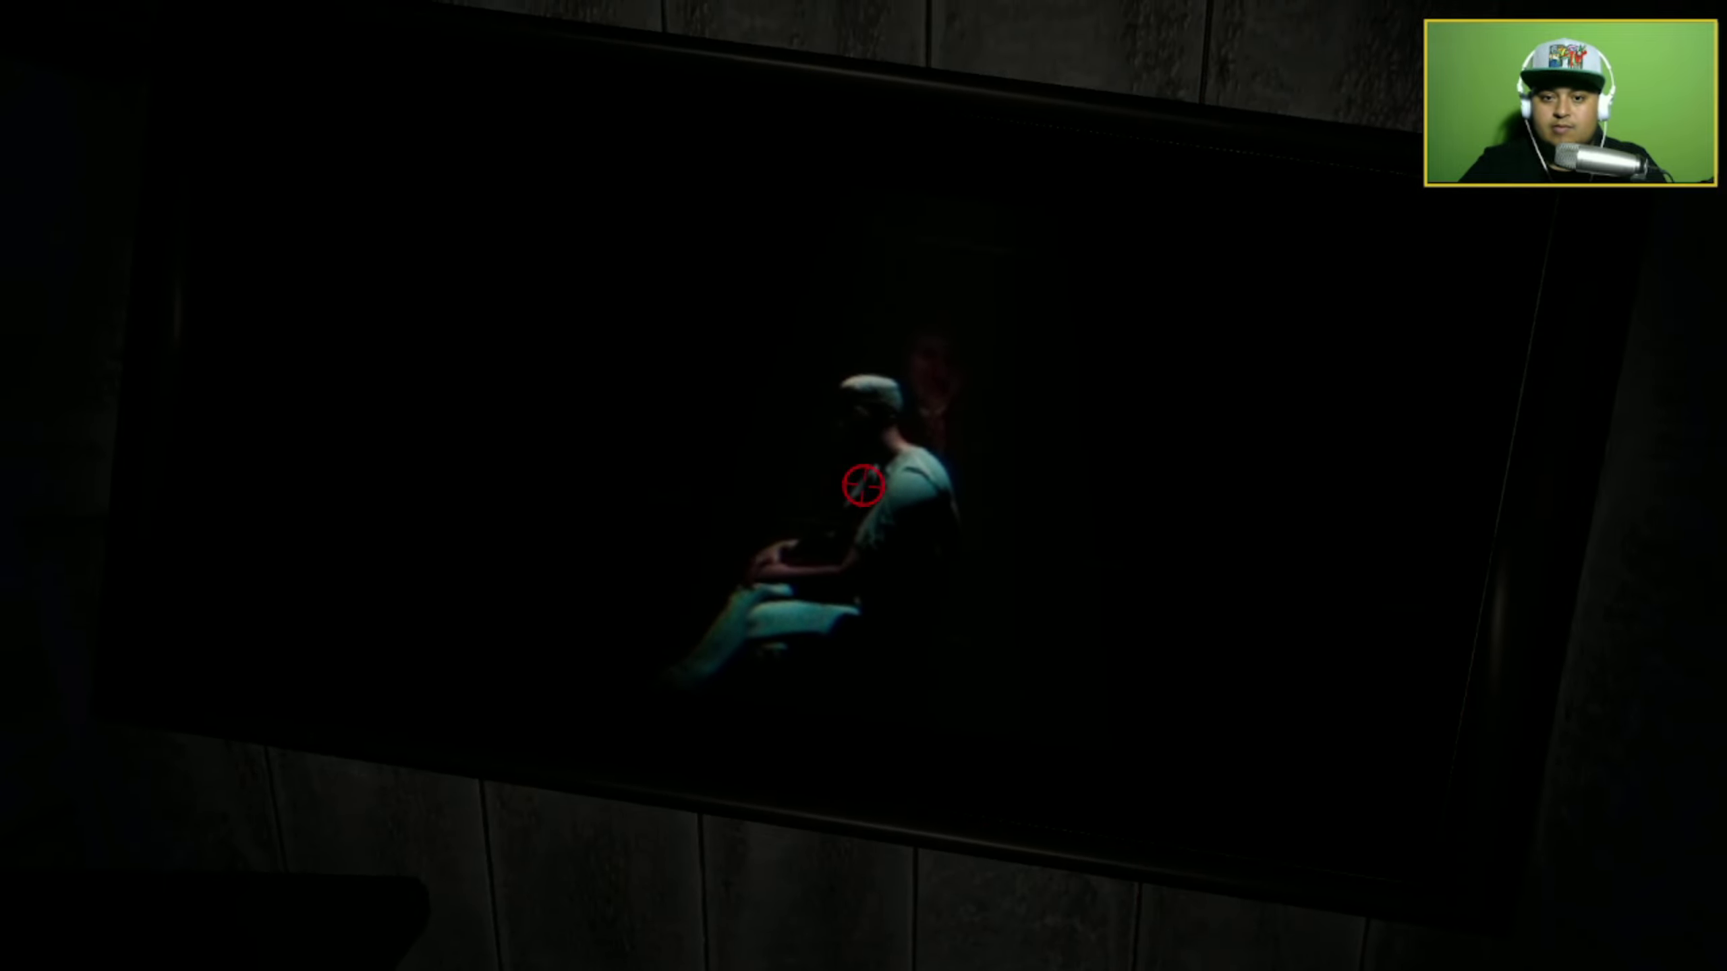
Step back from the framed screen, then move closer to it again.
{"action": "key", "text": "s"}
{"action": "key", "text": "w"}
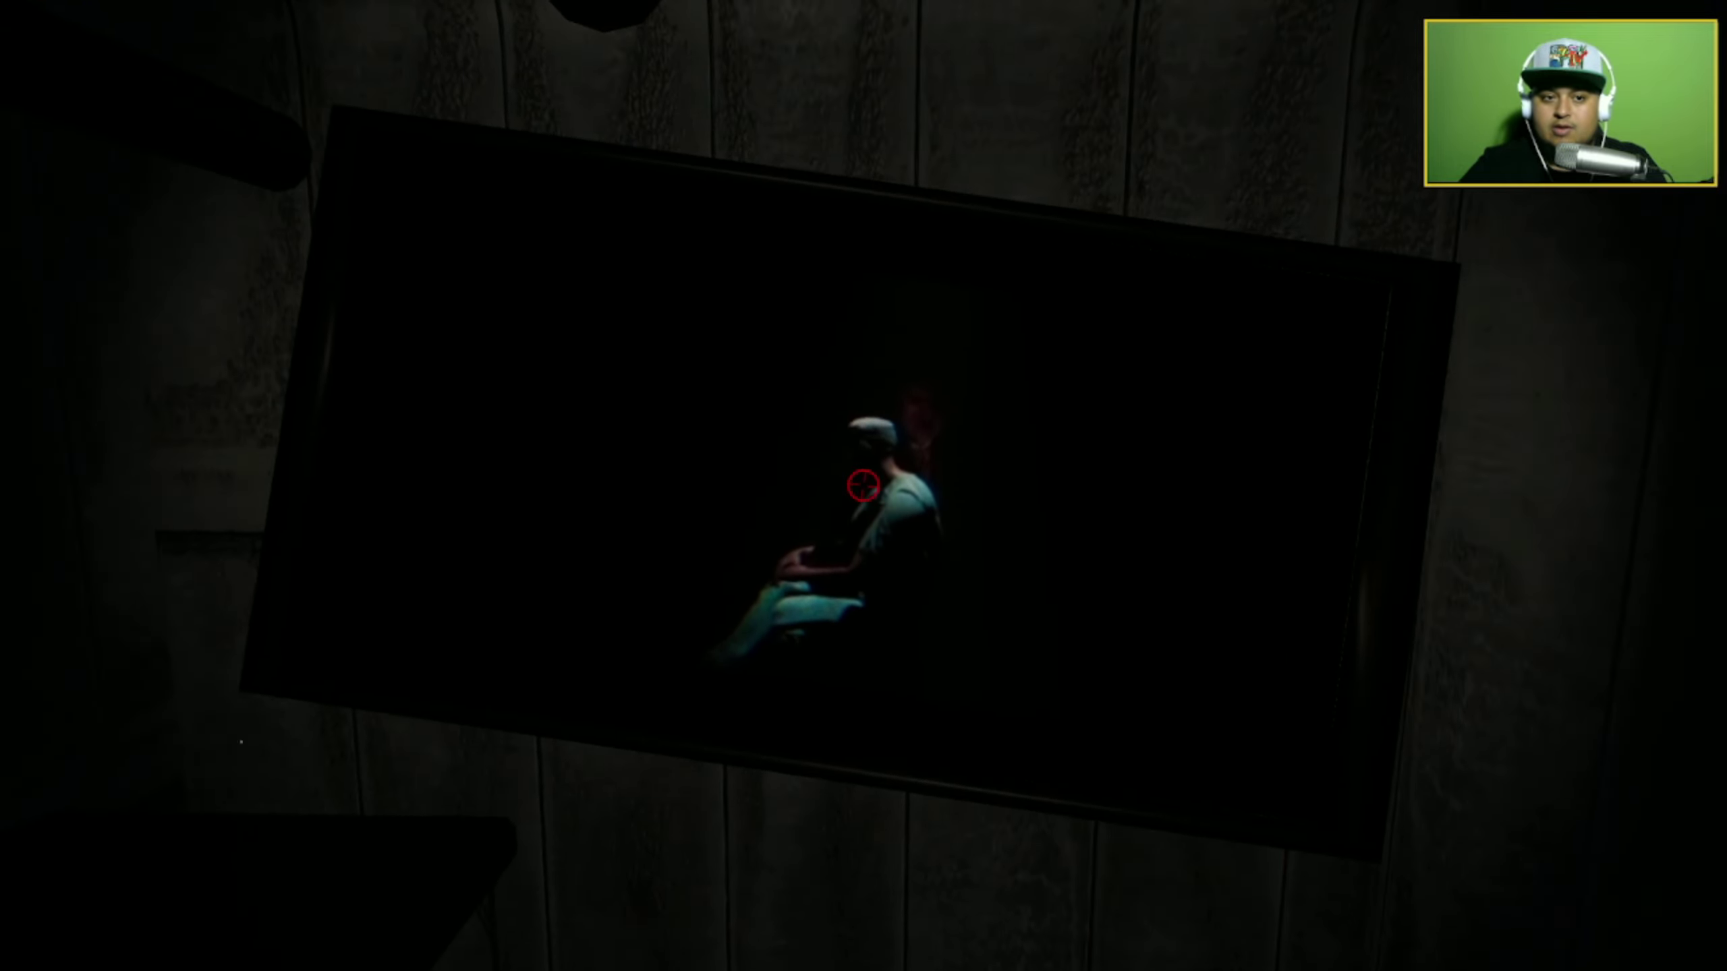